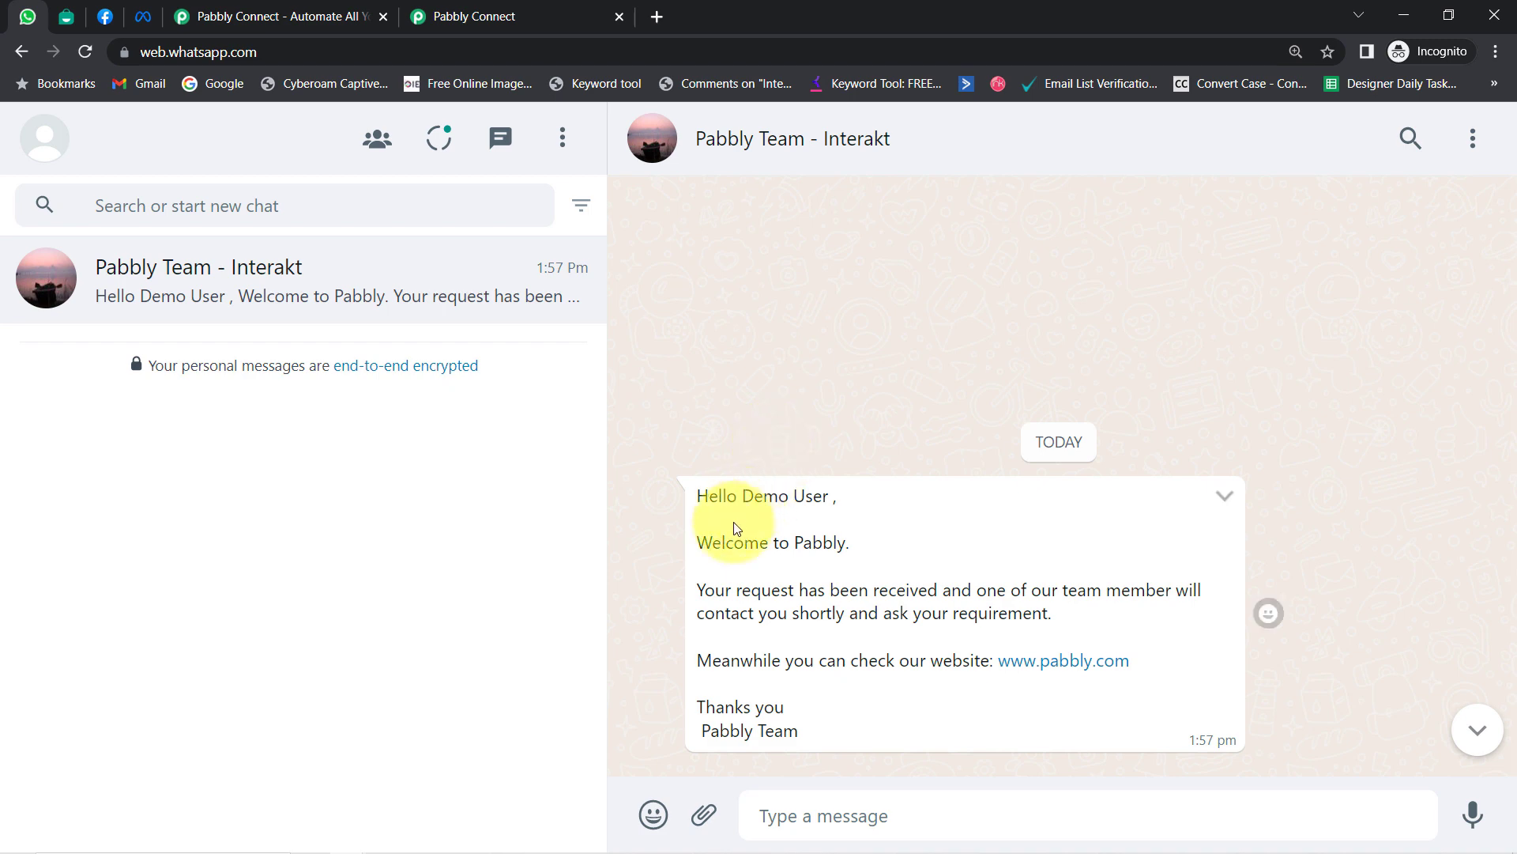
Review the welcome message in WhatsApp Web, the lead ads forms in Meta Business Suite and the WhatsApp templates in Interakt.
drag(698, 545, 849, 542)
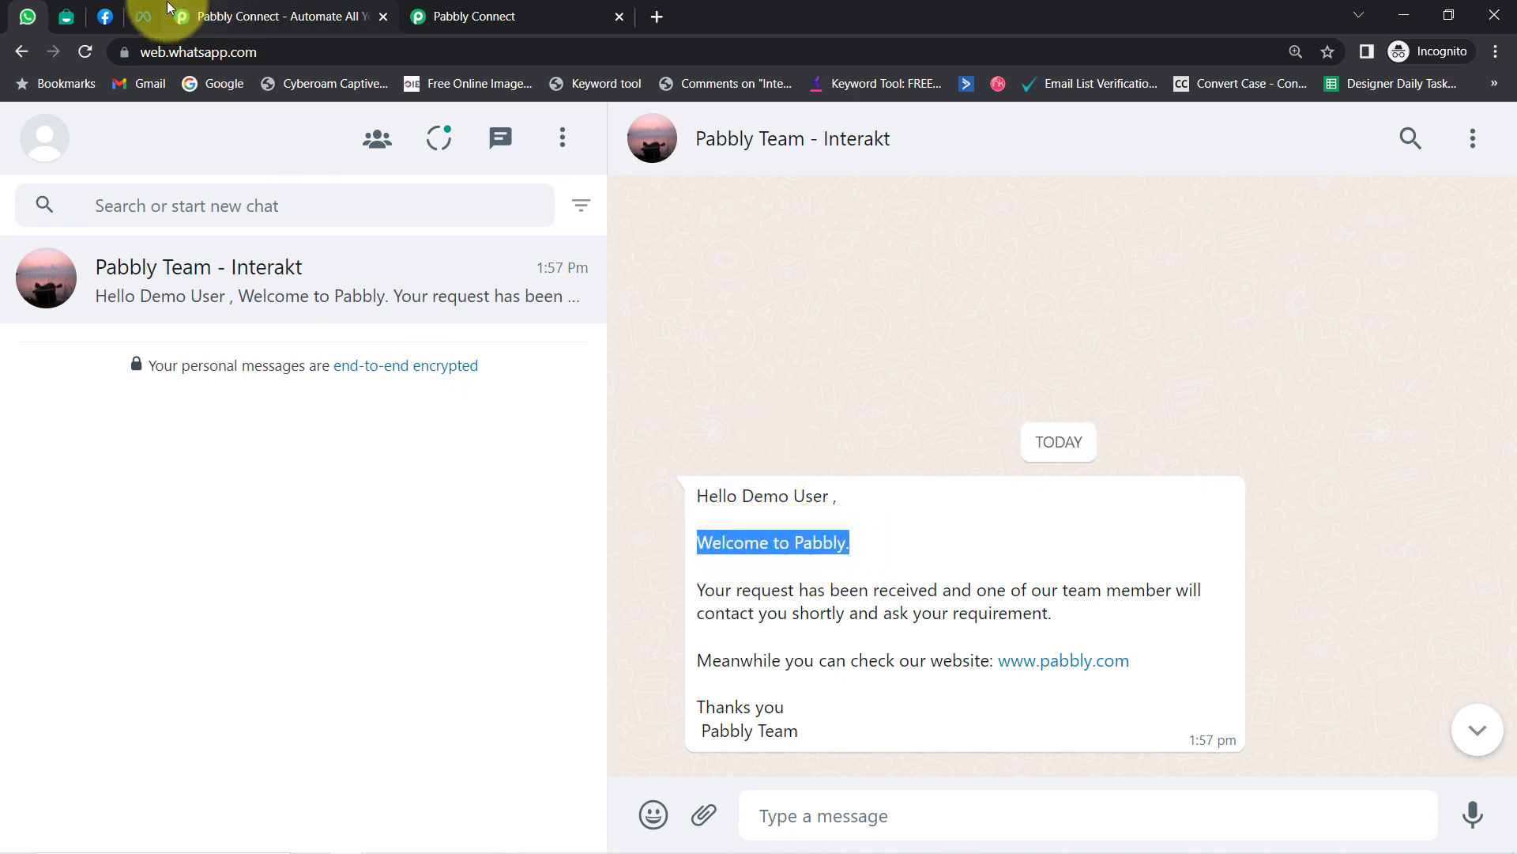
click(147, 16)
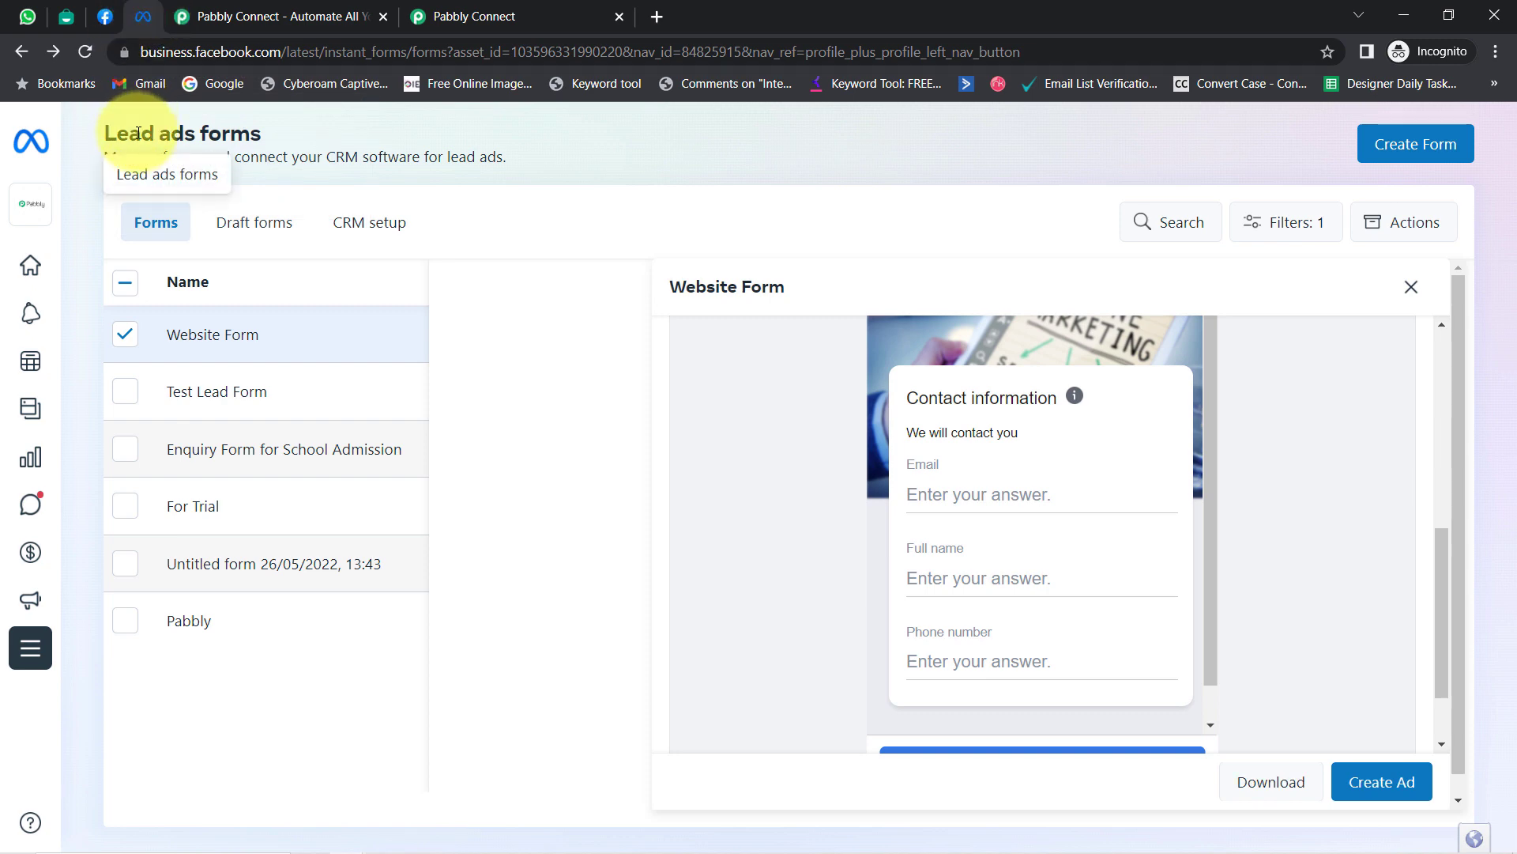
drag(124, 134, 182, 135)
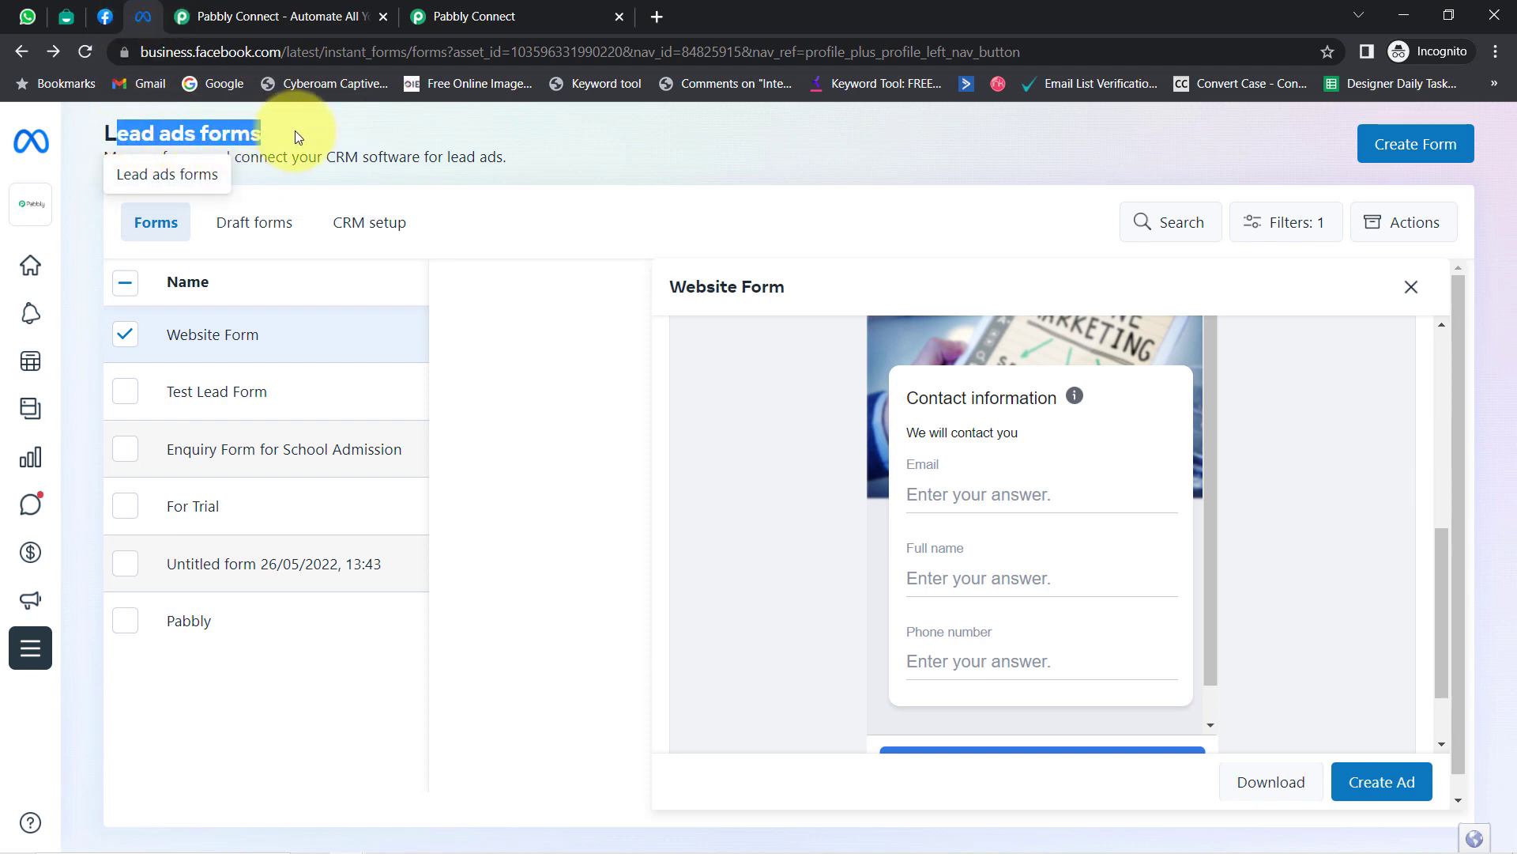
click(305, 154)
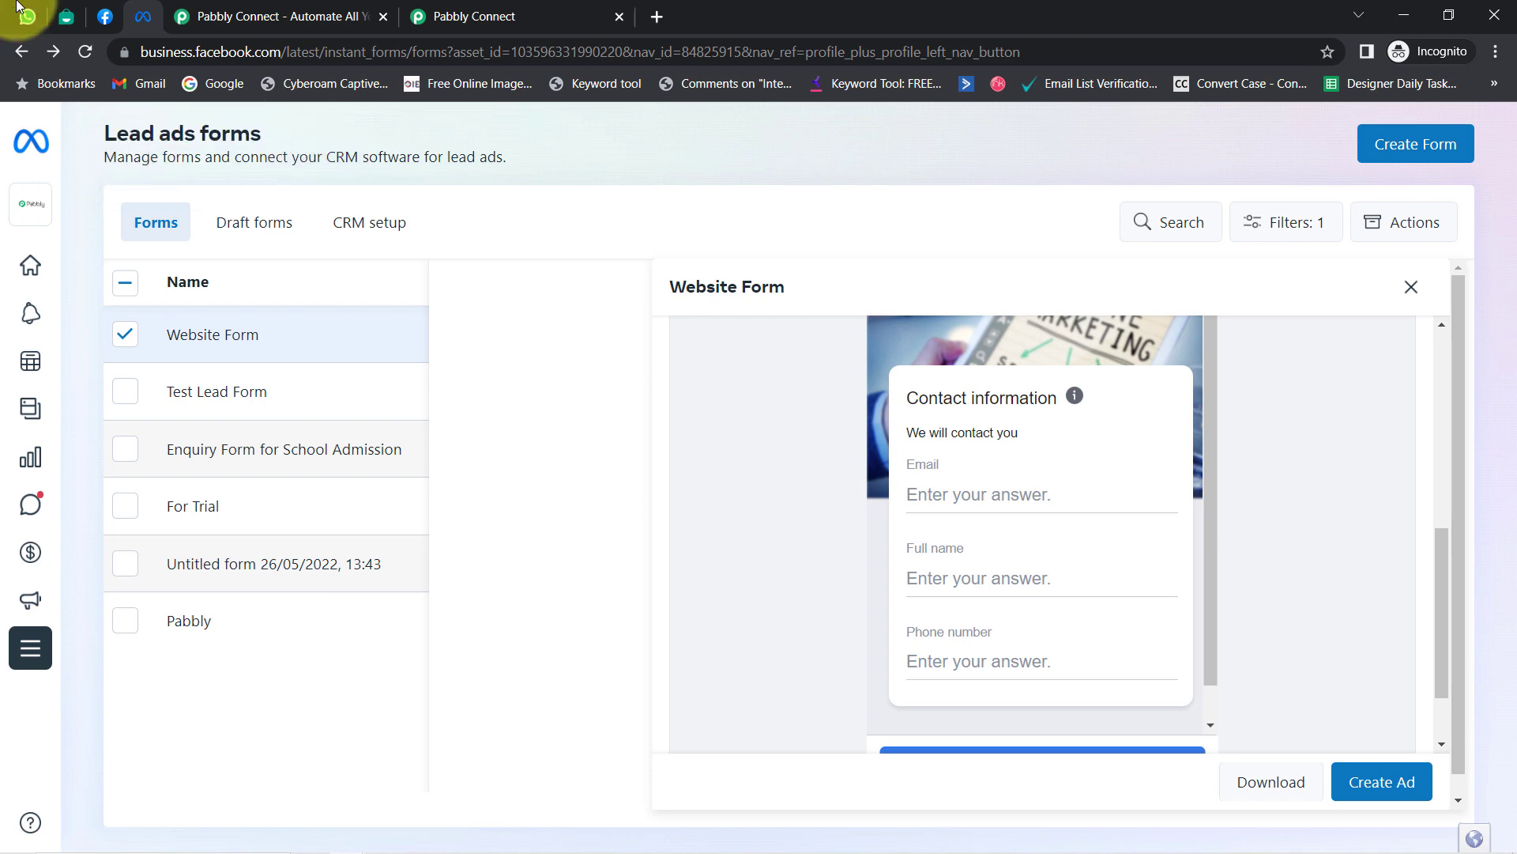
click(27, 16)
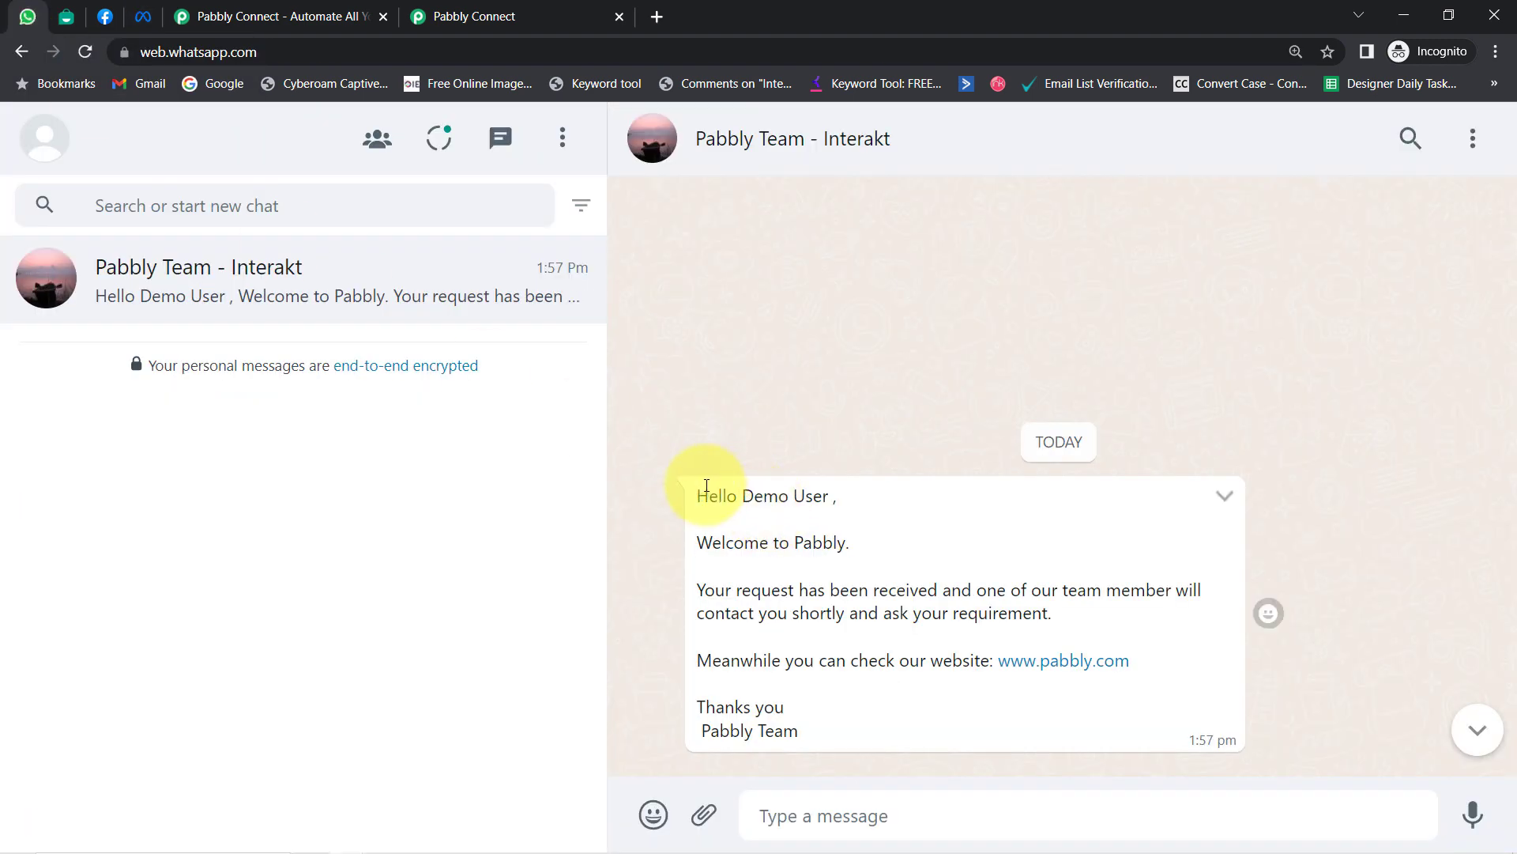
drag(701, 484, 792, 660)
click(765, 572)
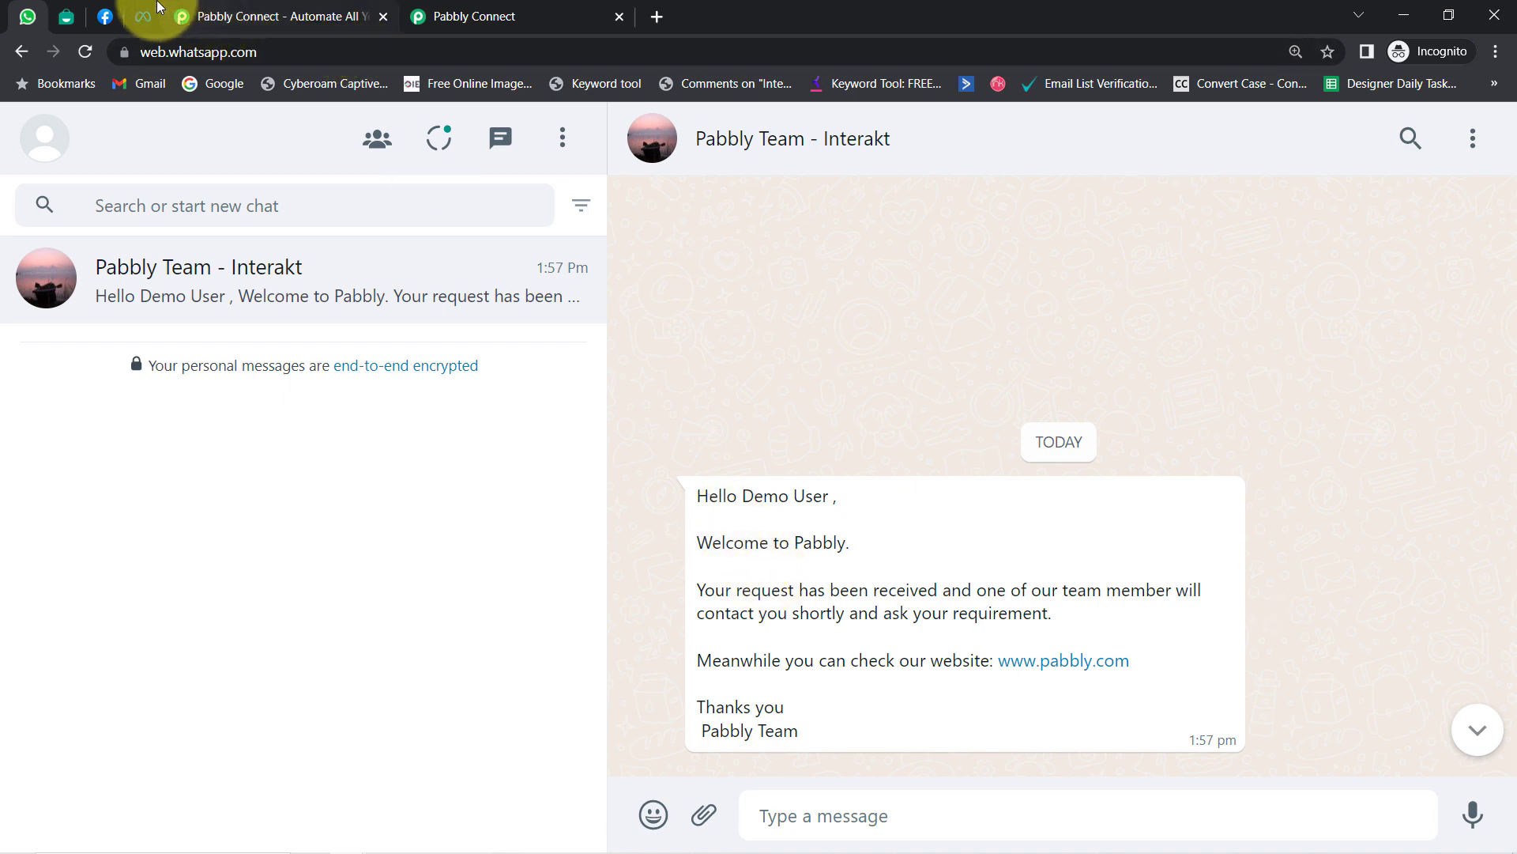
click(57, 22)
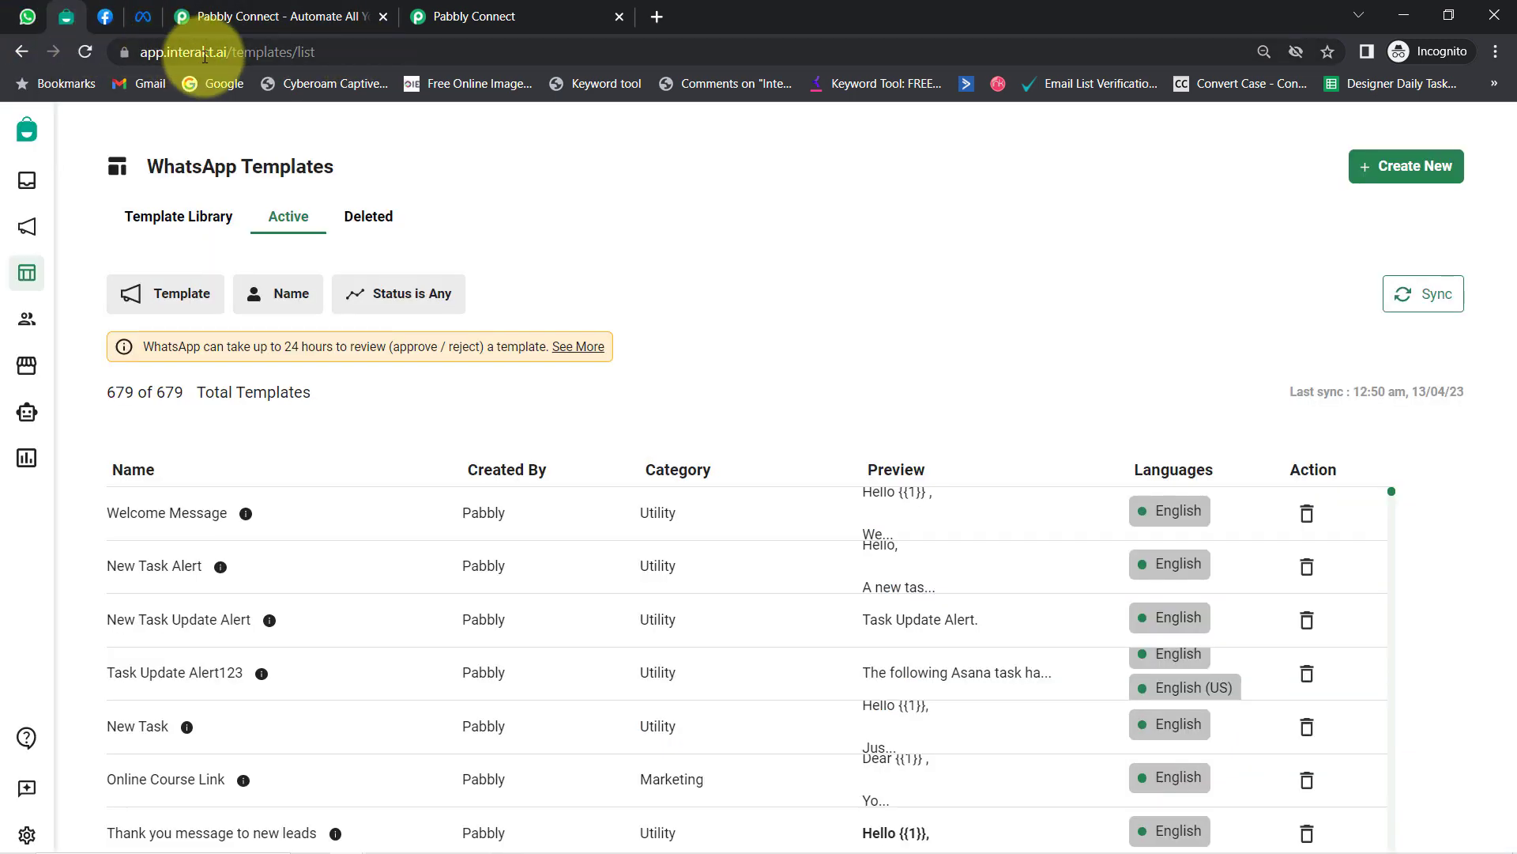
double_click(232, 55)
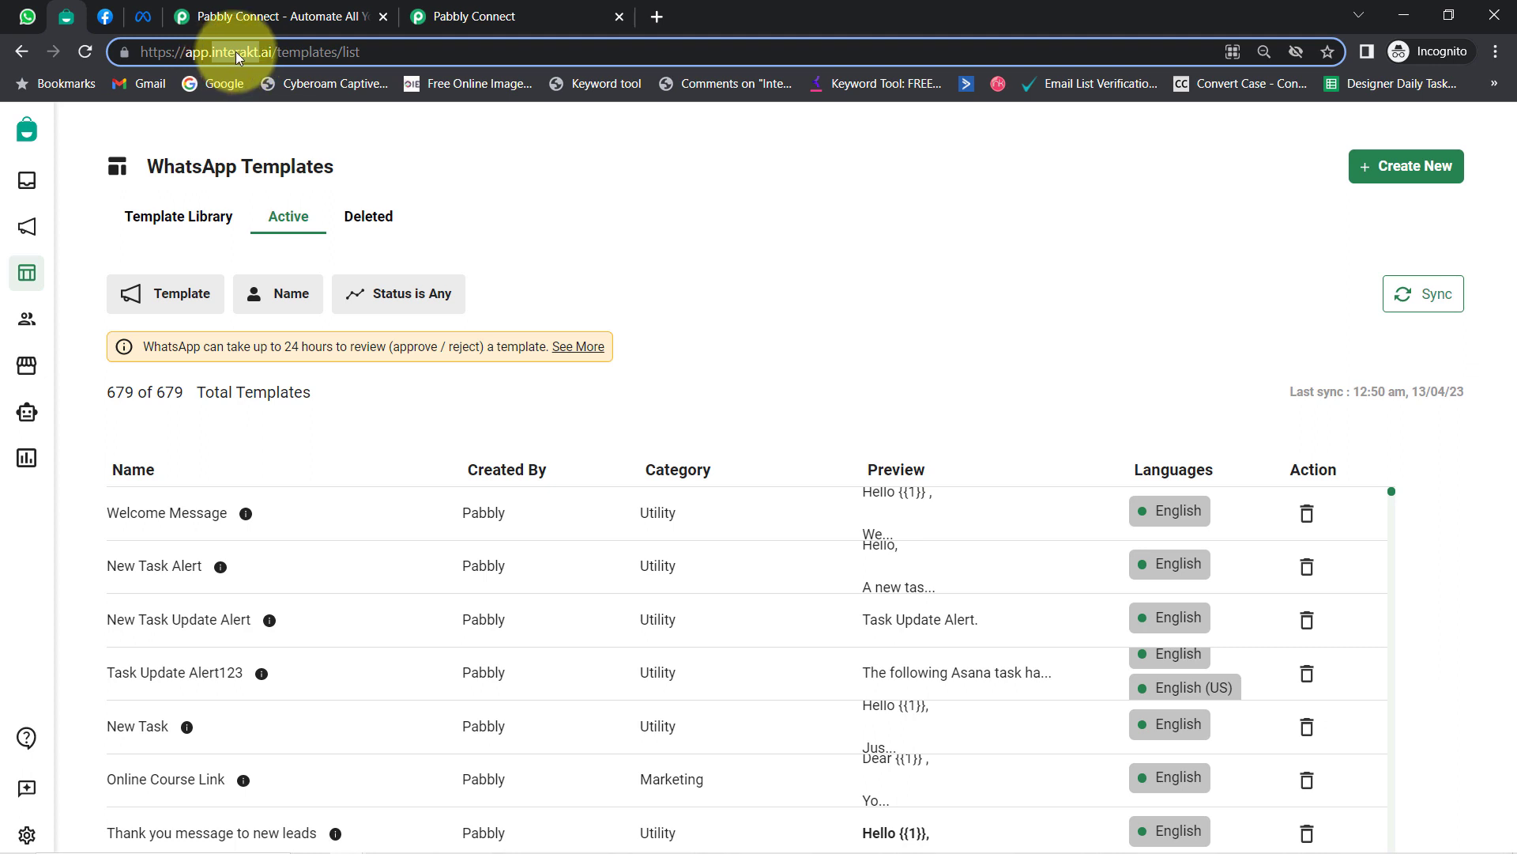
click(202, 151)
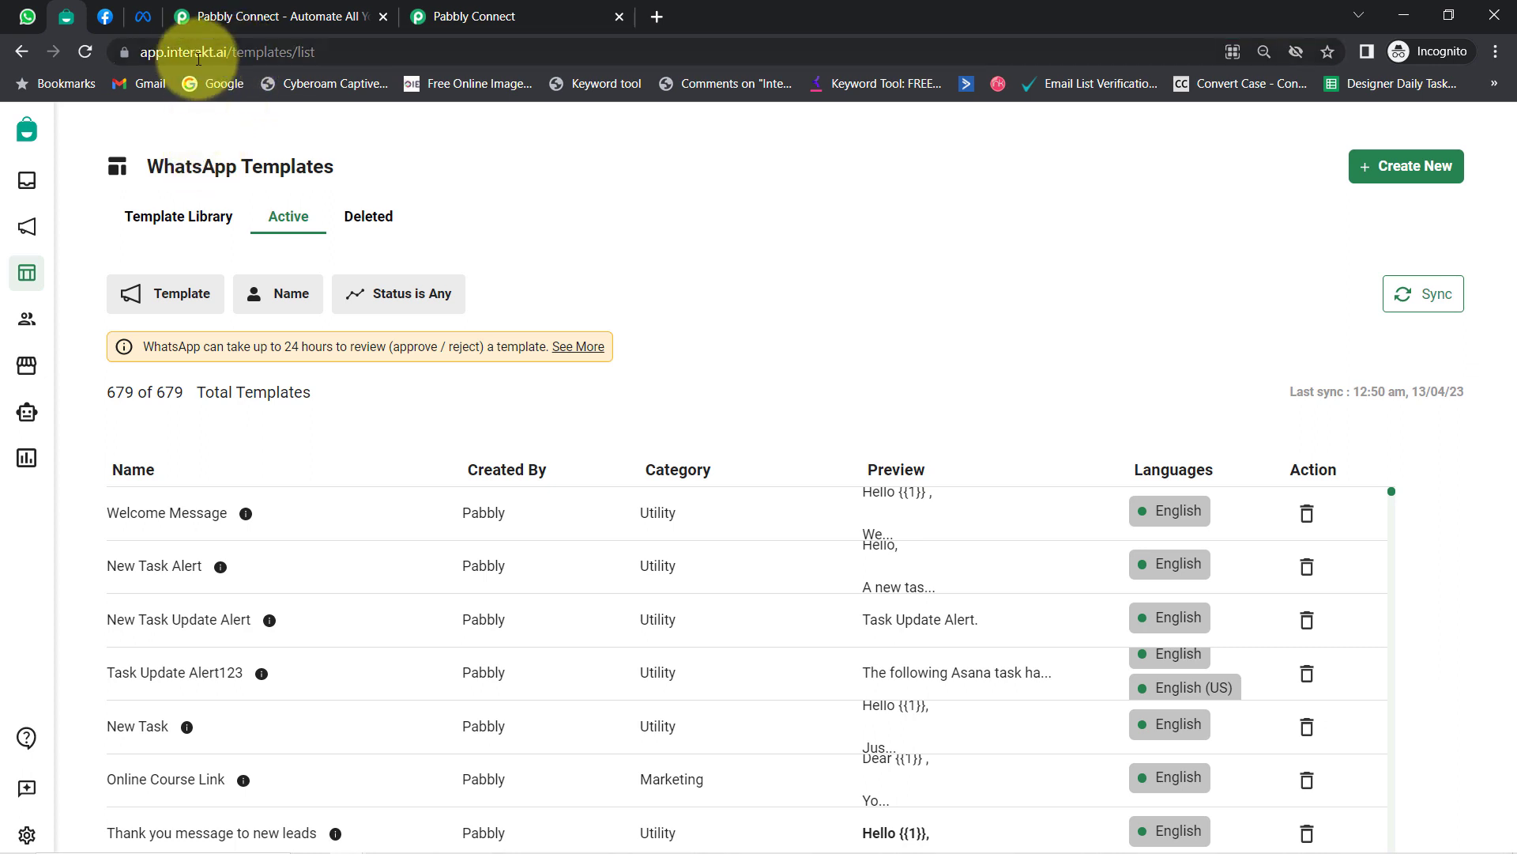
double_click(223, 53)
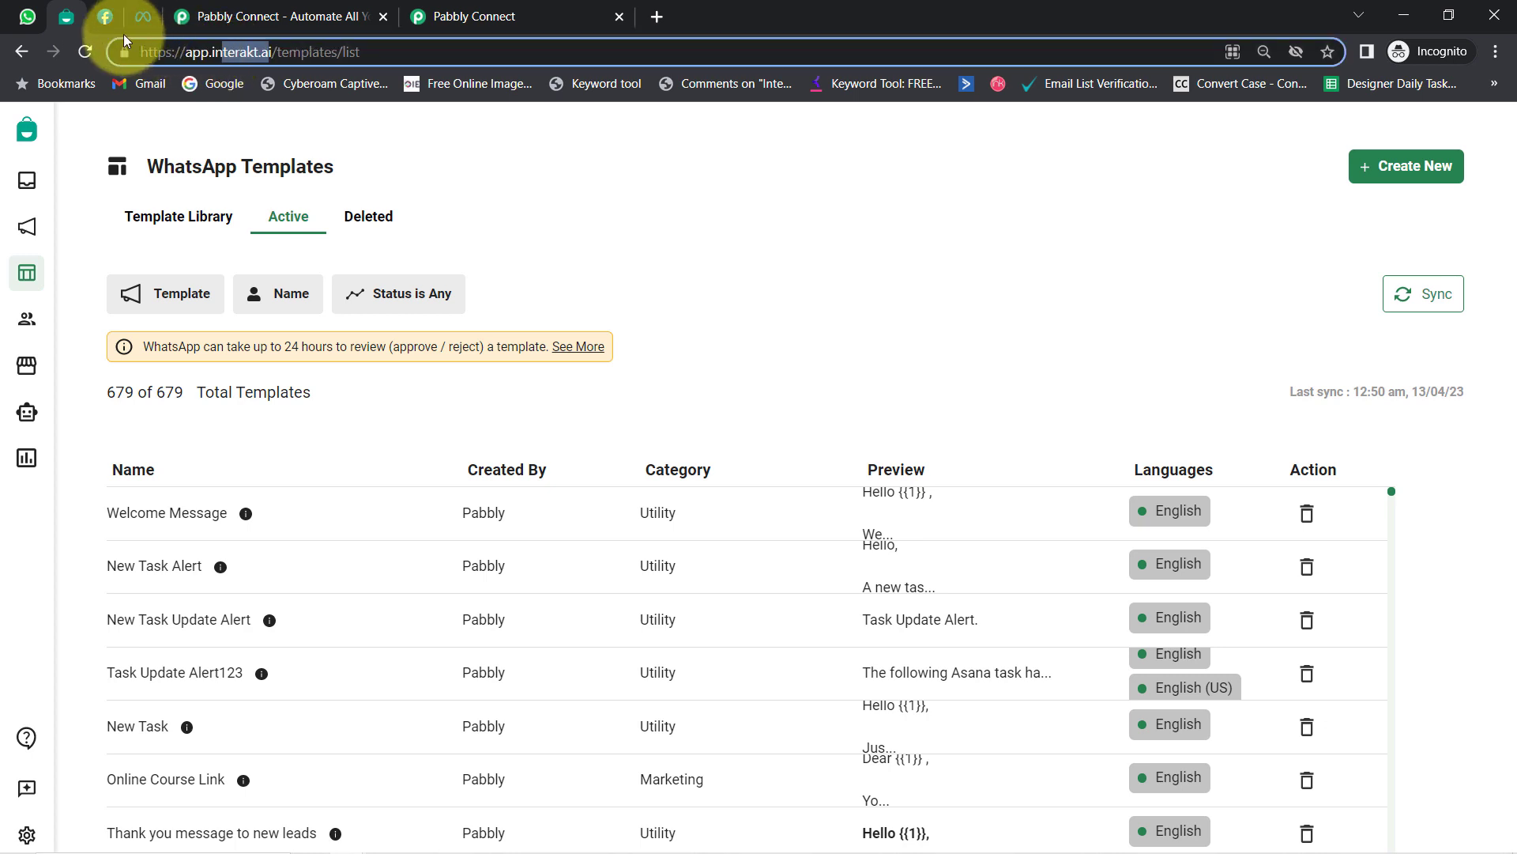
click(143, 16)
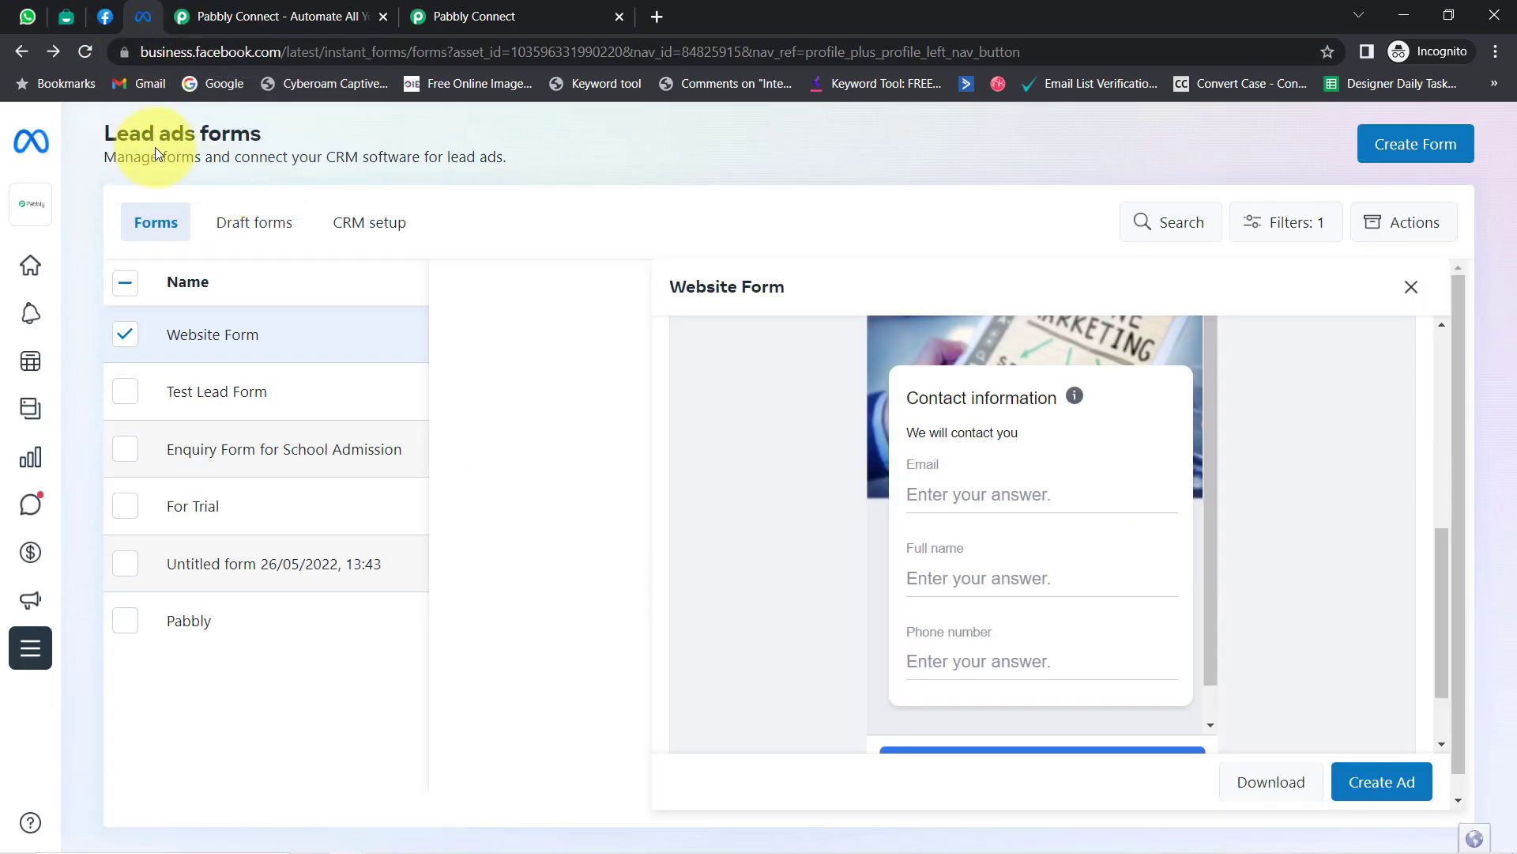
Switch to Pabbly Connect and look over its home page, sign-up option and dashboard.
key(ctrl+Tab)
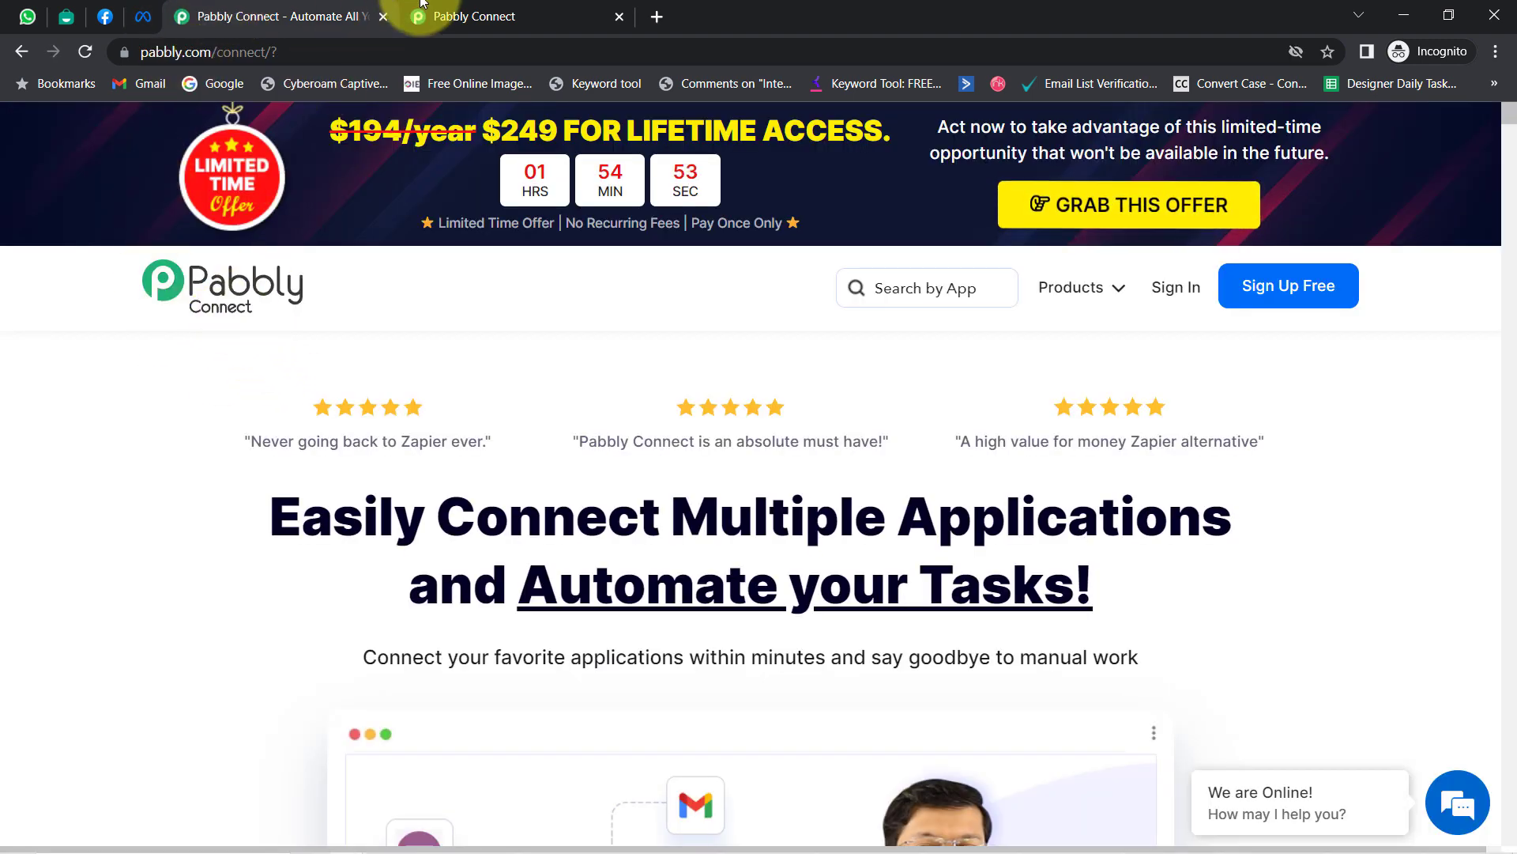
click(482, 15)
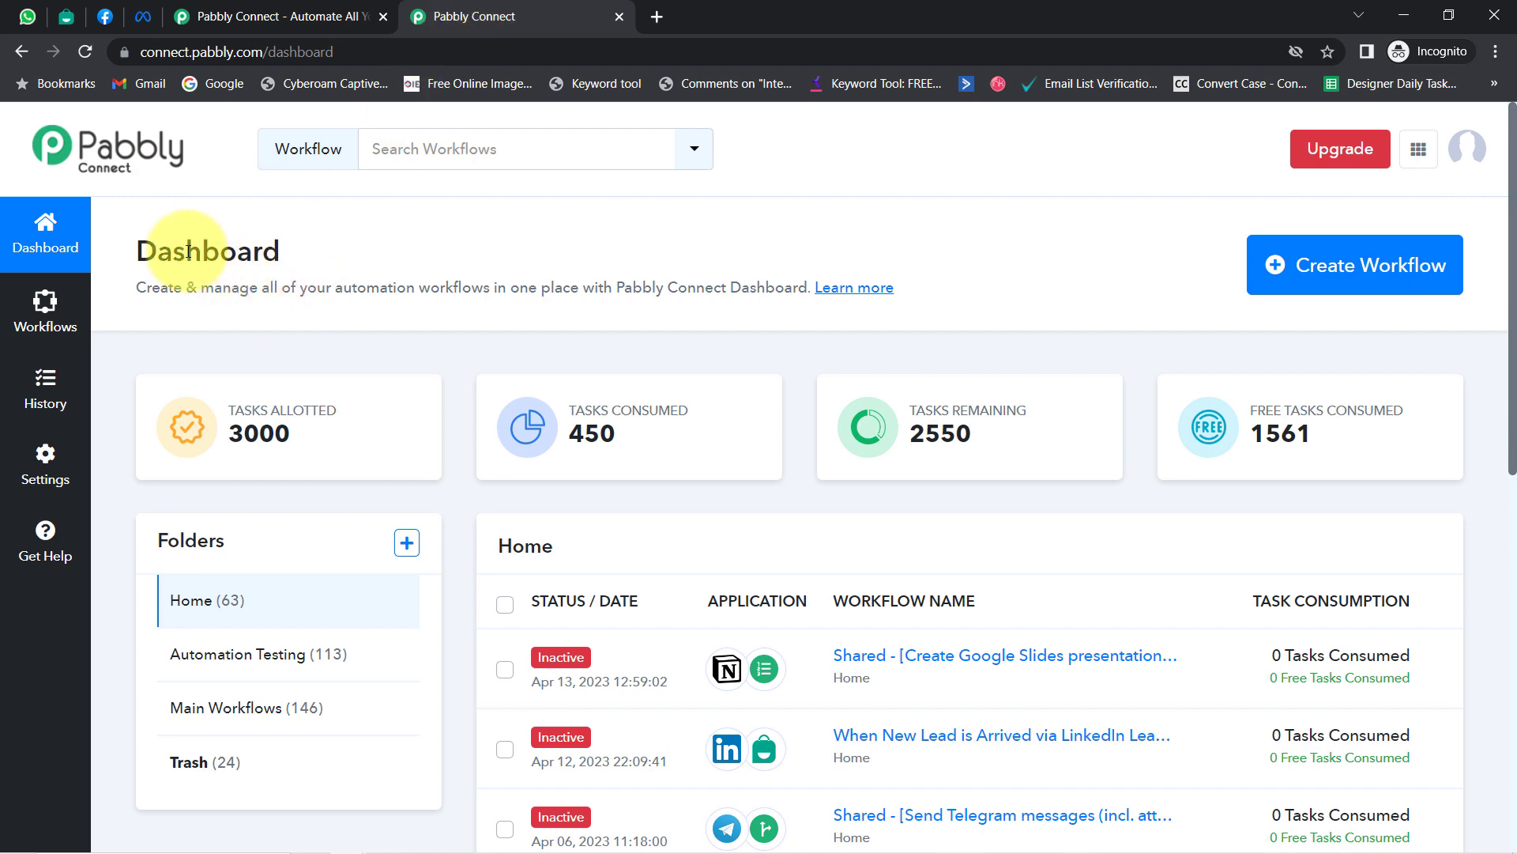
drag(188, 252, 653, 303)
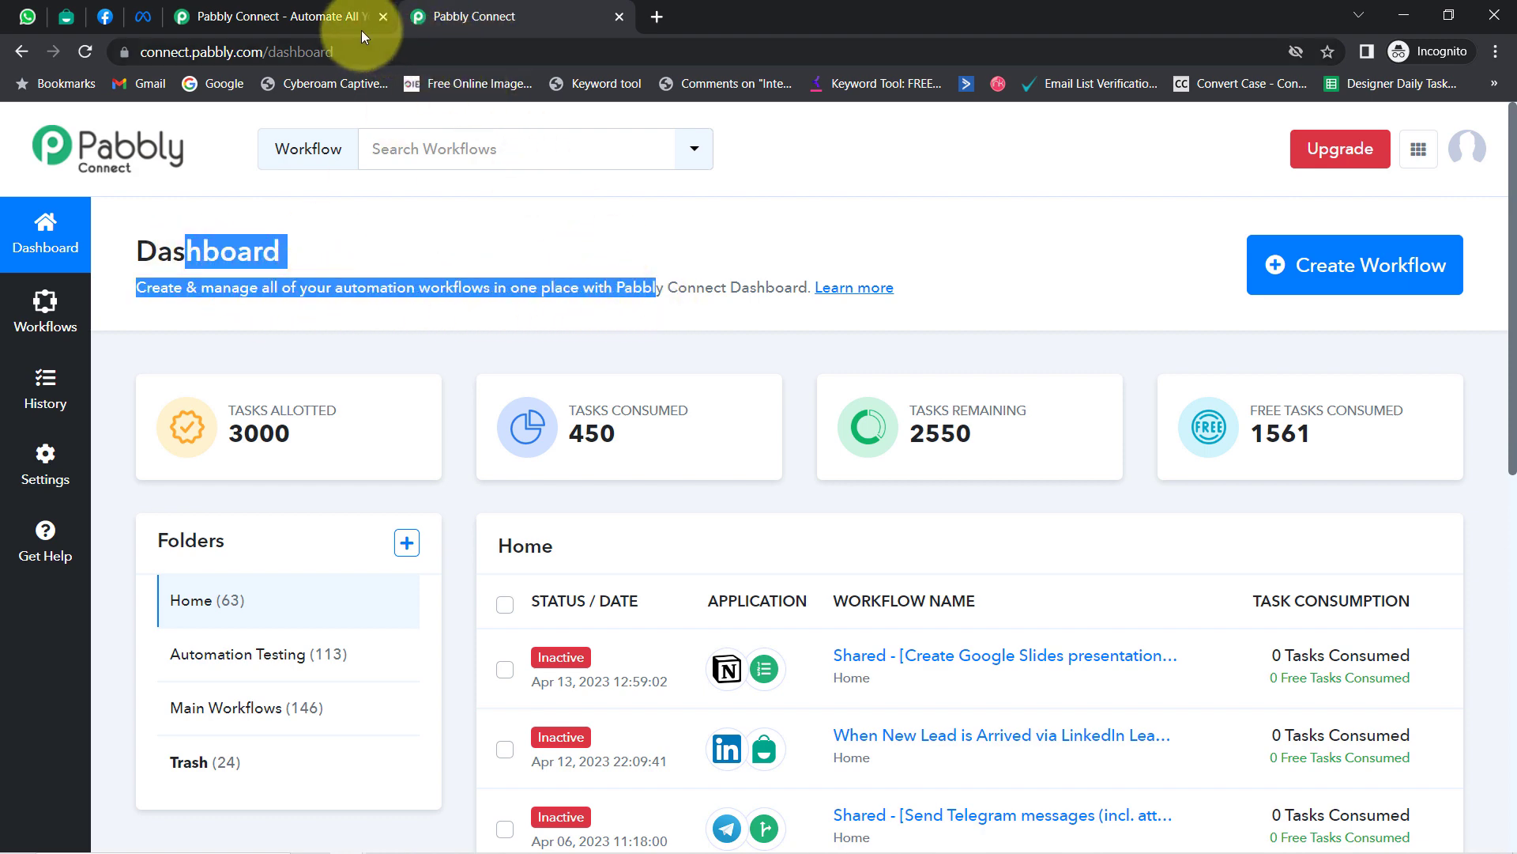
click(319, 21)
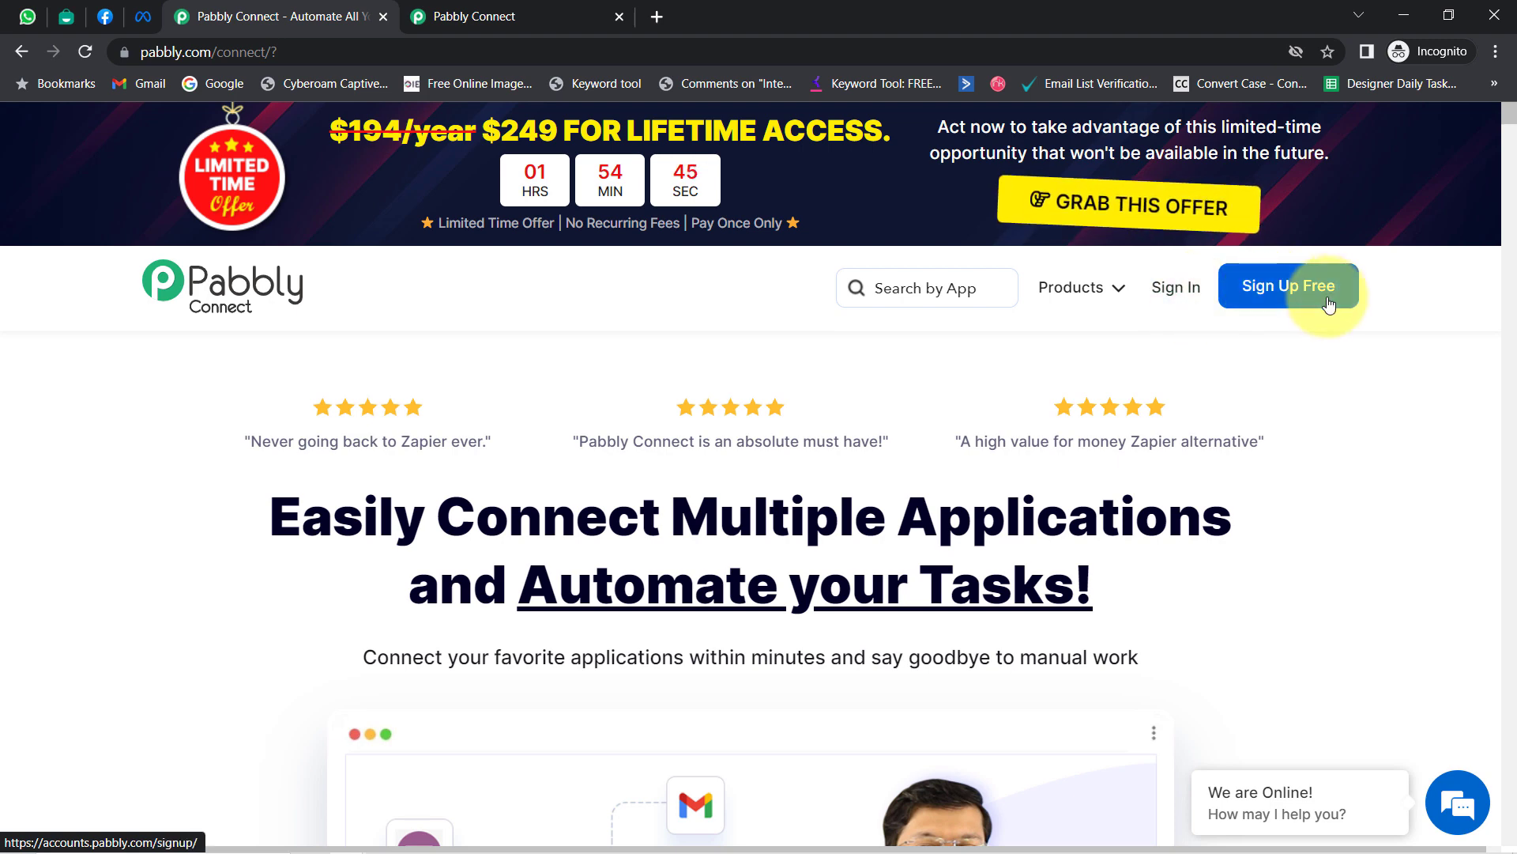
Create a workflow named "Send Welcome Message on WhatsApp to Facebook Leads" from the Pabbly Connect dashboard.
click(474, 16)
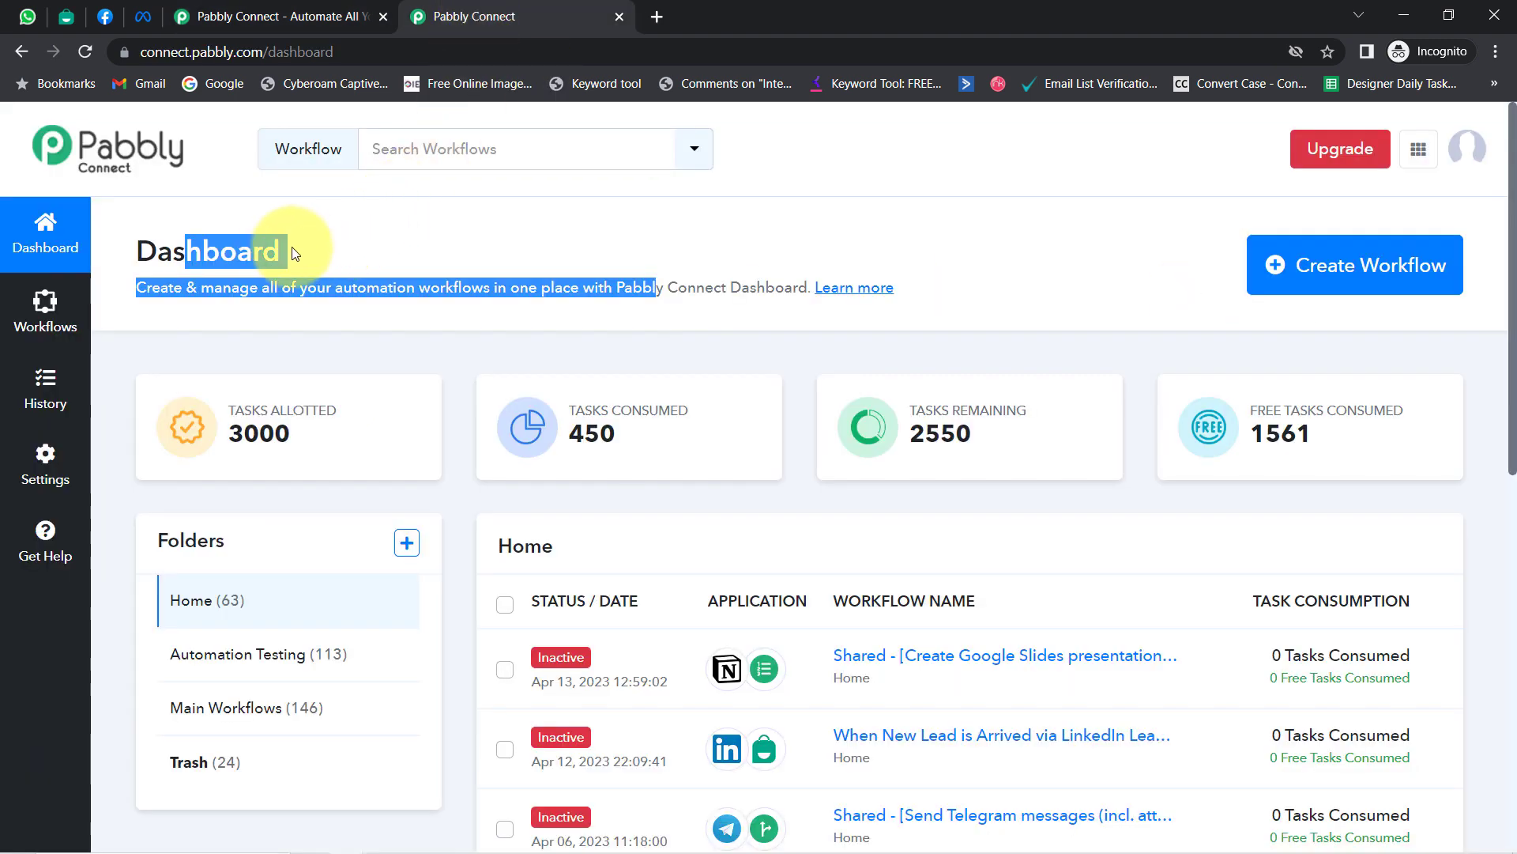
click(267, 248)
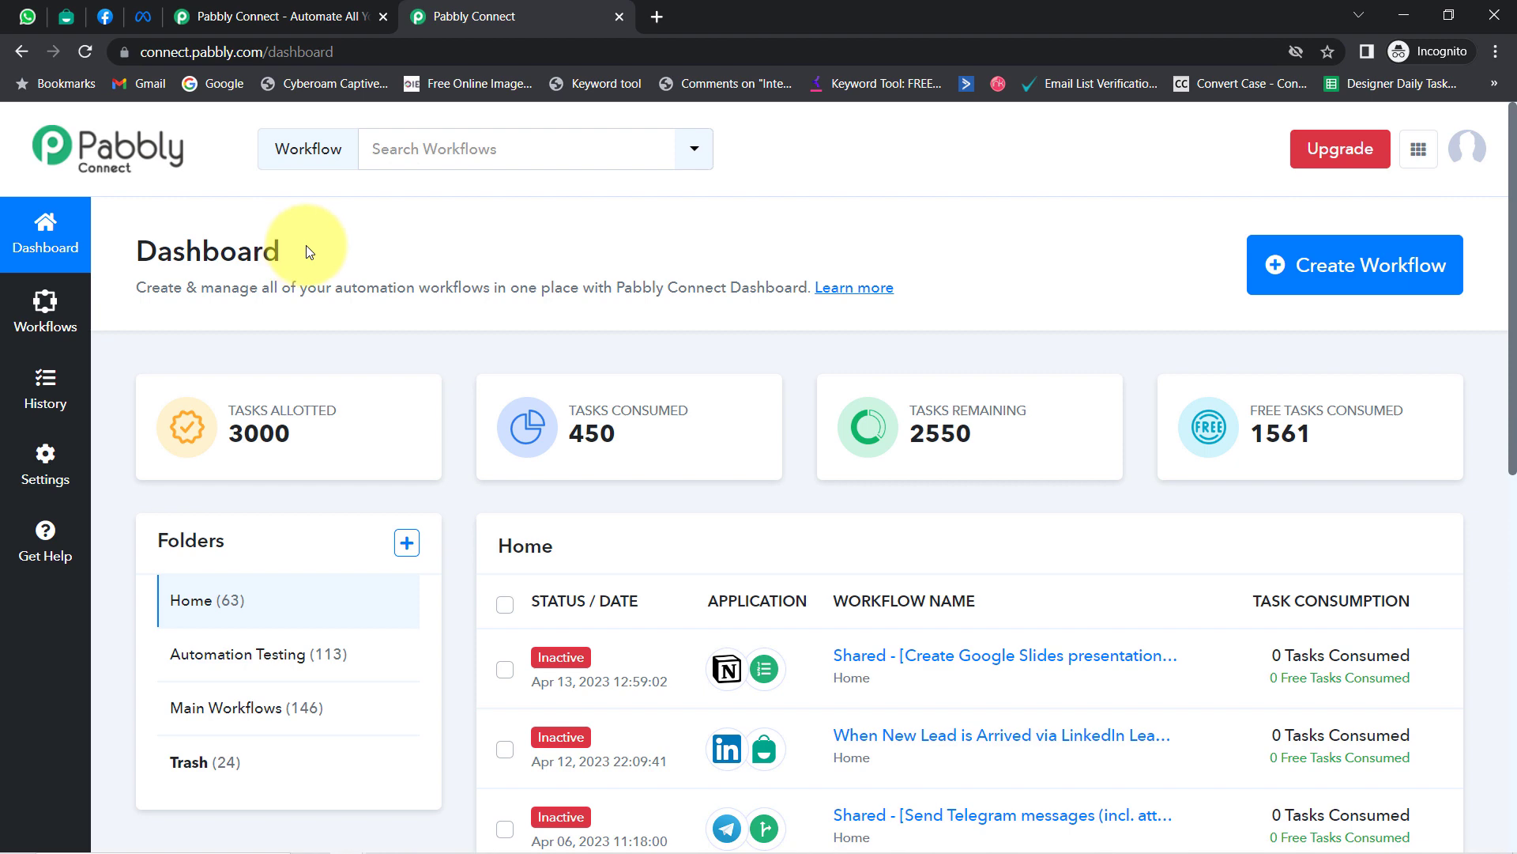
drag(203, 251, 438, 287)
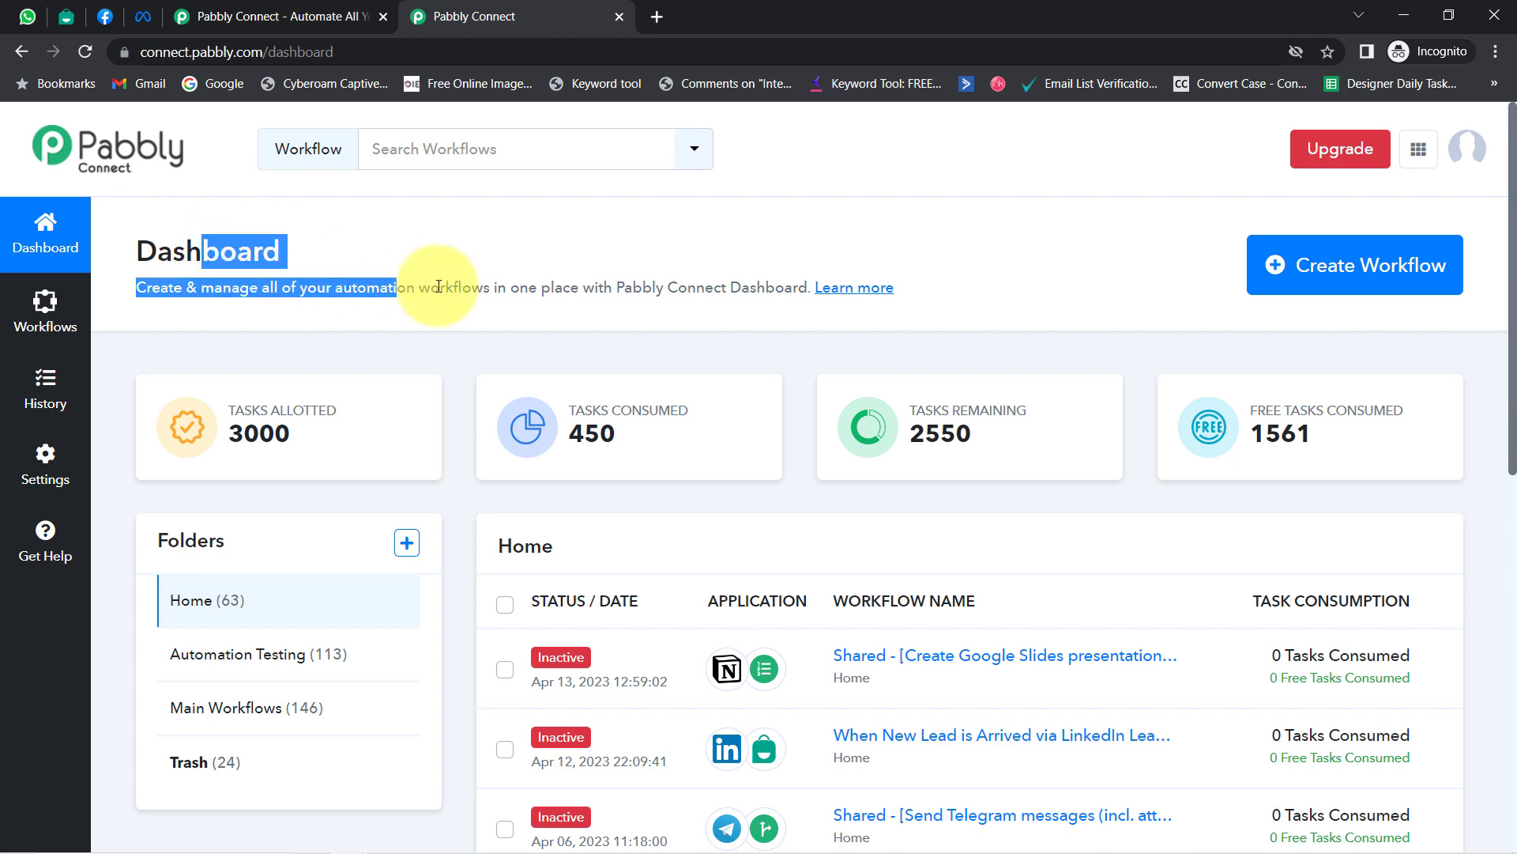
click(1353, 289)
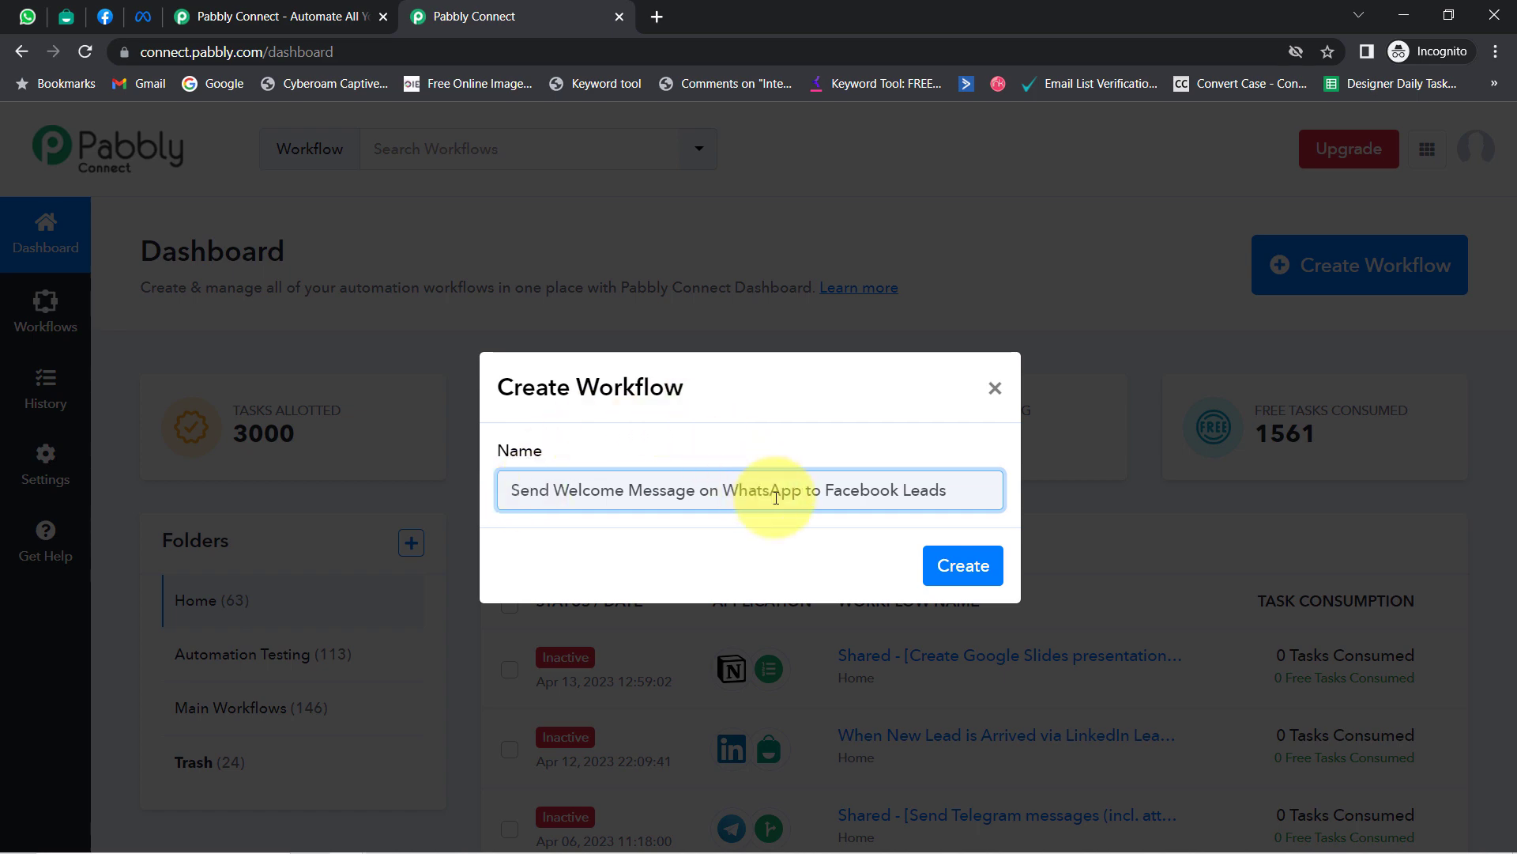
click(945, 573)
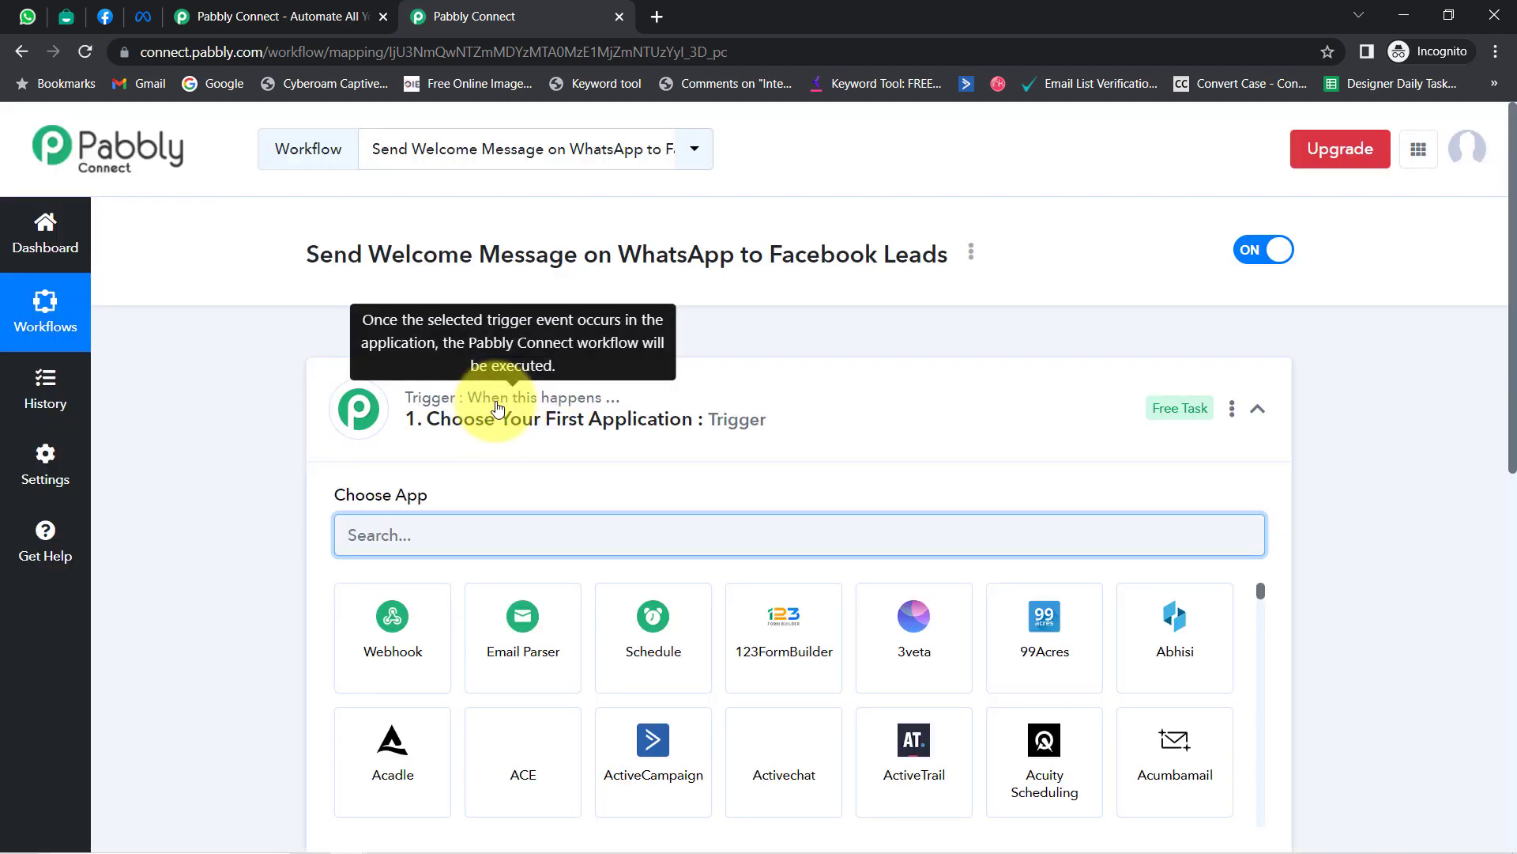
Choose Facebook Lead Ads as the workflow's trigger application.
click(496, 407)
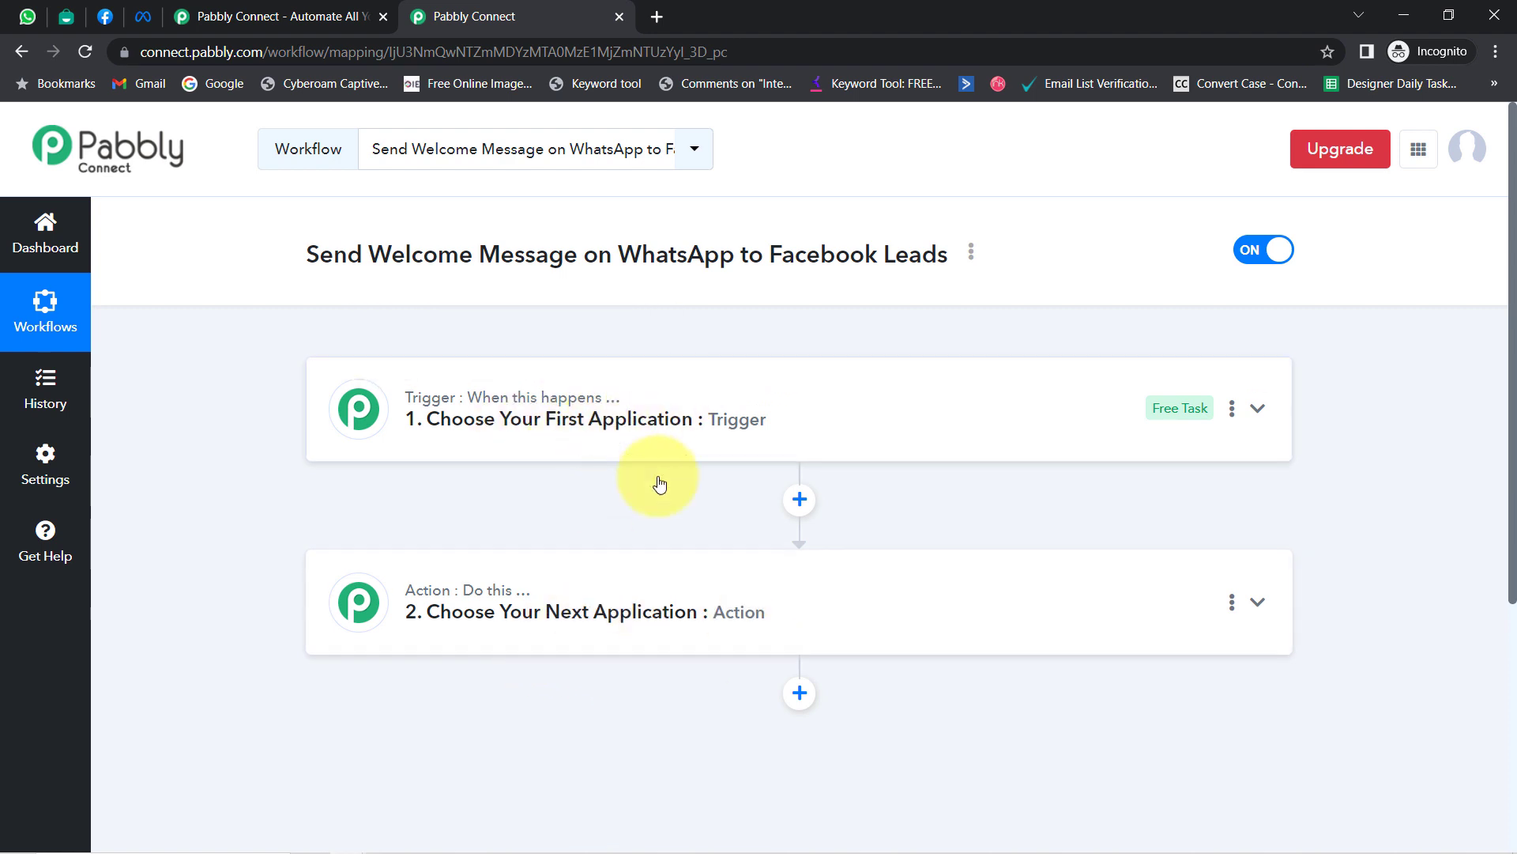
click(605, 441)
drag(309, 252, 812, 400)
click(456, 533)
text(fa)
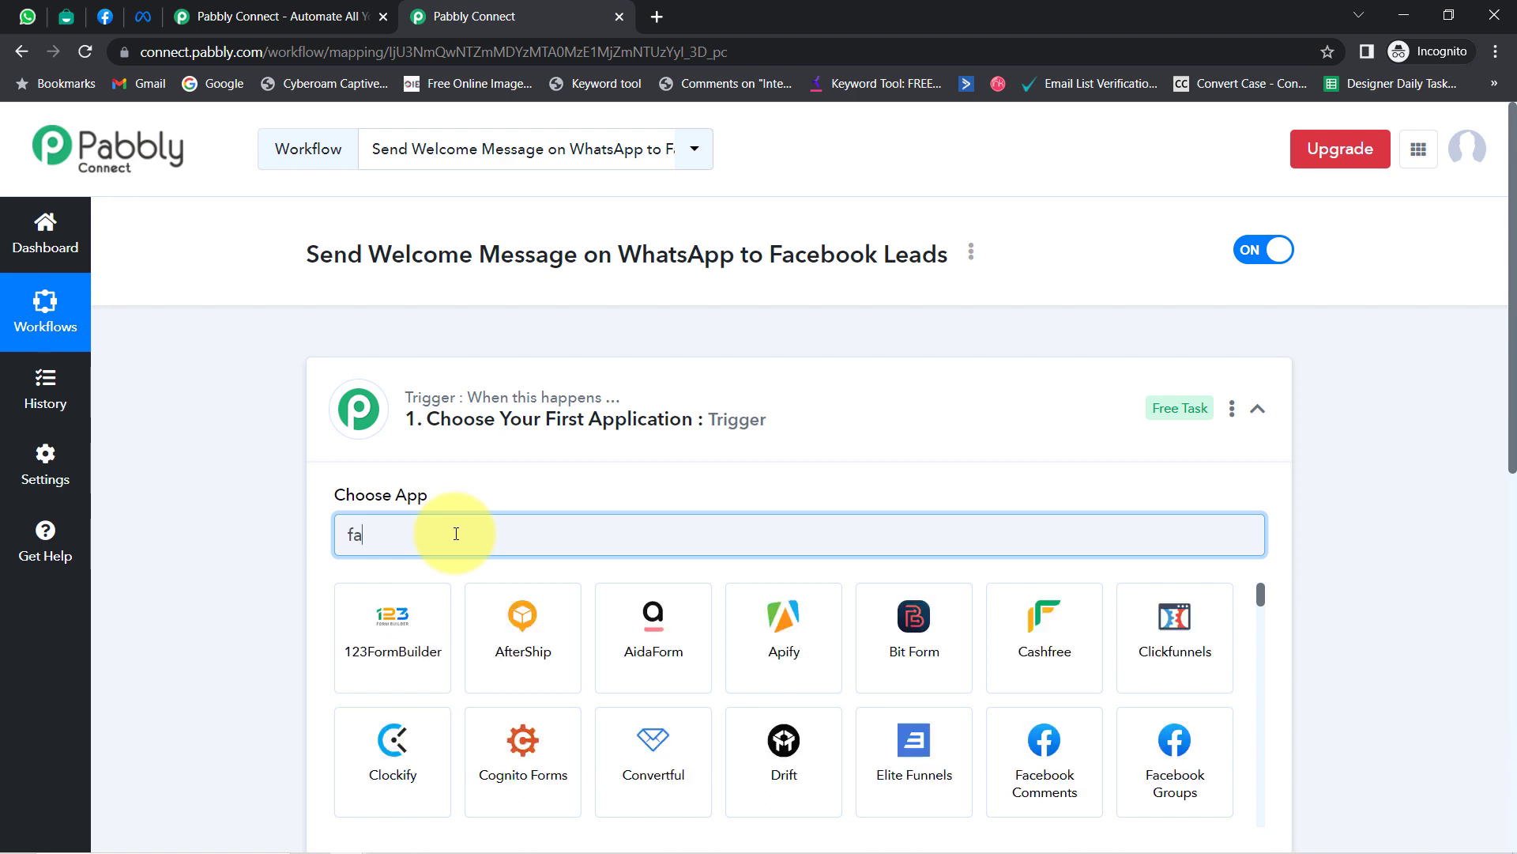
text(ceboo)
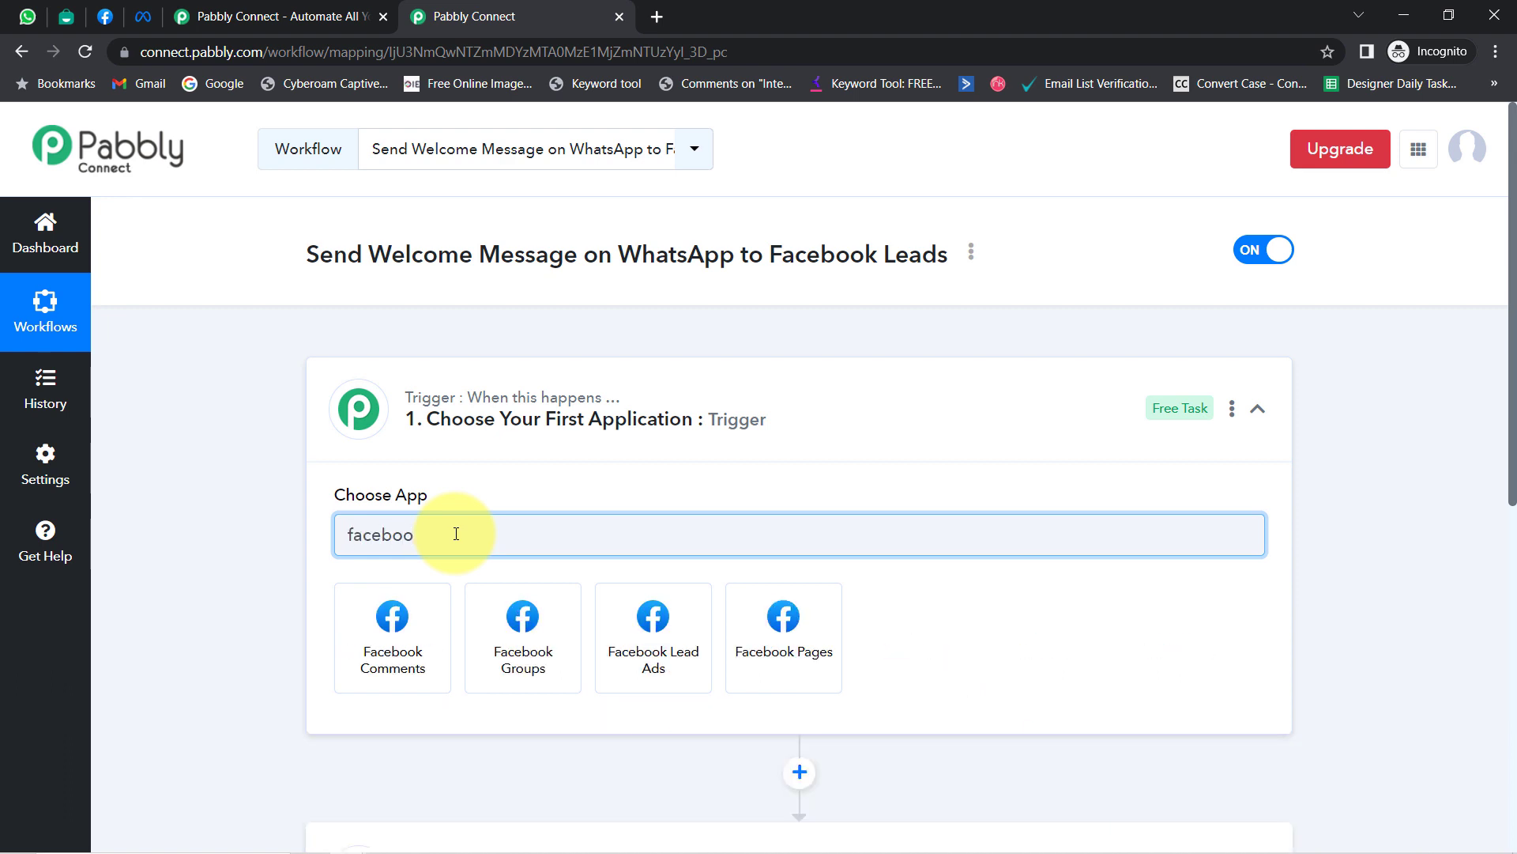
click(653, 628)
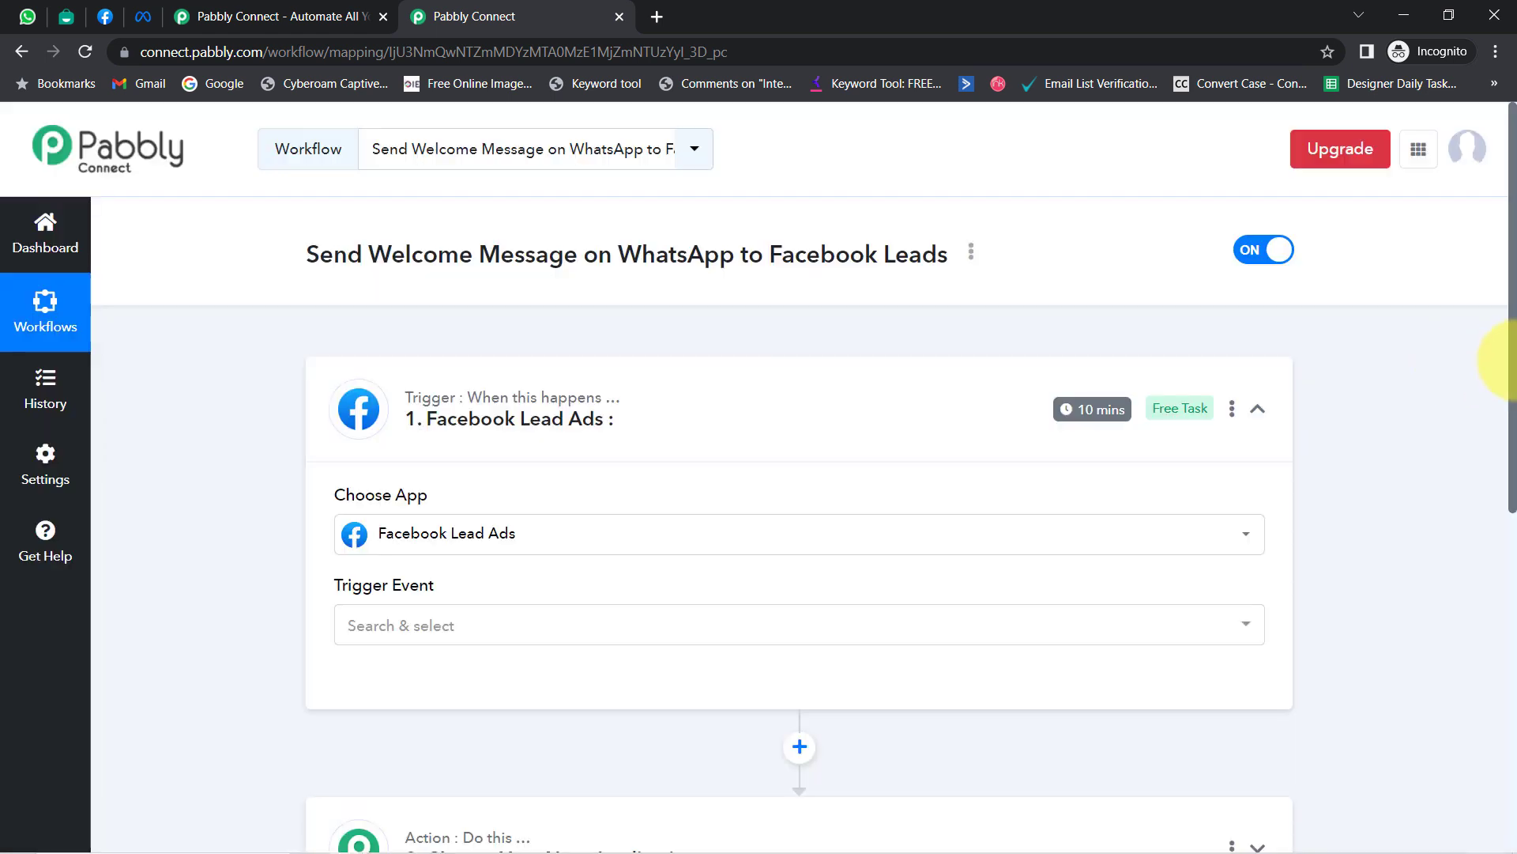
Choose Interakt as the application for the workflow's action step.
drag(1511, 366, 1514, 563)
click(559, 501)
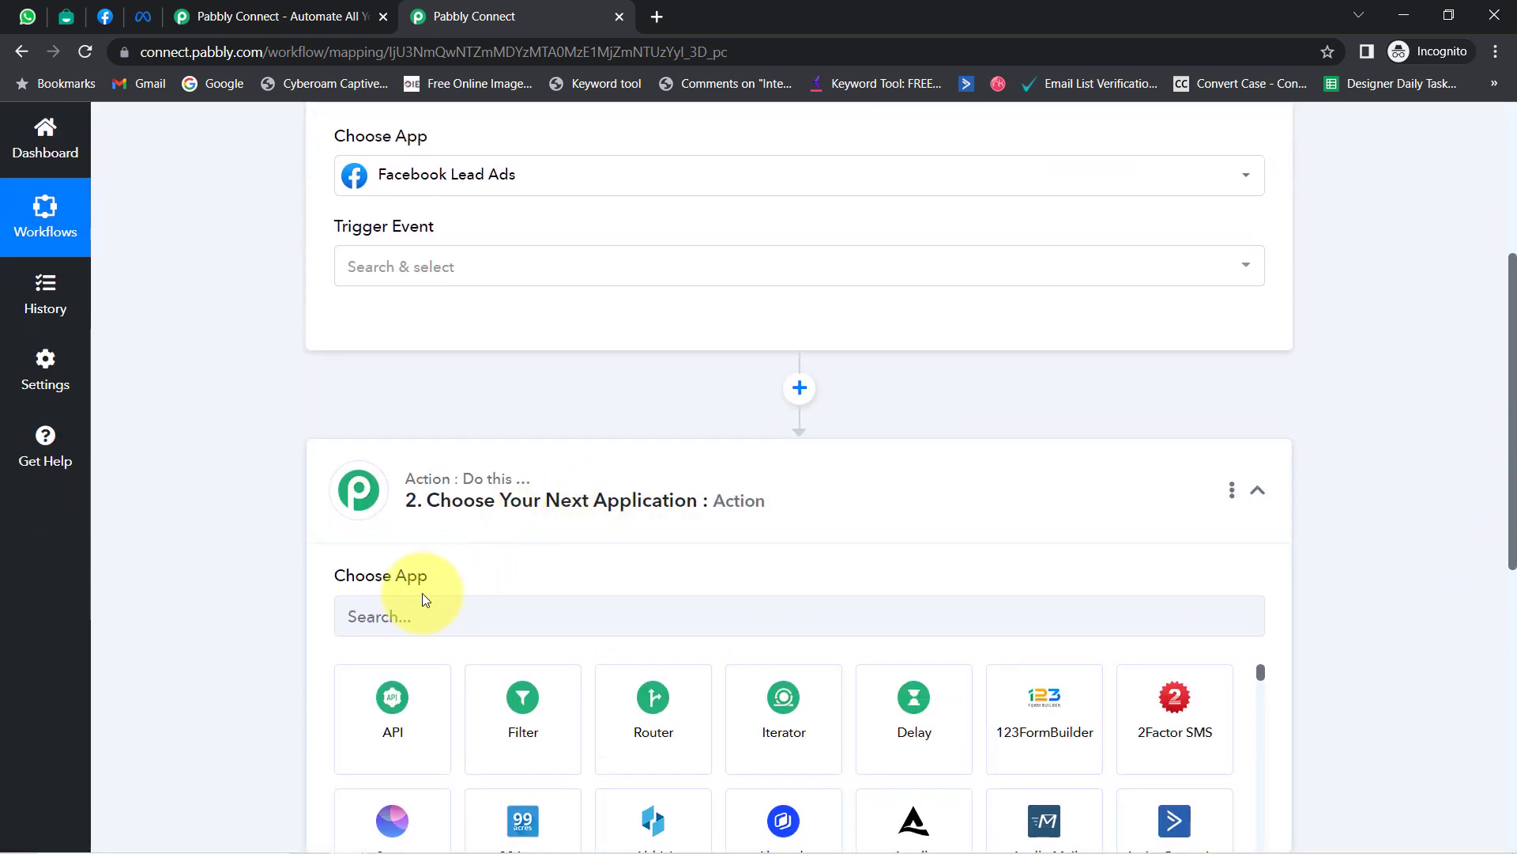
click(362, 626)
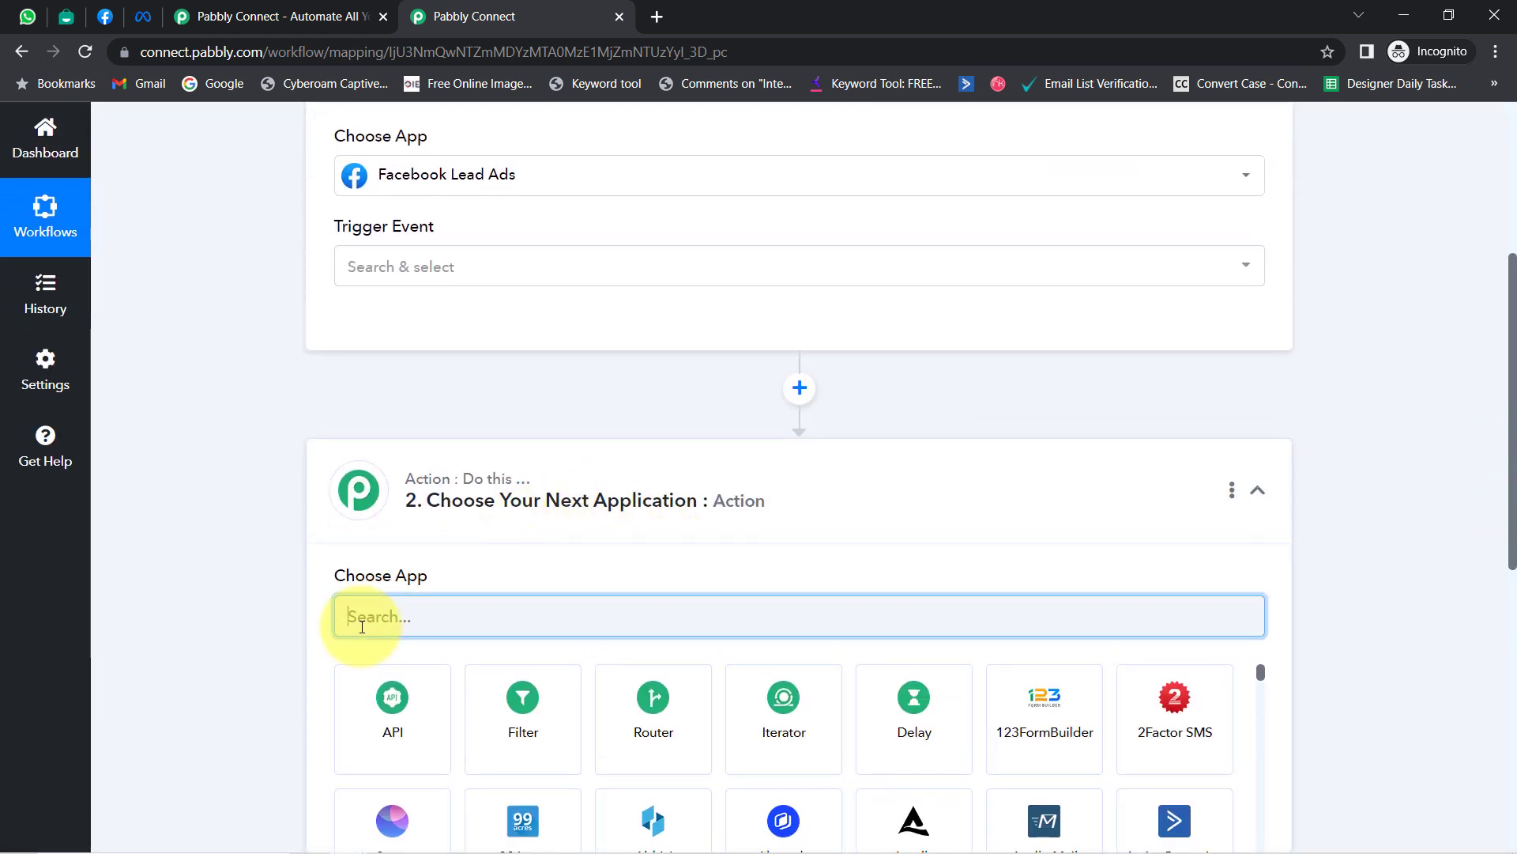
text(inter)
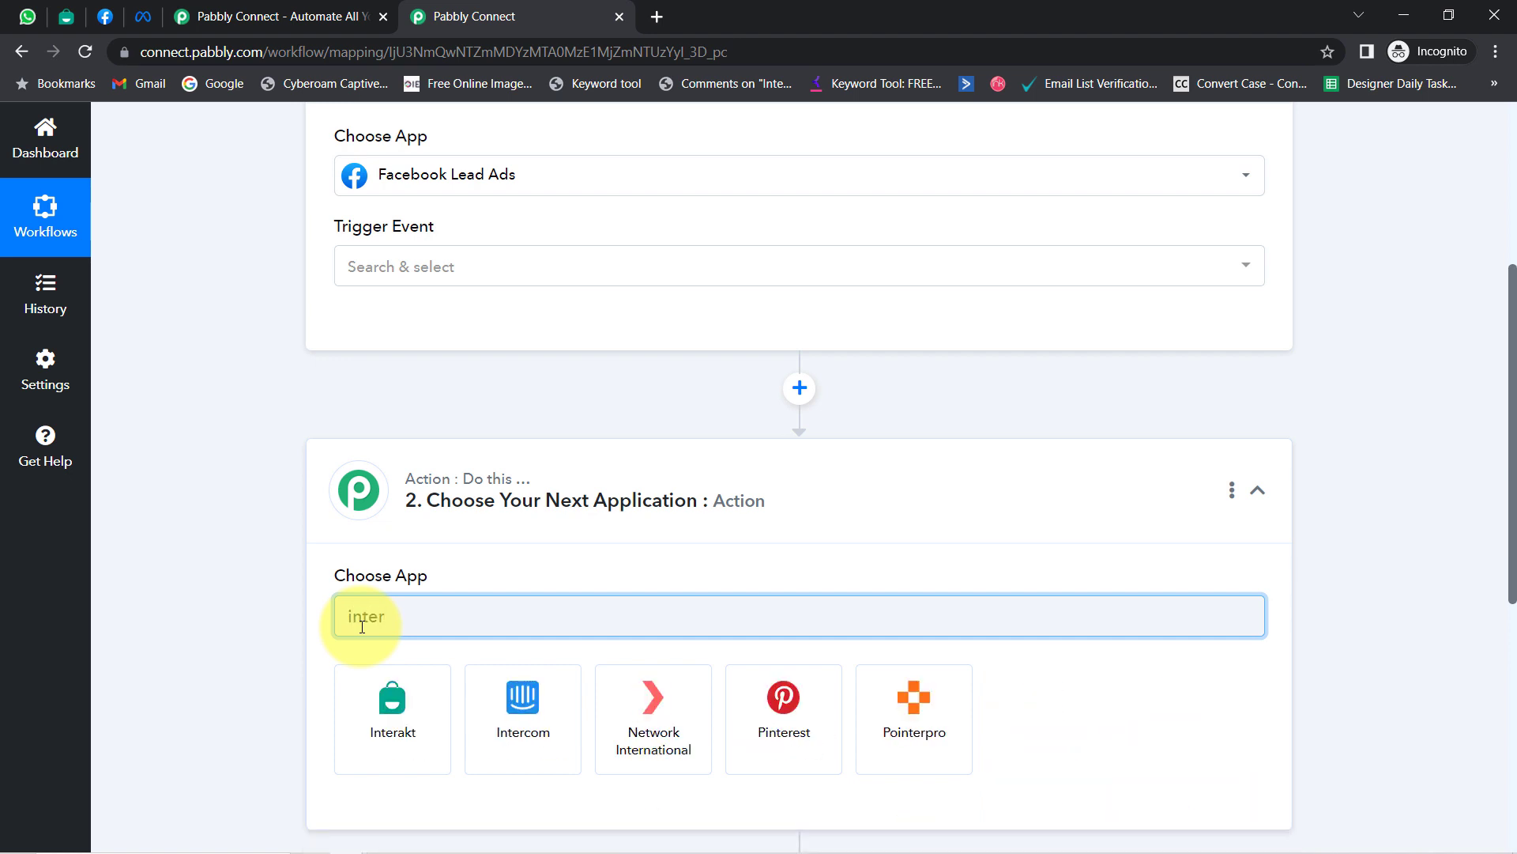
click(368, 695)
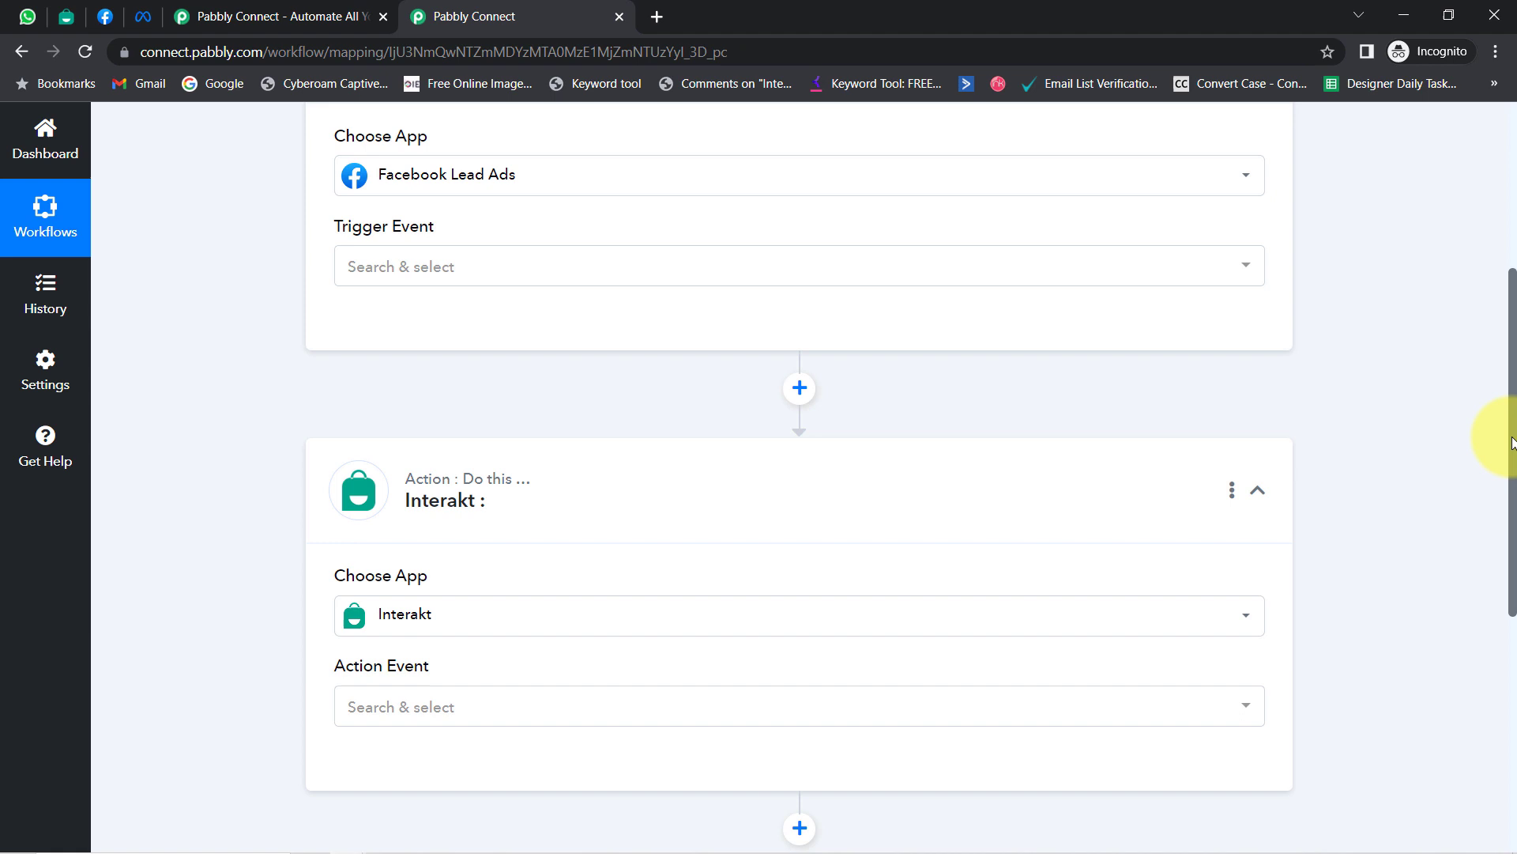
Set the Facebook Lead Ads trigger event to New Lead (Instant).
drag(1513, 442, 1492, 253)
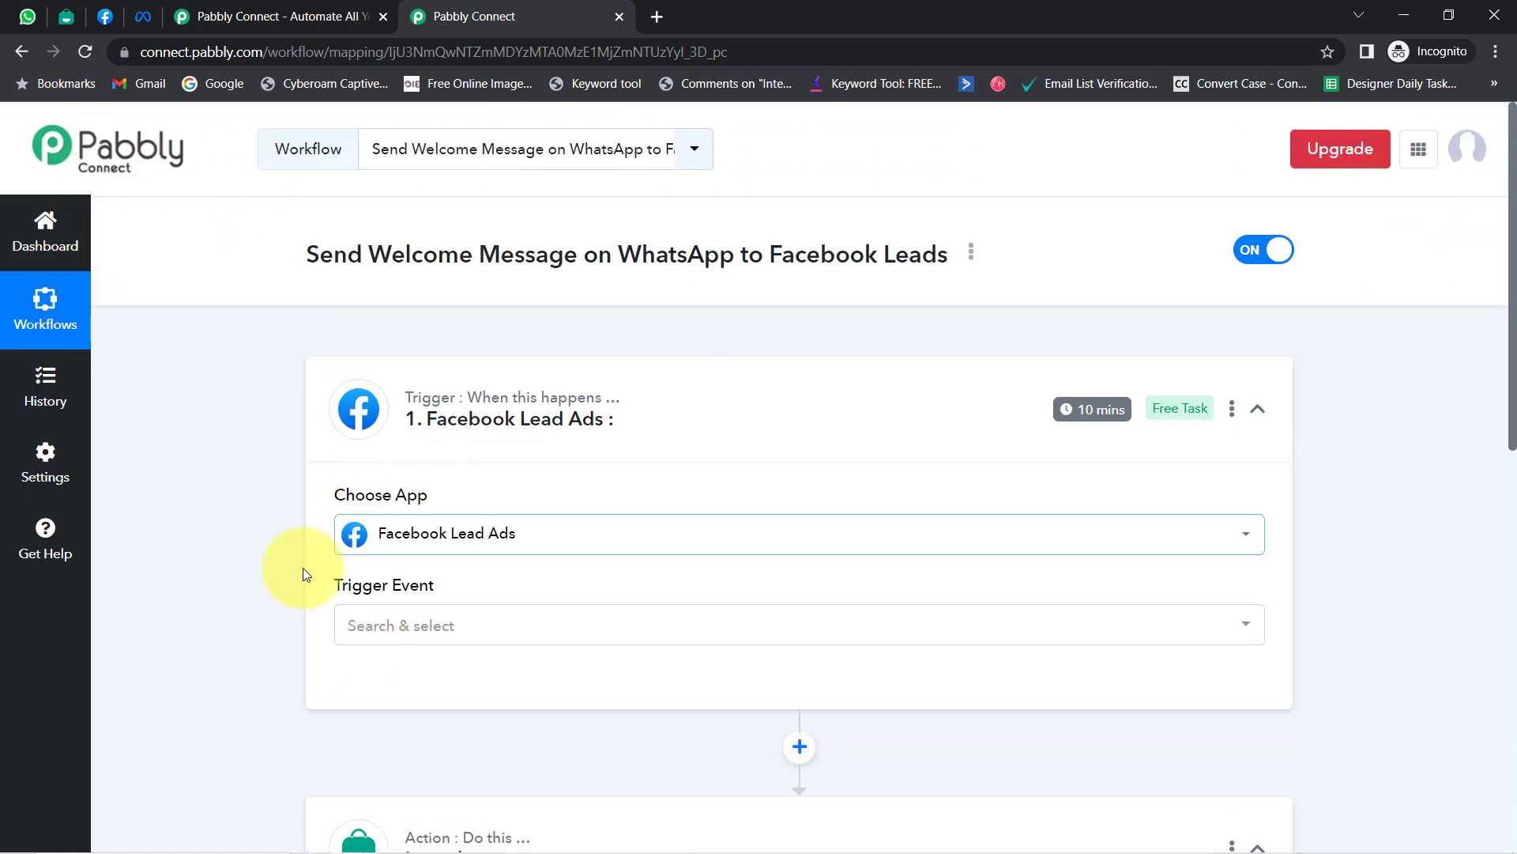
click(371, 639)
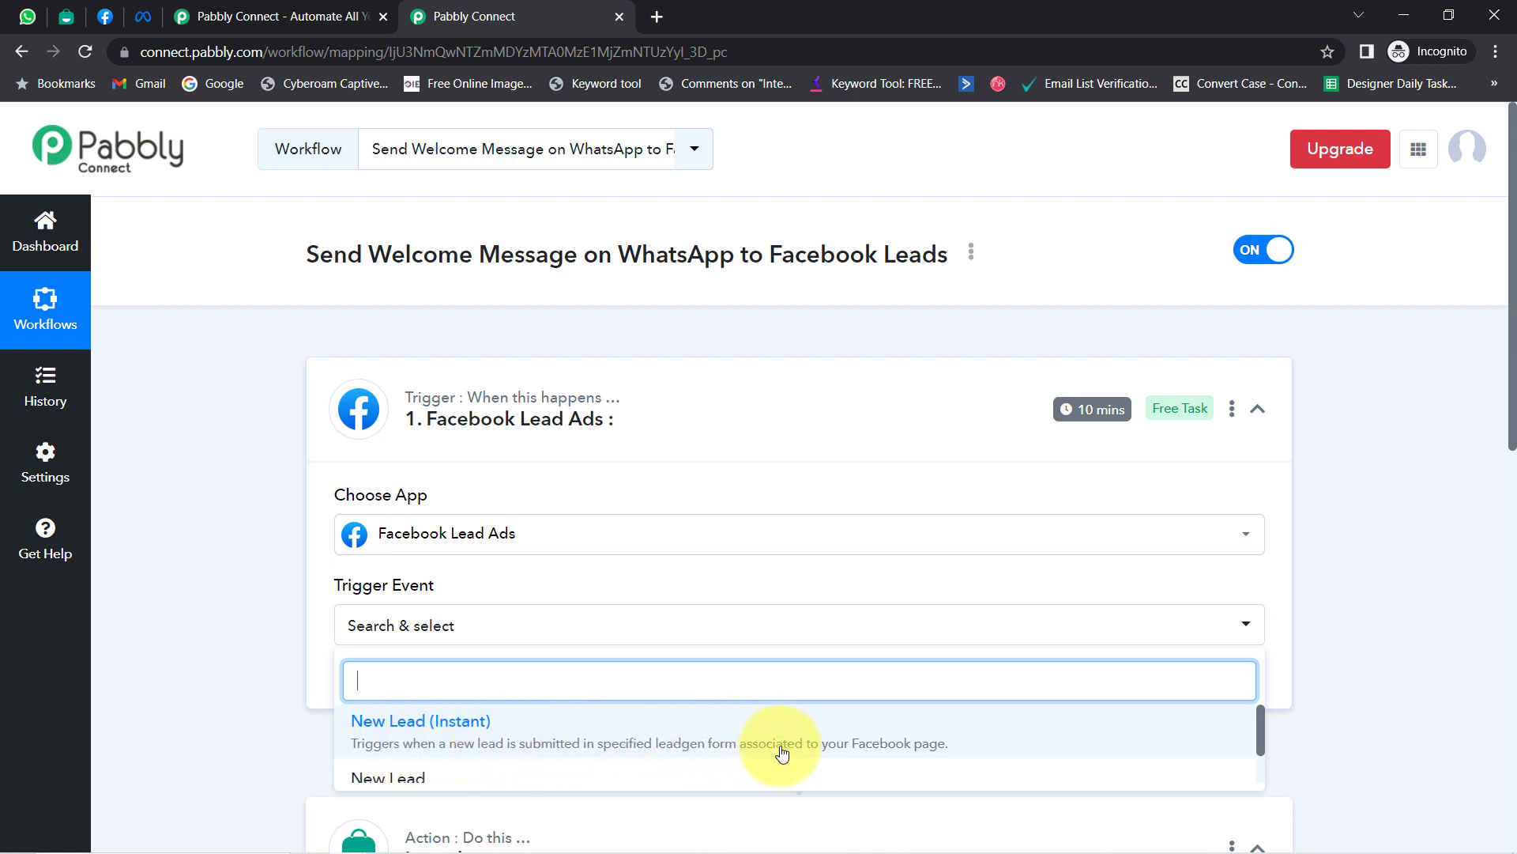
click(889, 751)
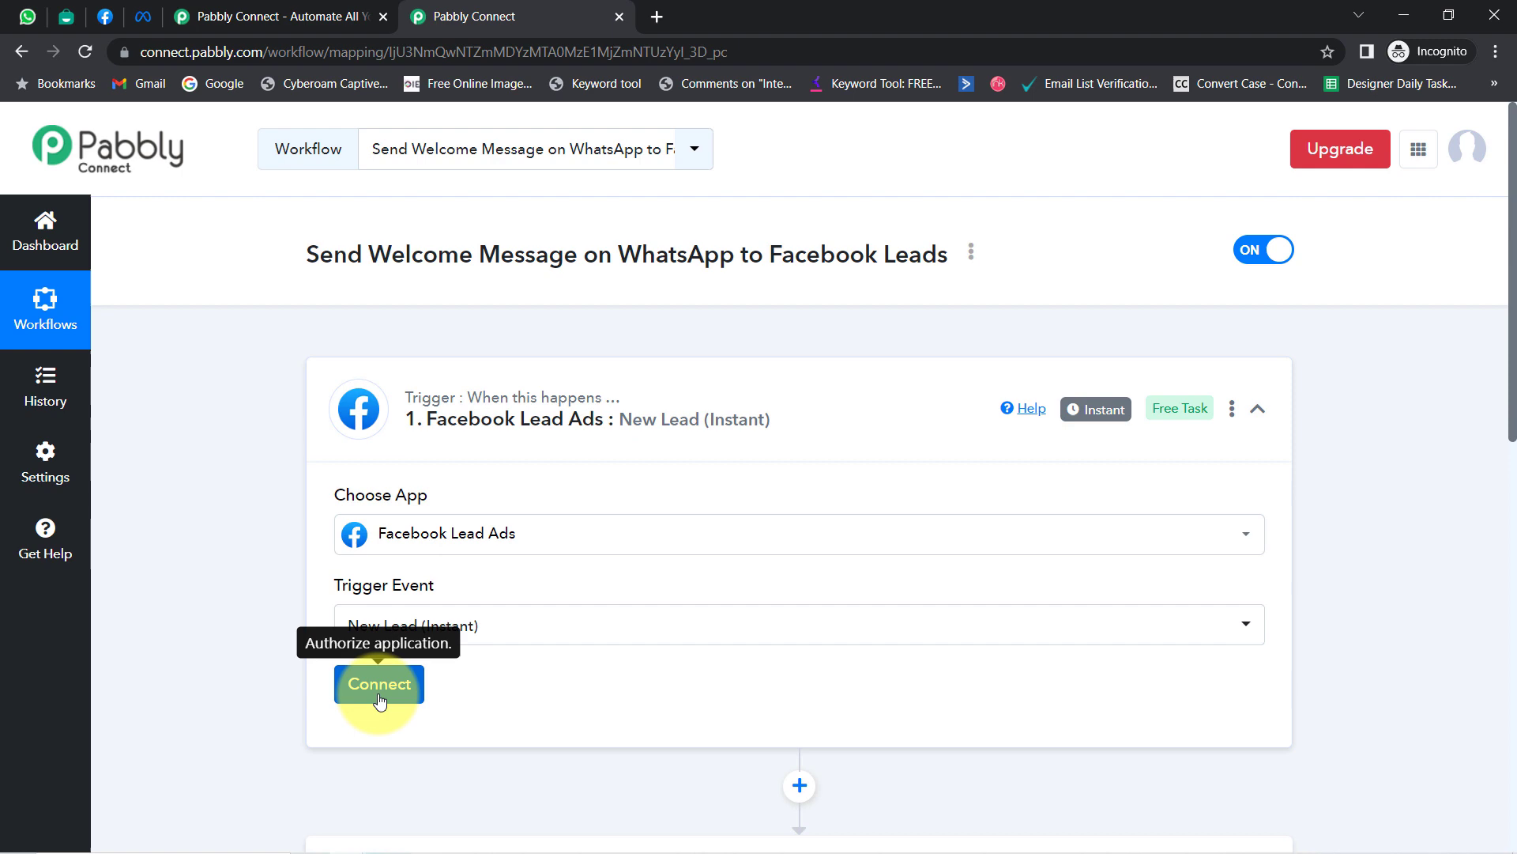
Add a new Facebook Lead Ads connection to the trigger and authorize it with the requested Facebook account.
click(379, 695)
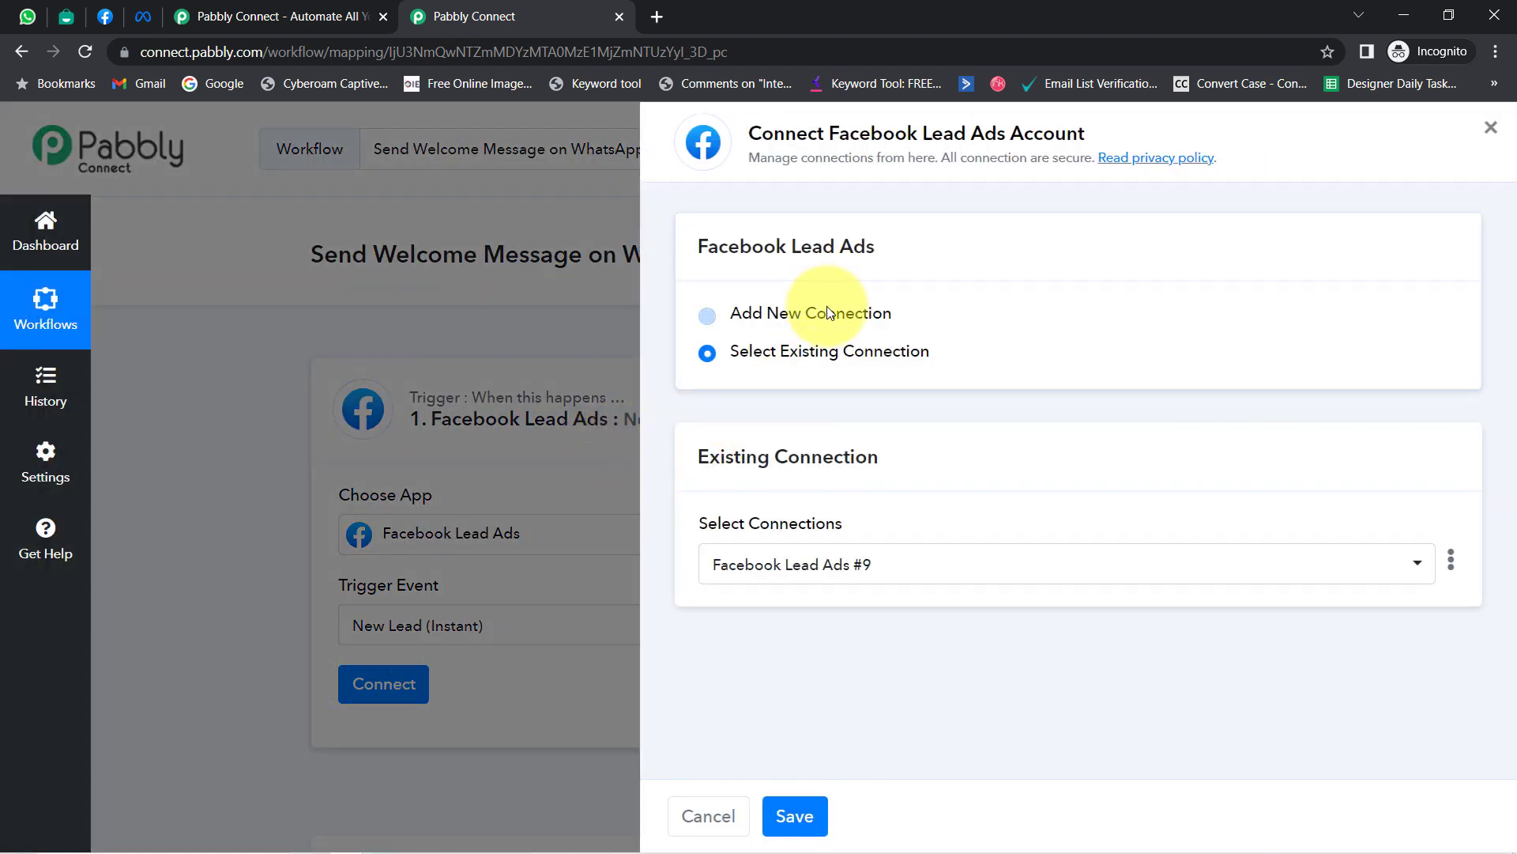
click(828, 313)
click(747, 550)
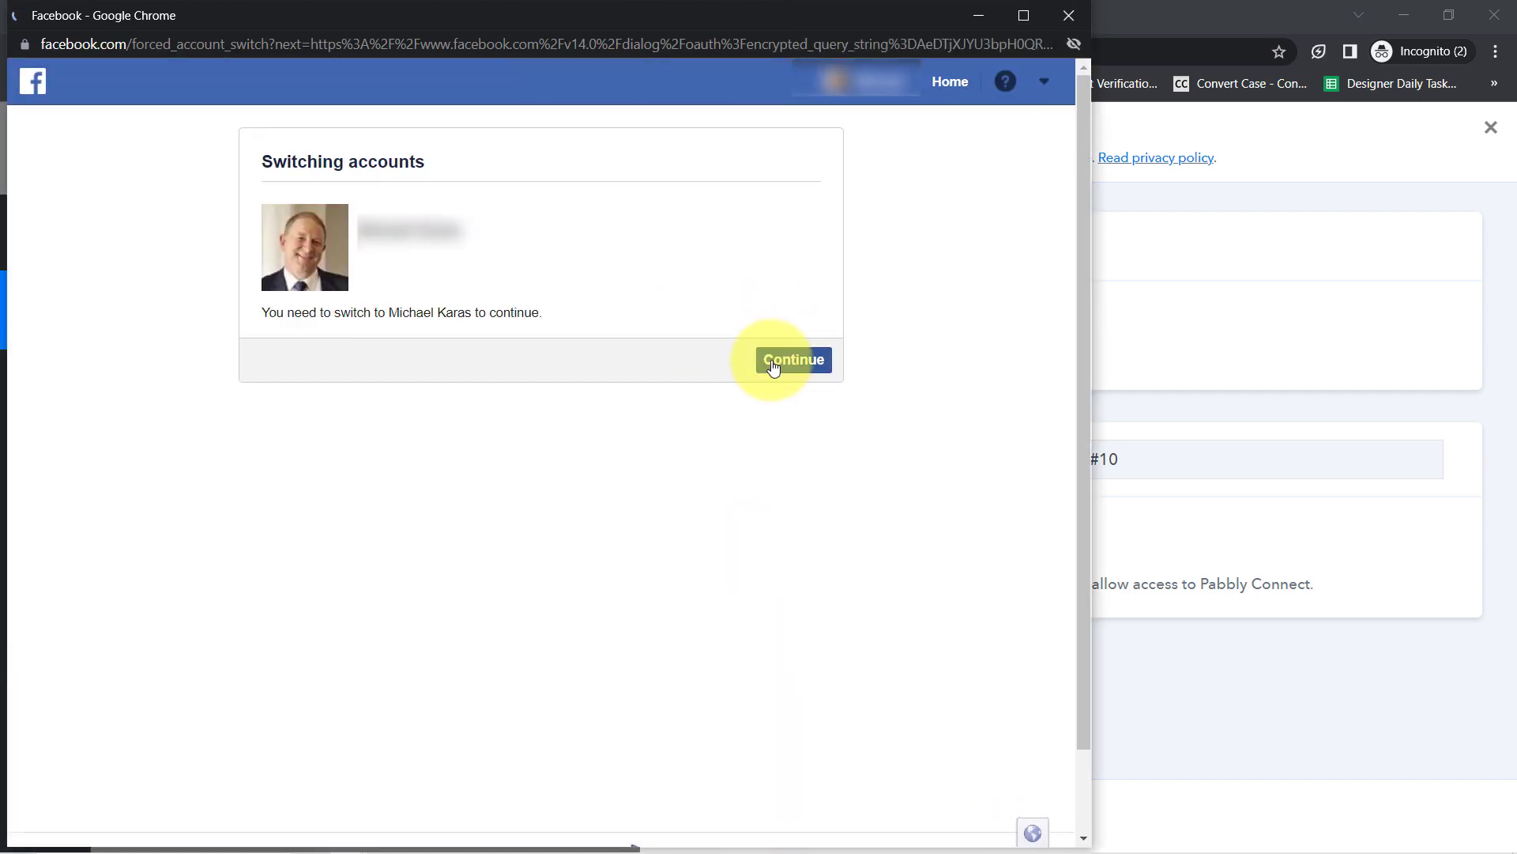
click(774, 368)
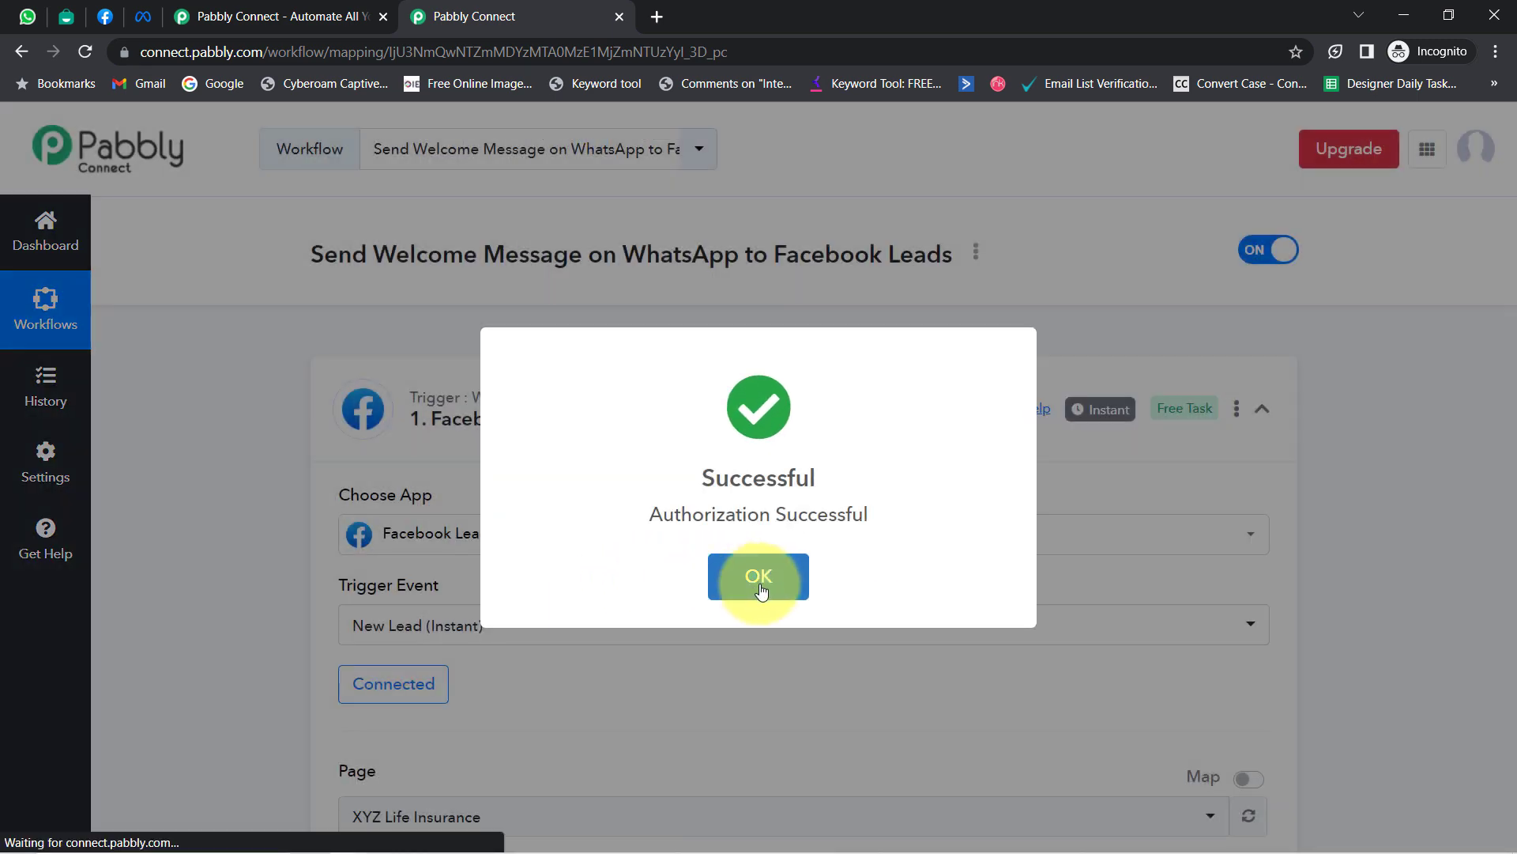
click(761, 578)
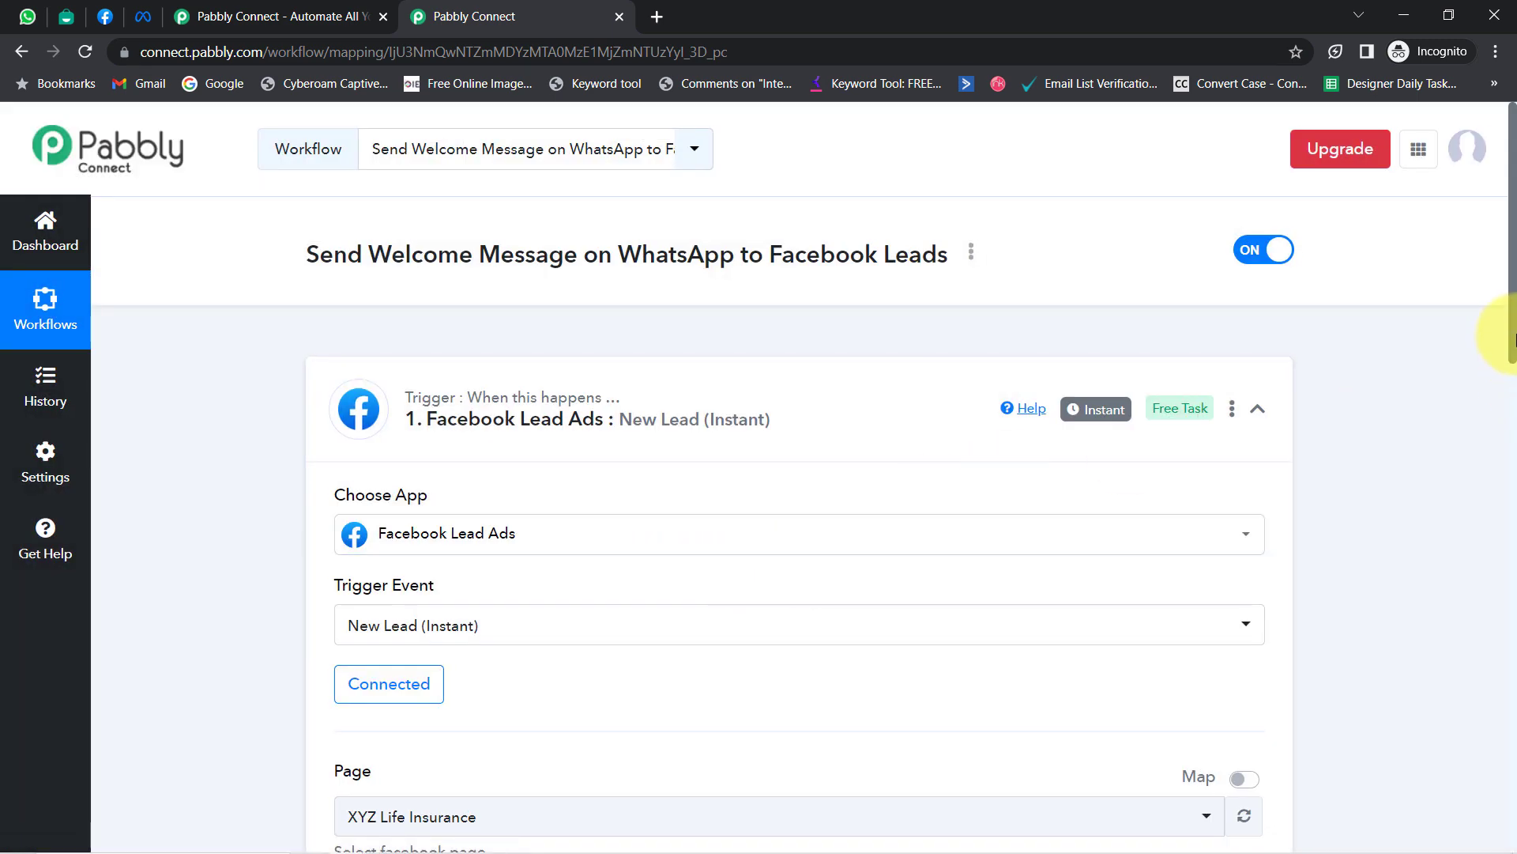
Switch to Facebook, open the Pabbly Tech page and switch into its page profile.
drag(1510, 338, 1480, 517)
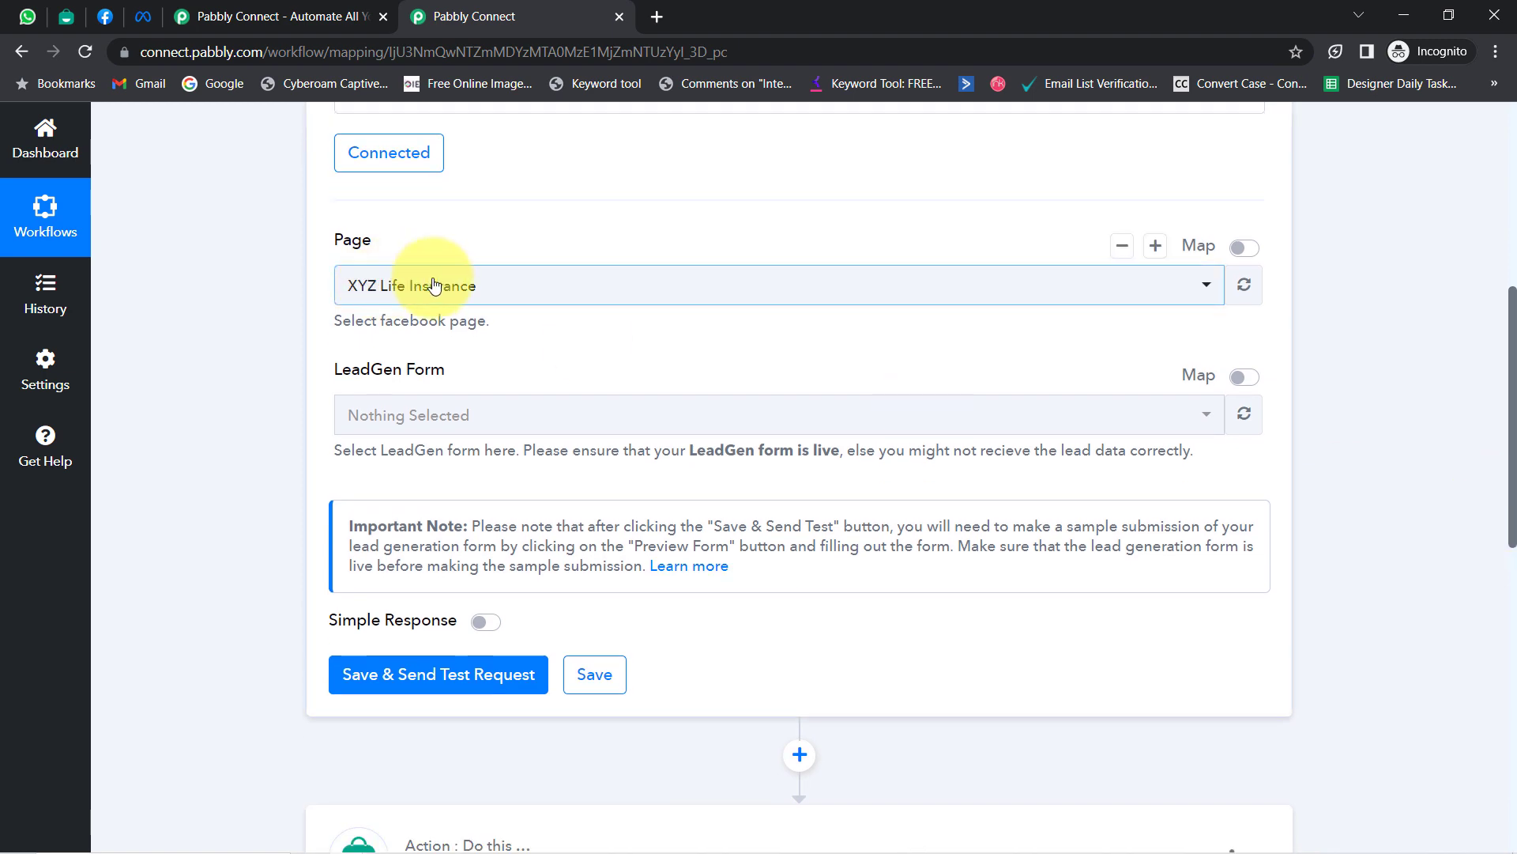
click(105, 17)
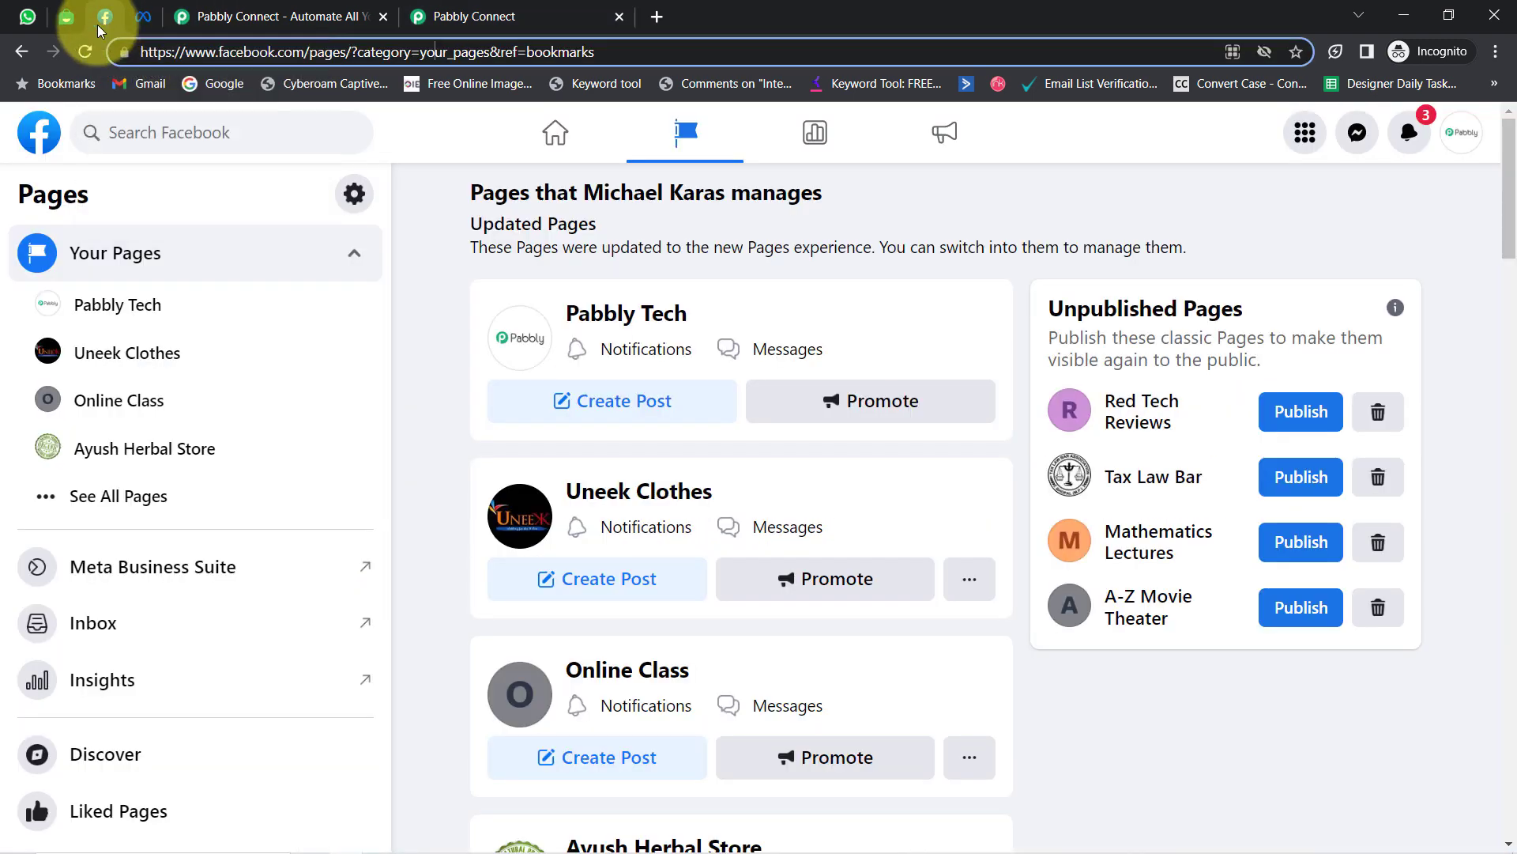
drag(1512, 172, 1480, 60)
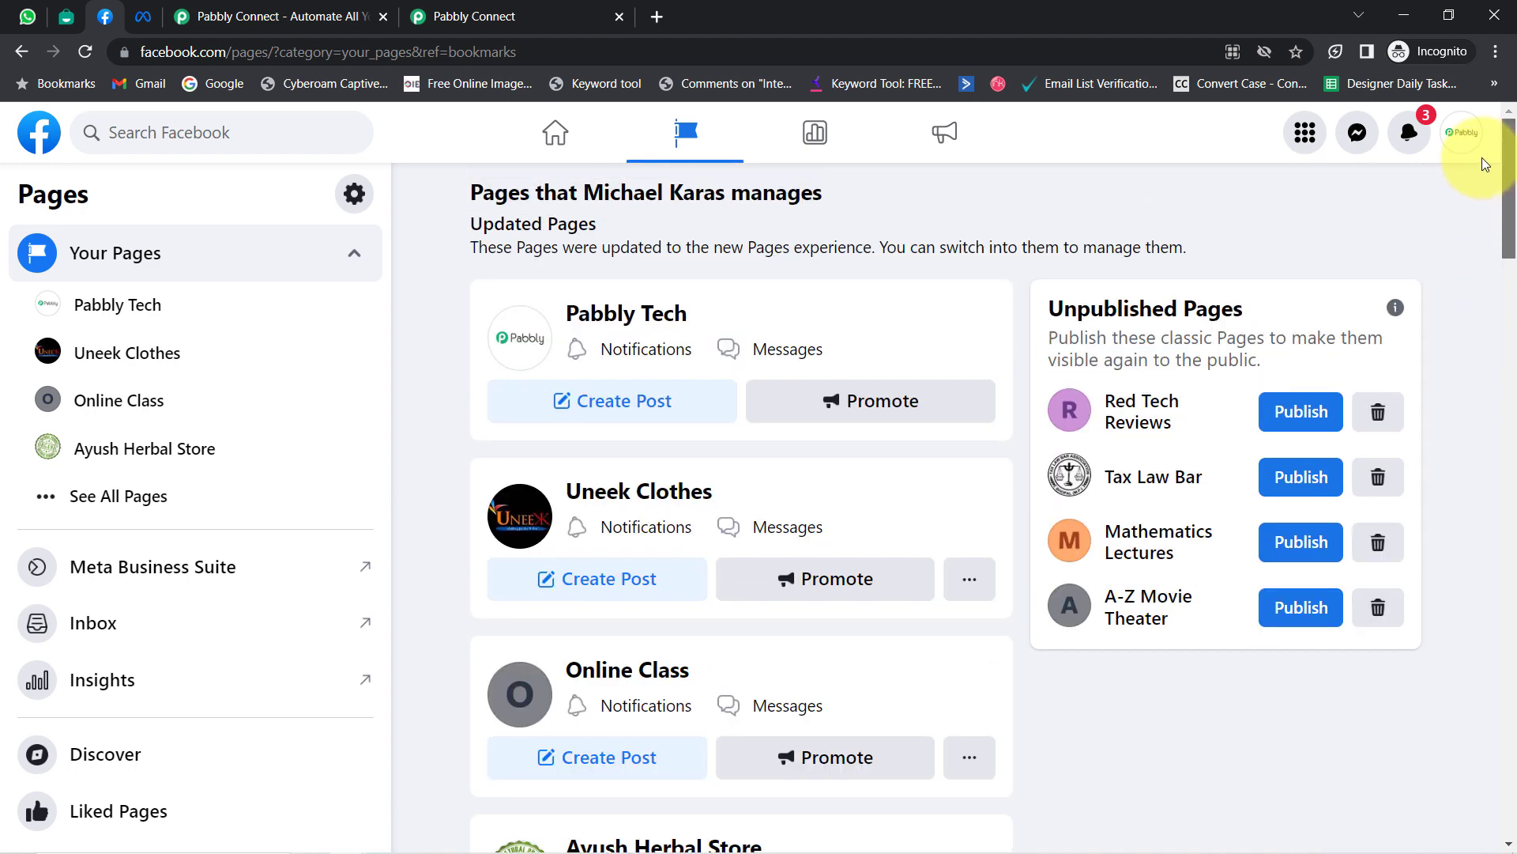
click(590, 319)
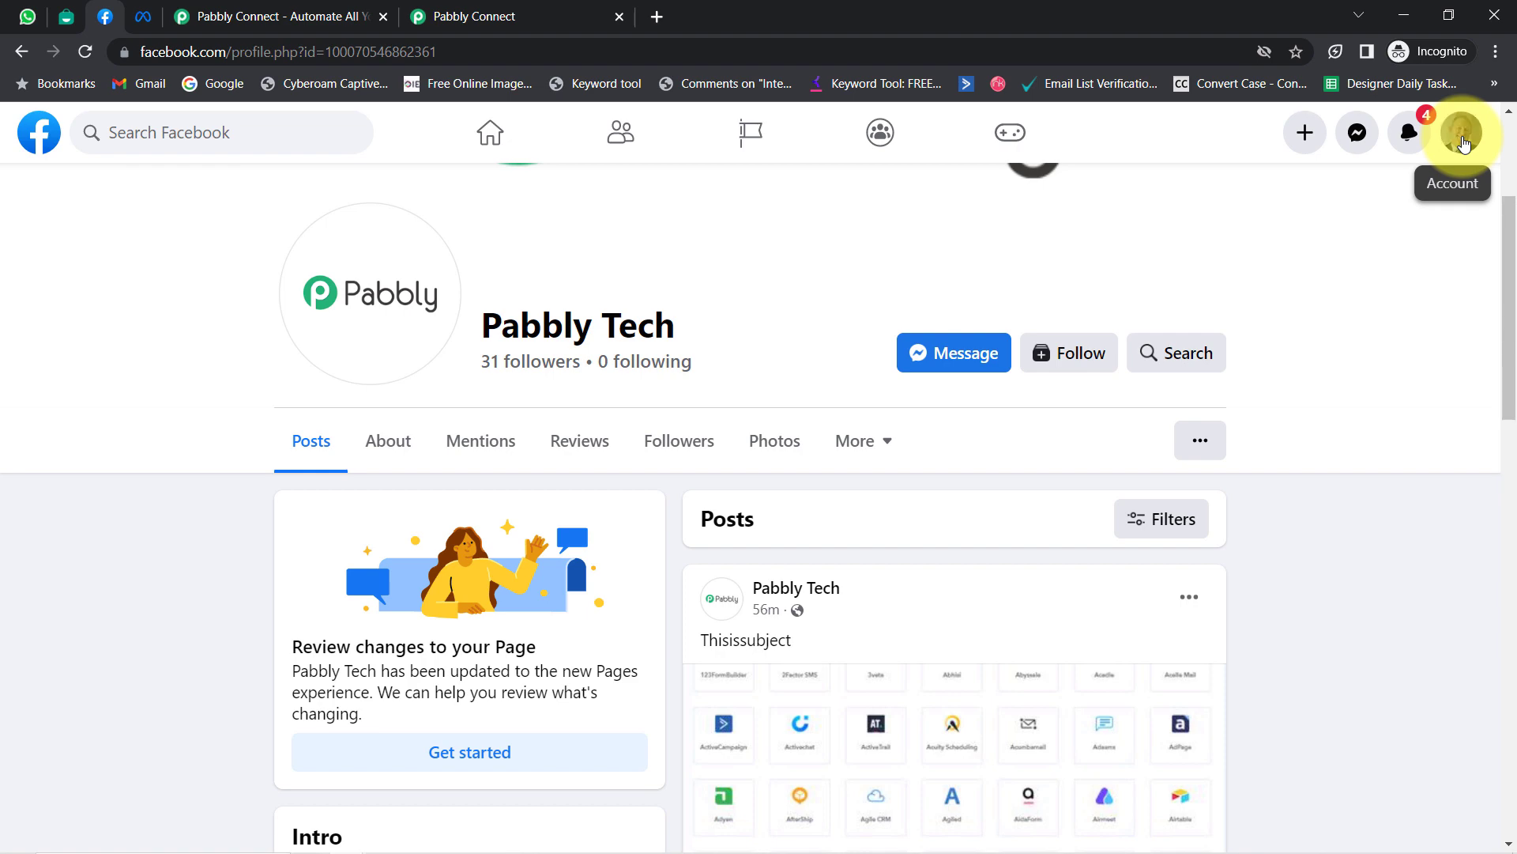
click(1463, 144)
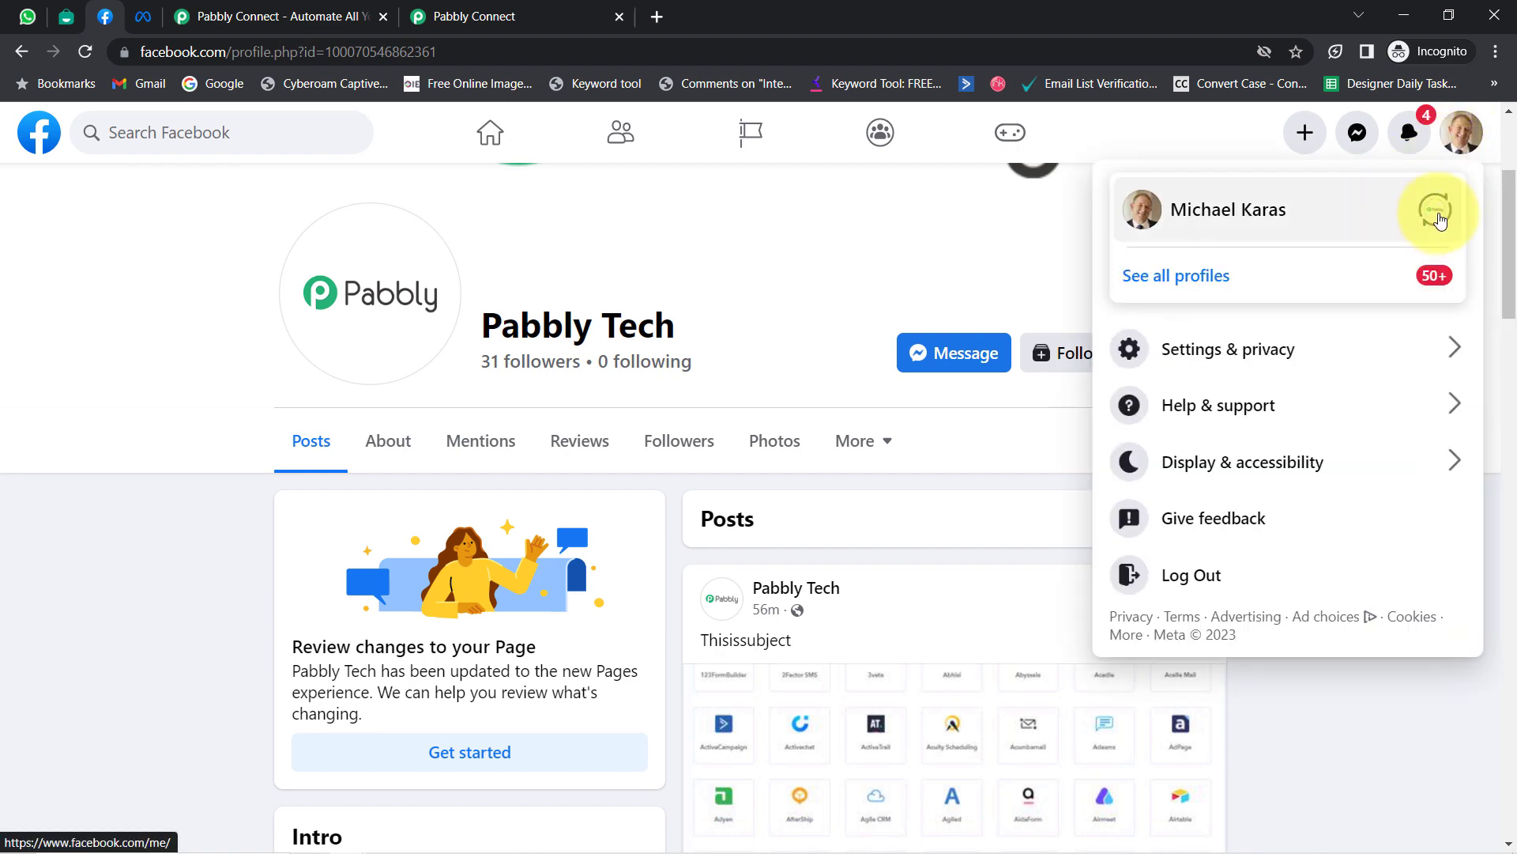
click(1437, 213)
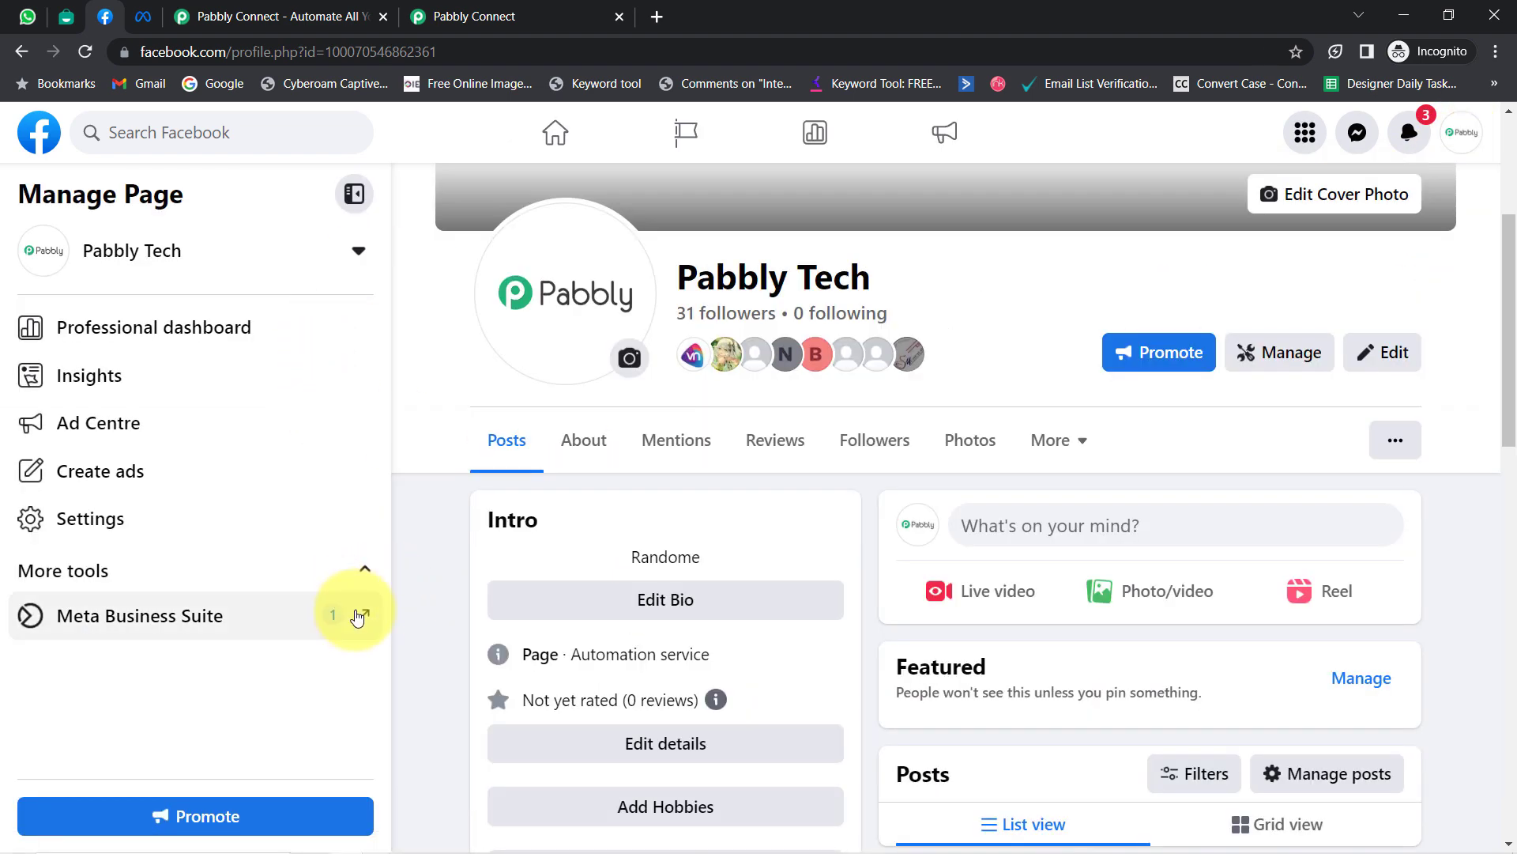
Open Meta Business Suite for the page and open Website Form in its Instant Forms.
click(357, 617)
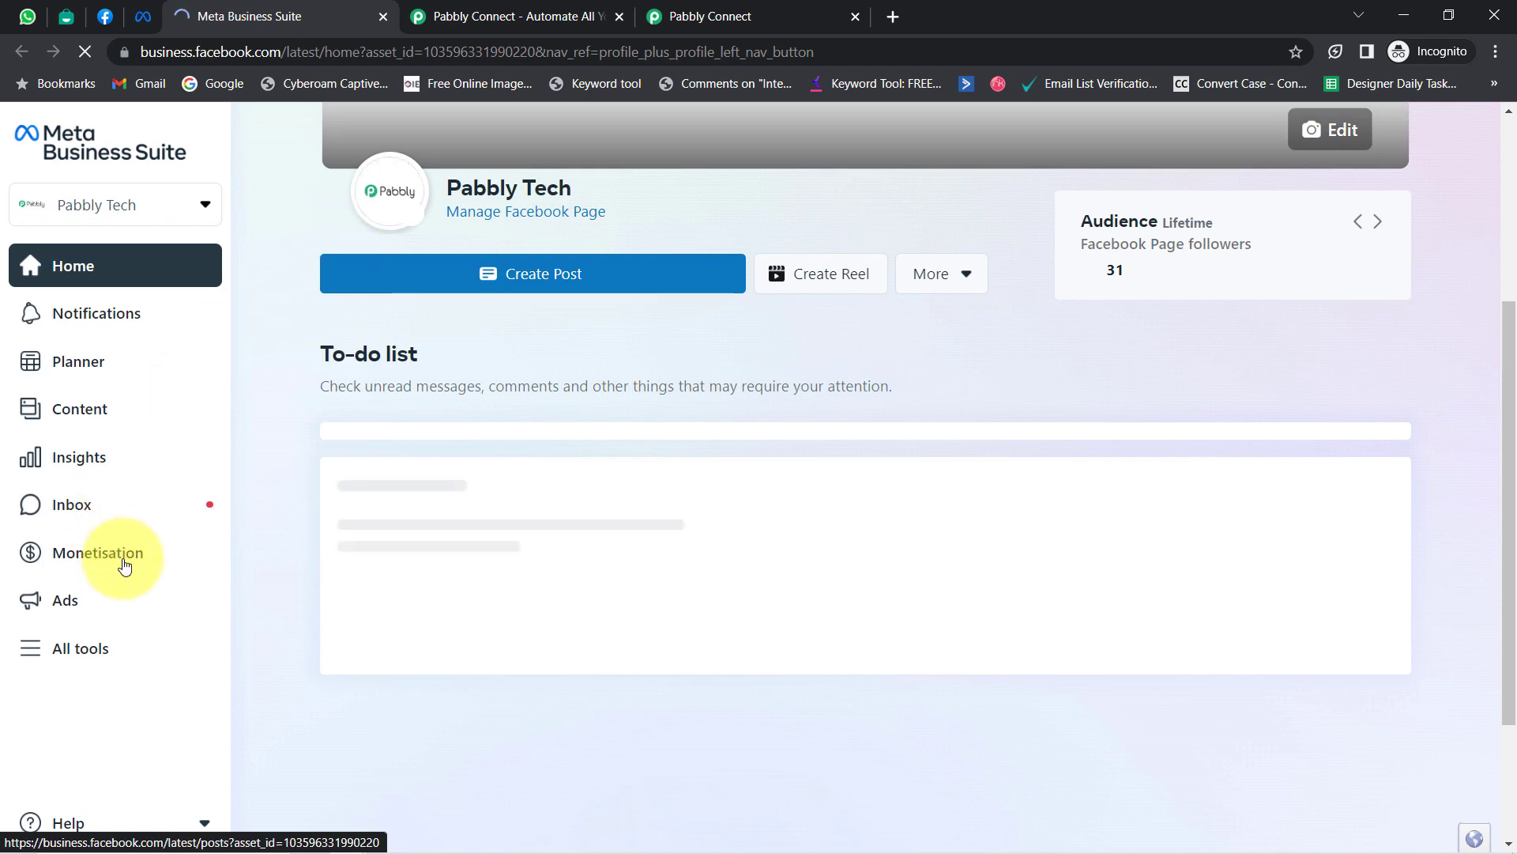
click(87, 652)
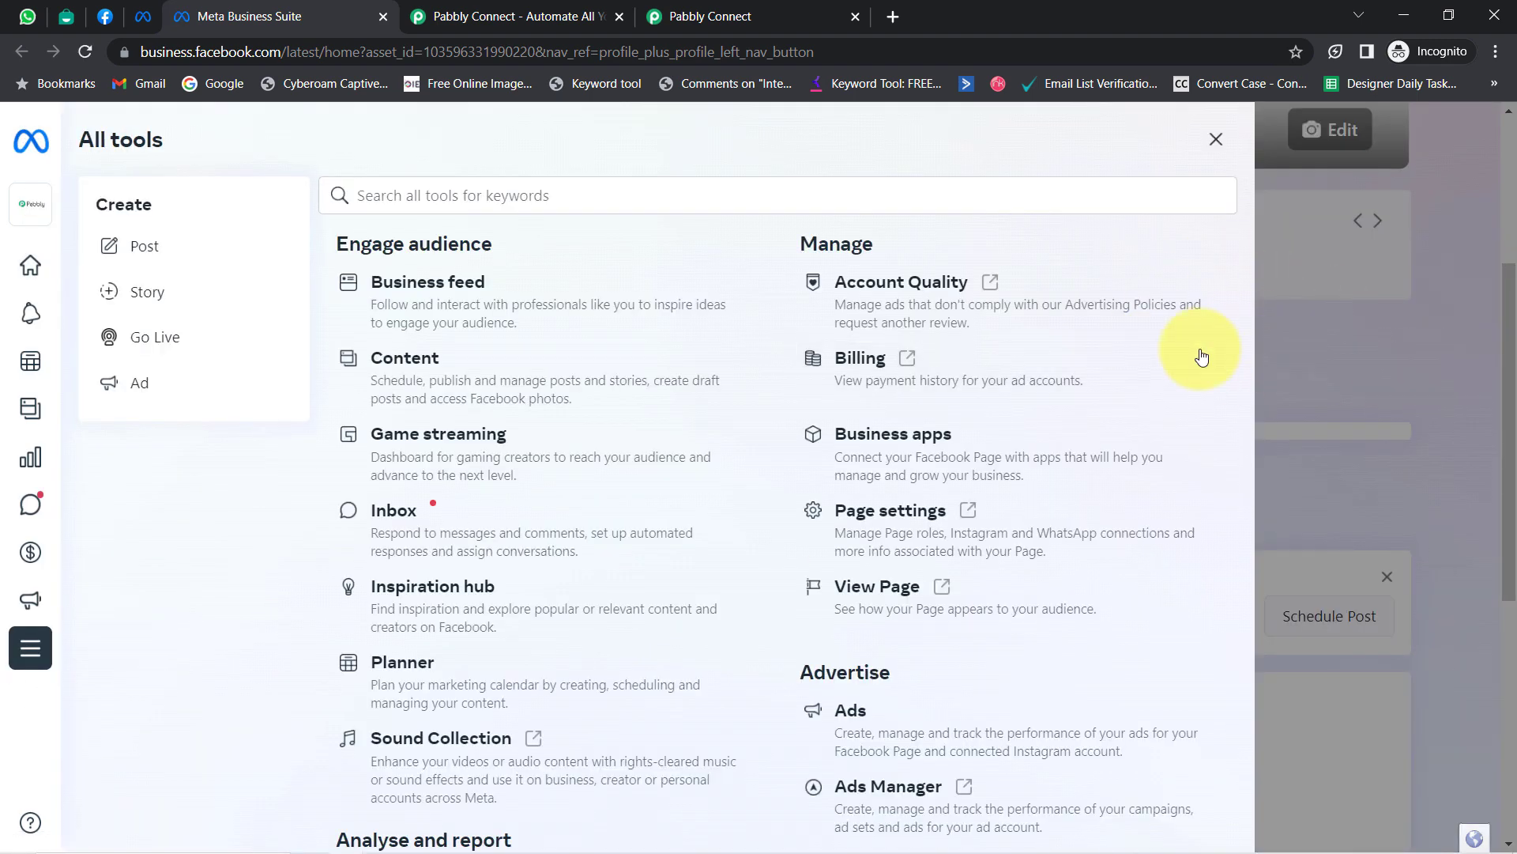
scroll(1213, 672, down, 8)
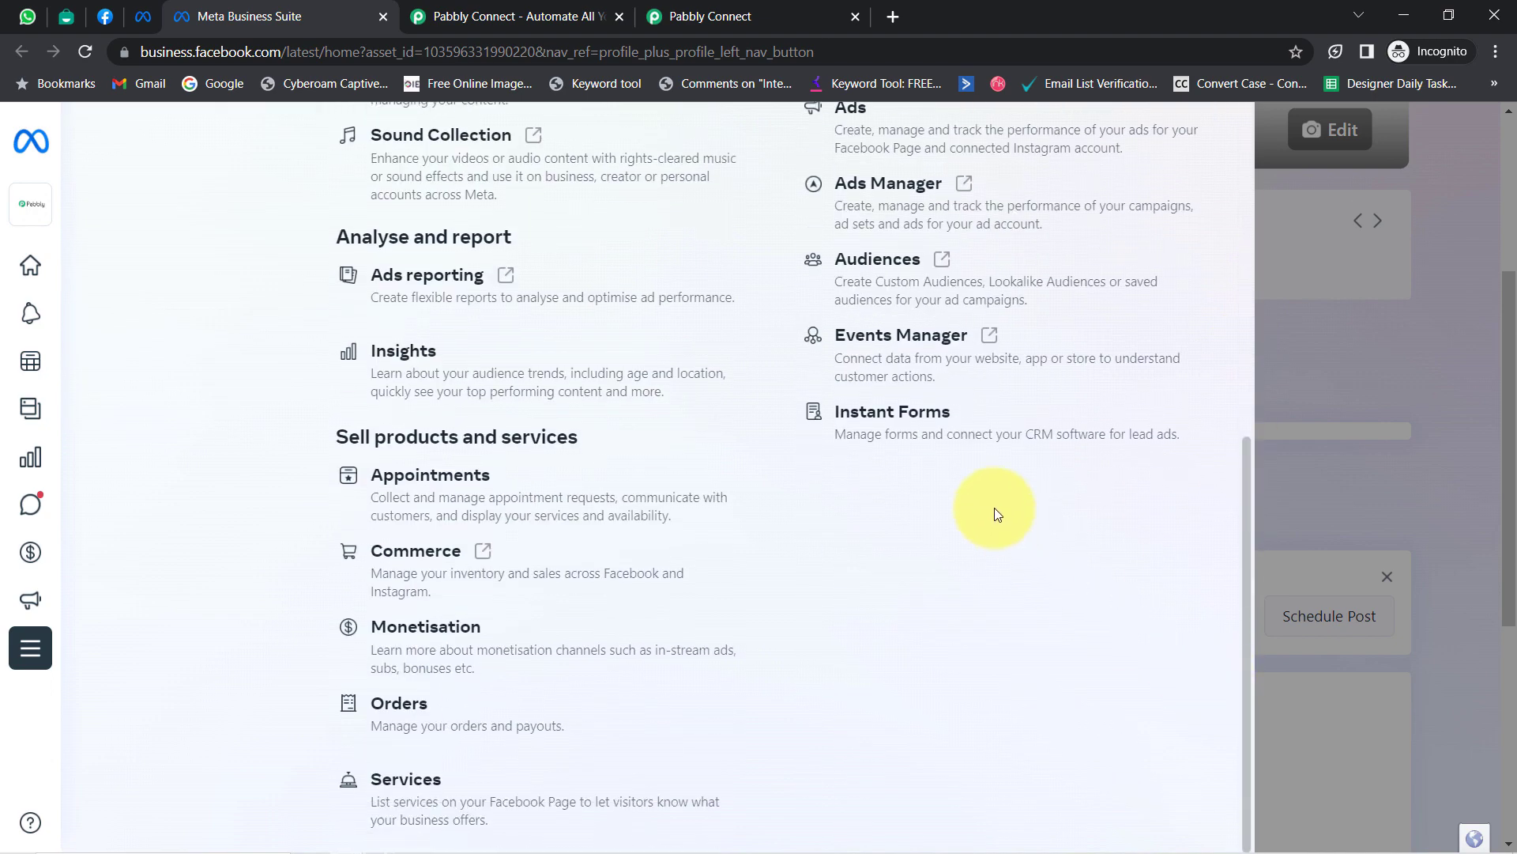
click(905, 435)
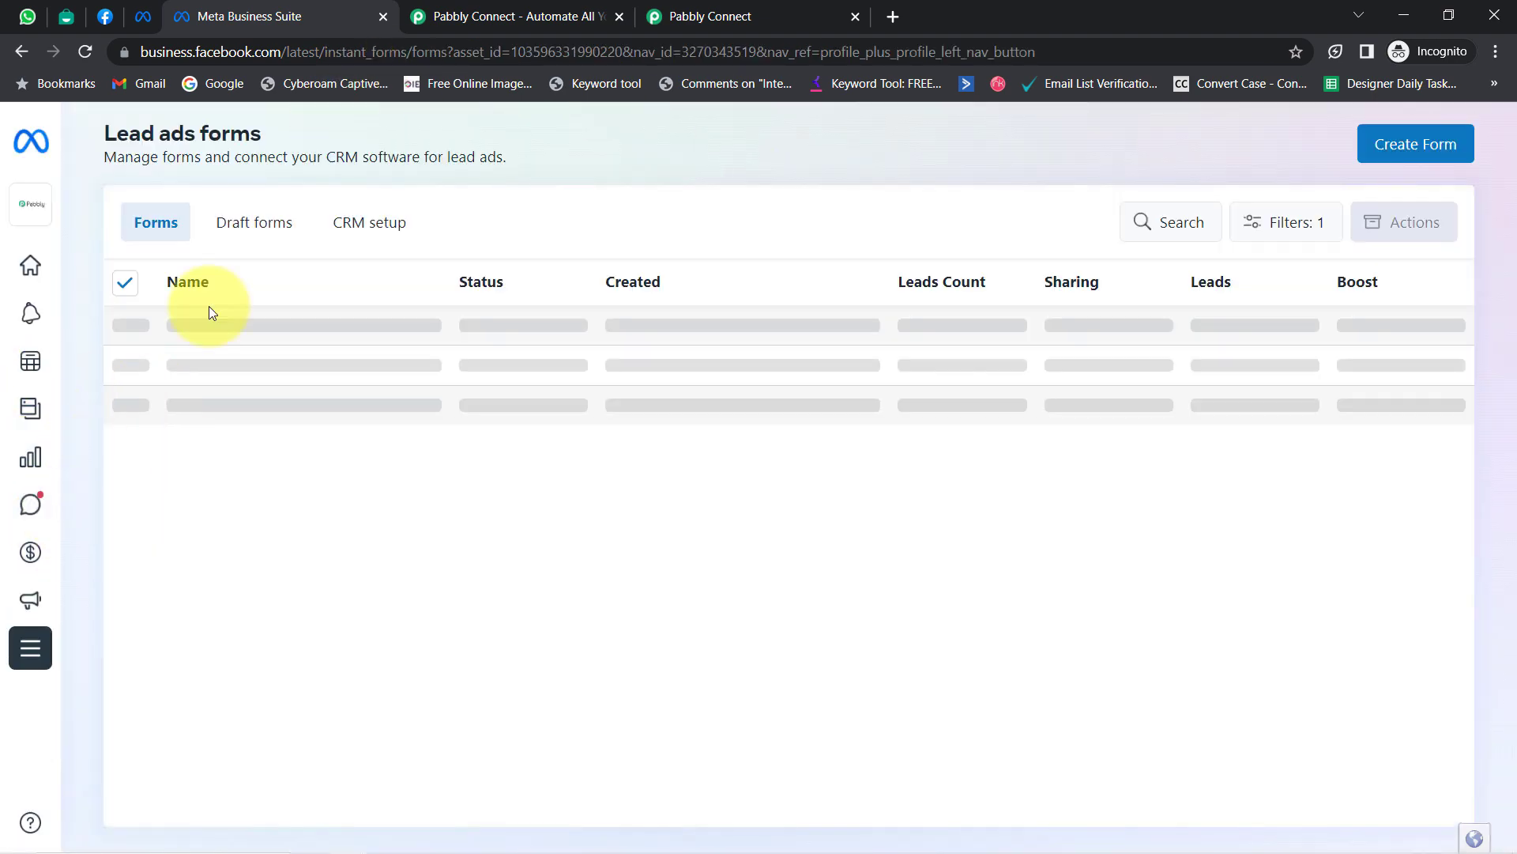
drag(118, 132, 279, 135)
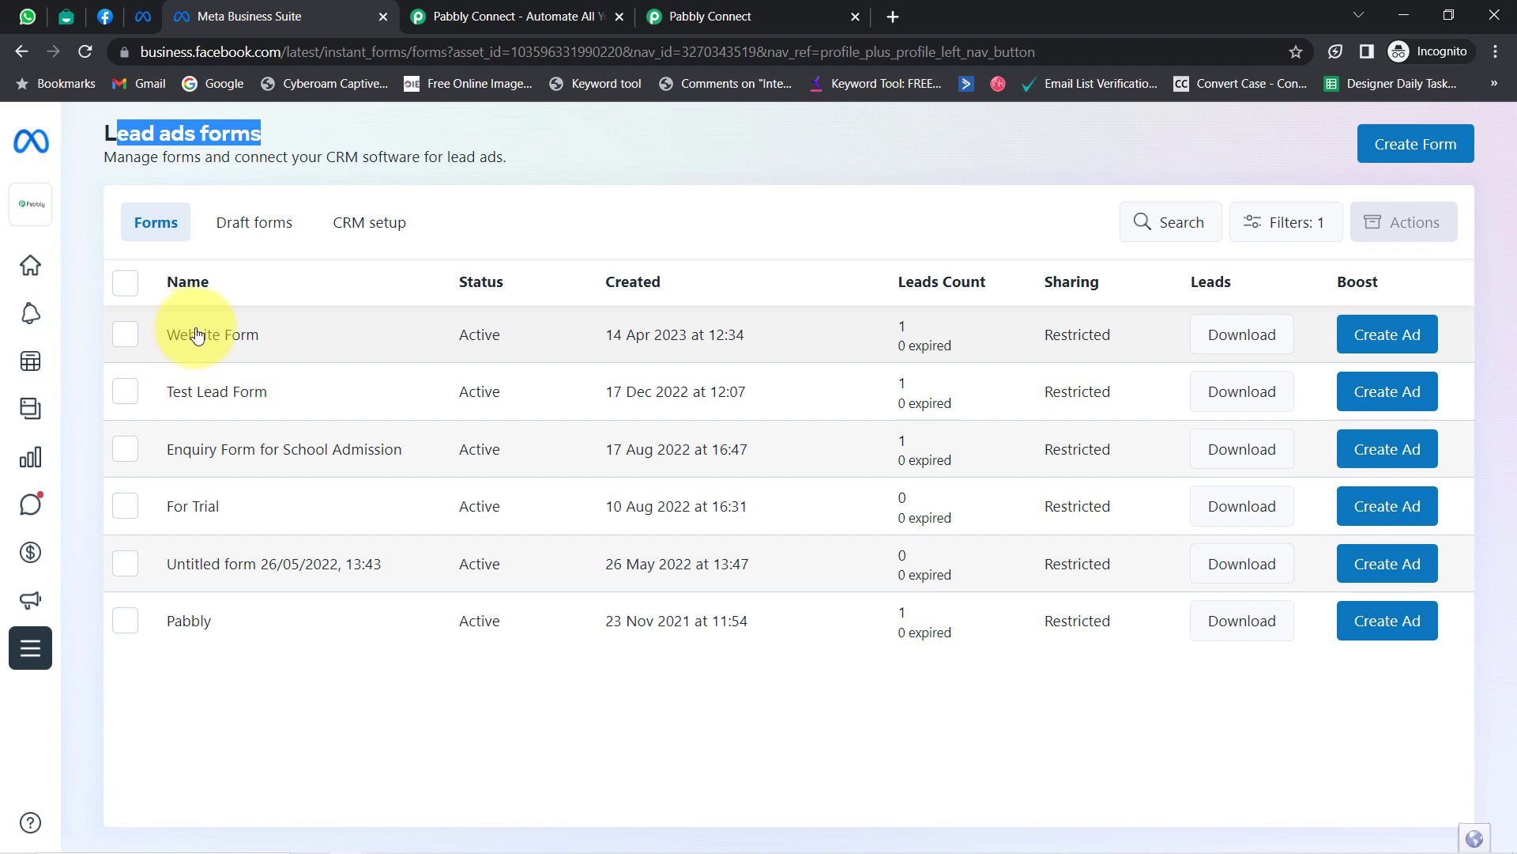
click(259, 342)
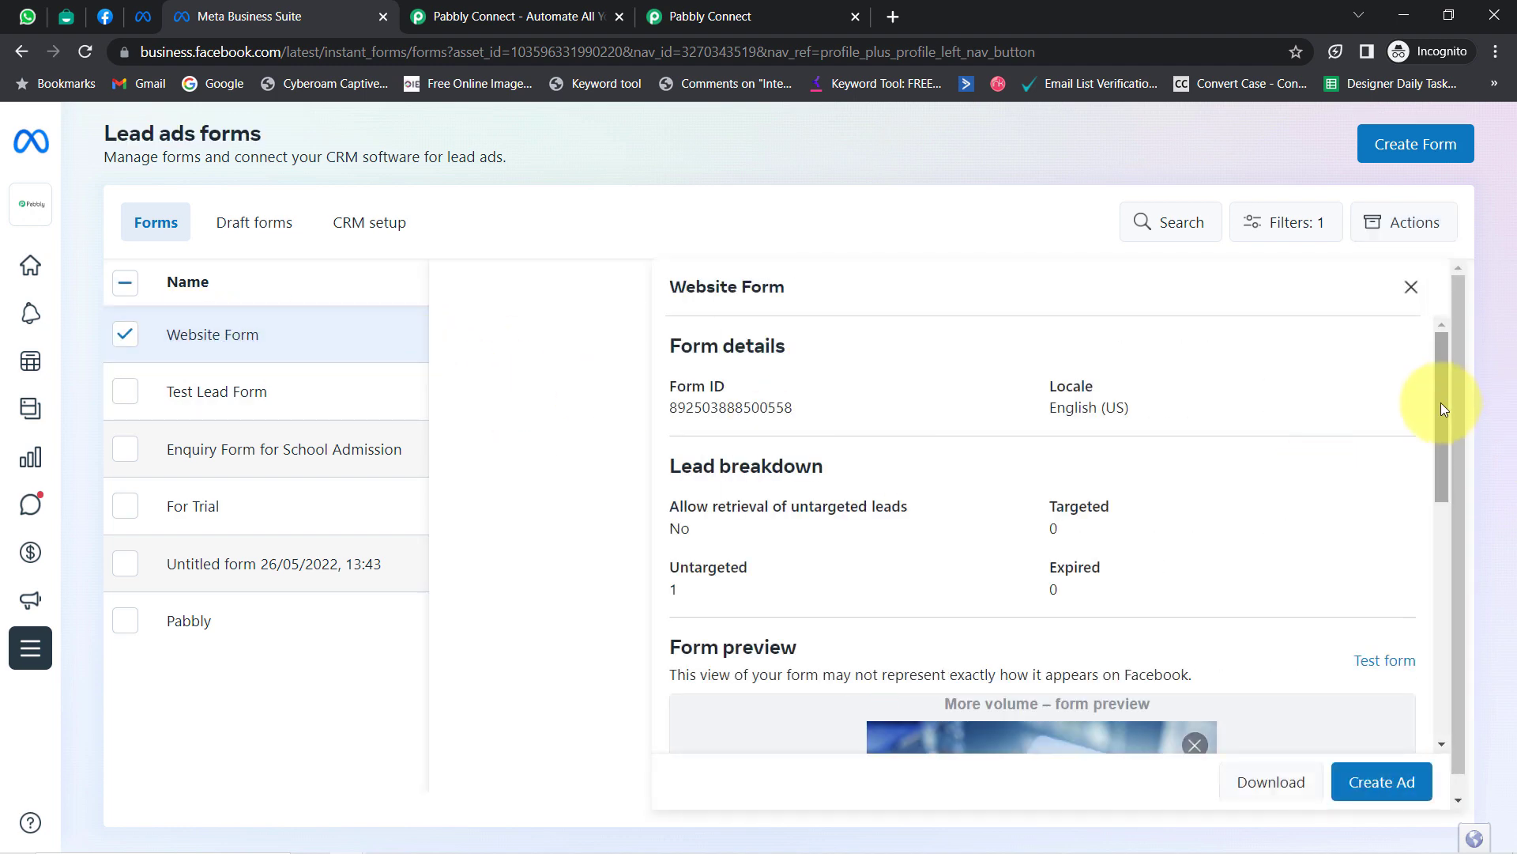
Examine the Website Form preview, covering its intro, prefill information fields and privacy review.
drag(1439, 401, 1416, 562)
scroll(1318, 561, down, 1)
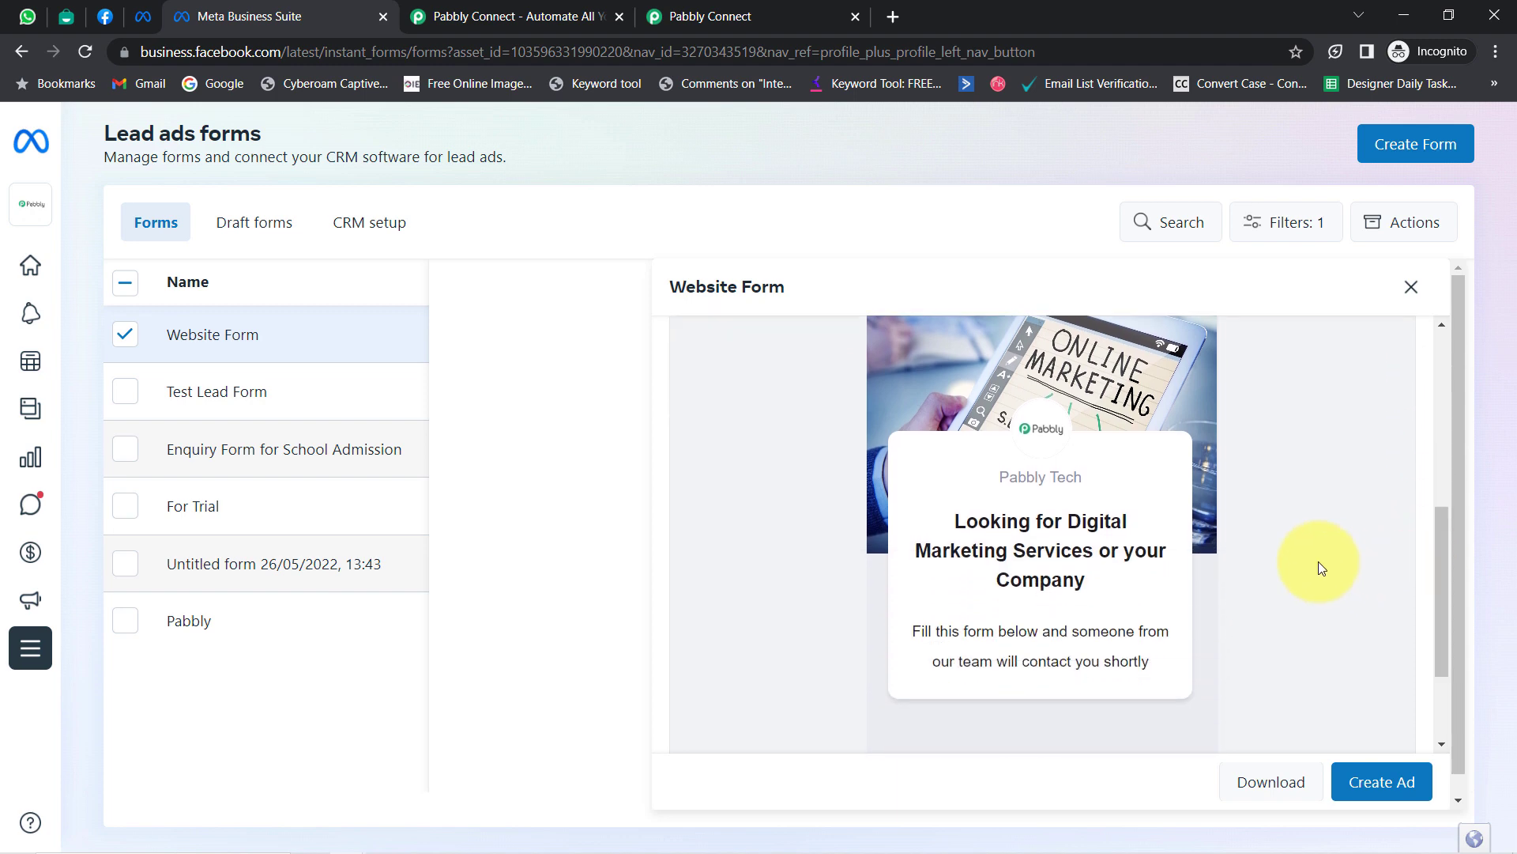
drag(1104, 548, 976, 648)
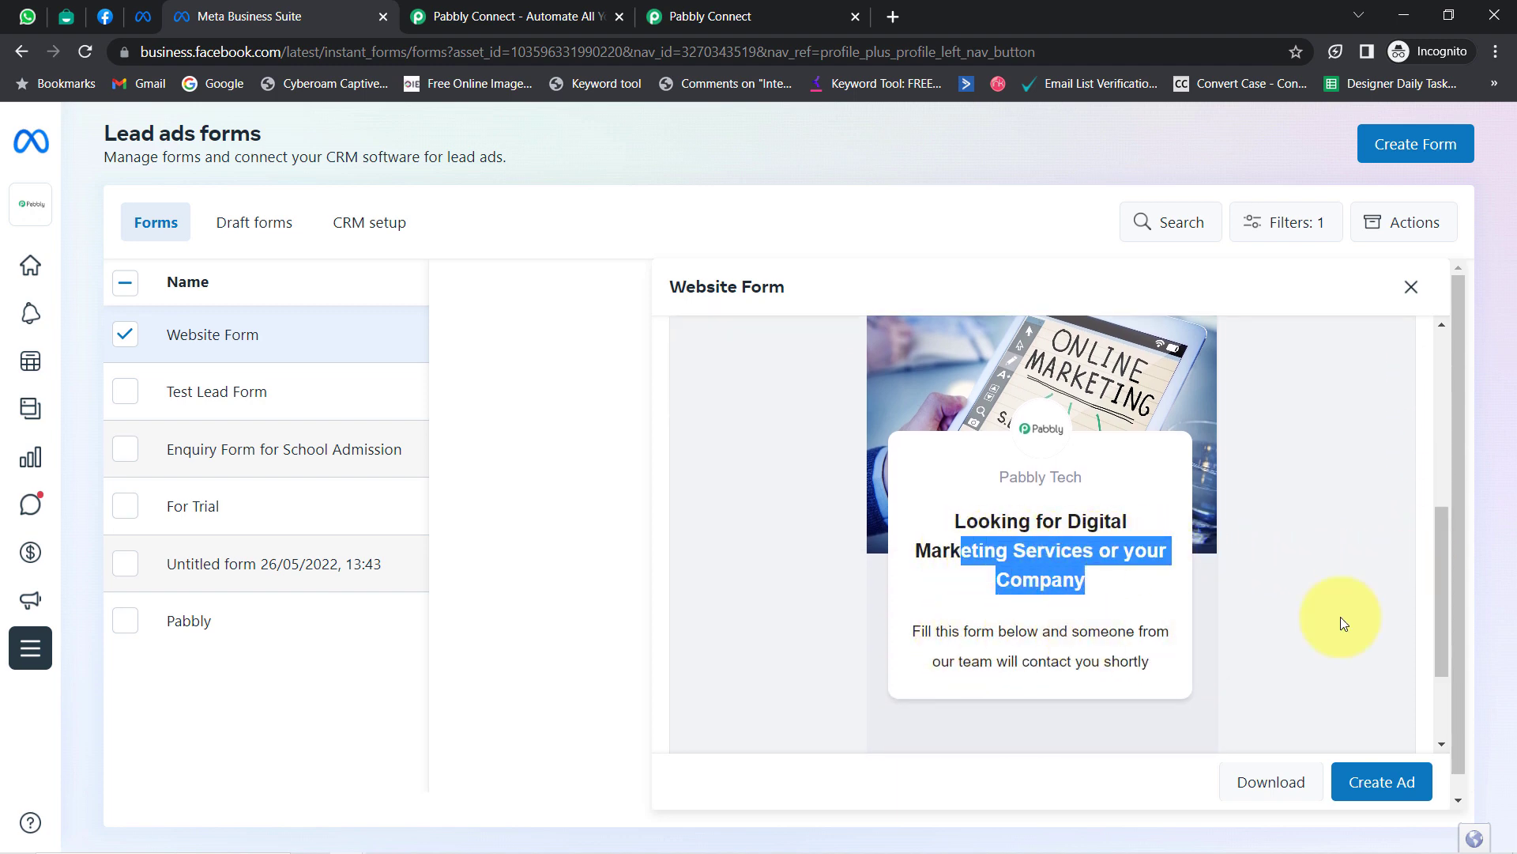
drag(1443, 561, 1358, 631)
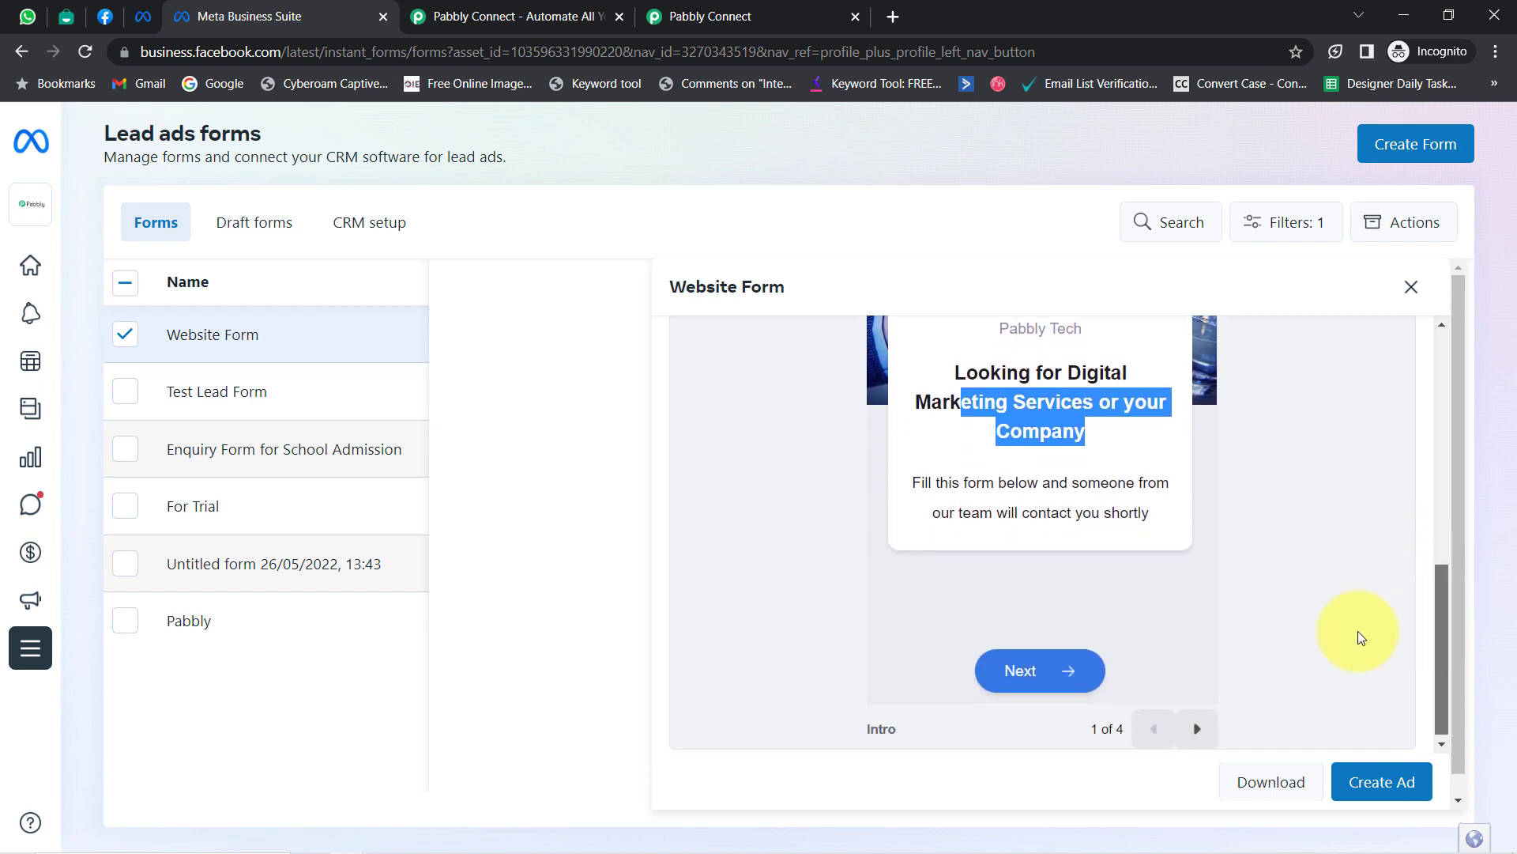
click(1194, 729)
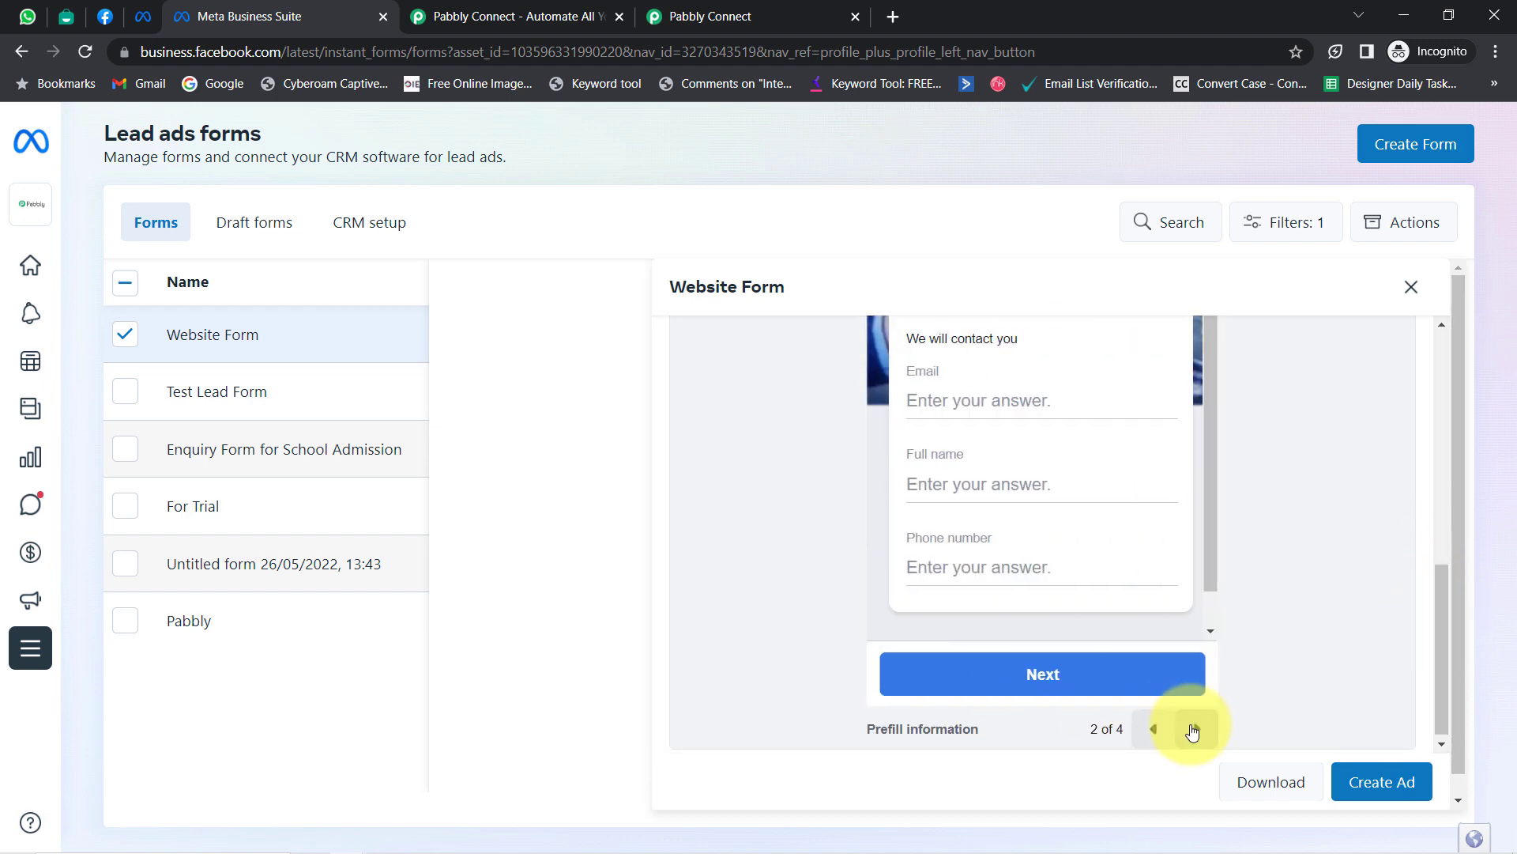
mouse_move(1444, 601)
mouse_down()
mouse_move(1437, 537)
mouse_move(1435, 627)
mouse_up()
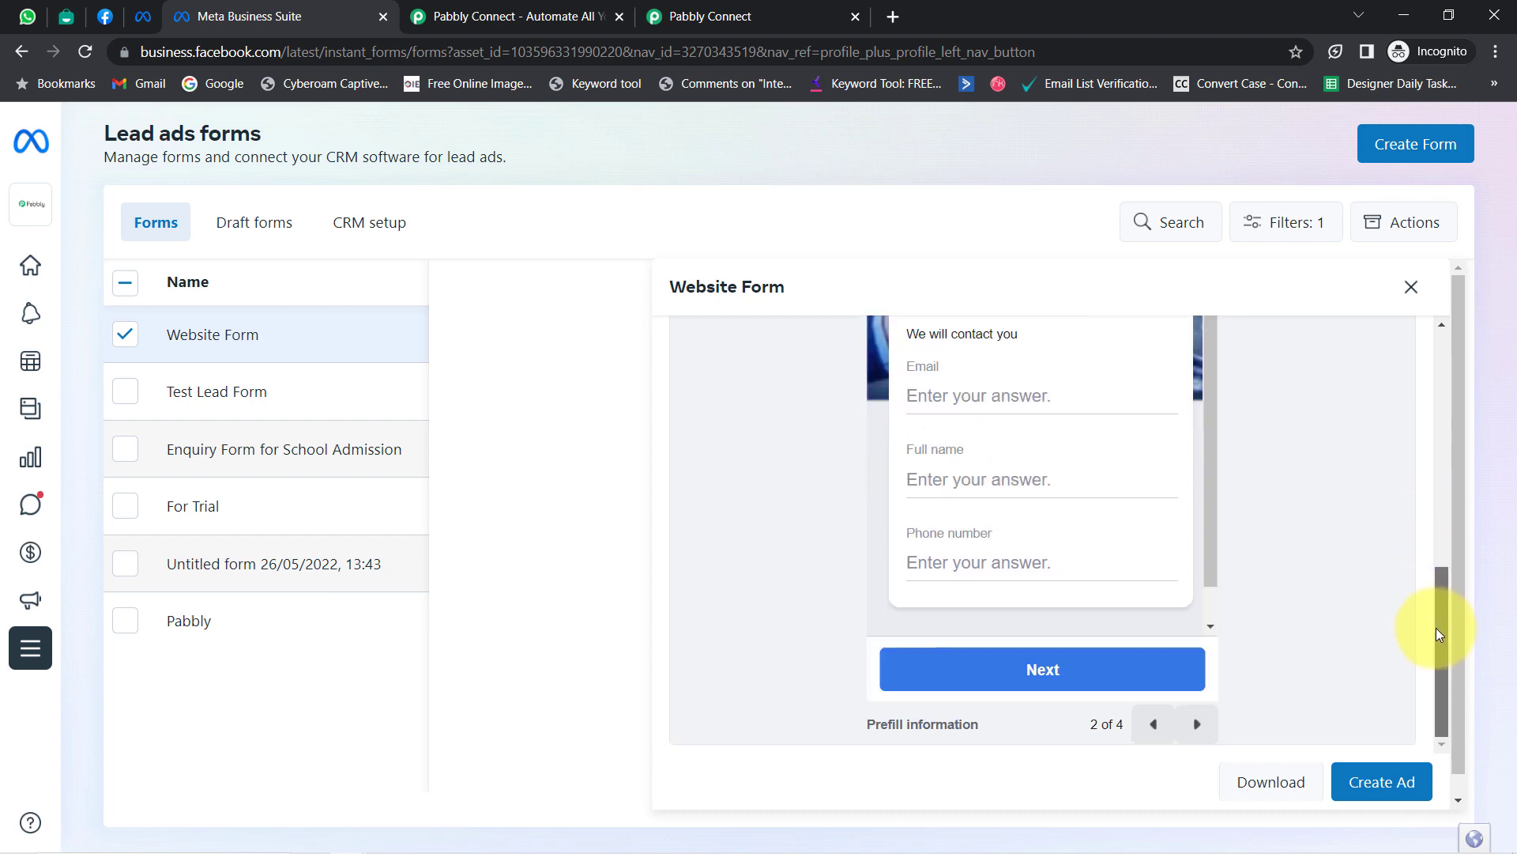
click(1198, 727)
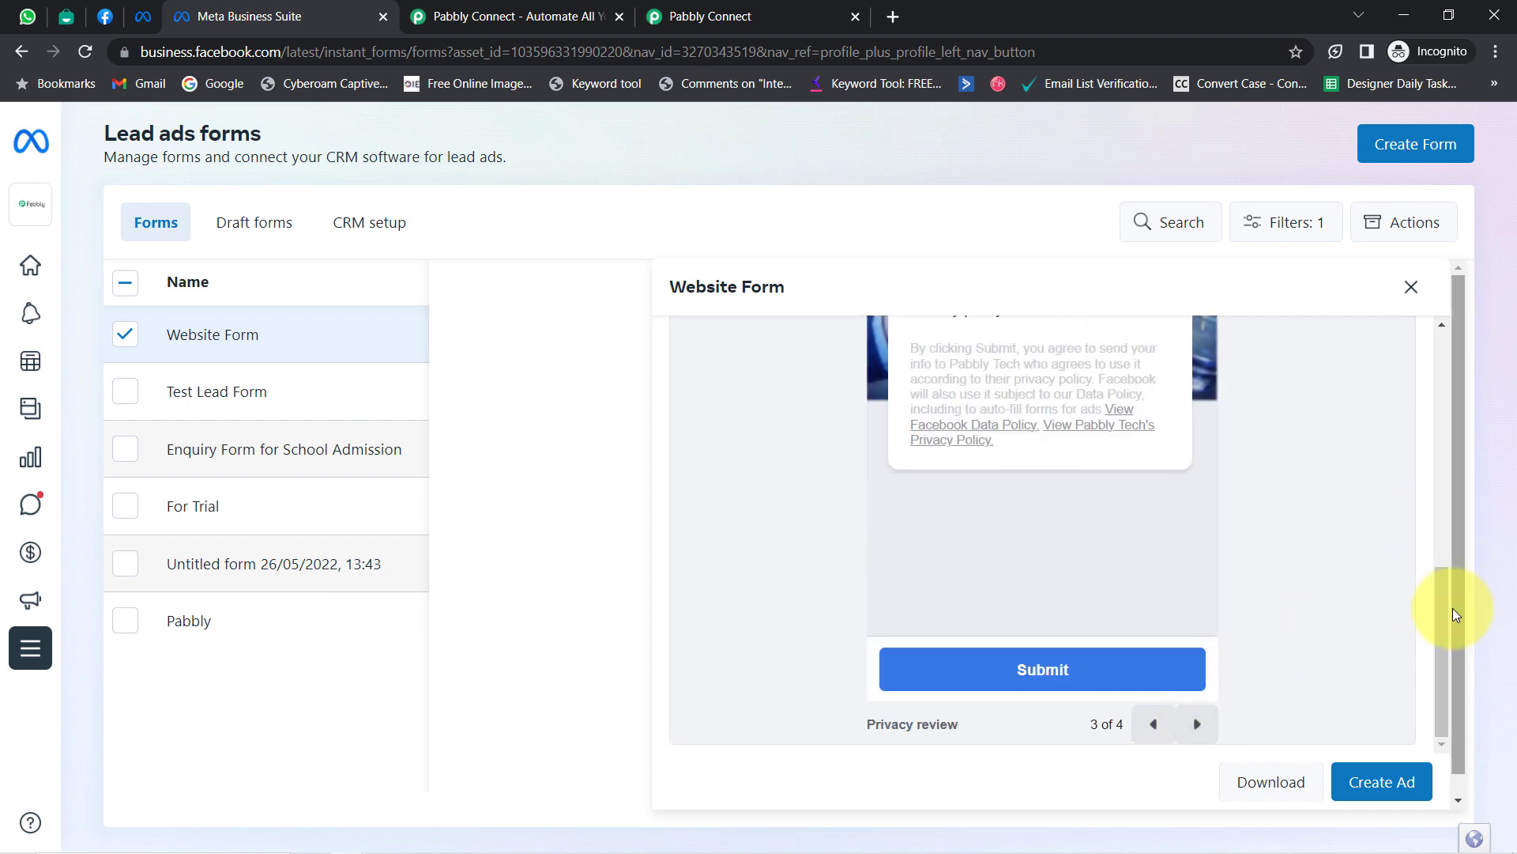
scroll(1445, 582, up, 2)
scroll(1435, 570, down, 2)
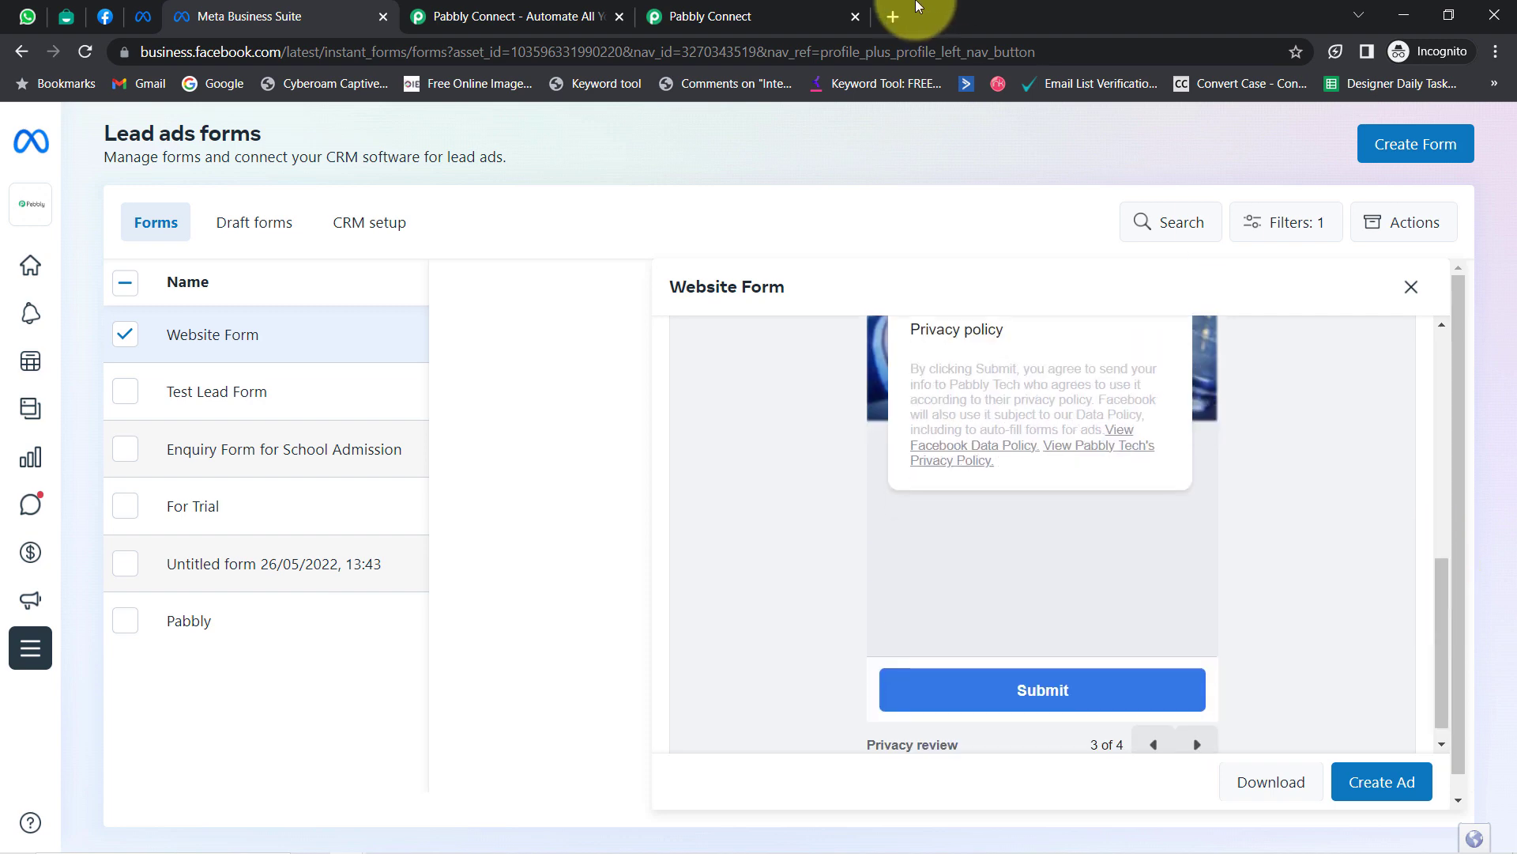
Switch back to the Pabbly Connect workflow and set the trigger's Facebook page to Pabbly Tech.
click(791, 12)
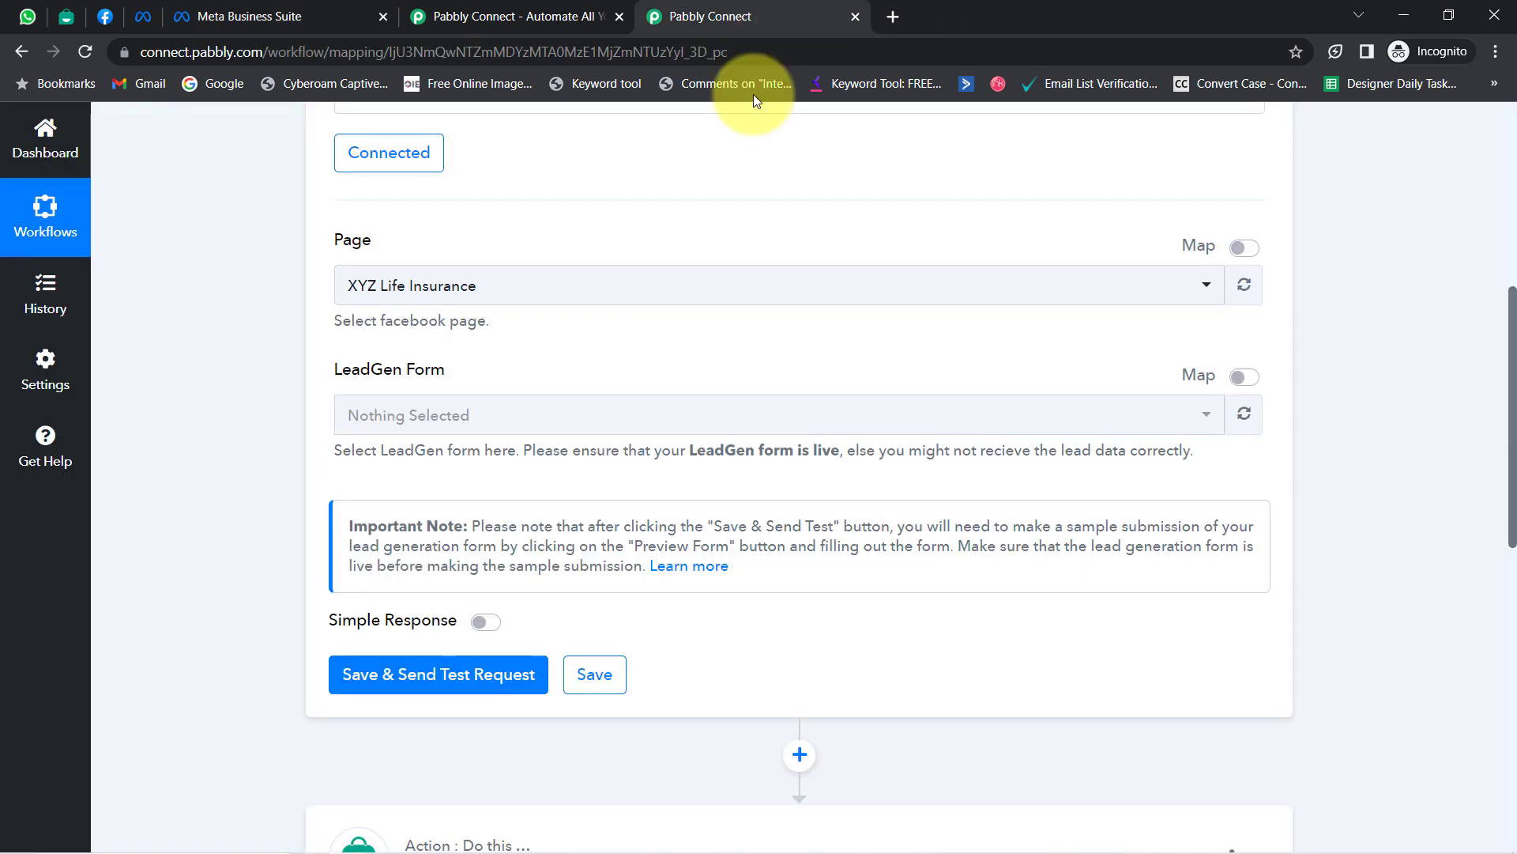
click(446, 289)
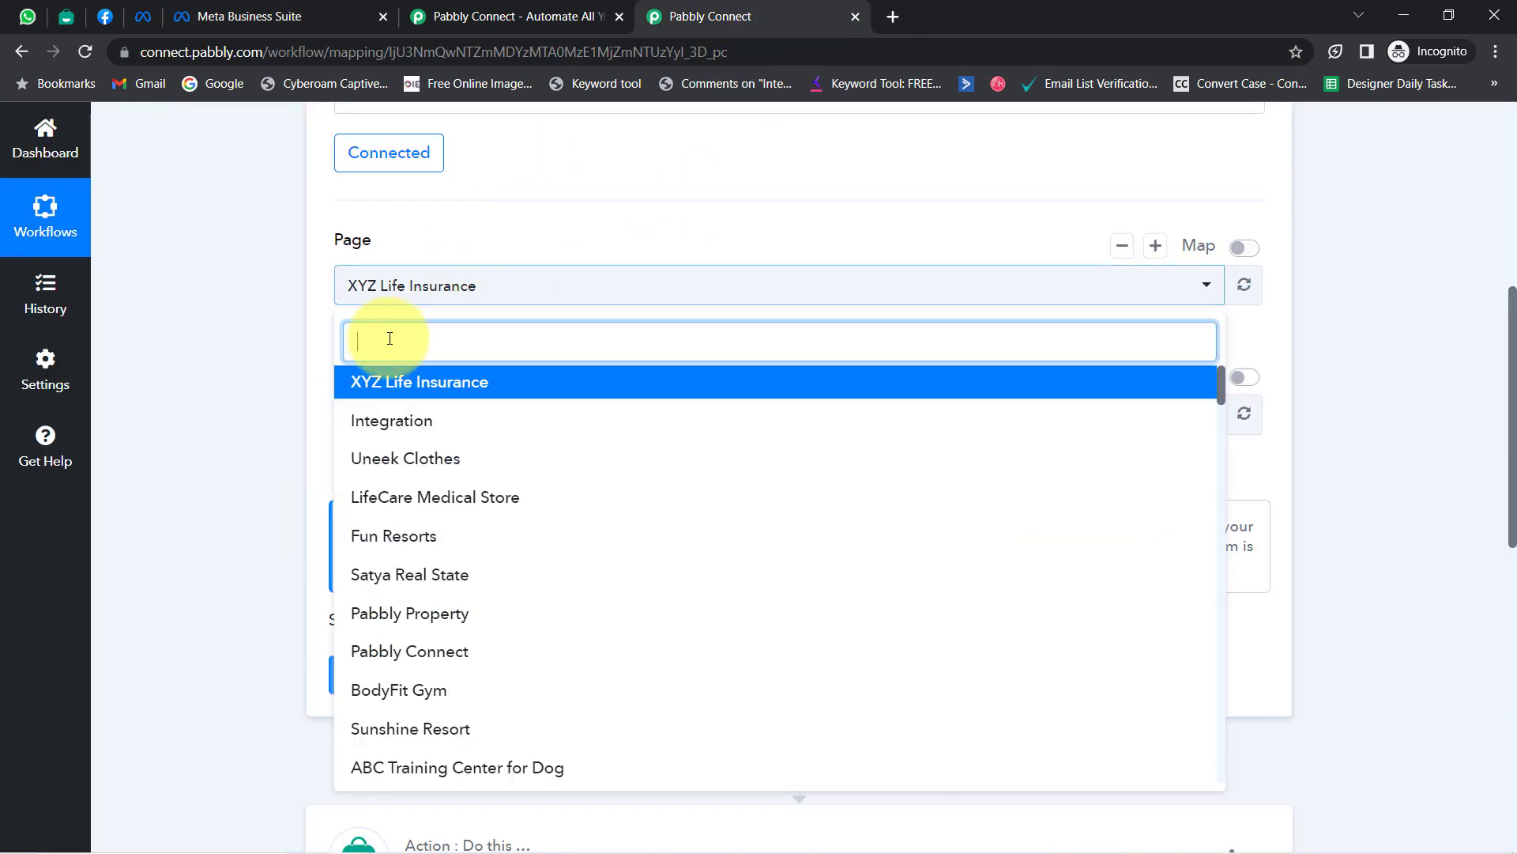
text(pabbl)
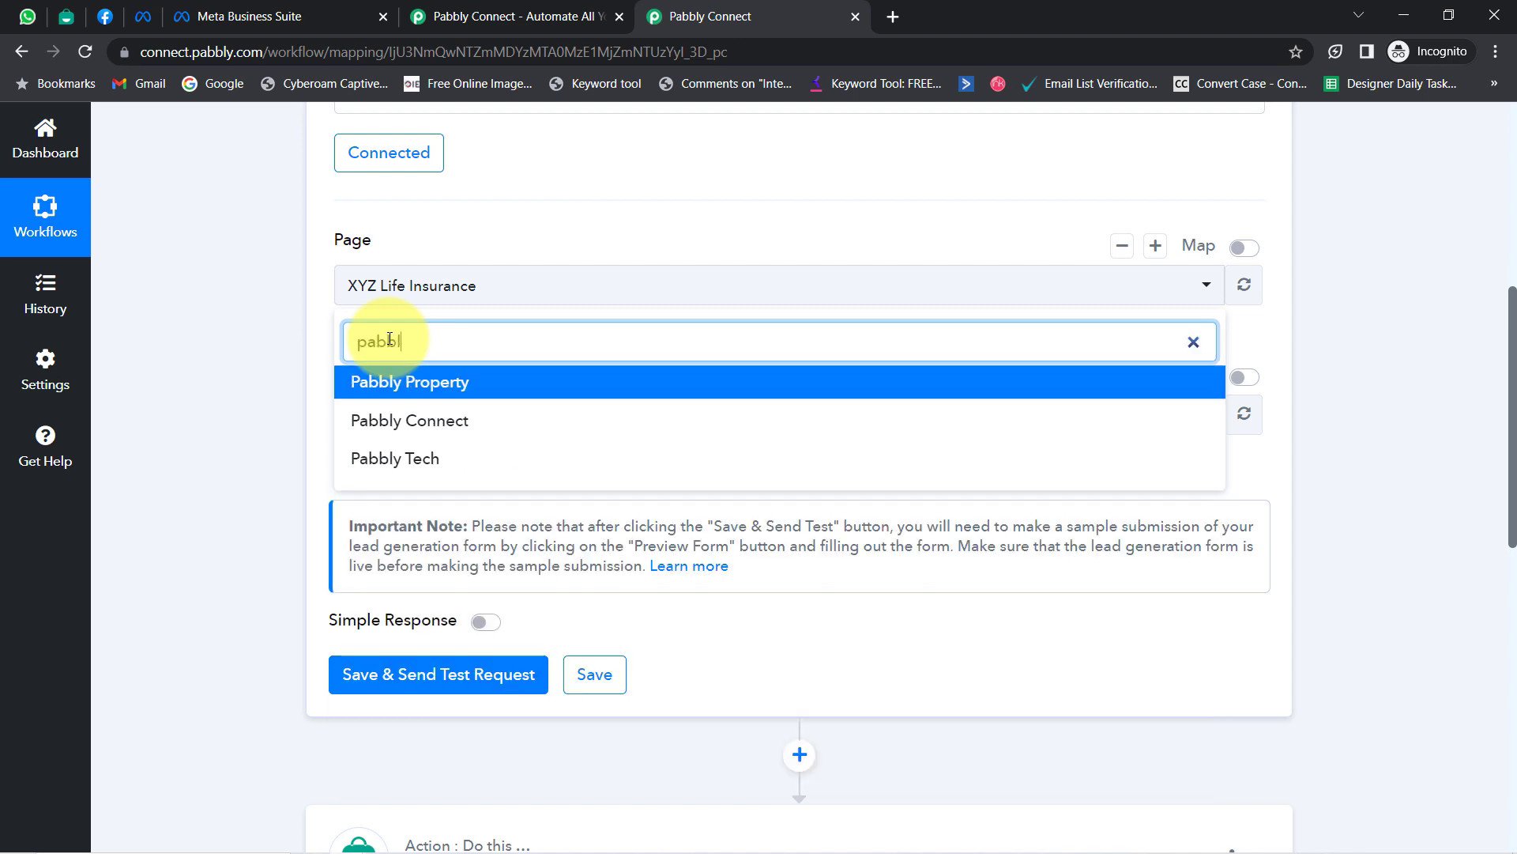
click(381, 458)
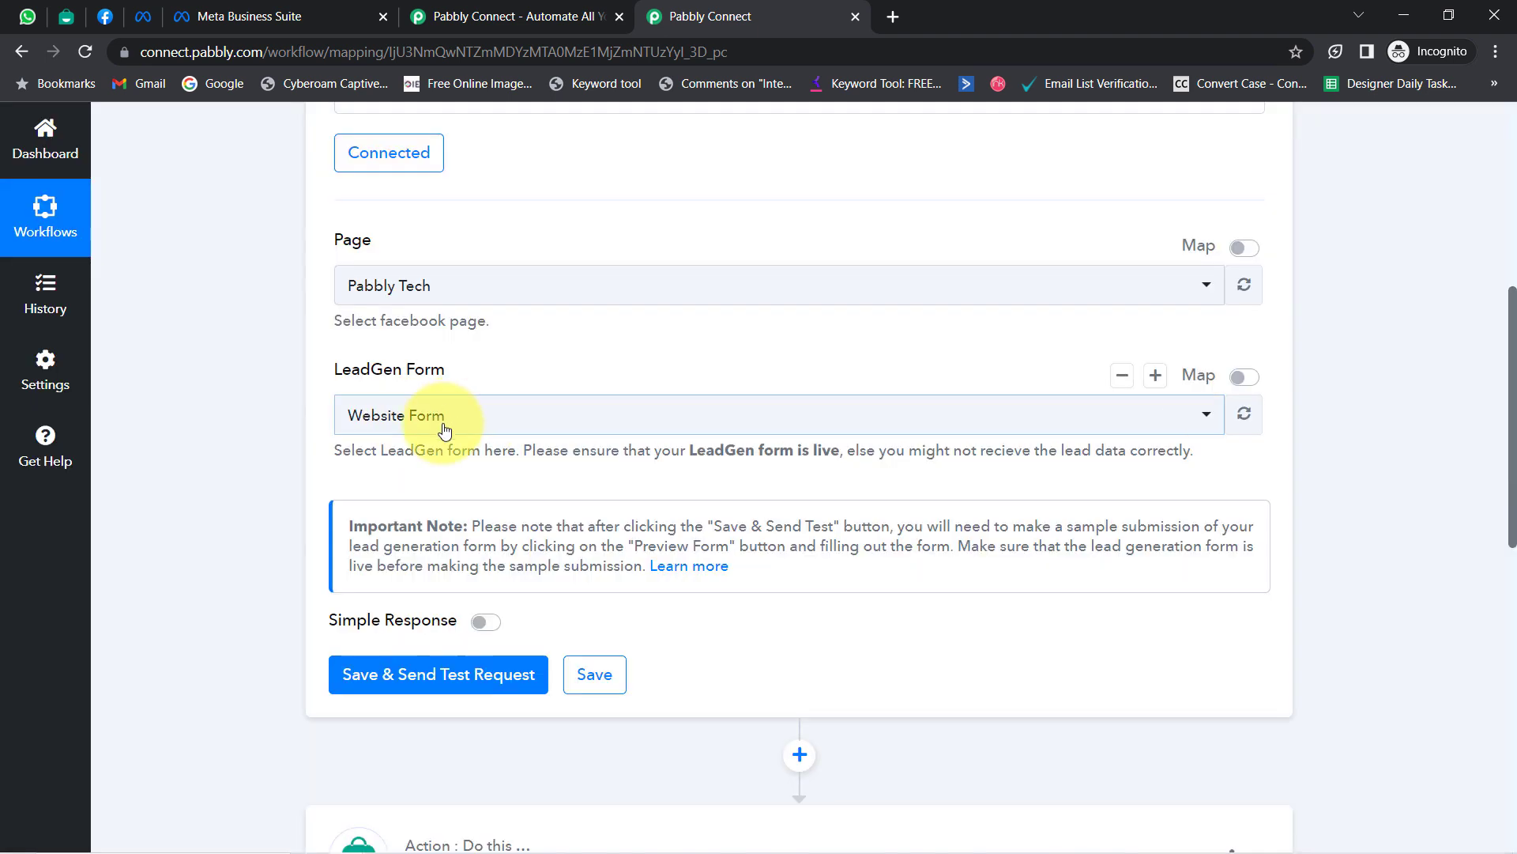
Choose Website Form as the LeadGen form, then save the trigger and send a test request.
click(419, 432)
click(415, 507)
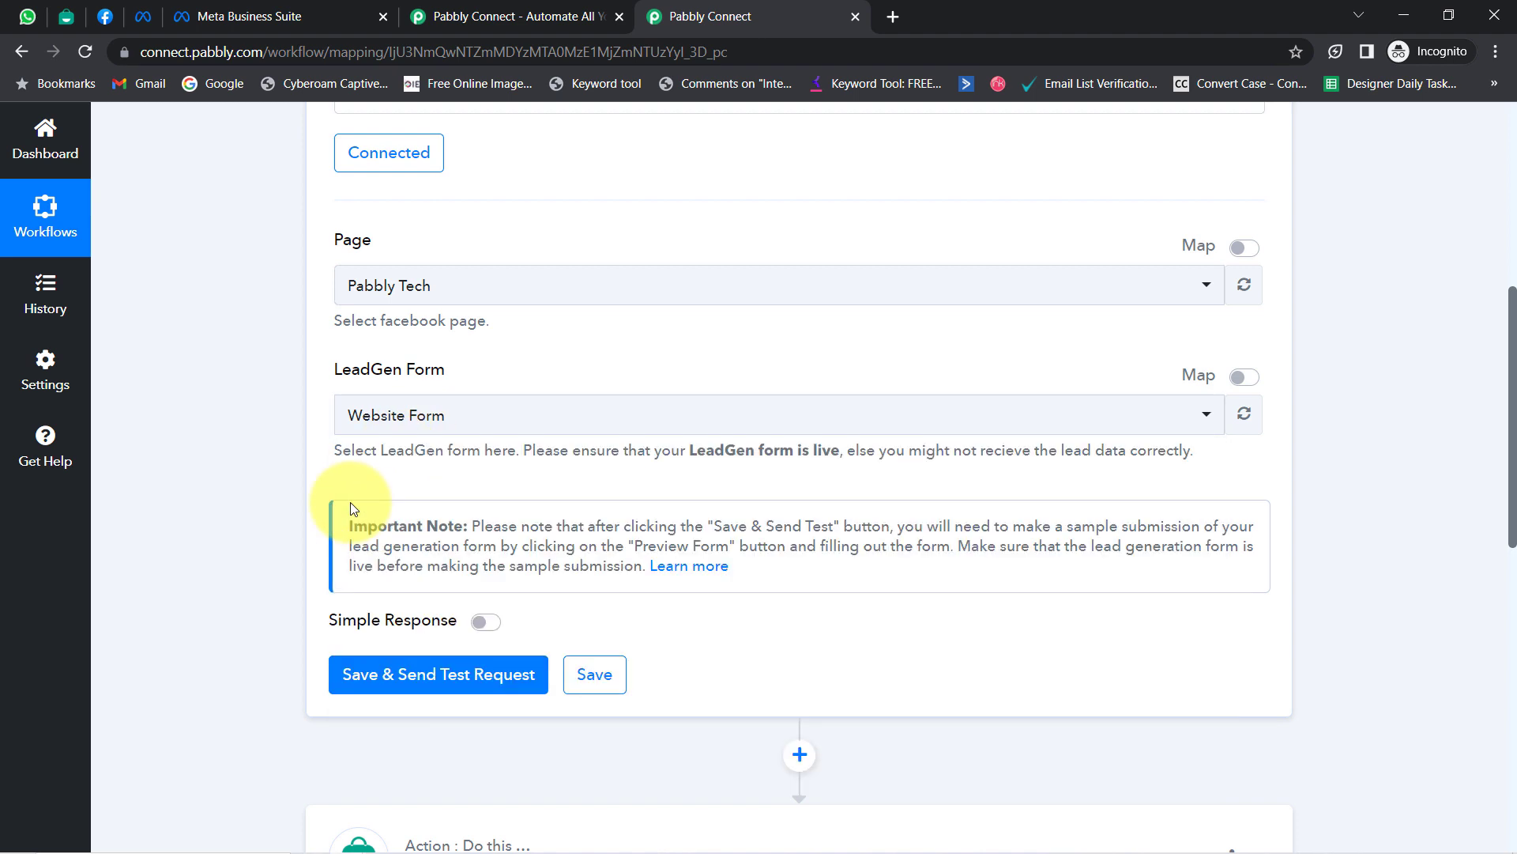
click(408, 680)
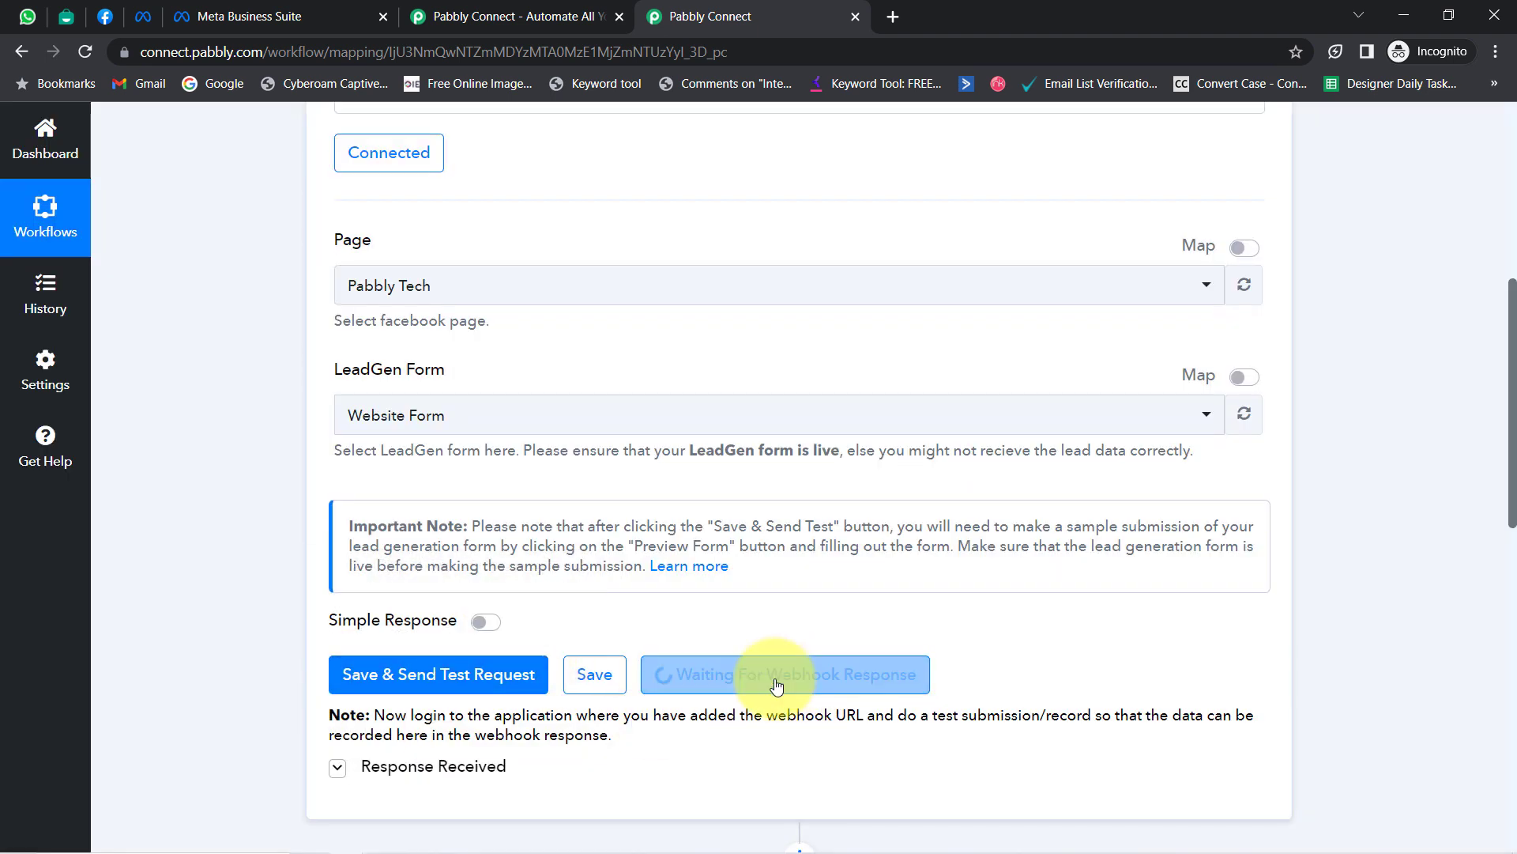
Read the trigger's notes on making a sample submission of the lead generation form.
drag(1513, 364, 1506, 445)
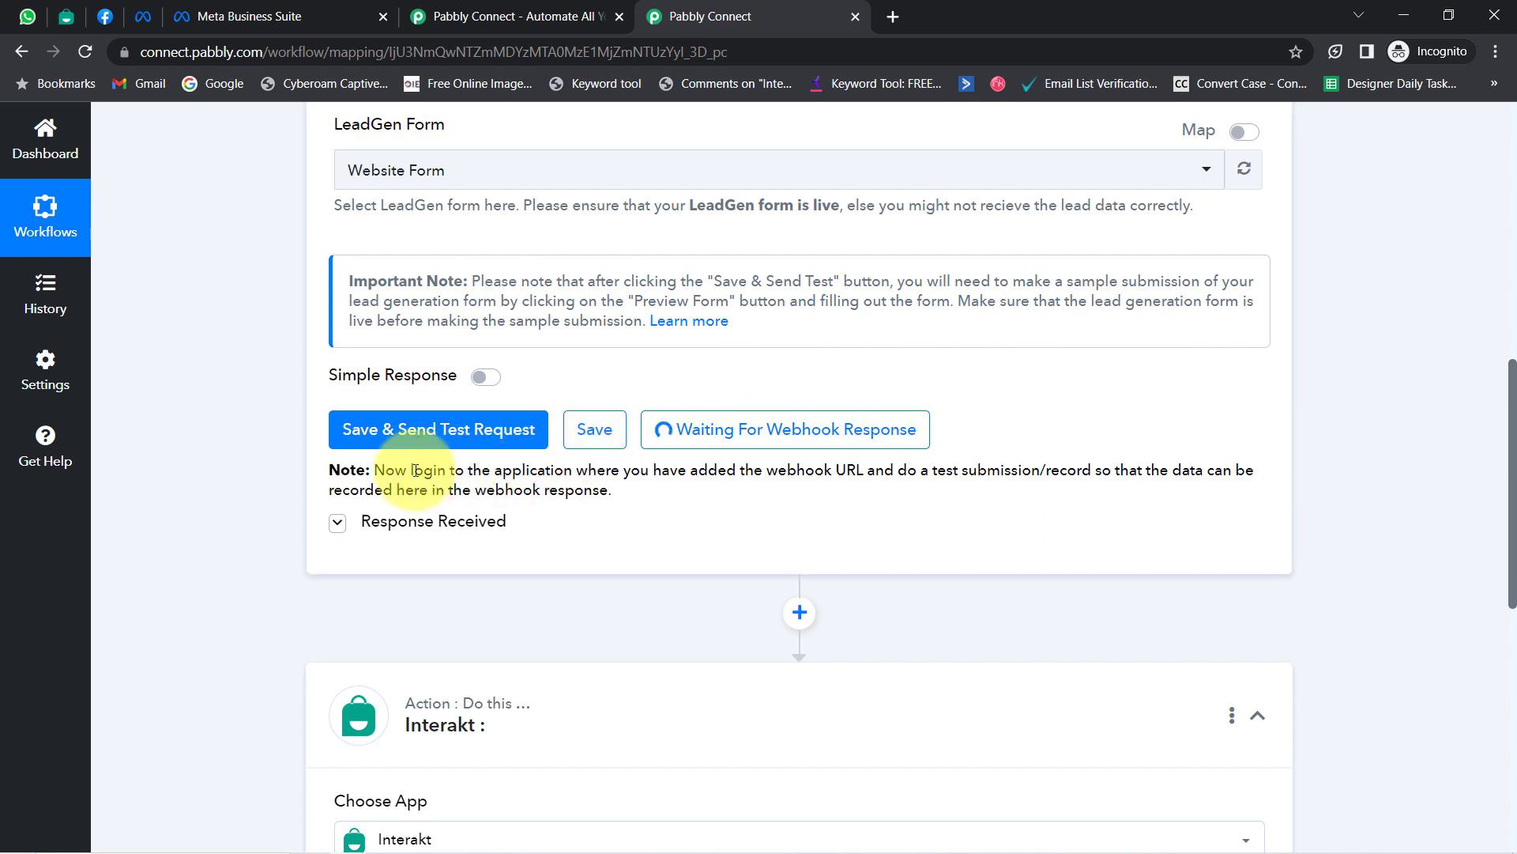
drag(539, 473, 1004, 472)
drag(828, 472, 510, 488)
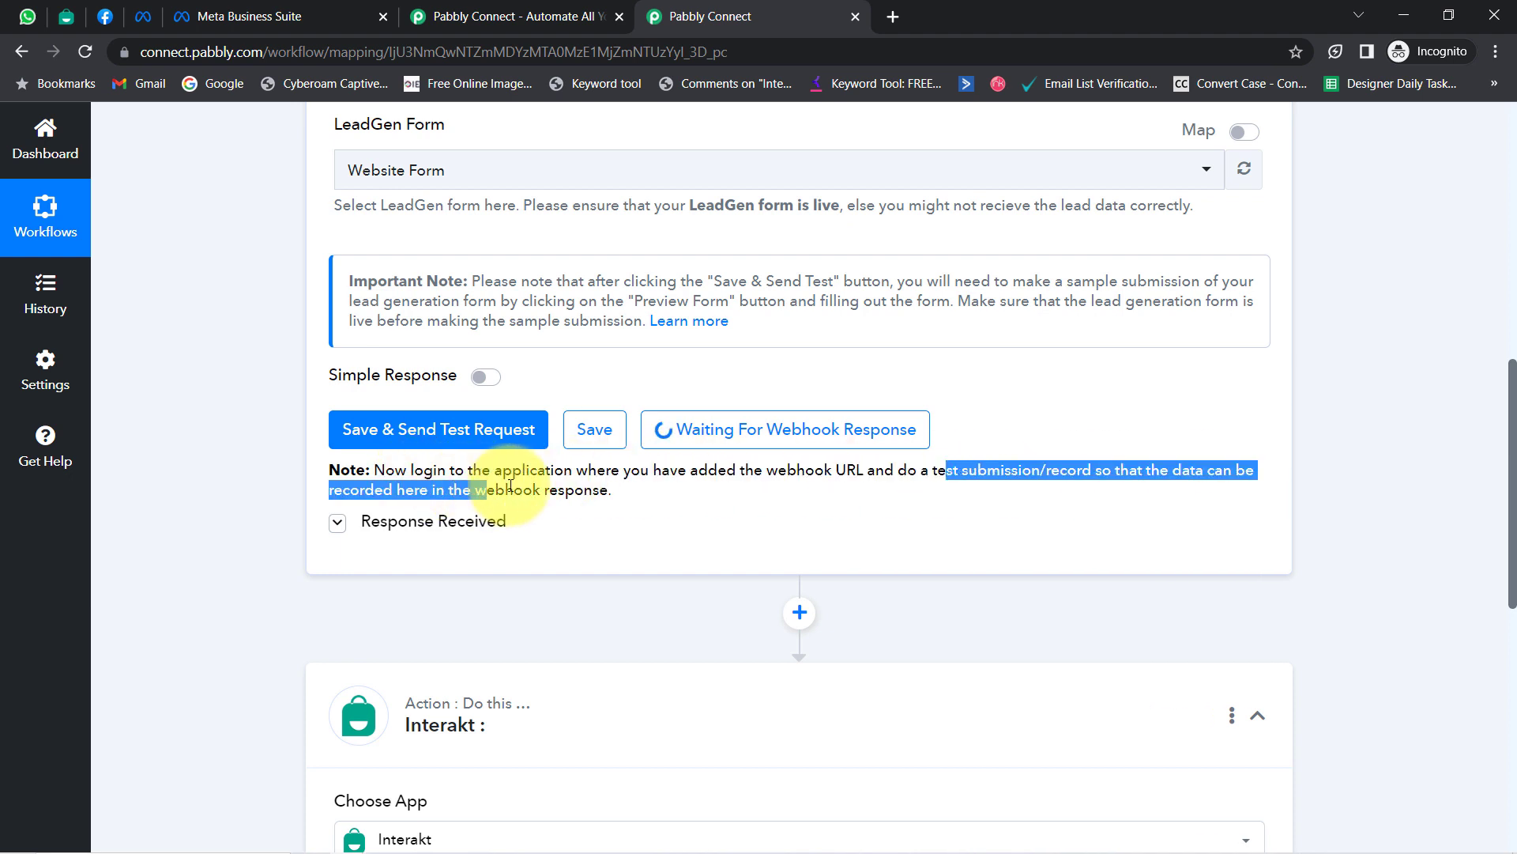
click(564, 490)
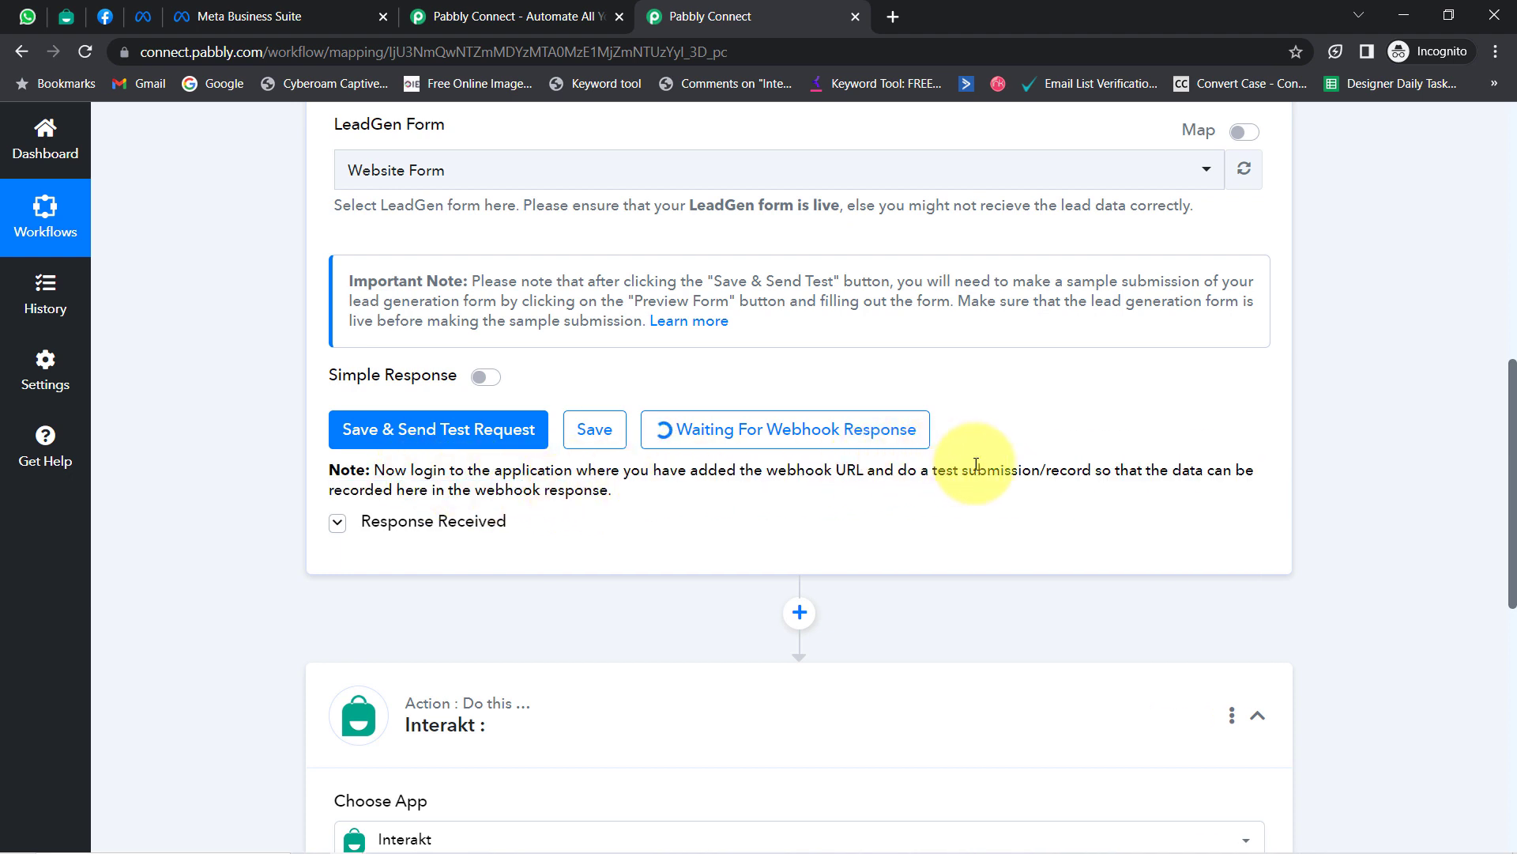
drag(970, 470, 1074, 470)
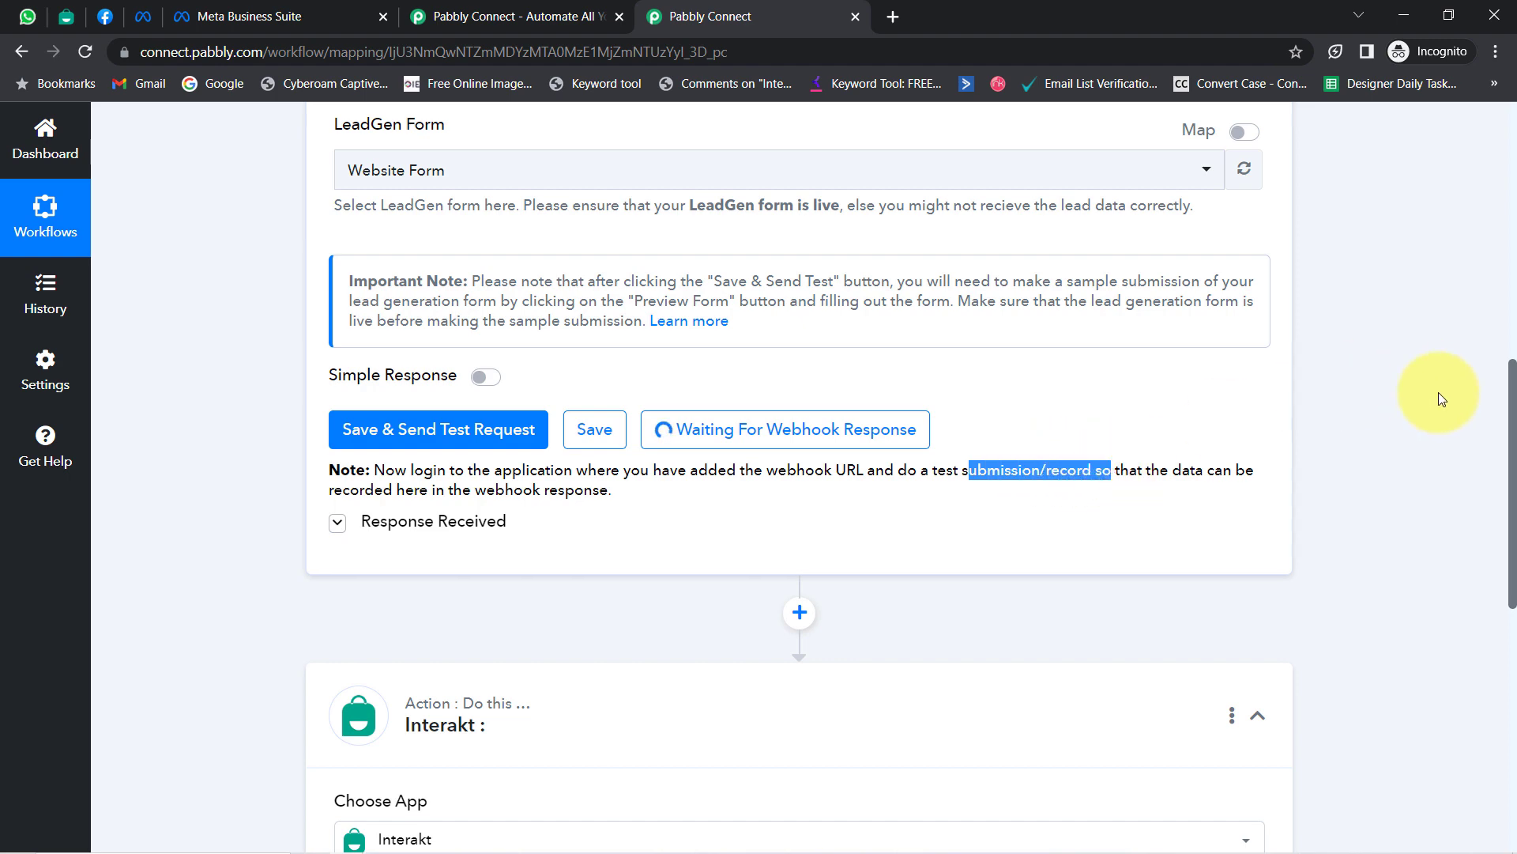
scroll(1480, 339, up, 6)
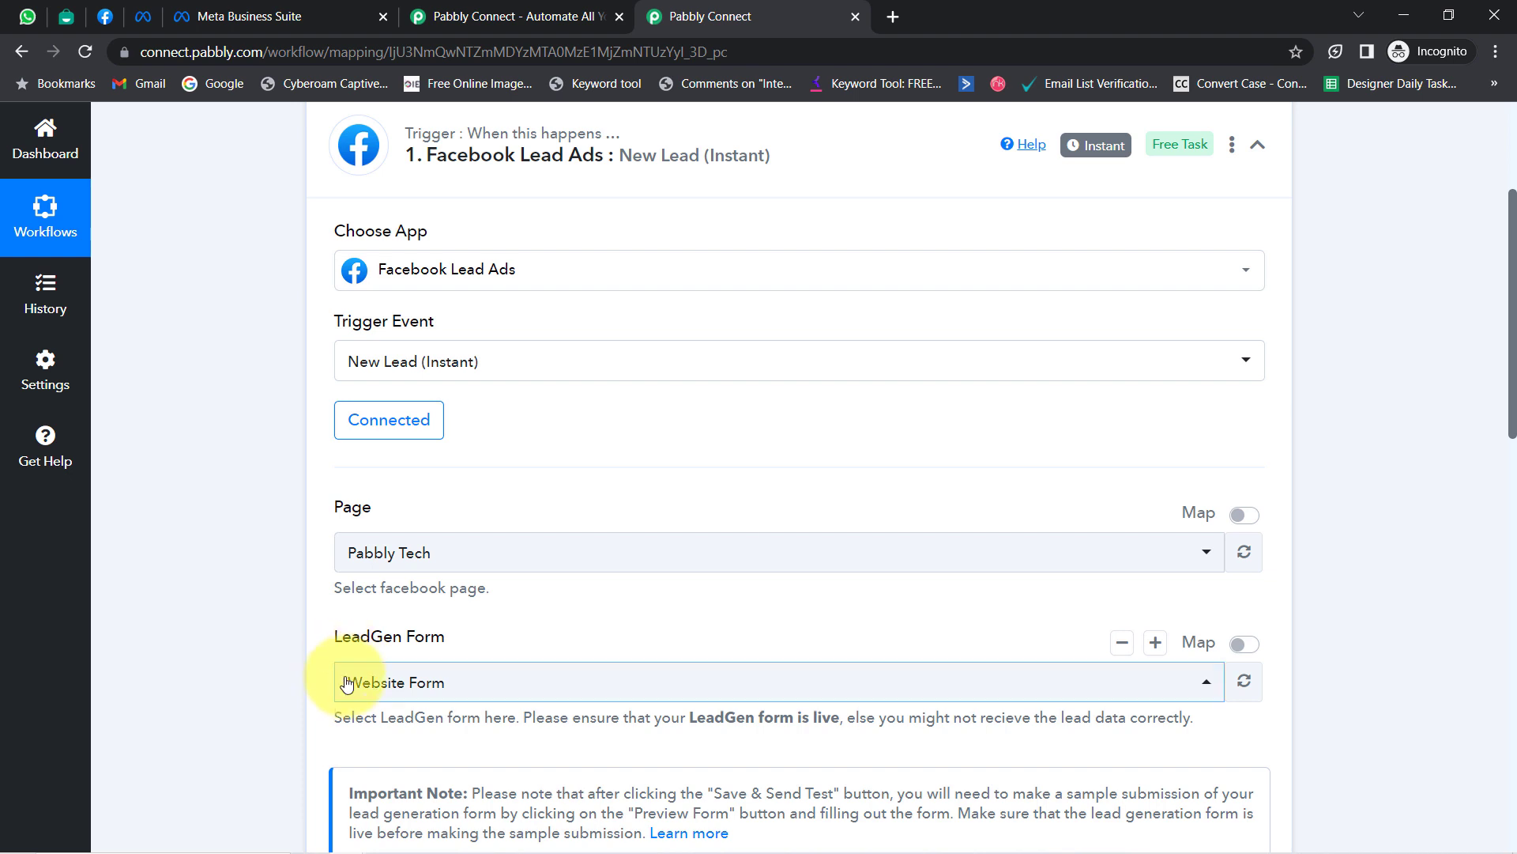
drag(1512, 306, 1506, 457)
drag(360, 337, 520, 376)
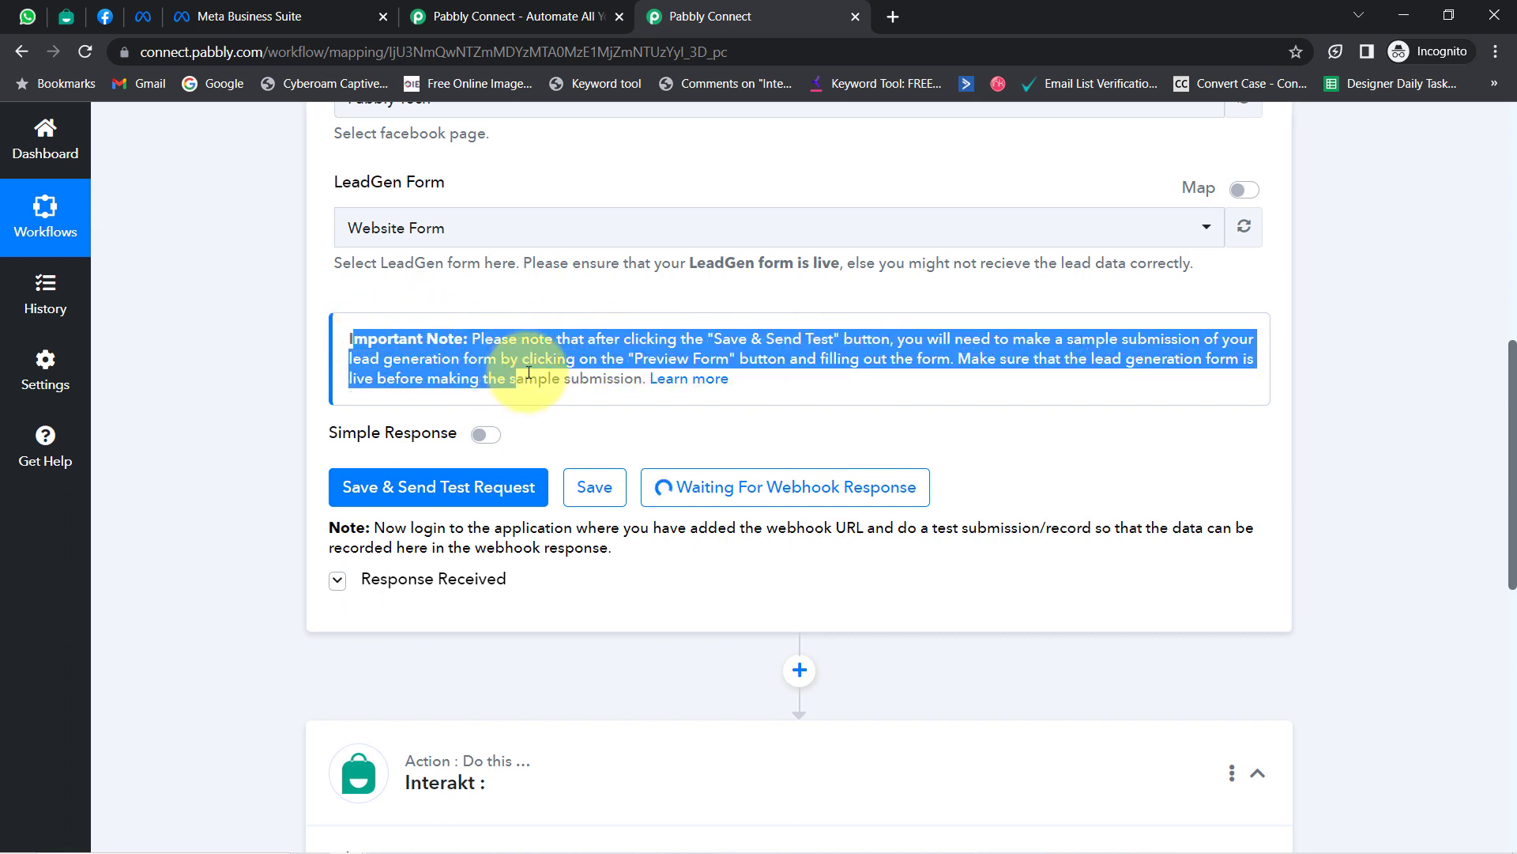
Open the note's linked forum guide and follow its link to the Facebook Lead Ads testing tool.
click(694, 380)
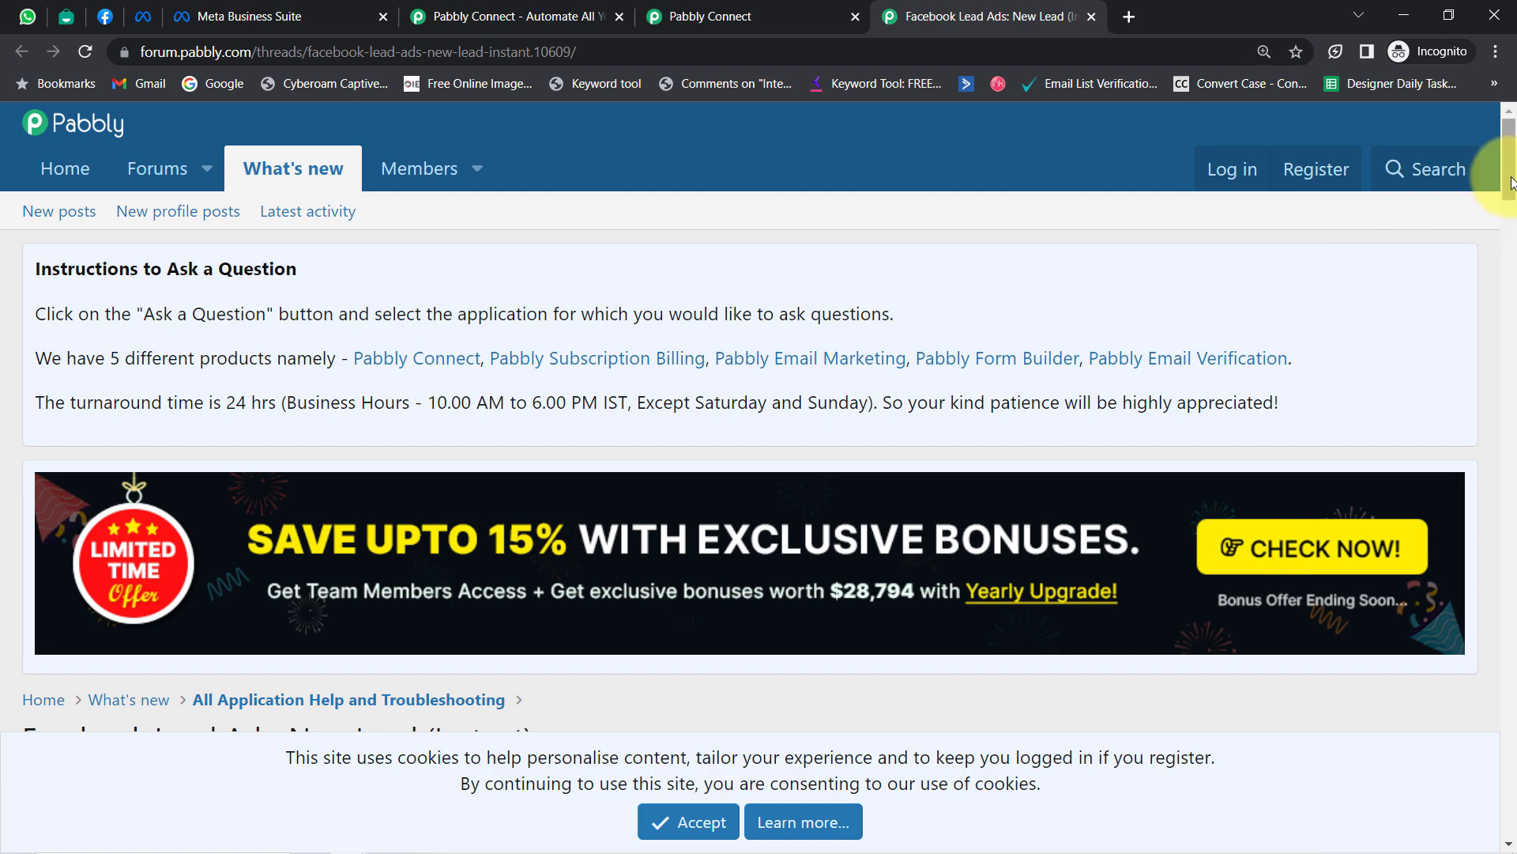
drag(1511, 183, 1496, 498)
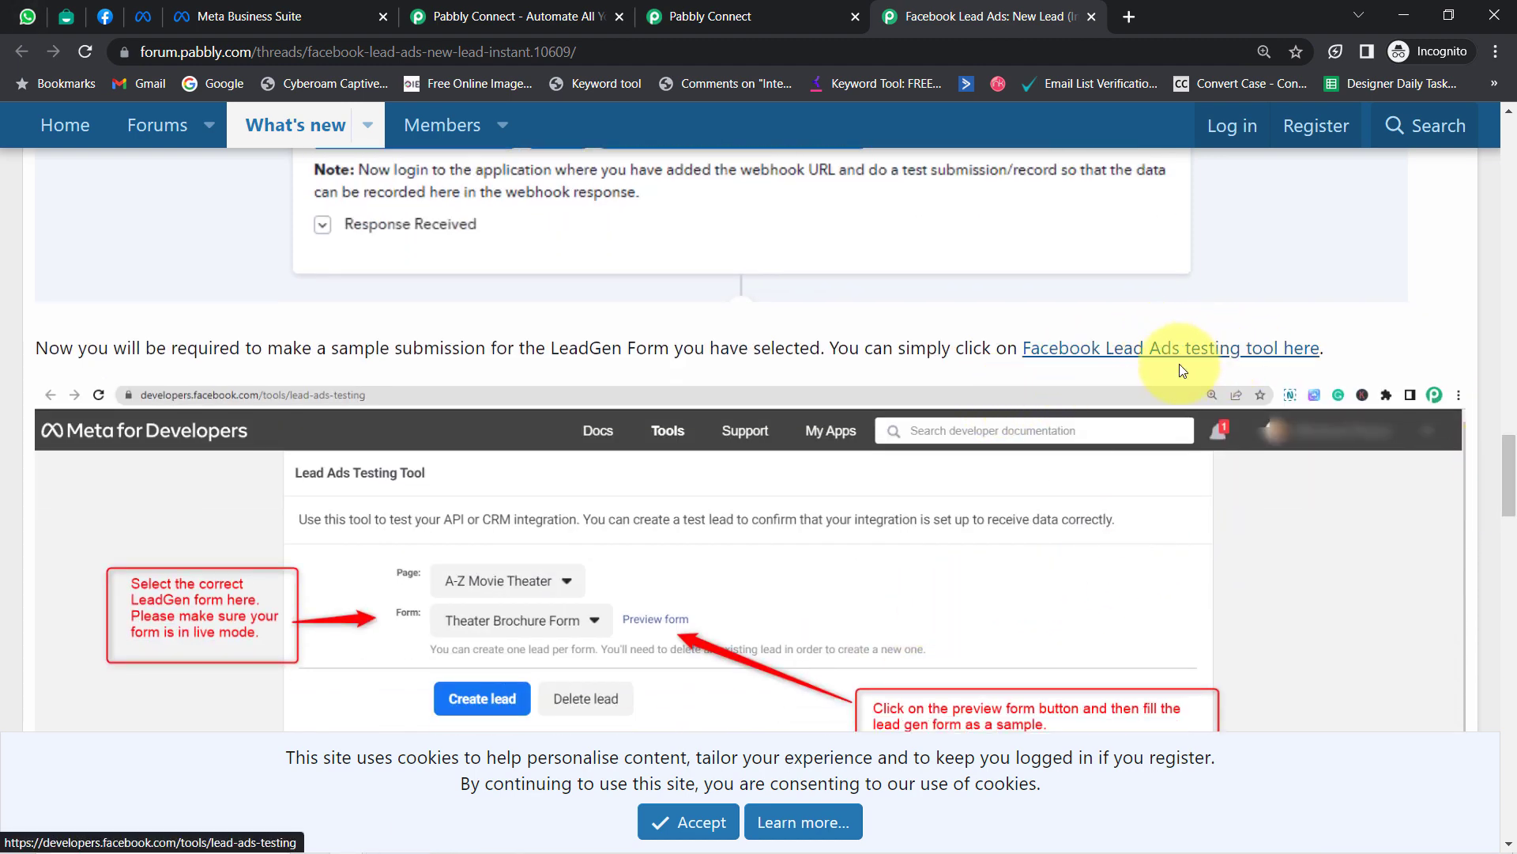
click(1139, 353)
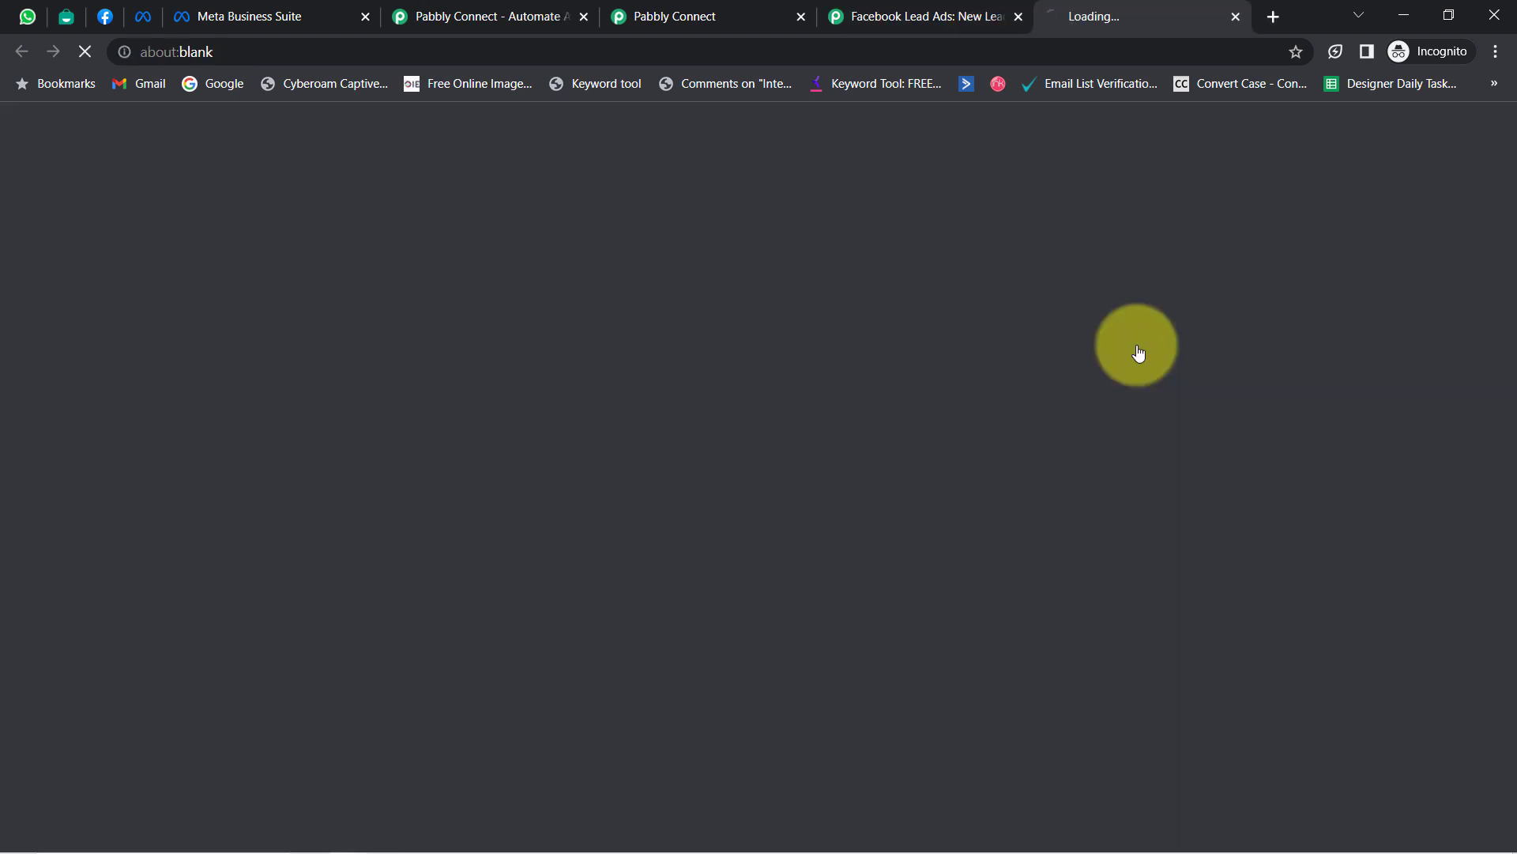
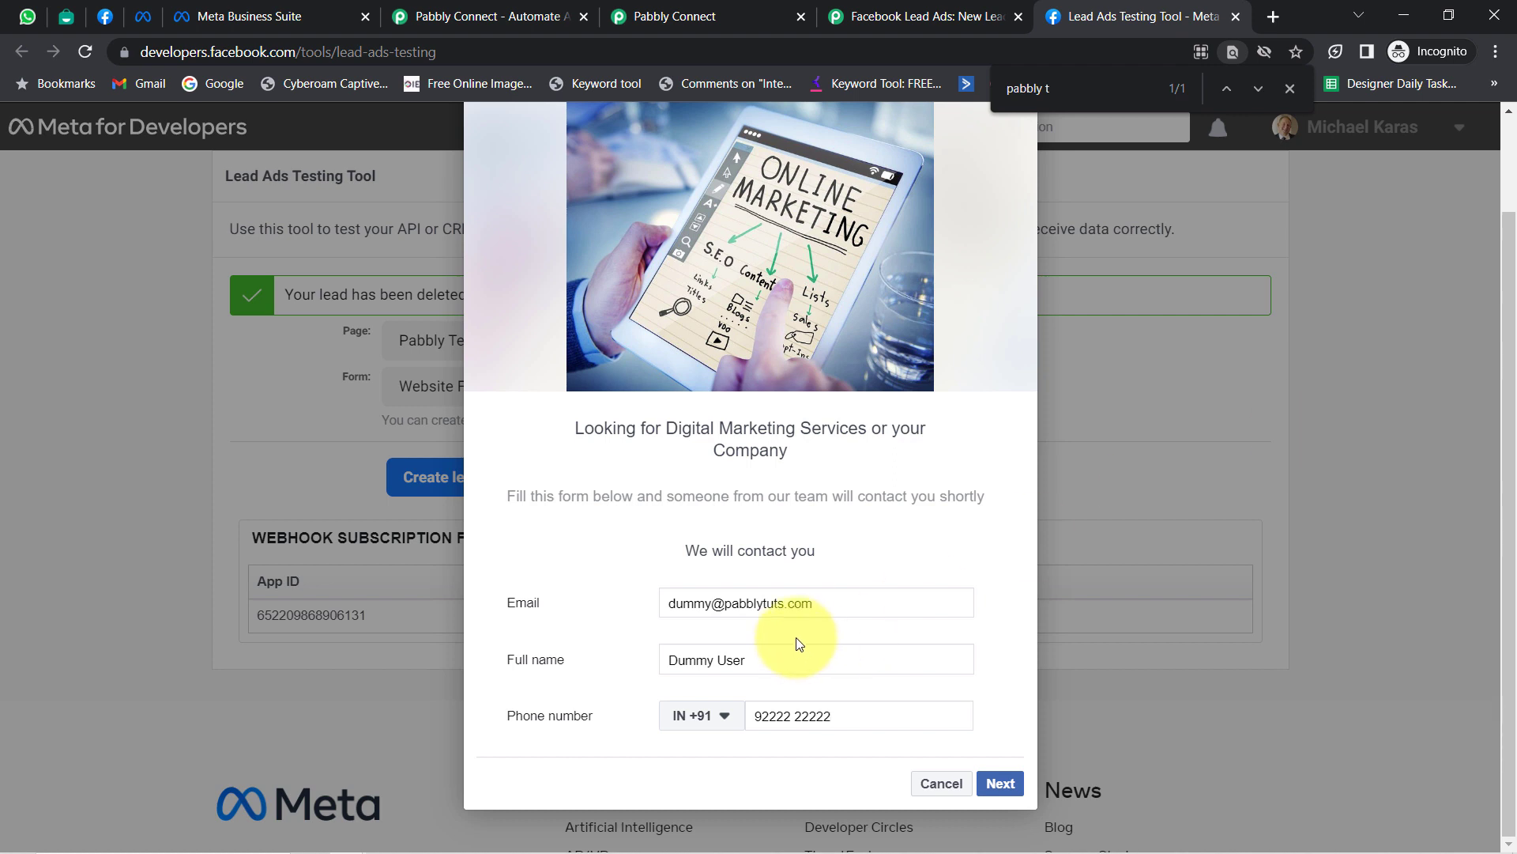
Check the test lead's email, full name and phone number, then submit the Website Form preview as a sample lead.
drag(689, 610, 819, 599)
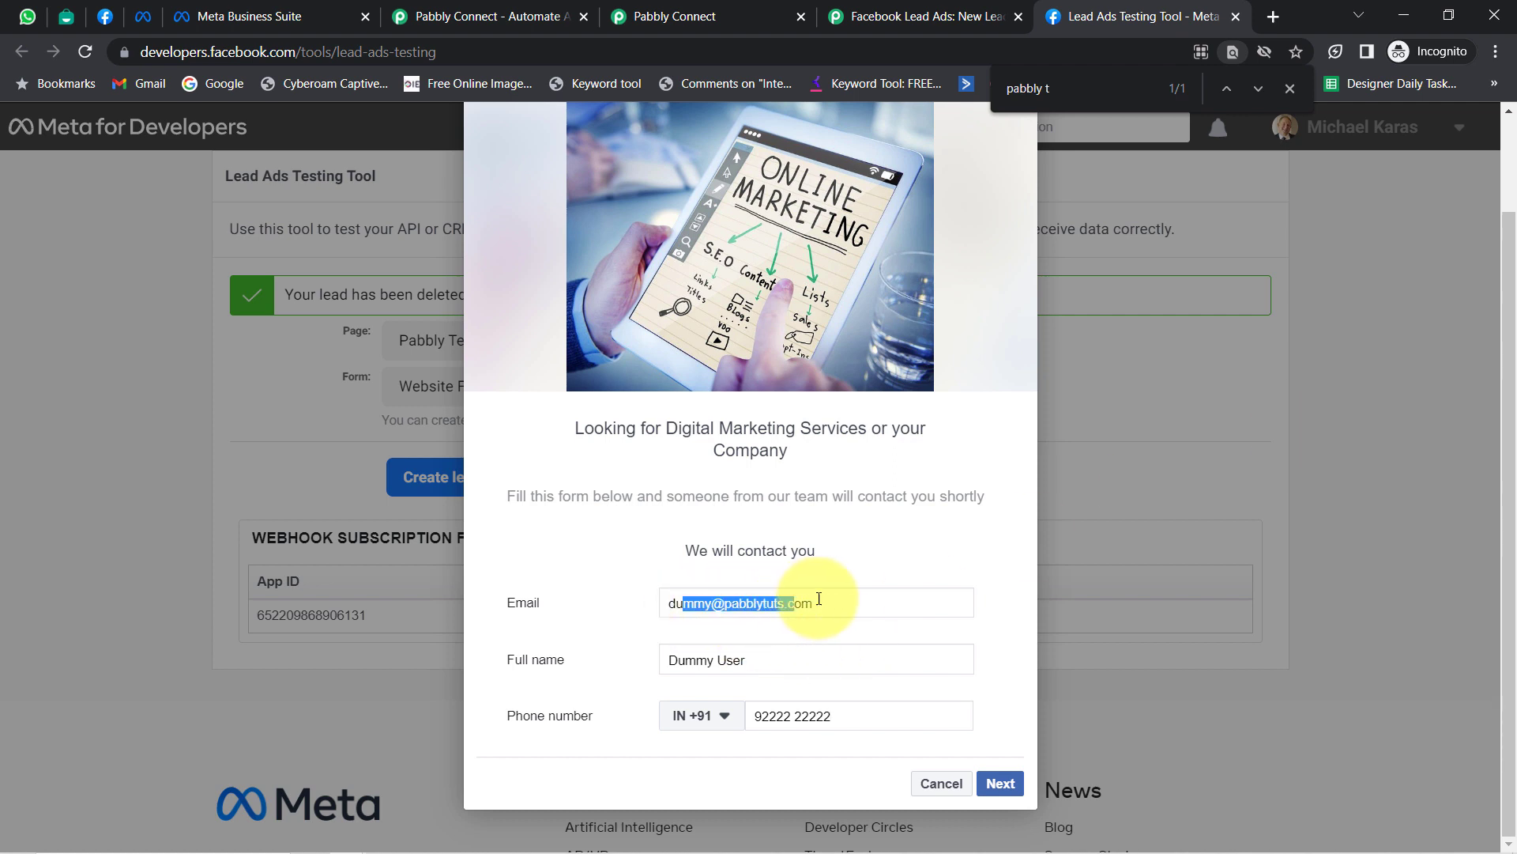
click(830, 599)
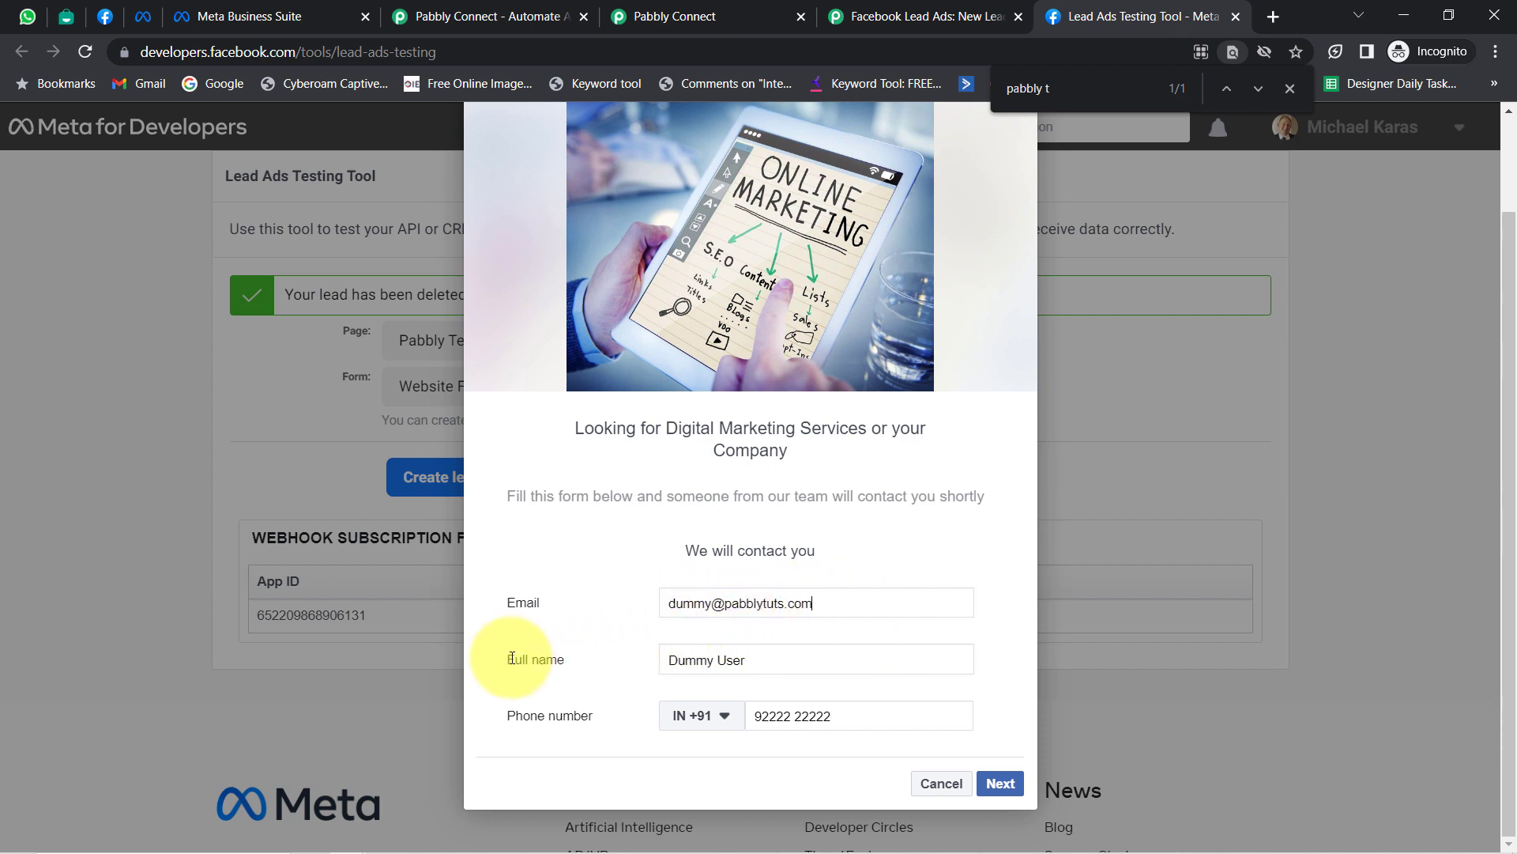
drag(516, 662, 577, 664)
drag(685, 661, 874, 718)
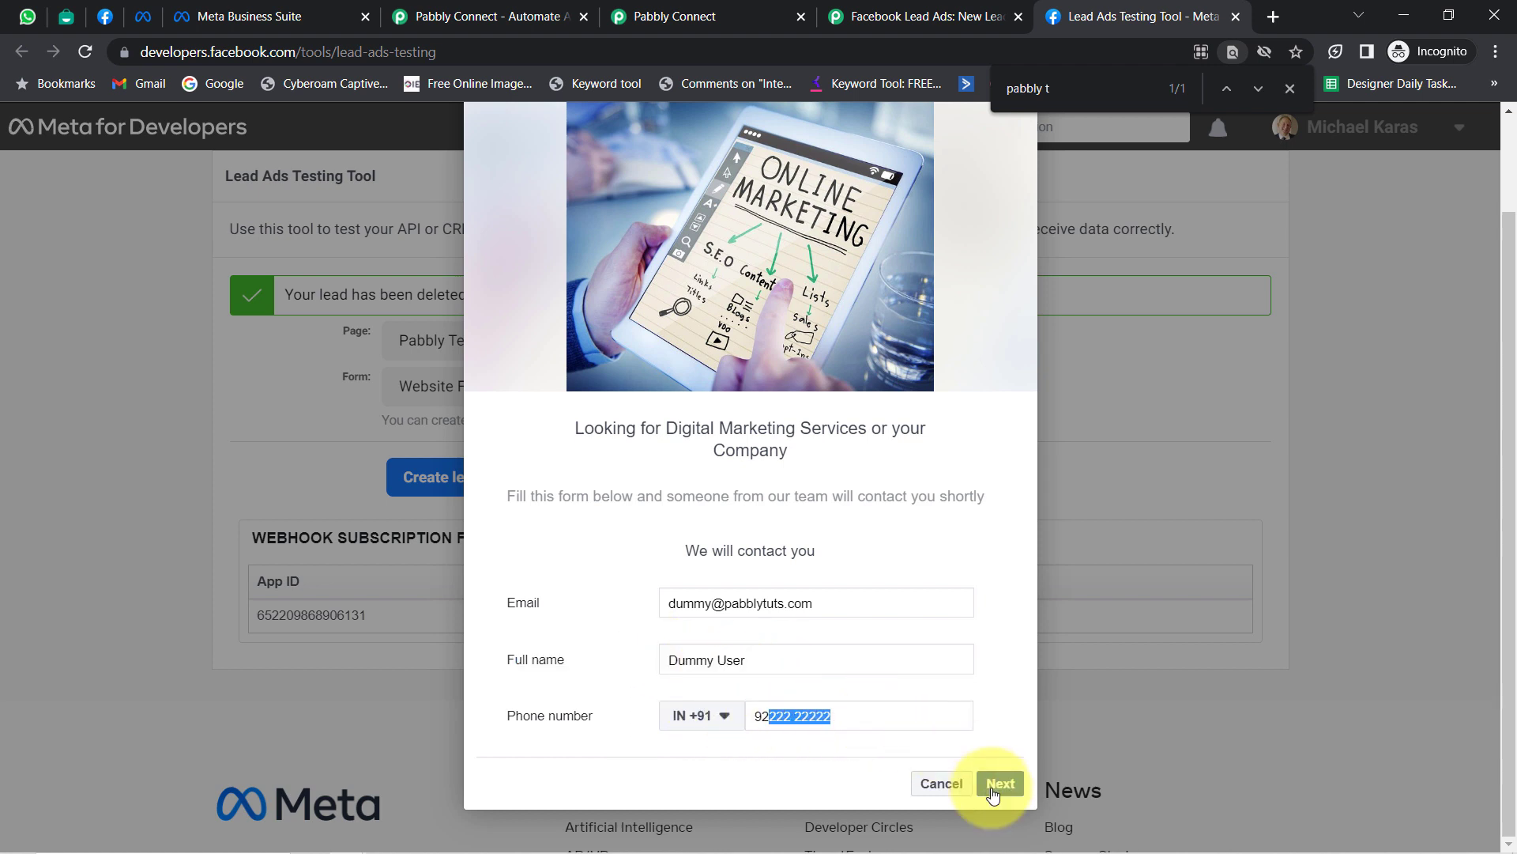
click(1001, 784)
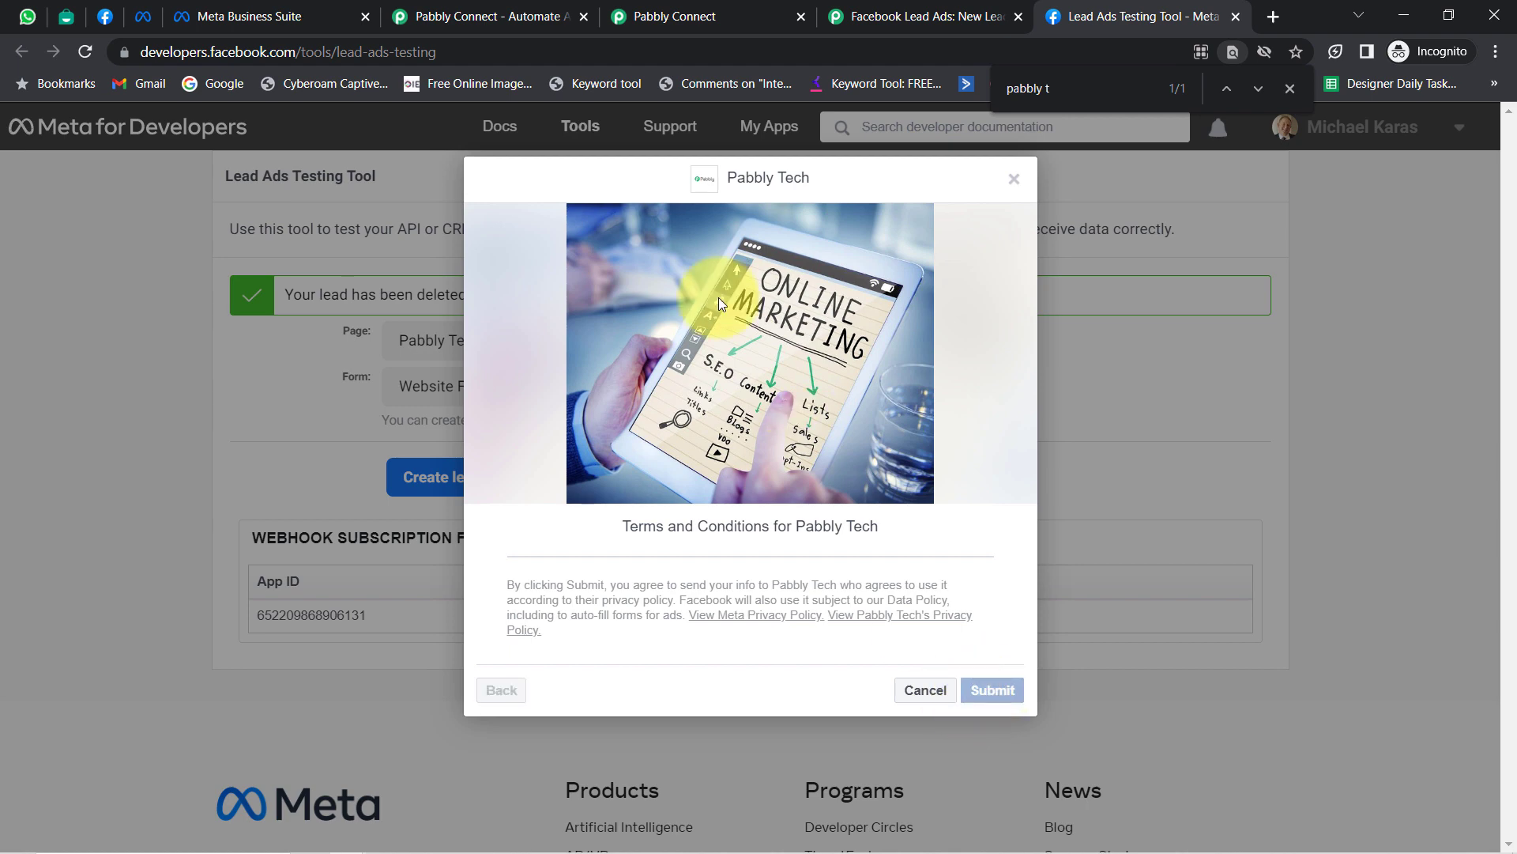
Switch to the Pabbly Connect workflow and close the extra Pabbly Connect page and the forum guide.
click(683, 14)
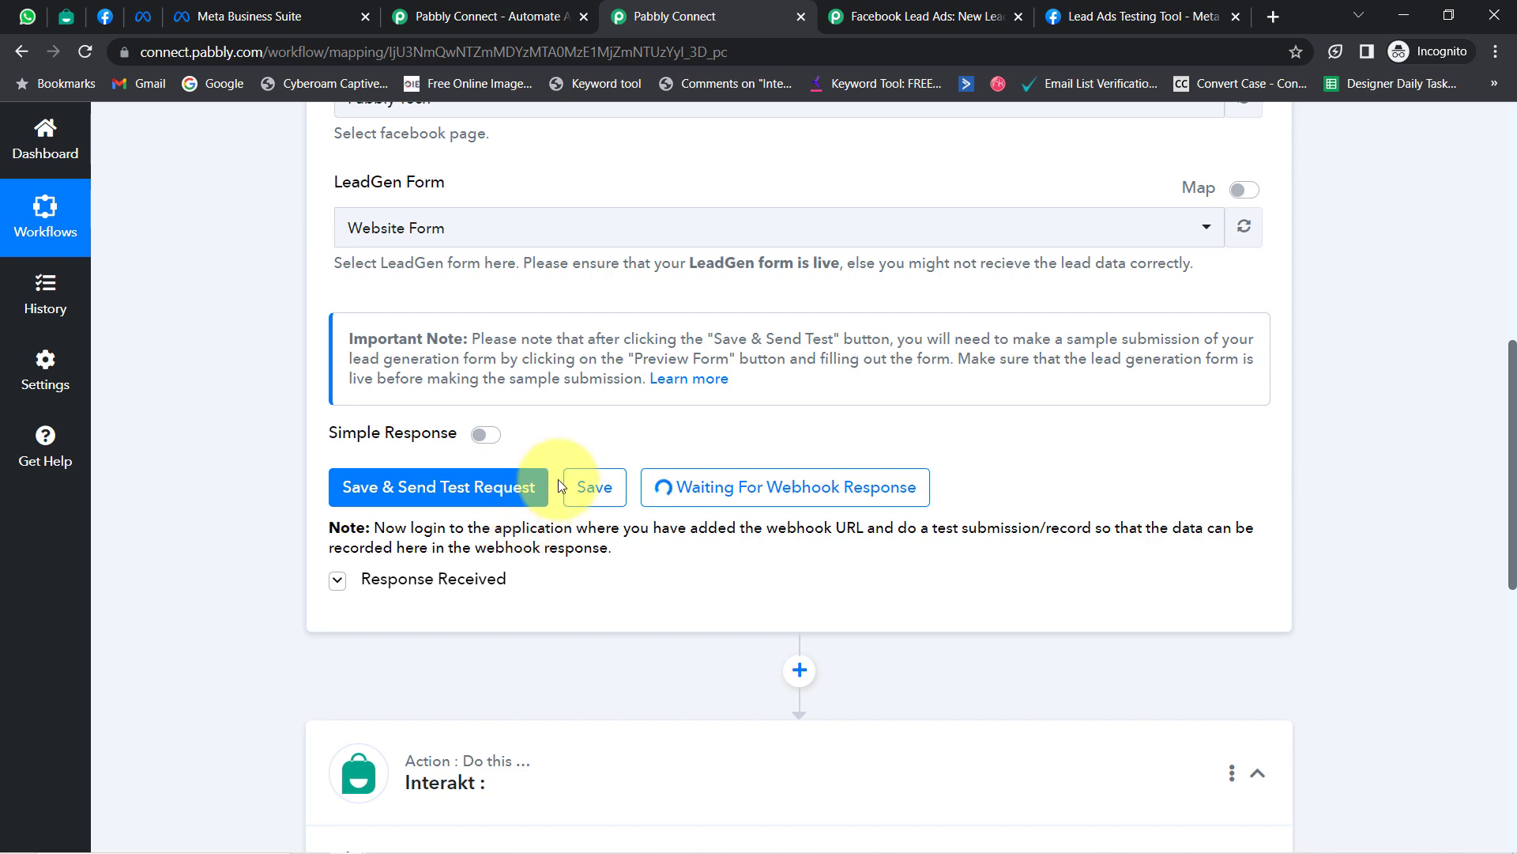
click(586, 17)
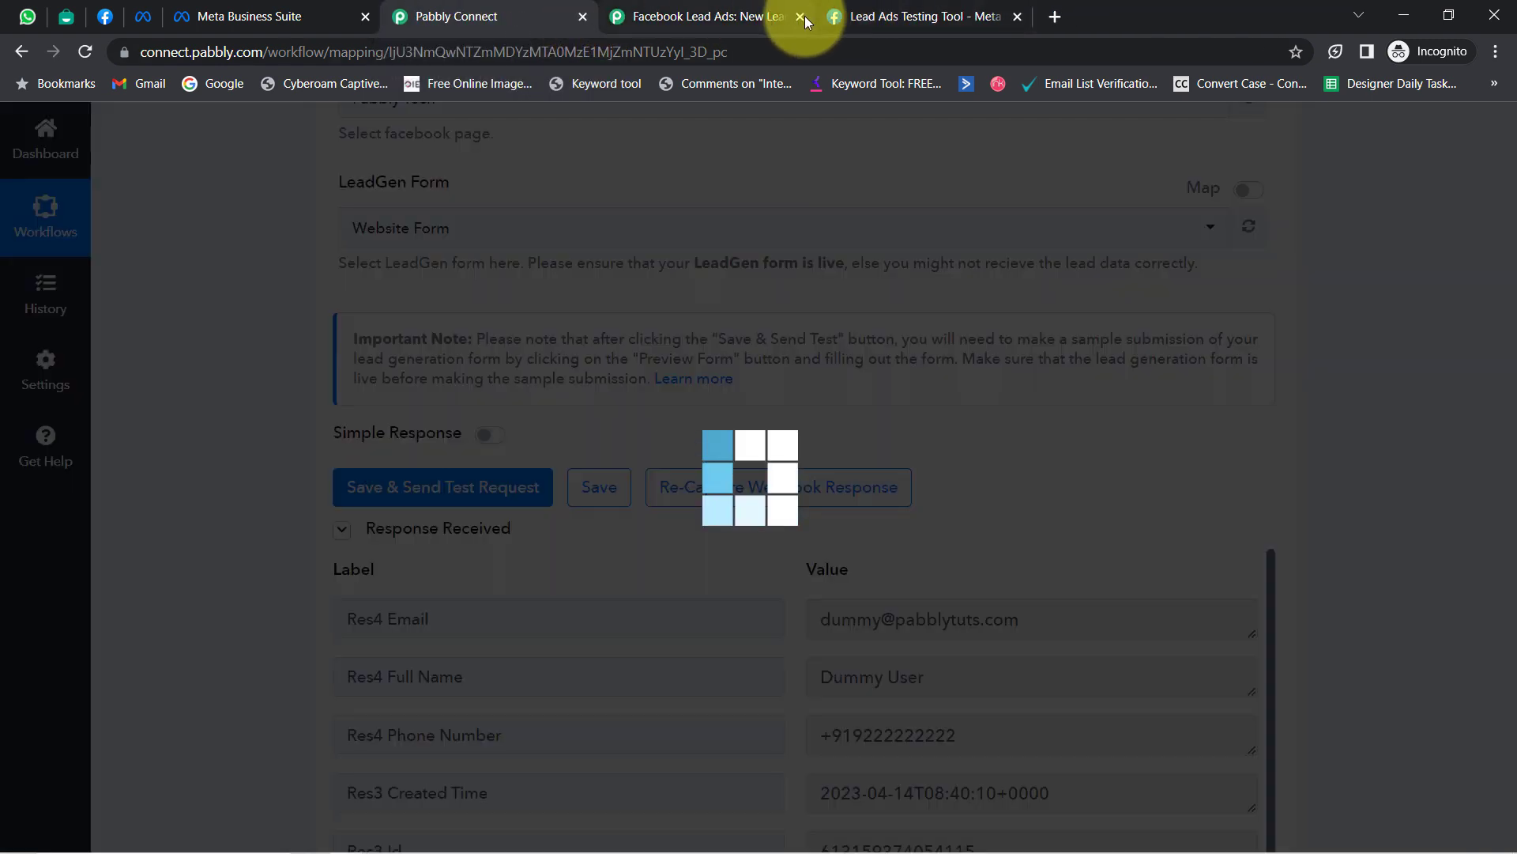
click(805, 16)
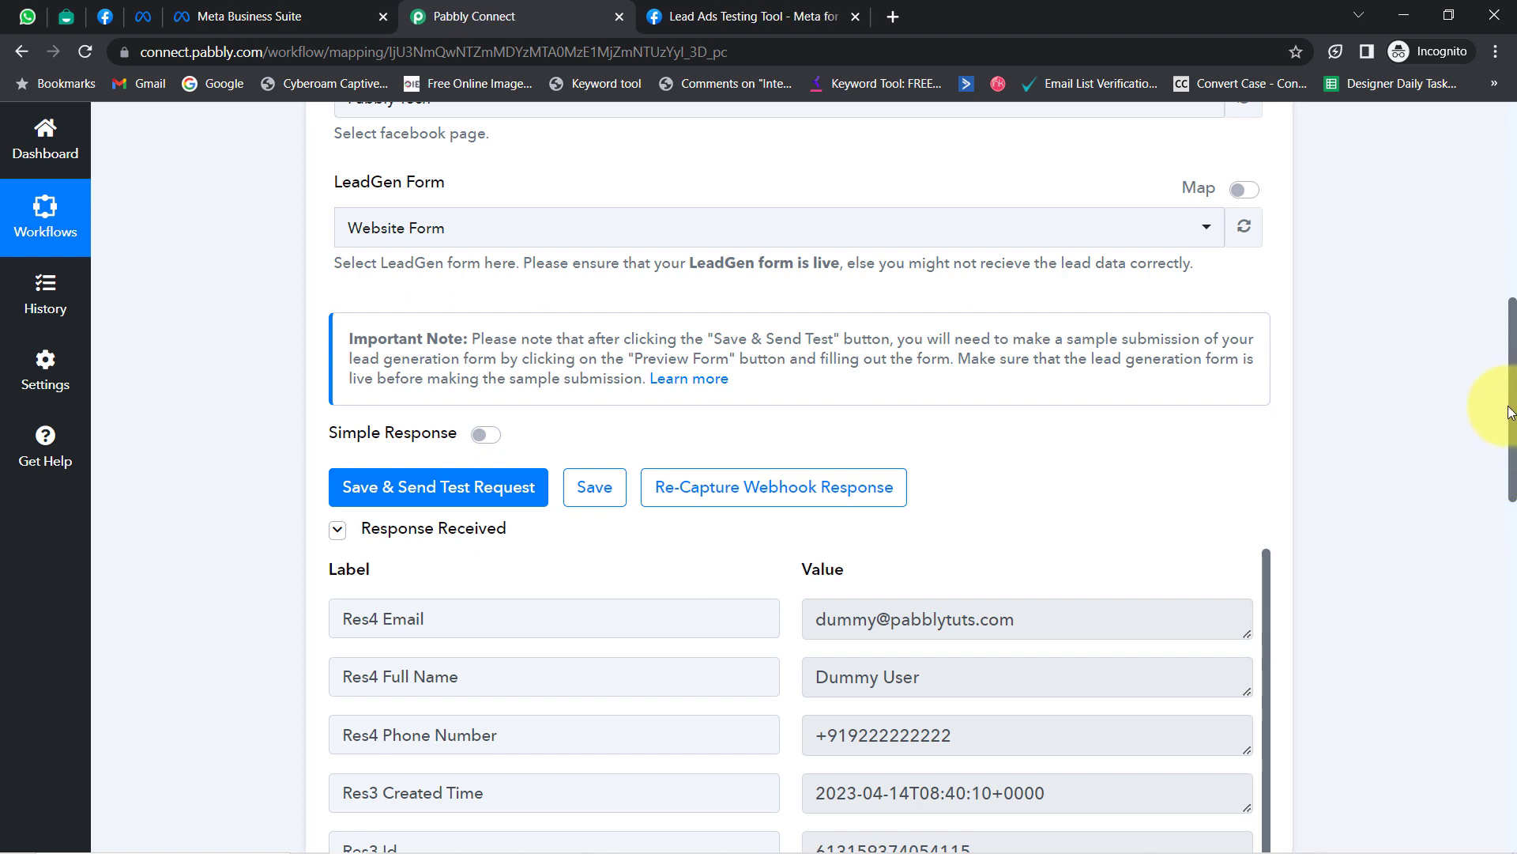
Examine the email, full name, phone number and remaining fields in the trigger's received response.
drag(1511, 409, 1511, 499)
drag(869, 284, 1005, 275)
drag(823, 340, 975, 321)
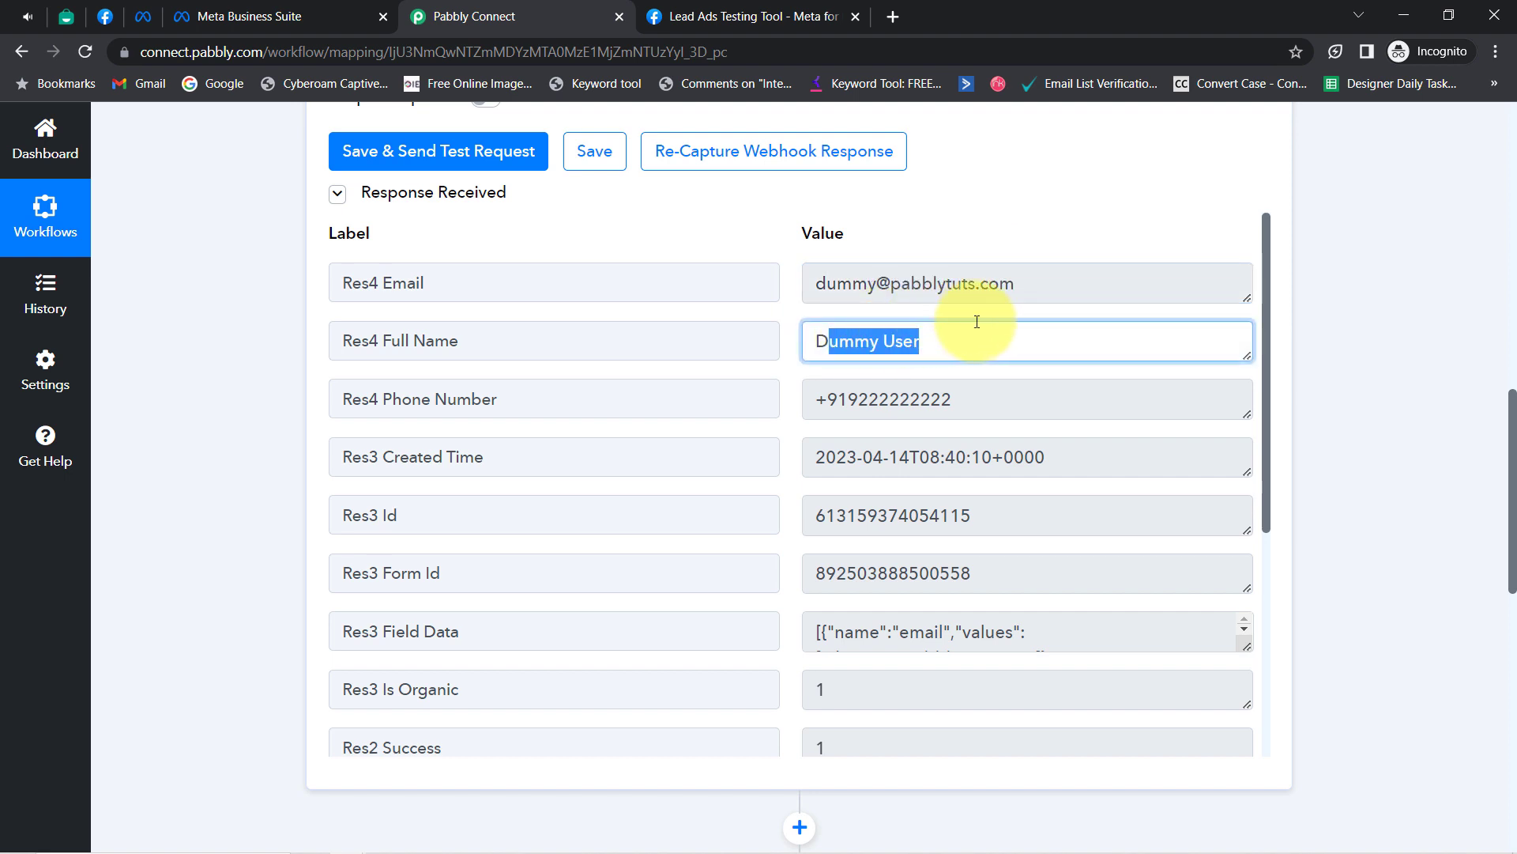
drag(844, 393, 1209, 390)
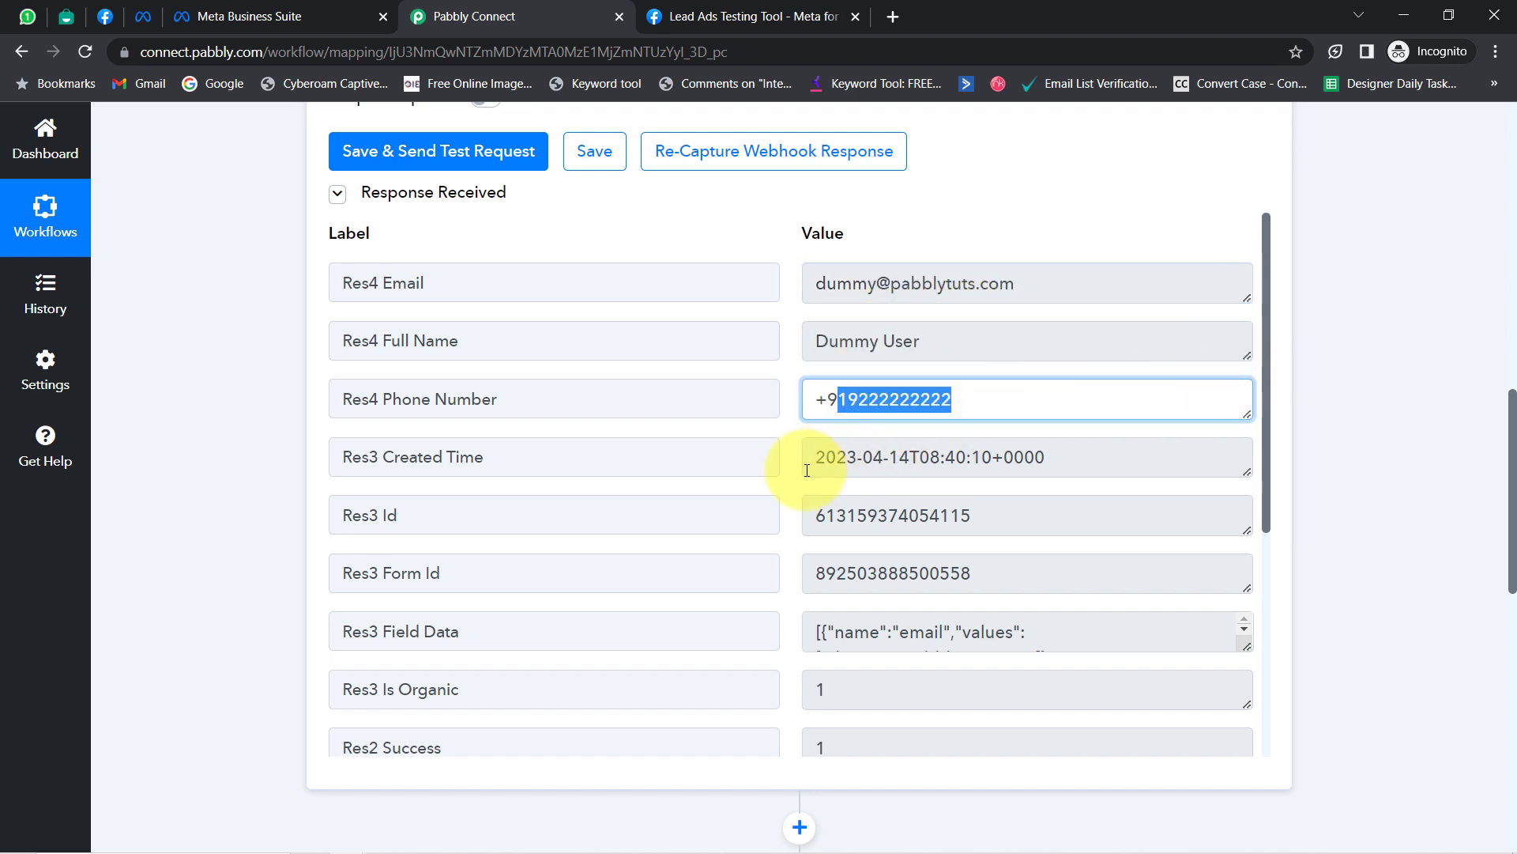
drag(446, 472, 474, 470)
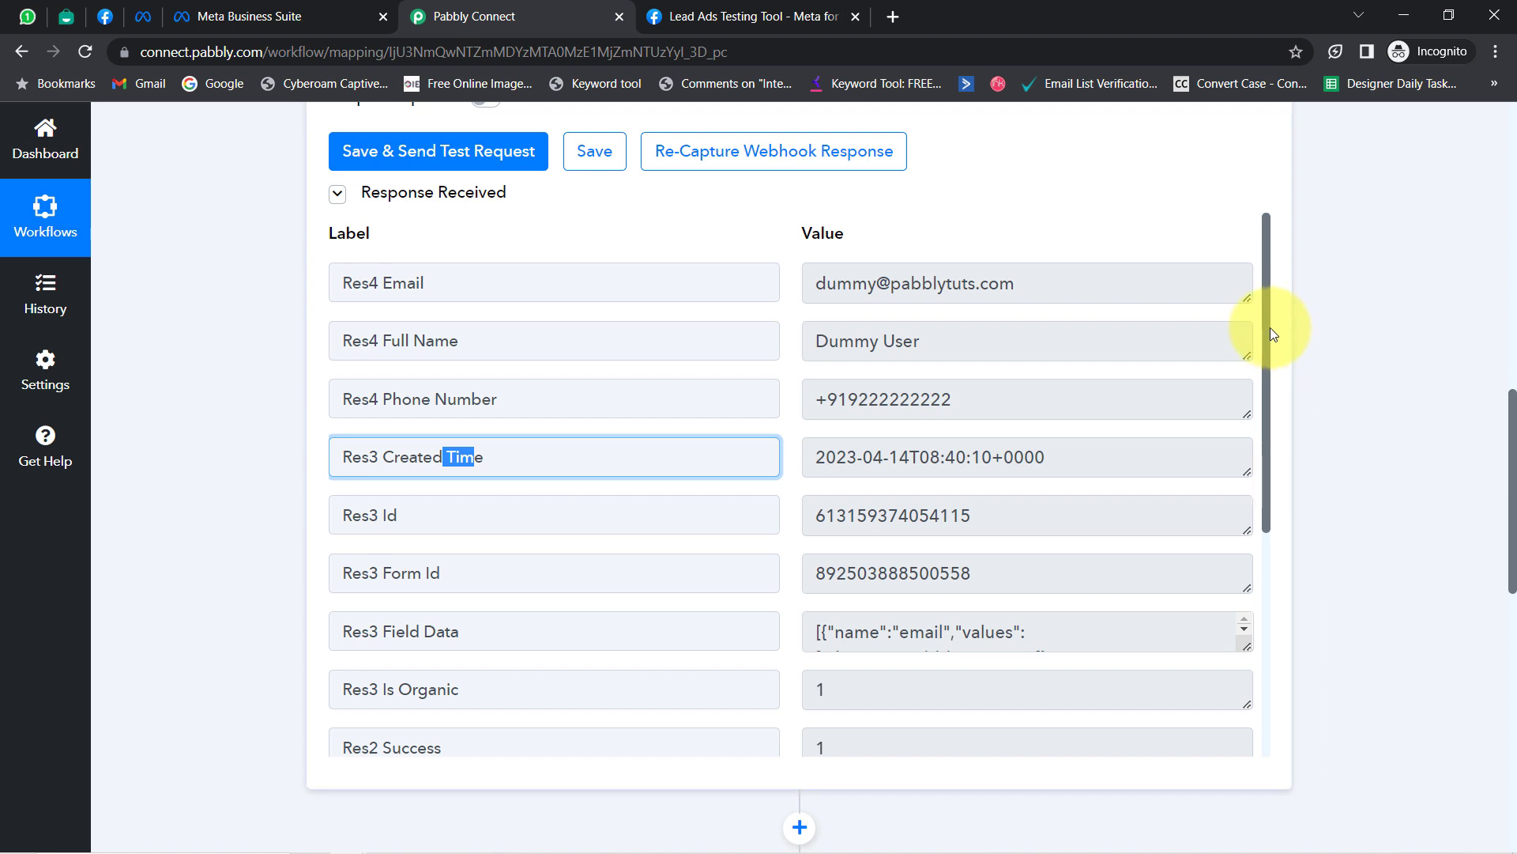
scroll(1253, 355, down, 2)
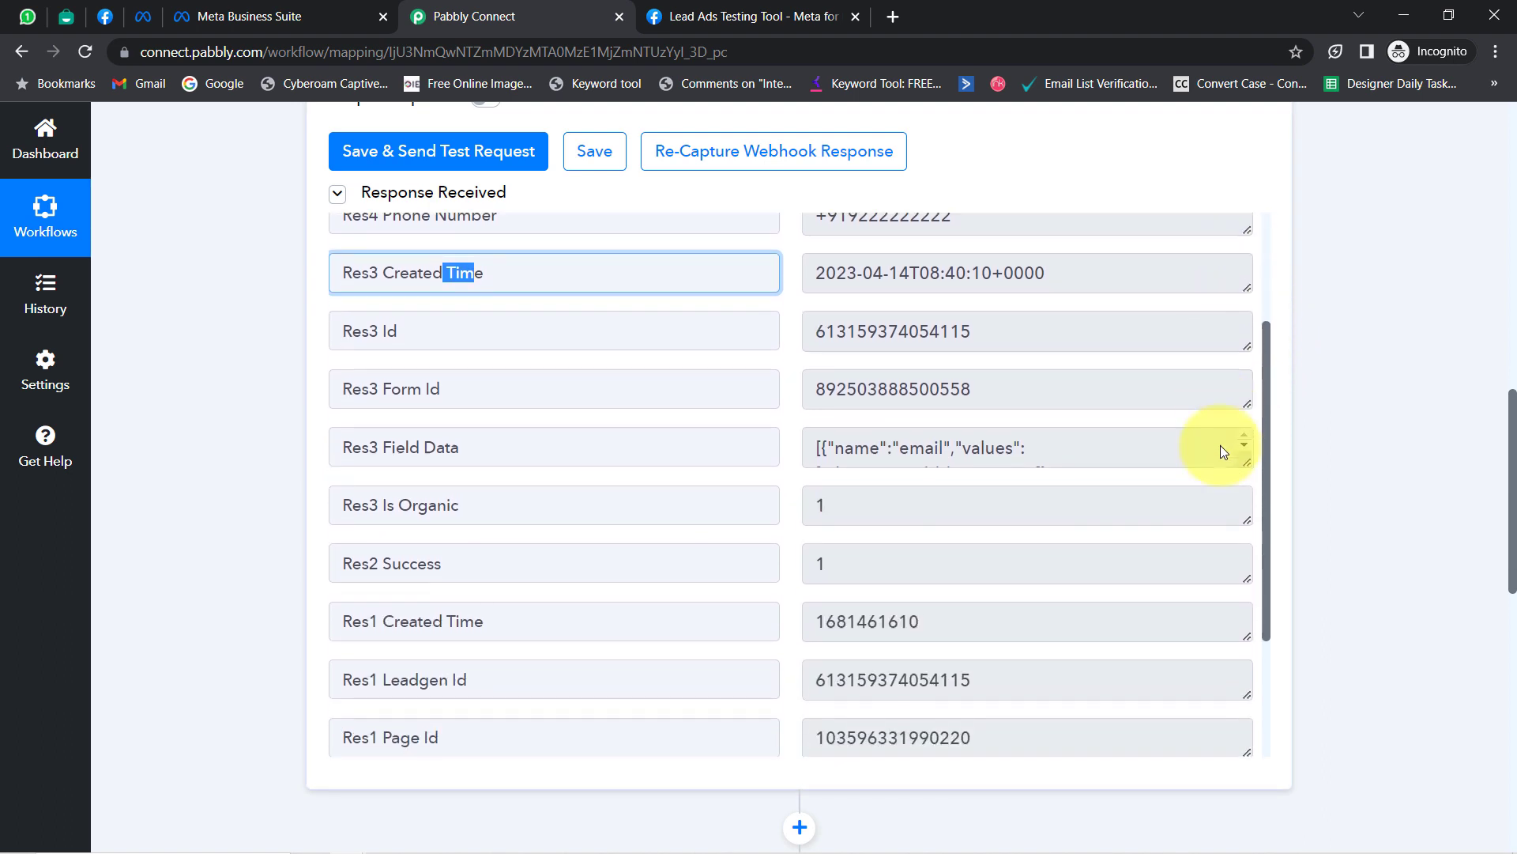
scroll(1220, 444, up, 2)
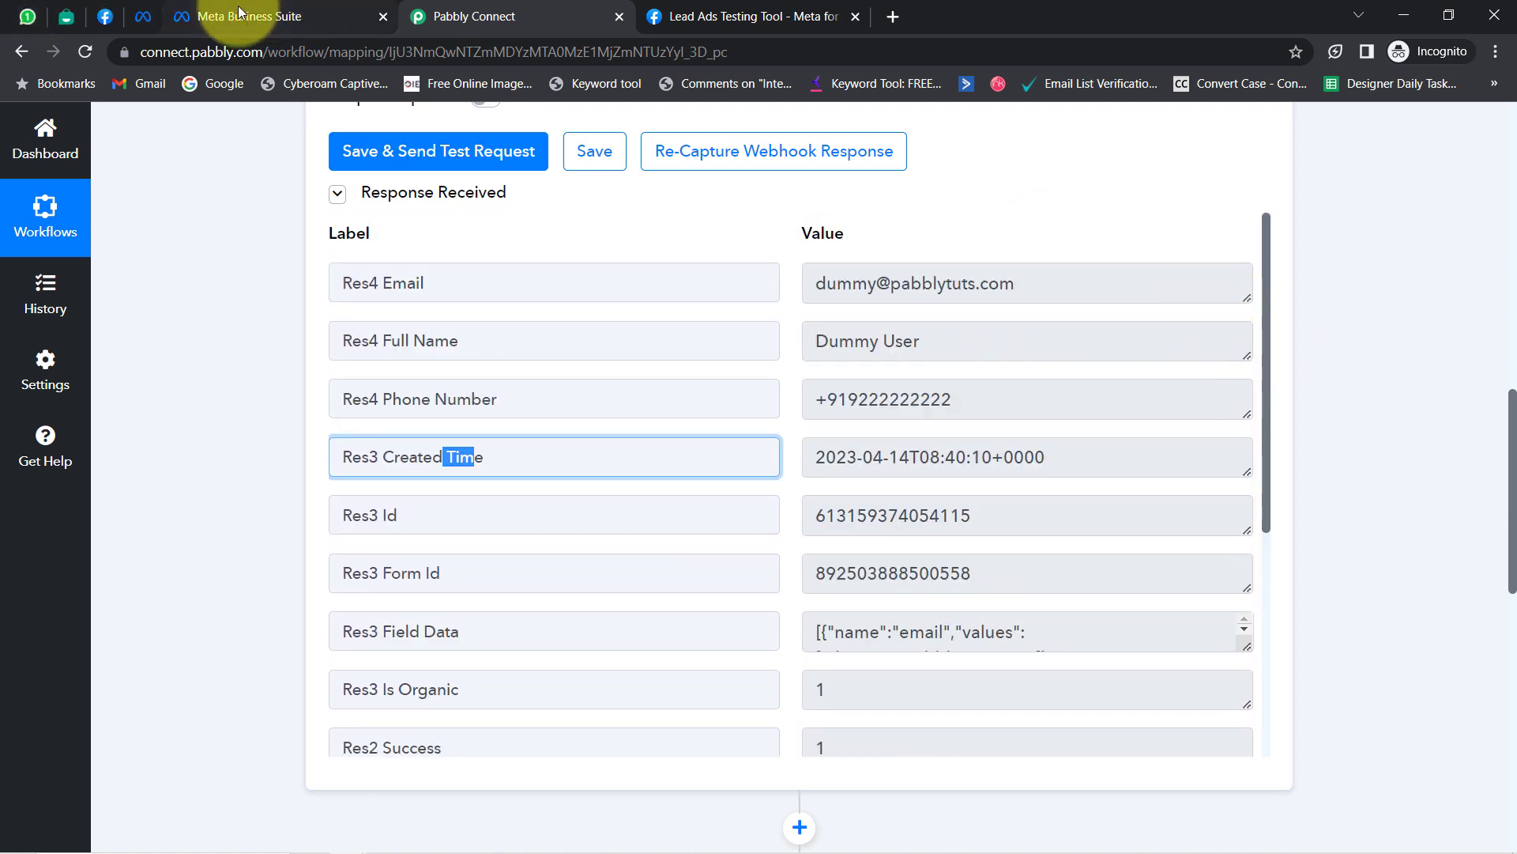
Look at the Website Form in Meta Business Suite, then return to the workflow and close the Lead Ads Testing Tool.
click(237, 15)
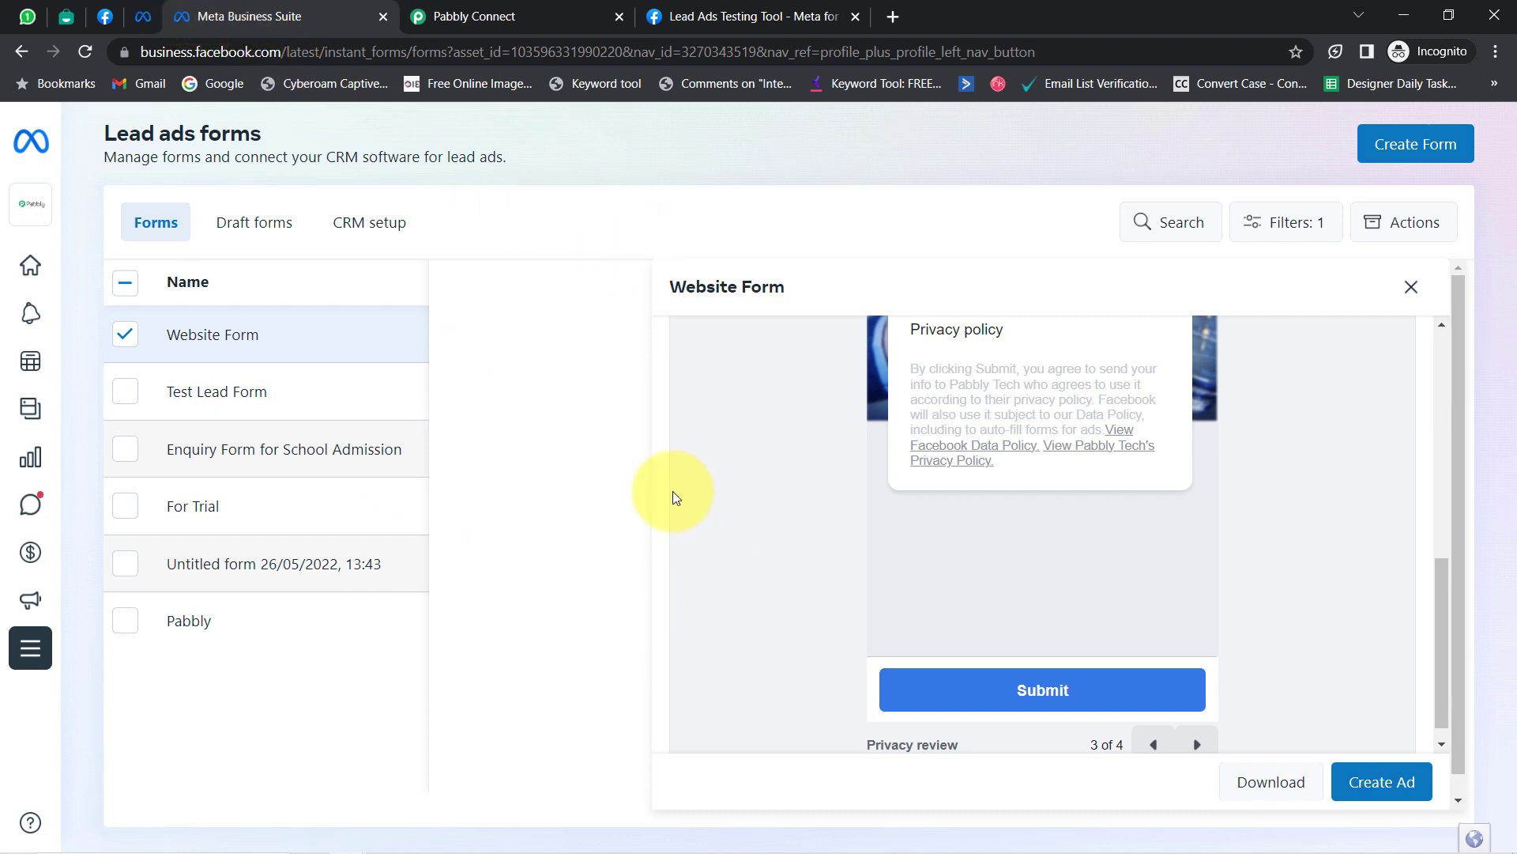
click(475, 7)
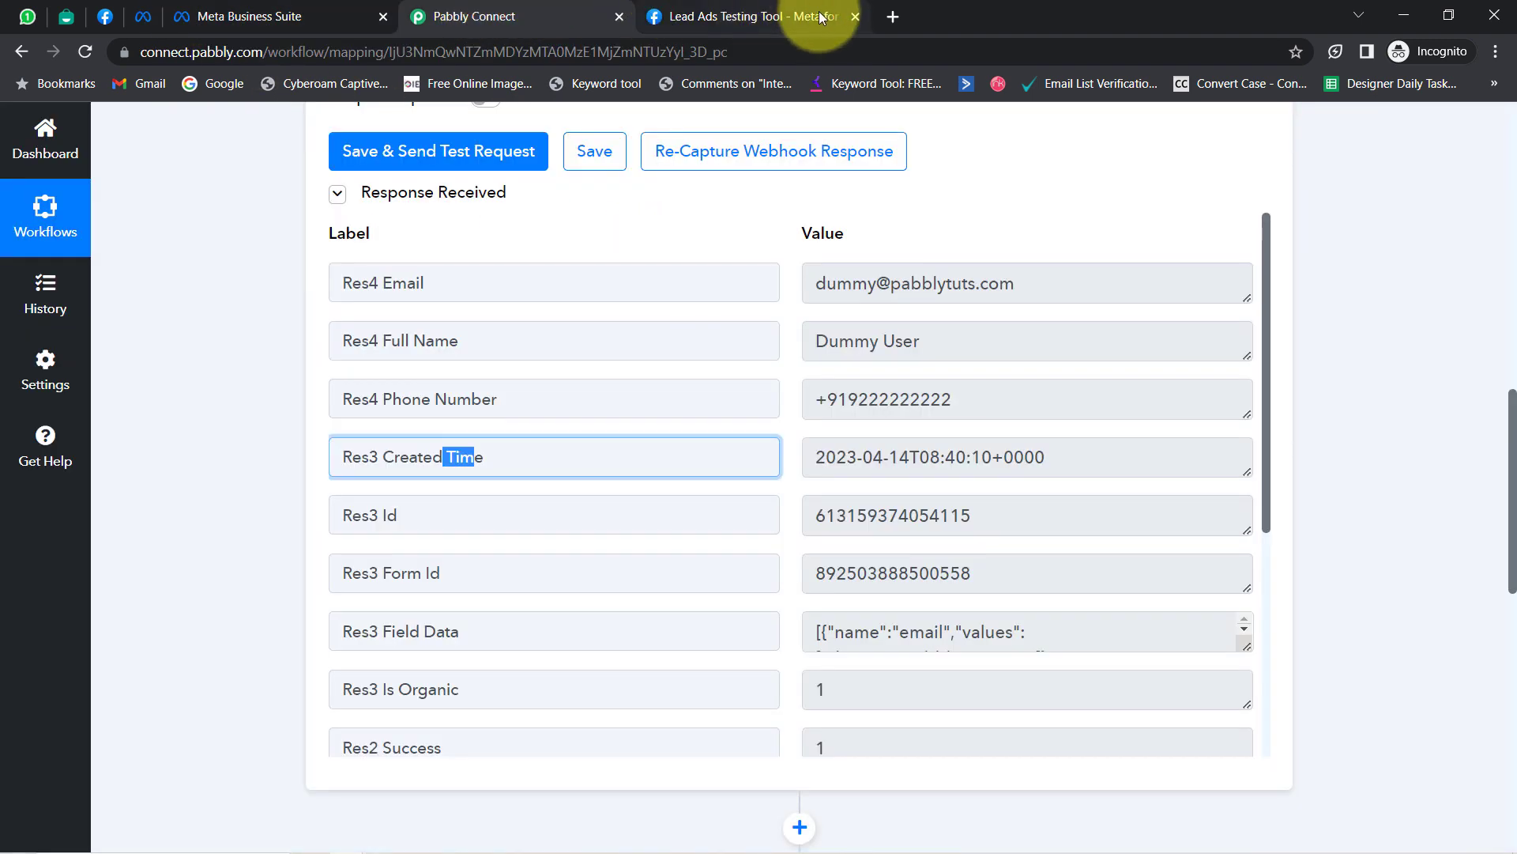
click(863, 17)
click(857, 17)
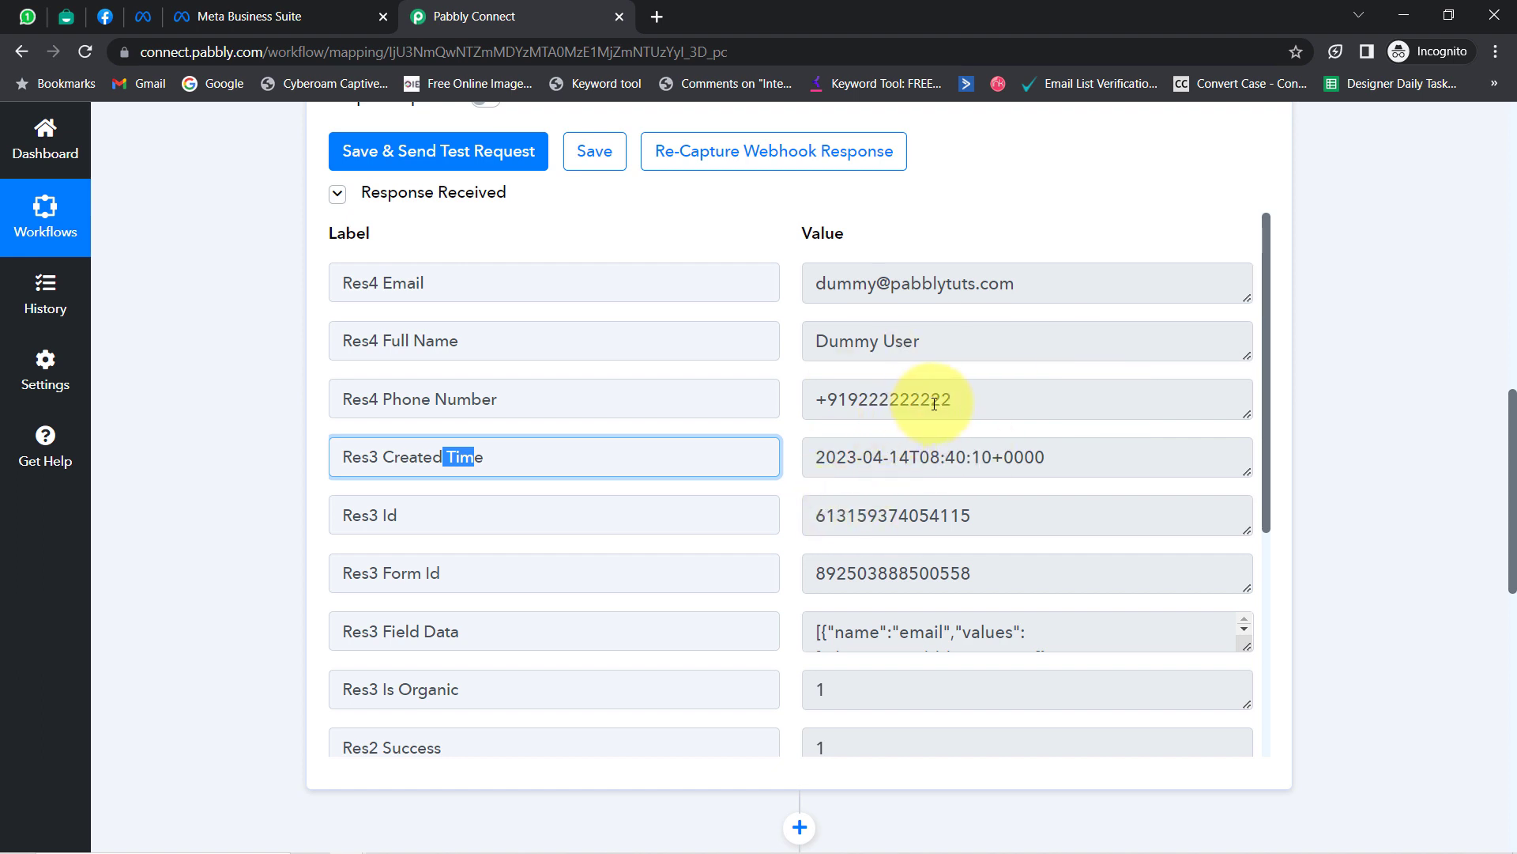
Check the captured lead phone number, then view the Pabbly Team - Interakt chat in WhatsApp Web and return to the workflow.
drag(942, 410, 786, 416)
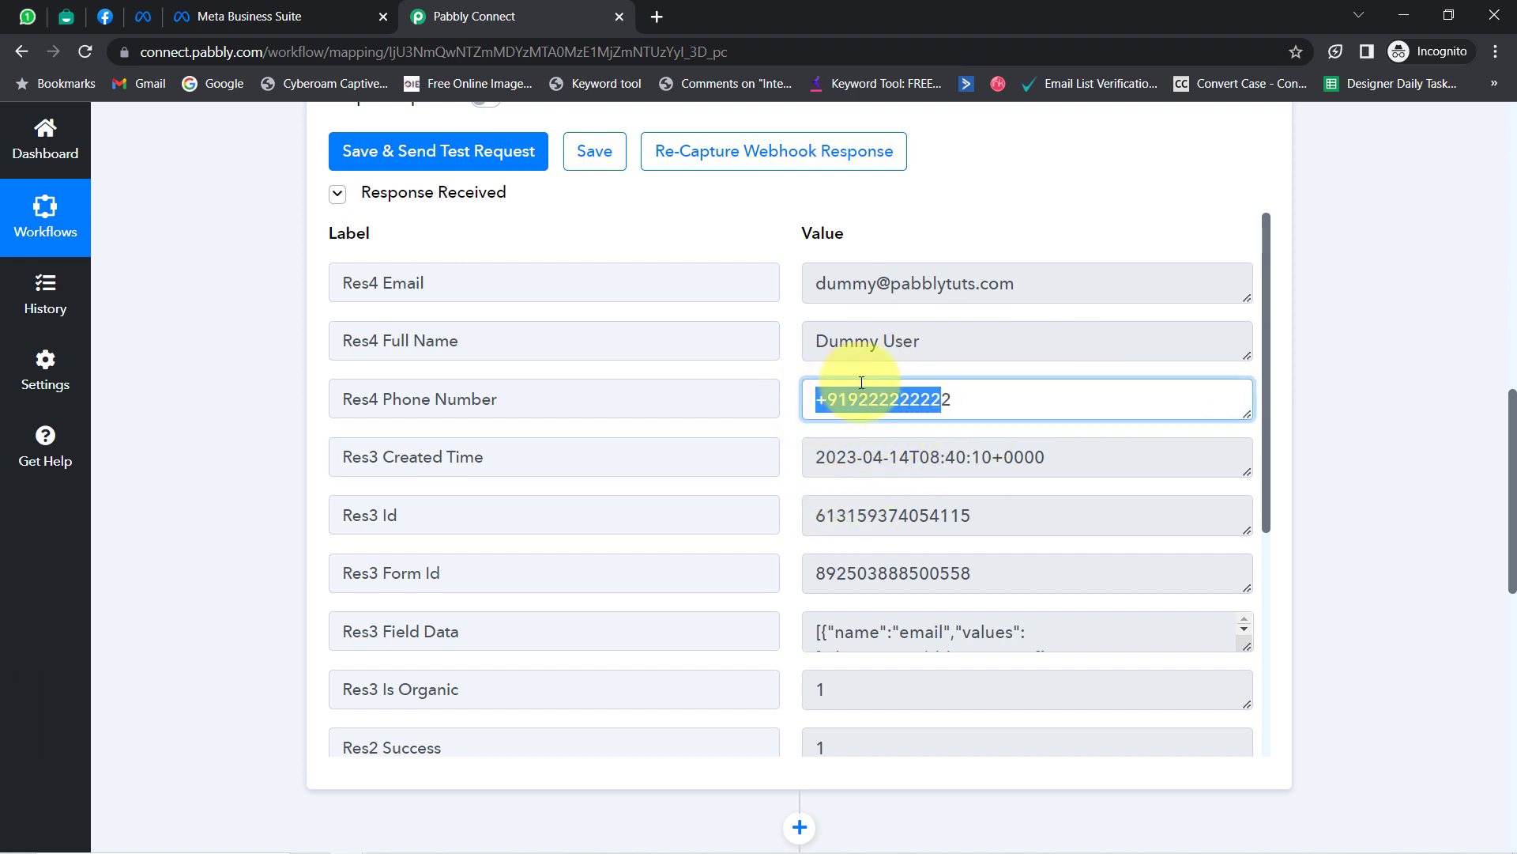
click(894, 397)
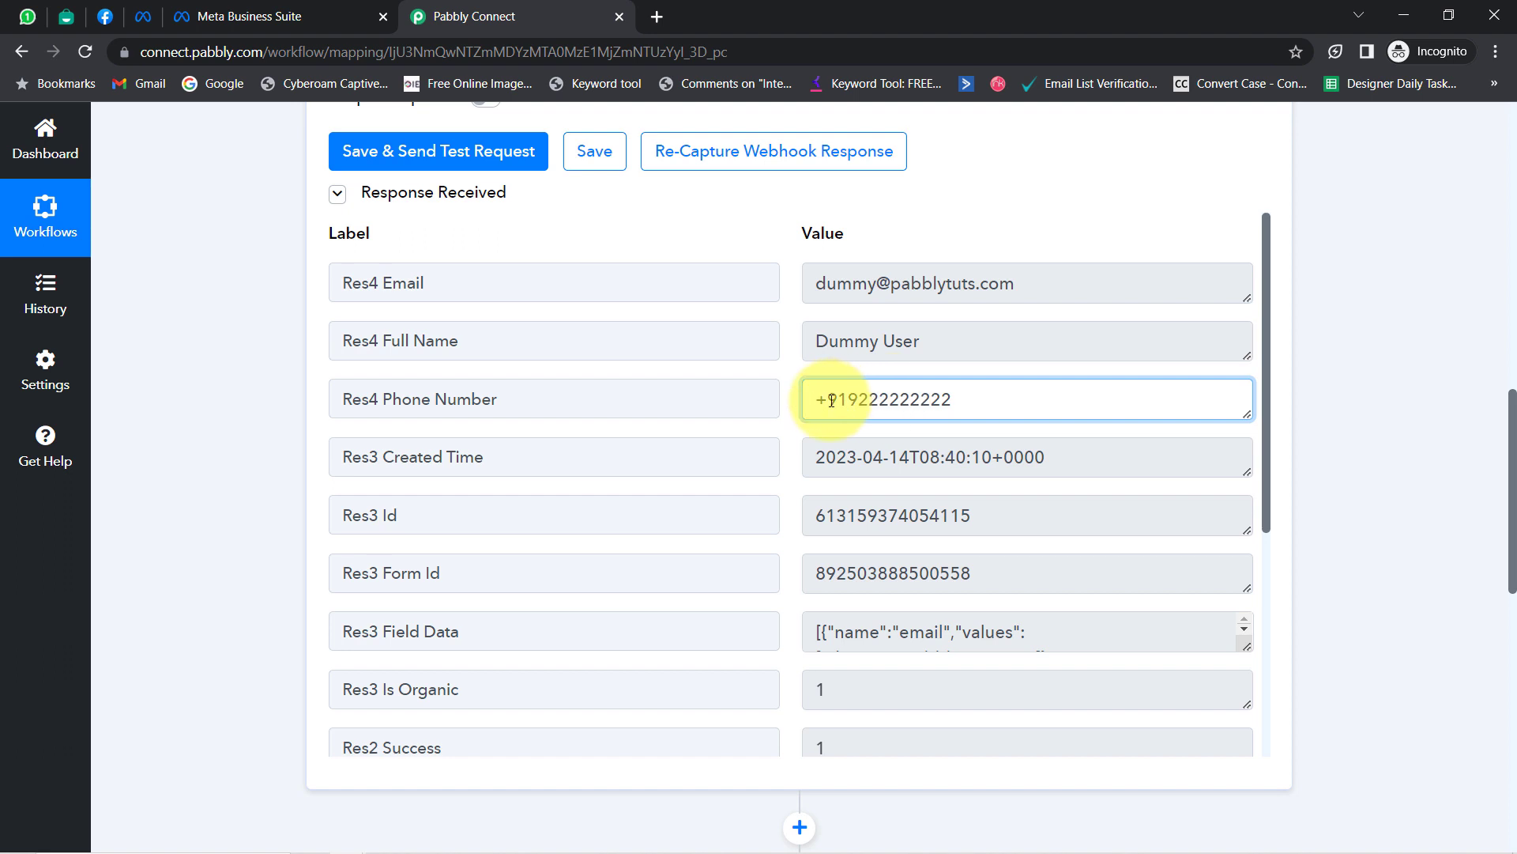
drag(832, 401, 956, 399)
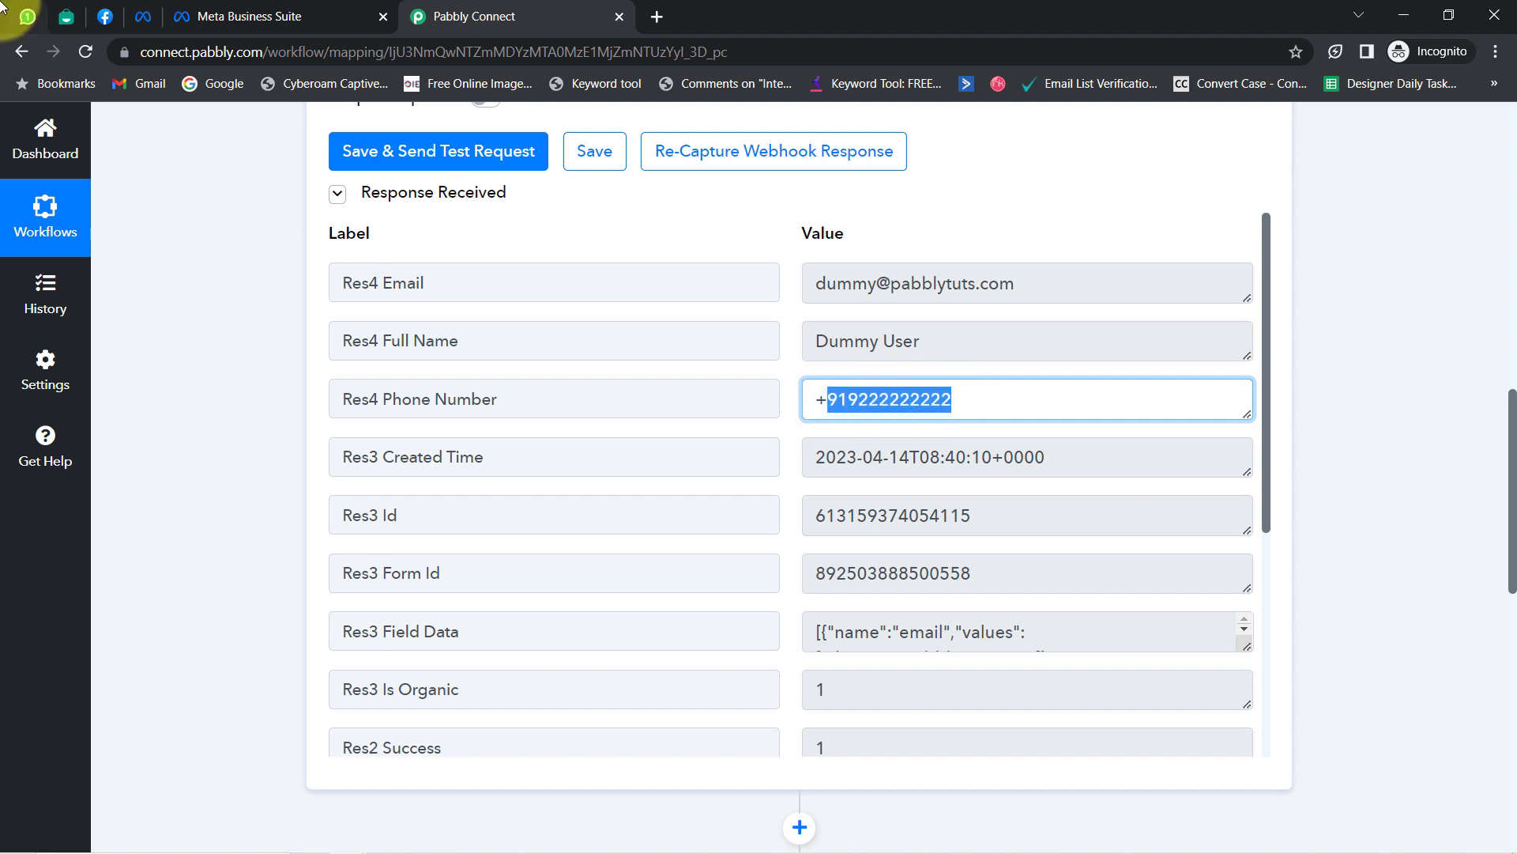
click(26, 16)
click(547, 268)
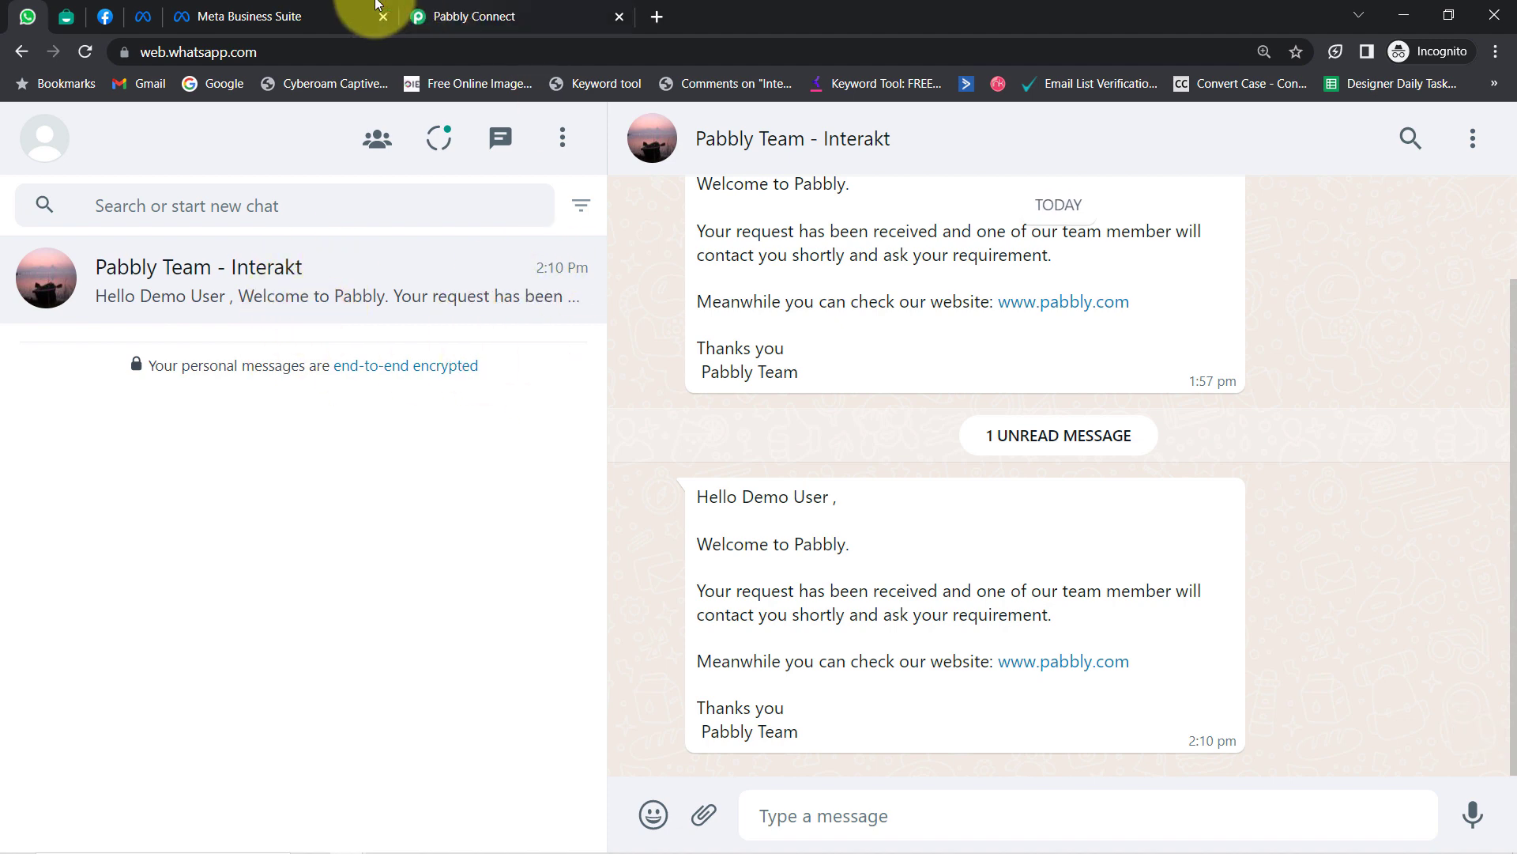
click(488, 9)
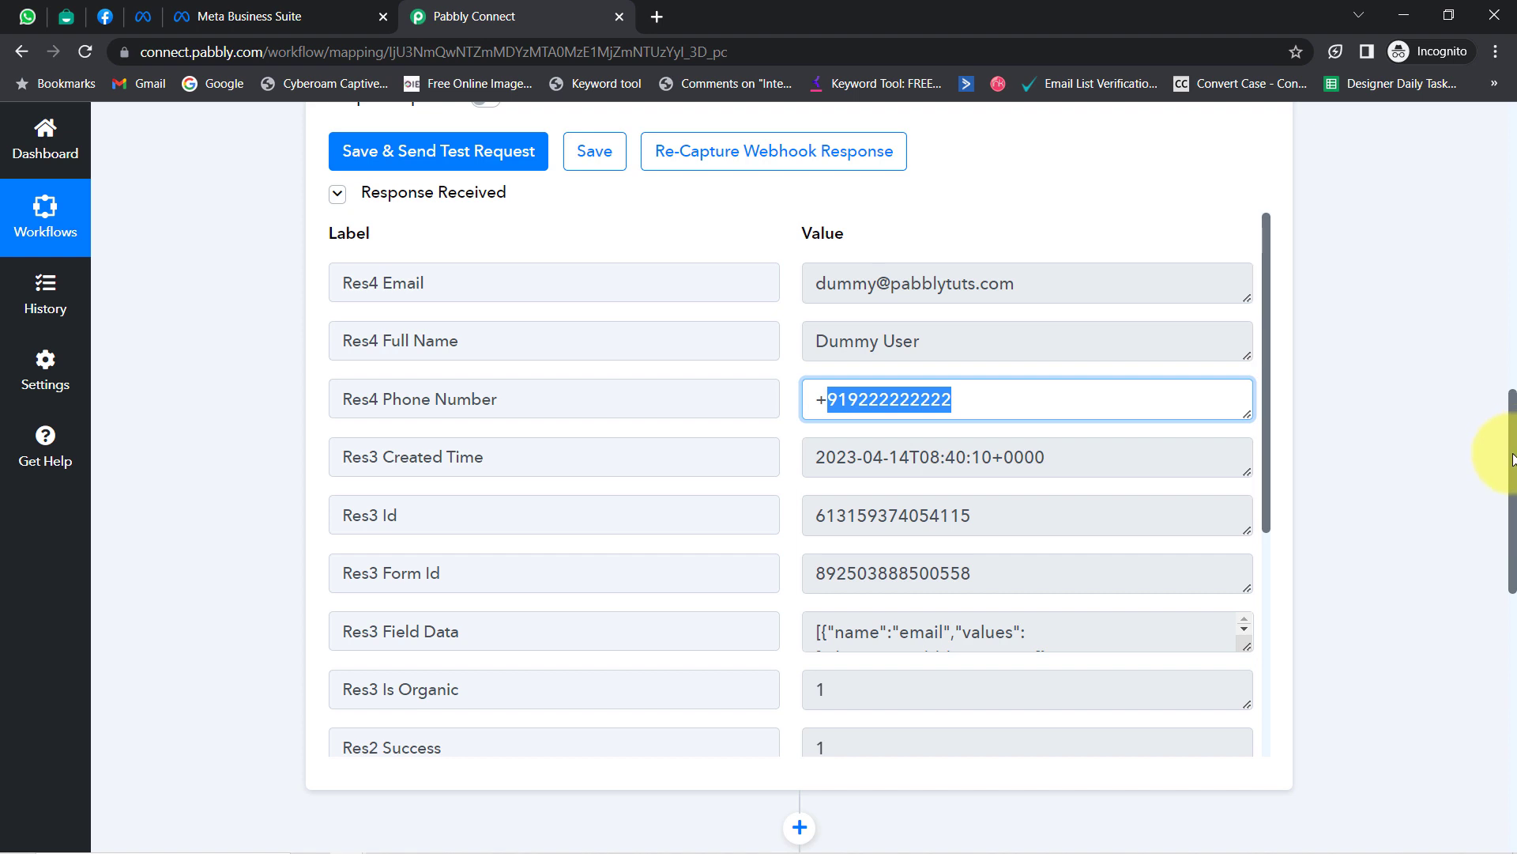
Set the Interakt action step's event to Send WhatsApp Template Message.
drag(1513, 458, 1511, 508)
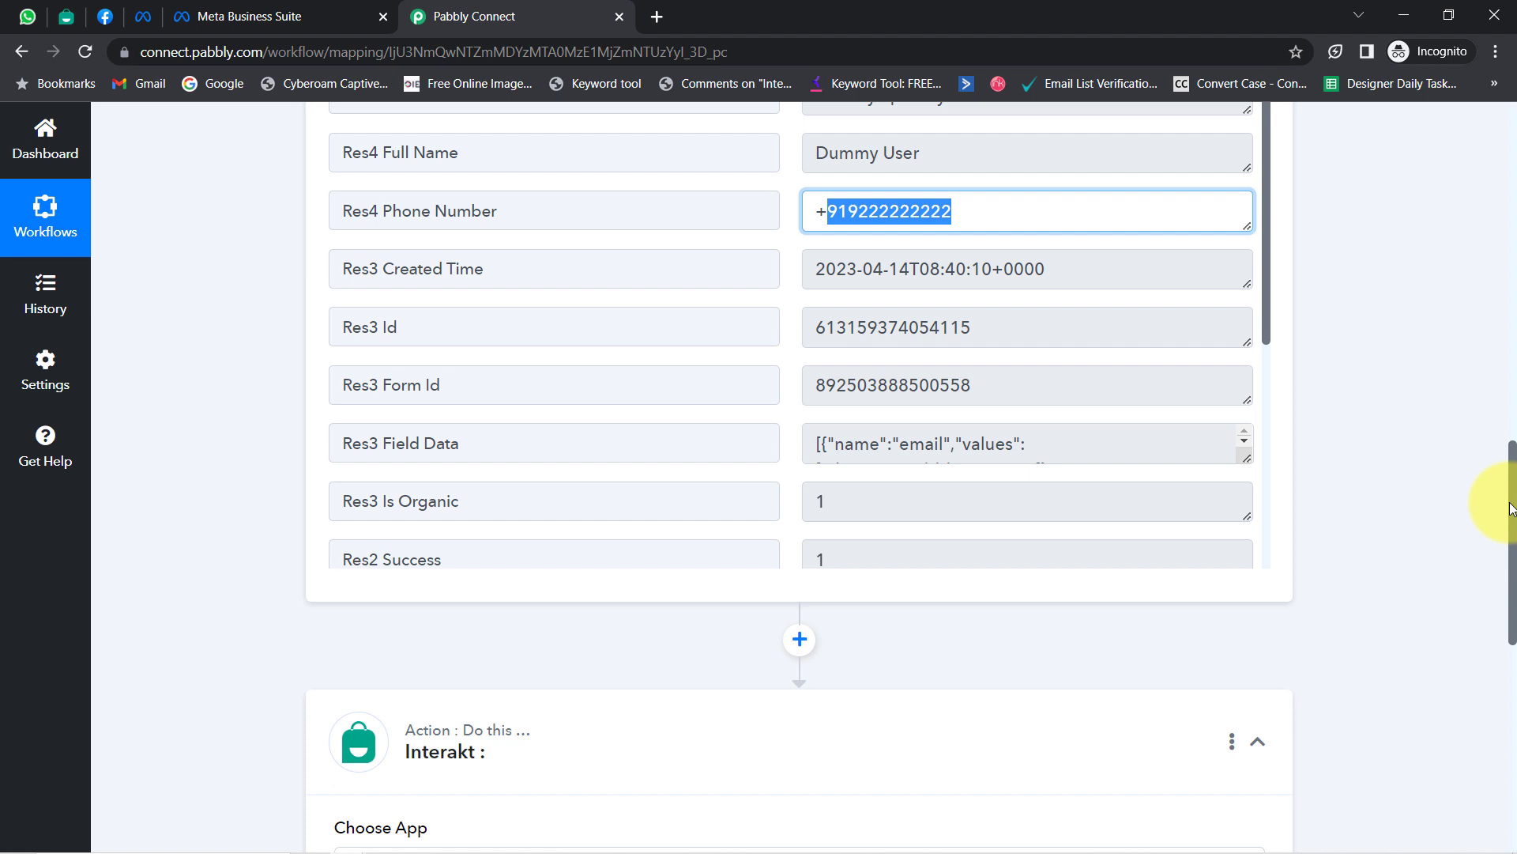
drag(1511, 508, 1500, 592)
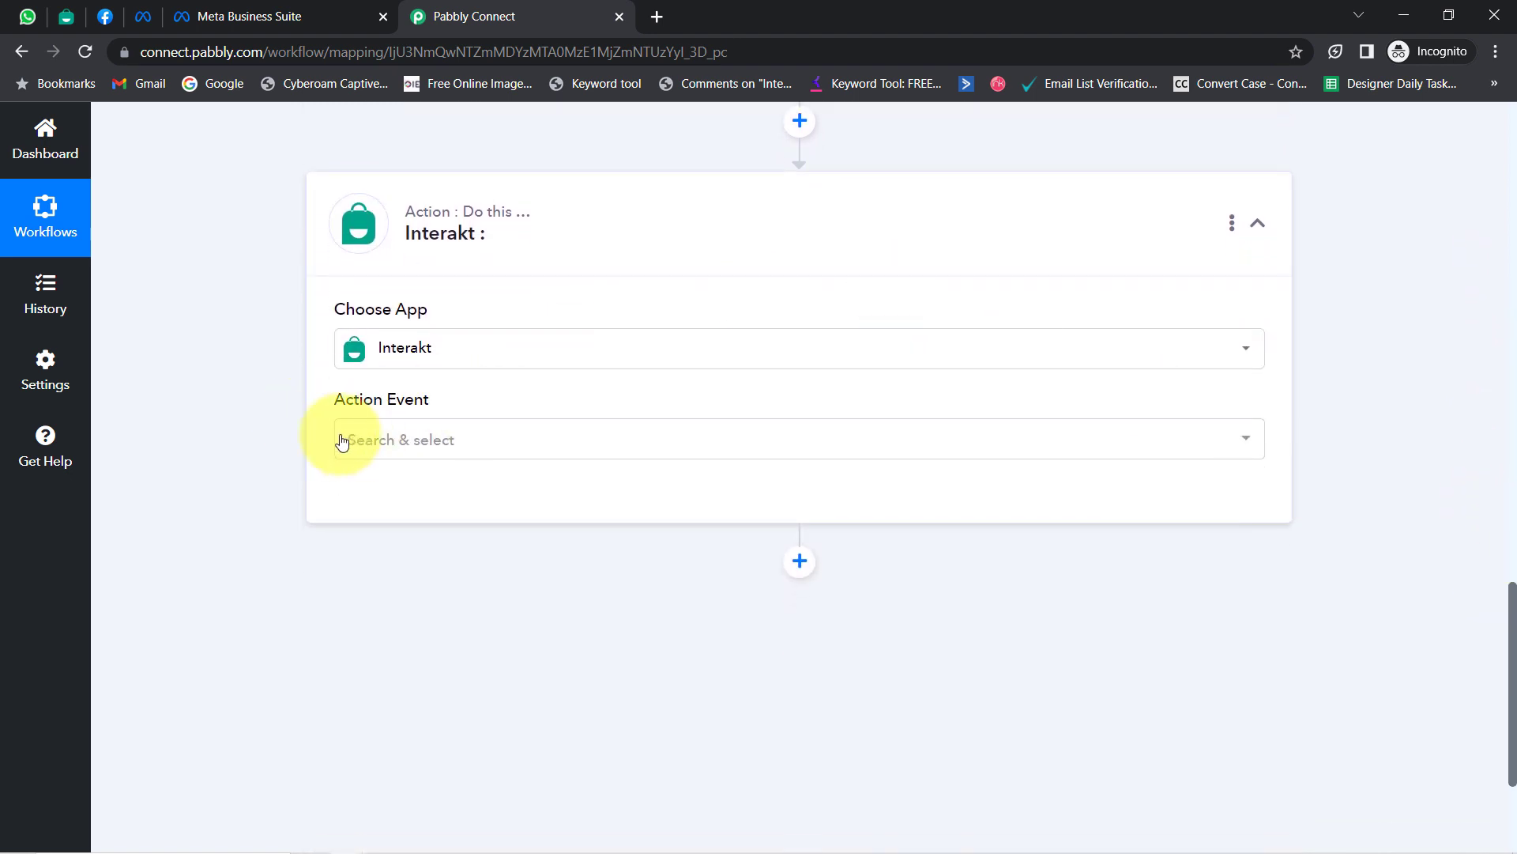
click(373, 440)
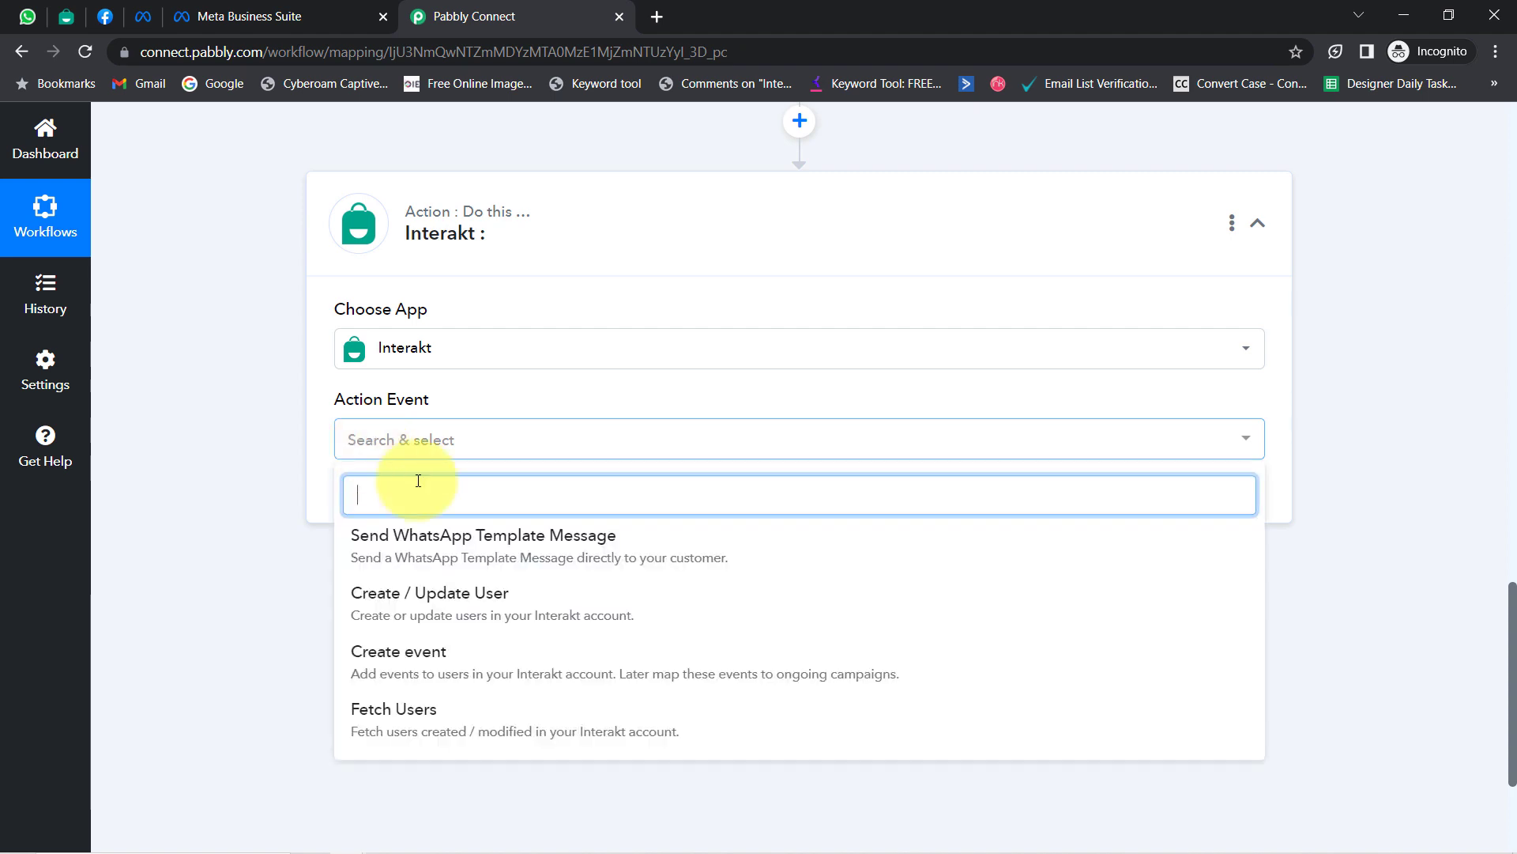
click(408, 560)
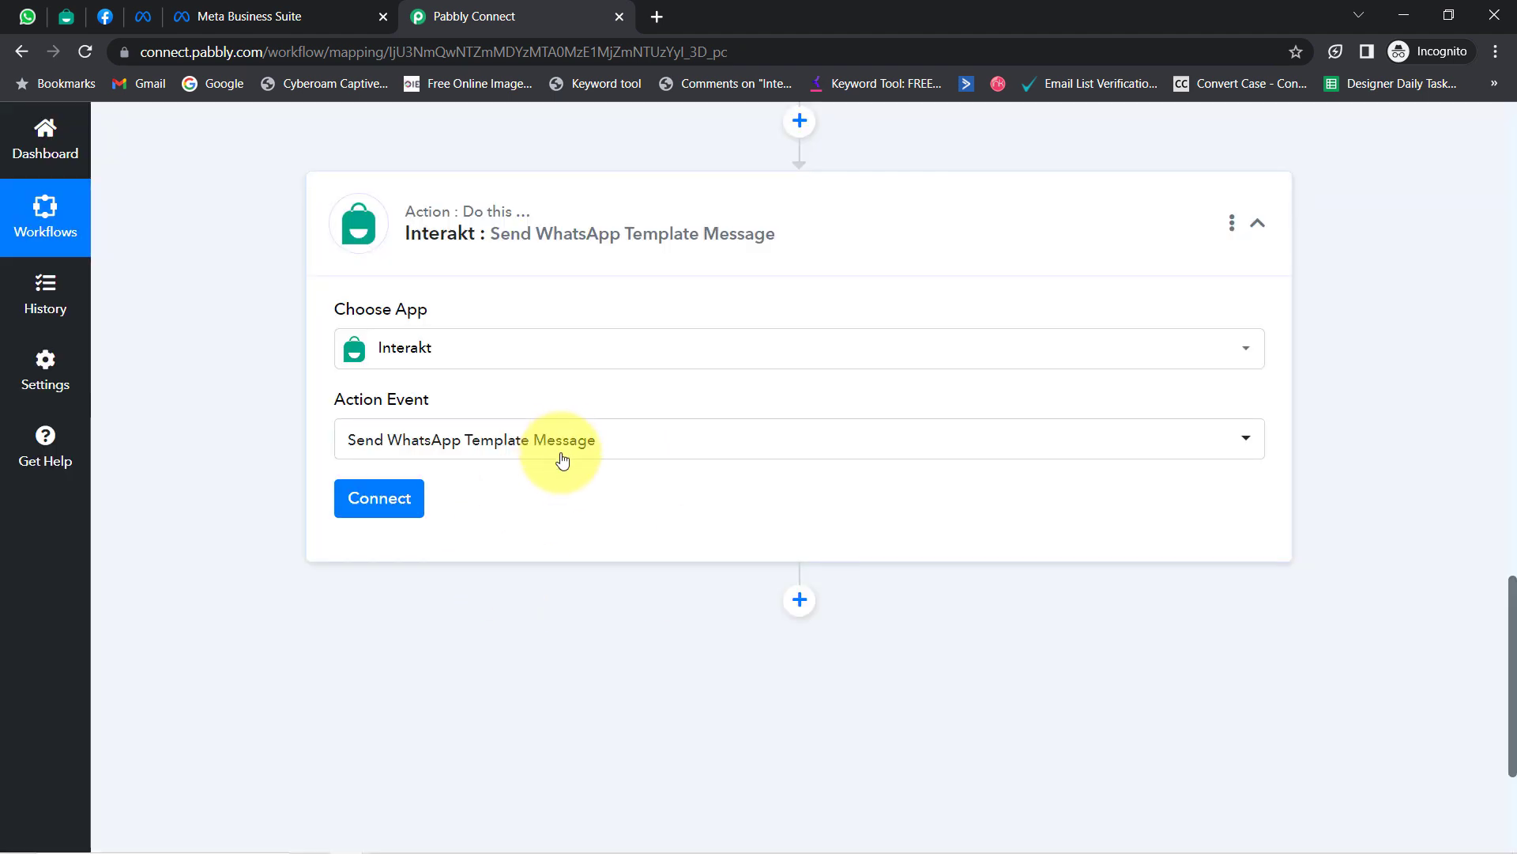
Start connecting the Interakt account with a new connection and locate the Secret Key requirement.
click(399, 498)
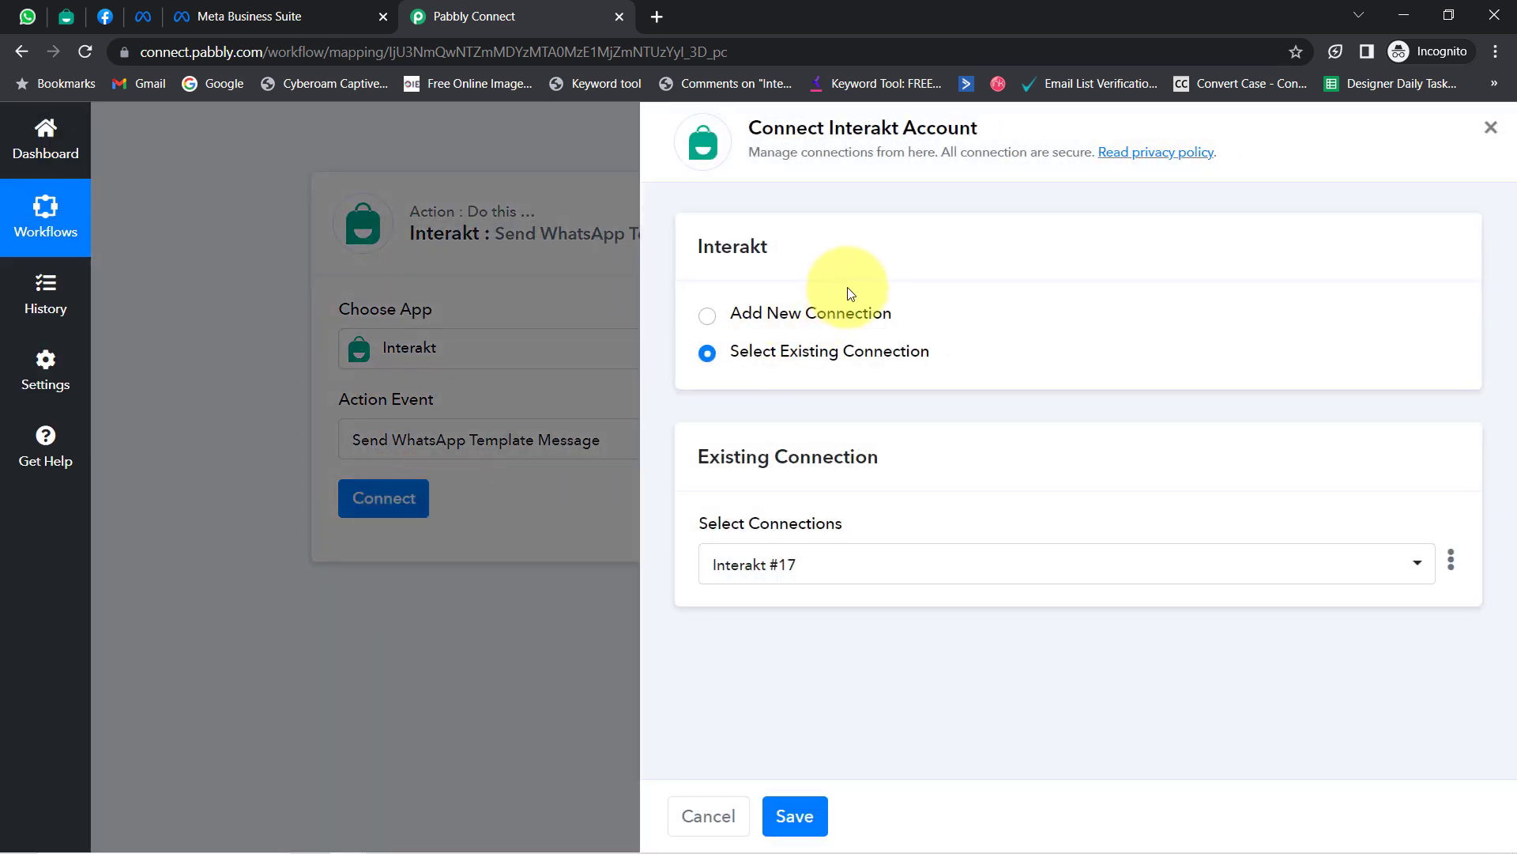
click(828, 308)
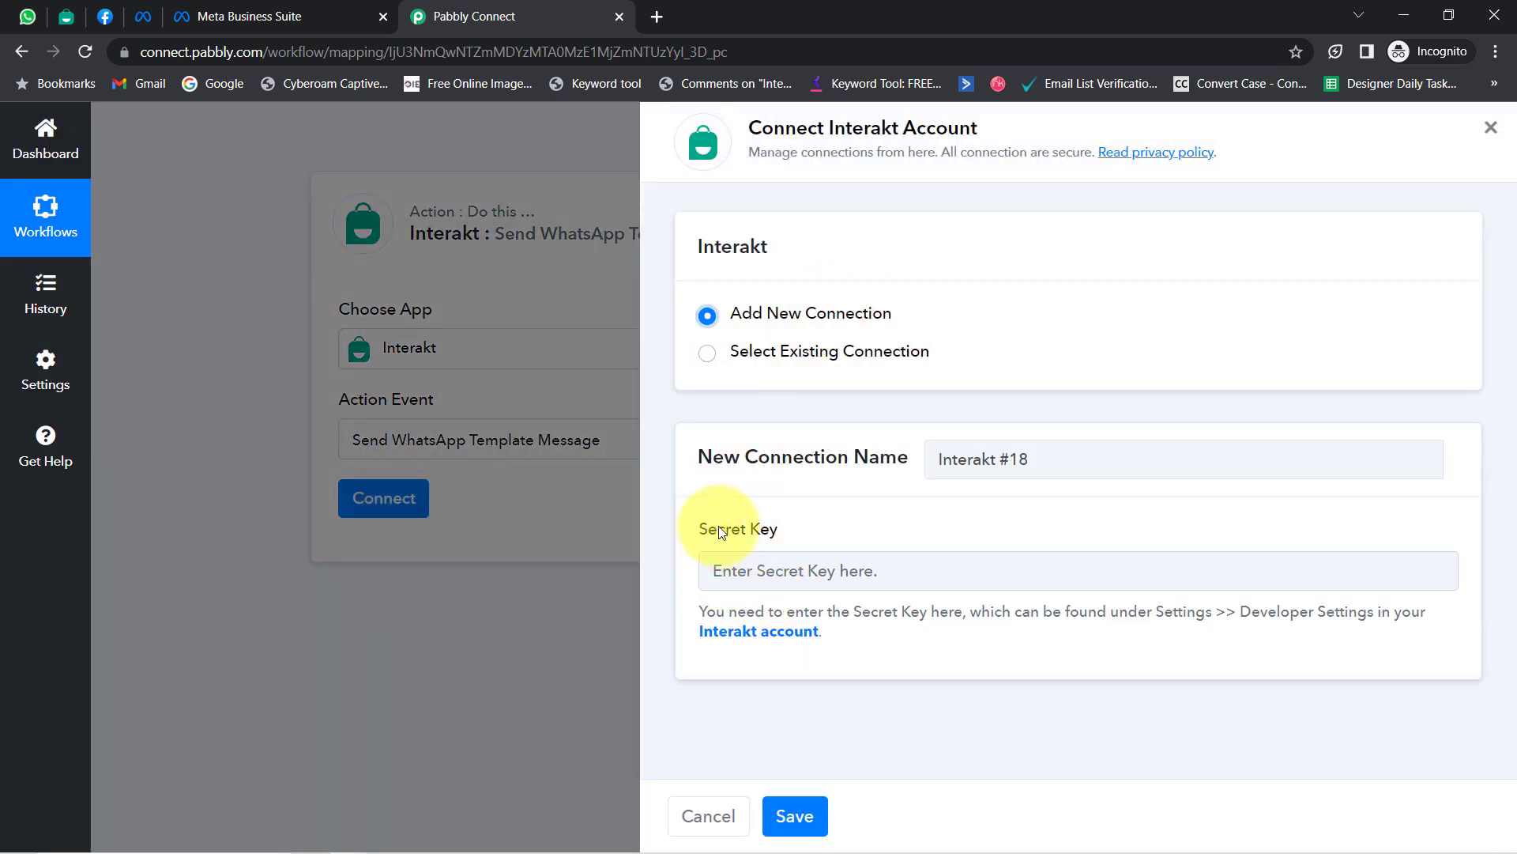
drag(709, 529, 773, 530)
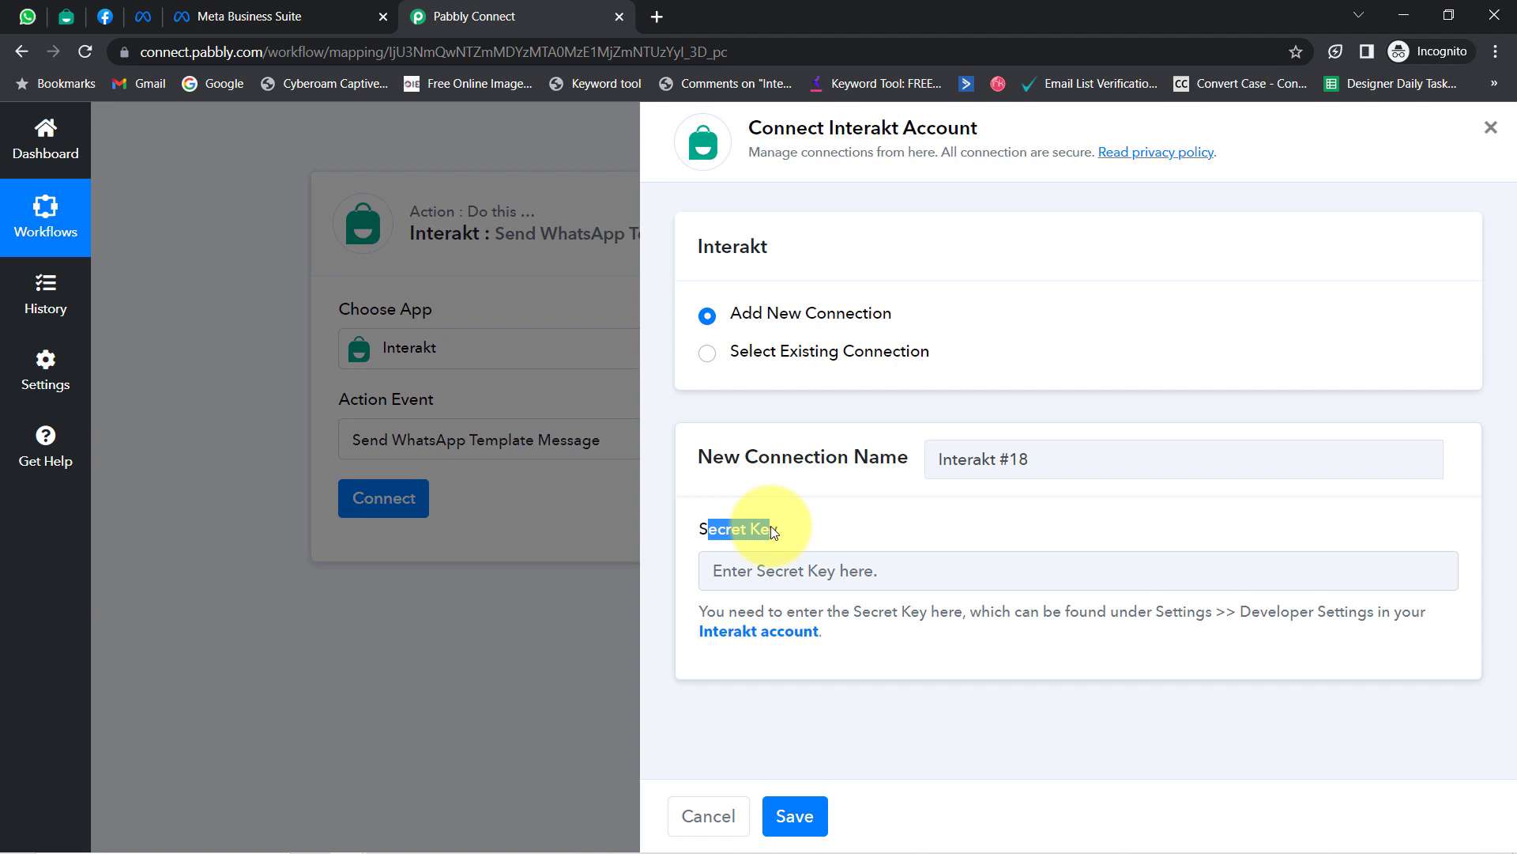
Check the Interakt account that is already open, then open its developer settings in a new tab from the connection form's account link.
click(67, 16)
double_click(244, 50)
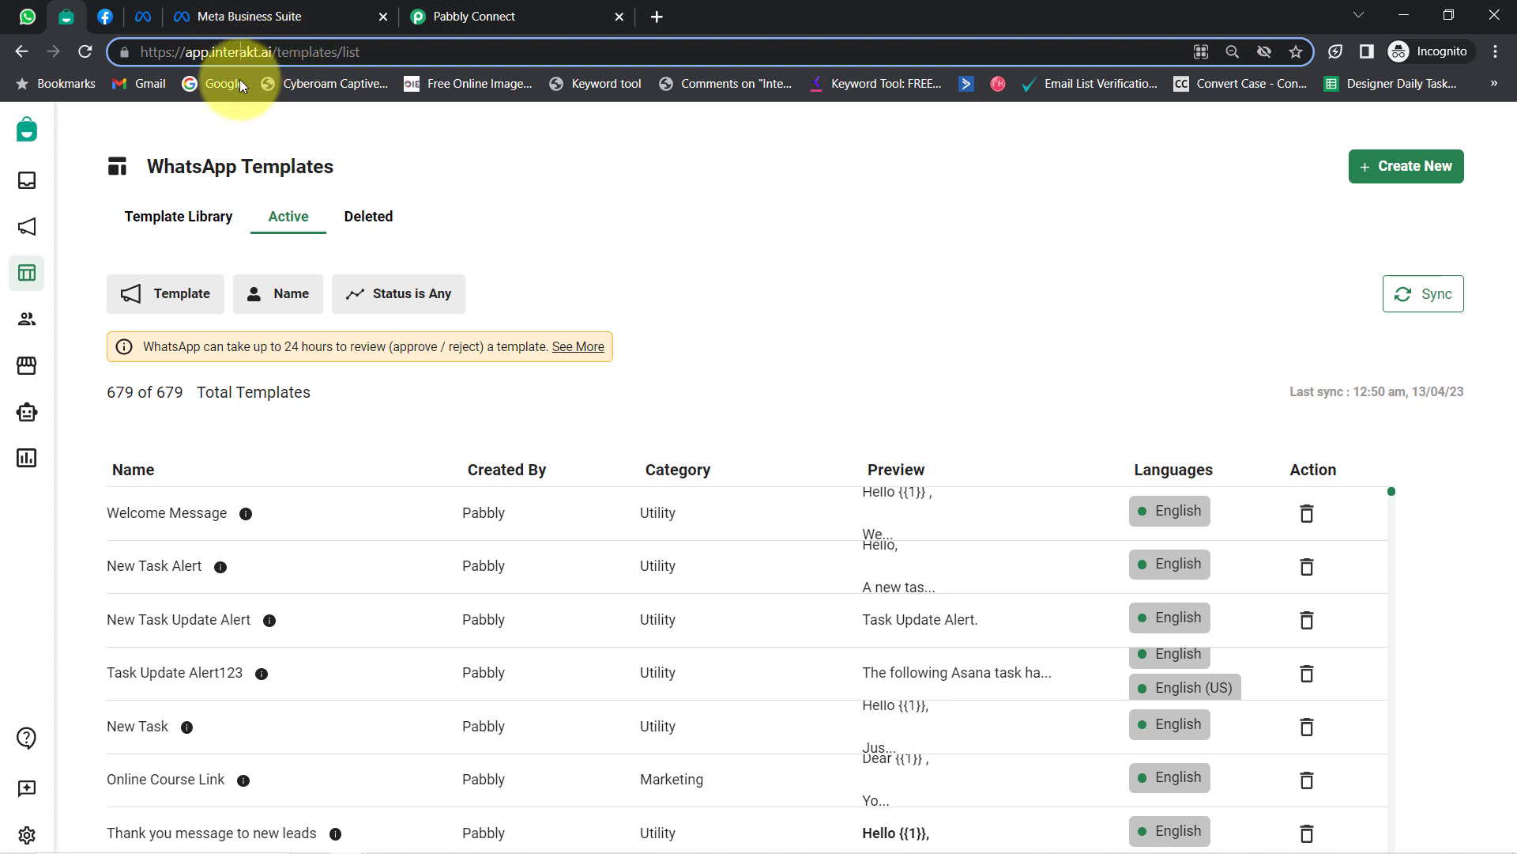
click(442, 15)
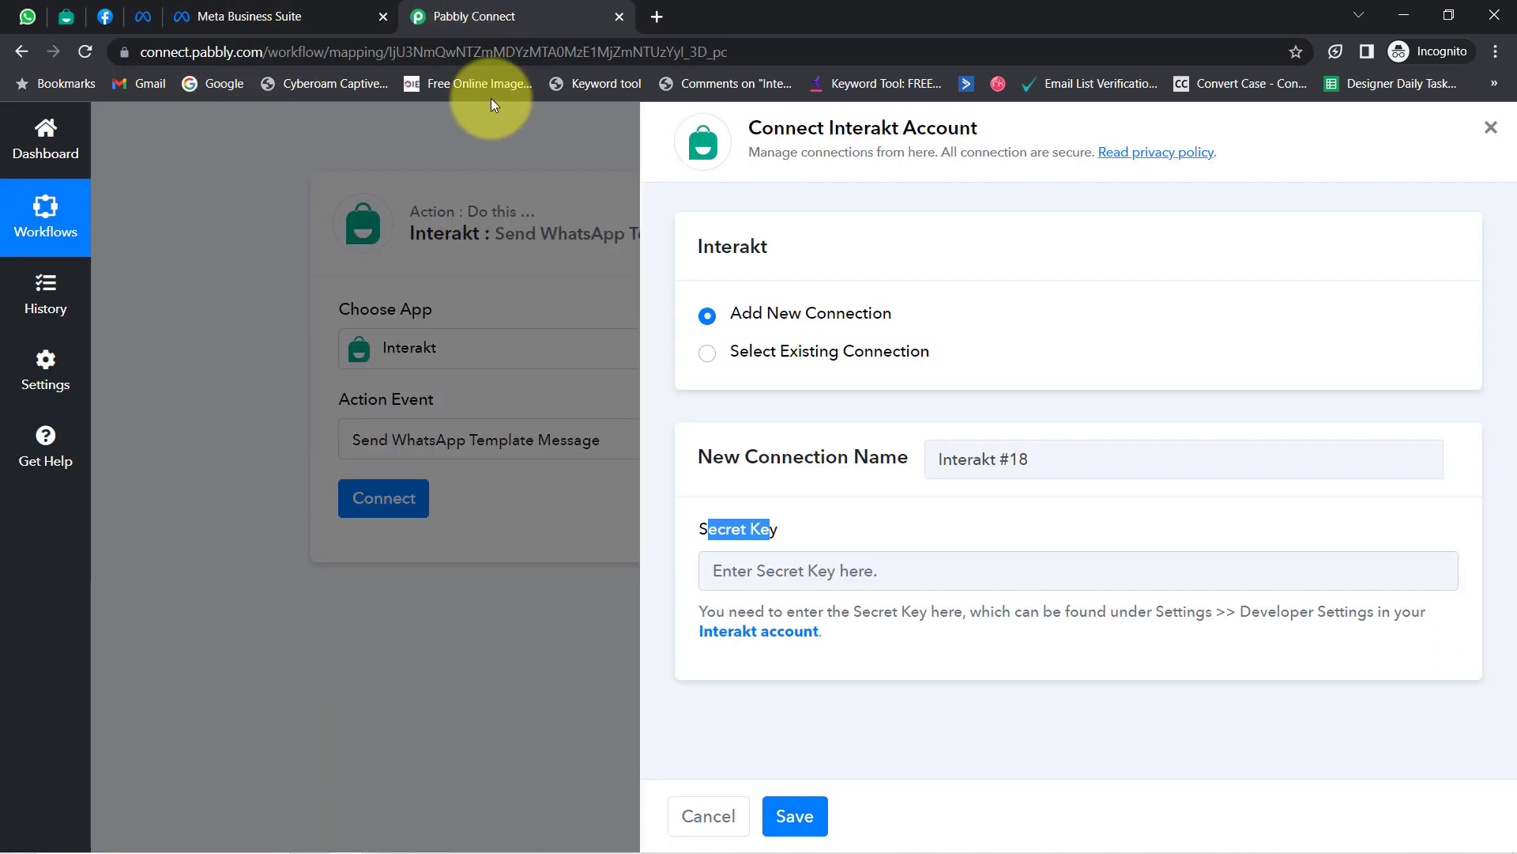
right_click(757, 642)
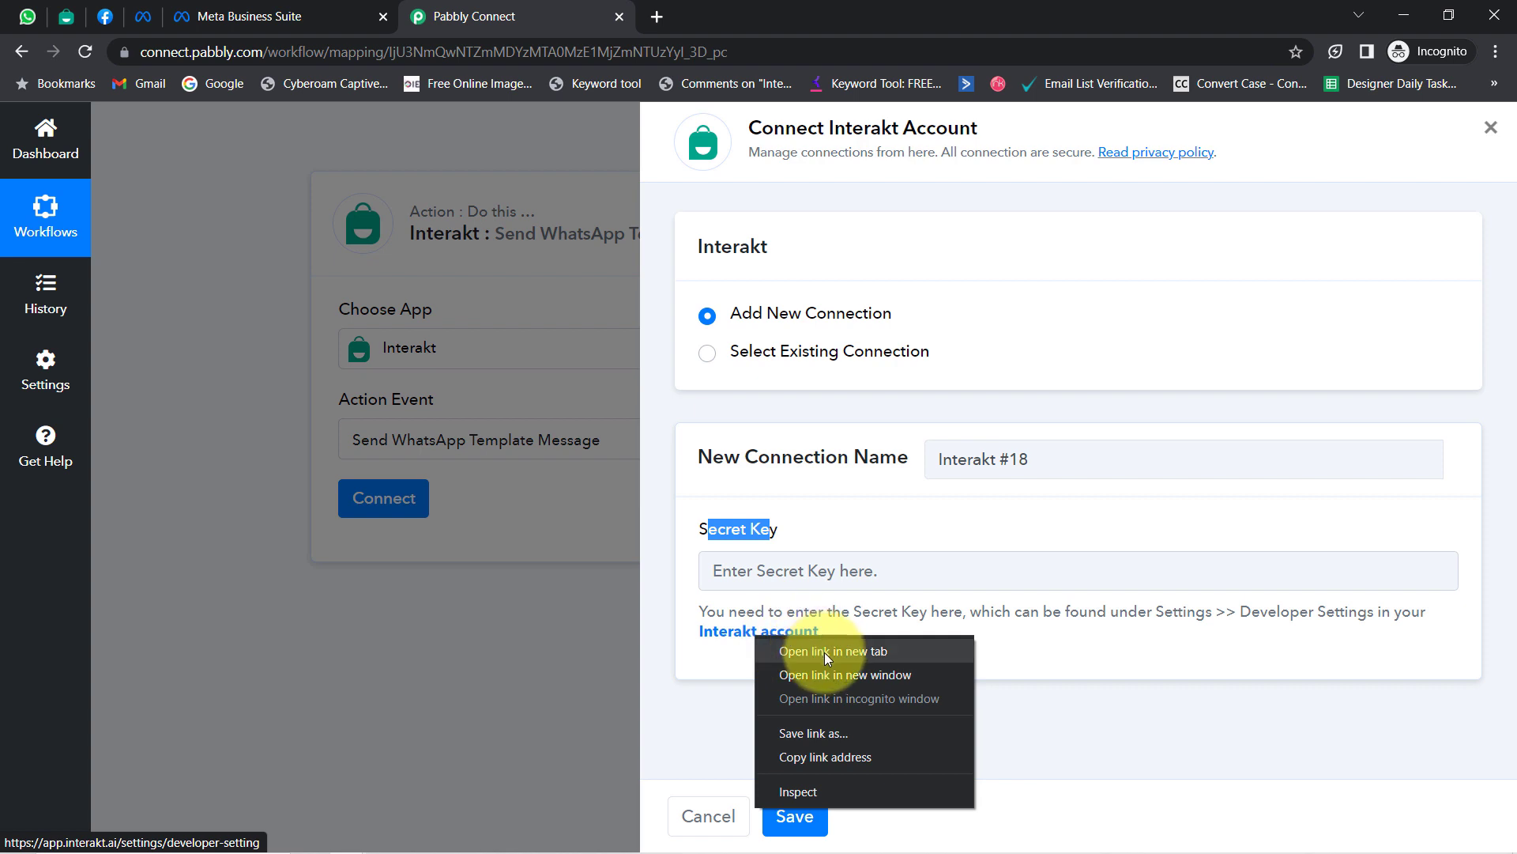
click(790, 654)
click(729, 6)
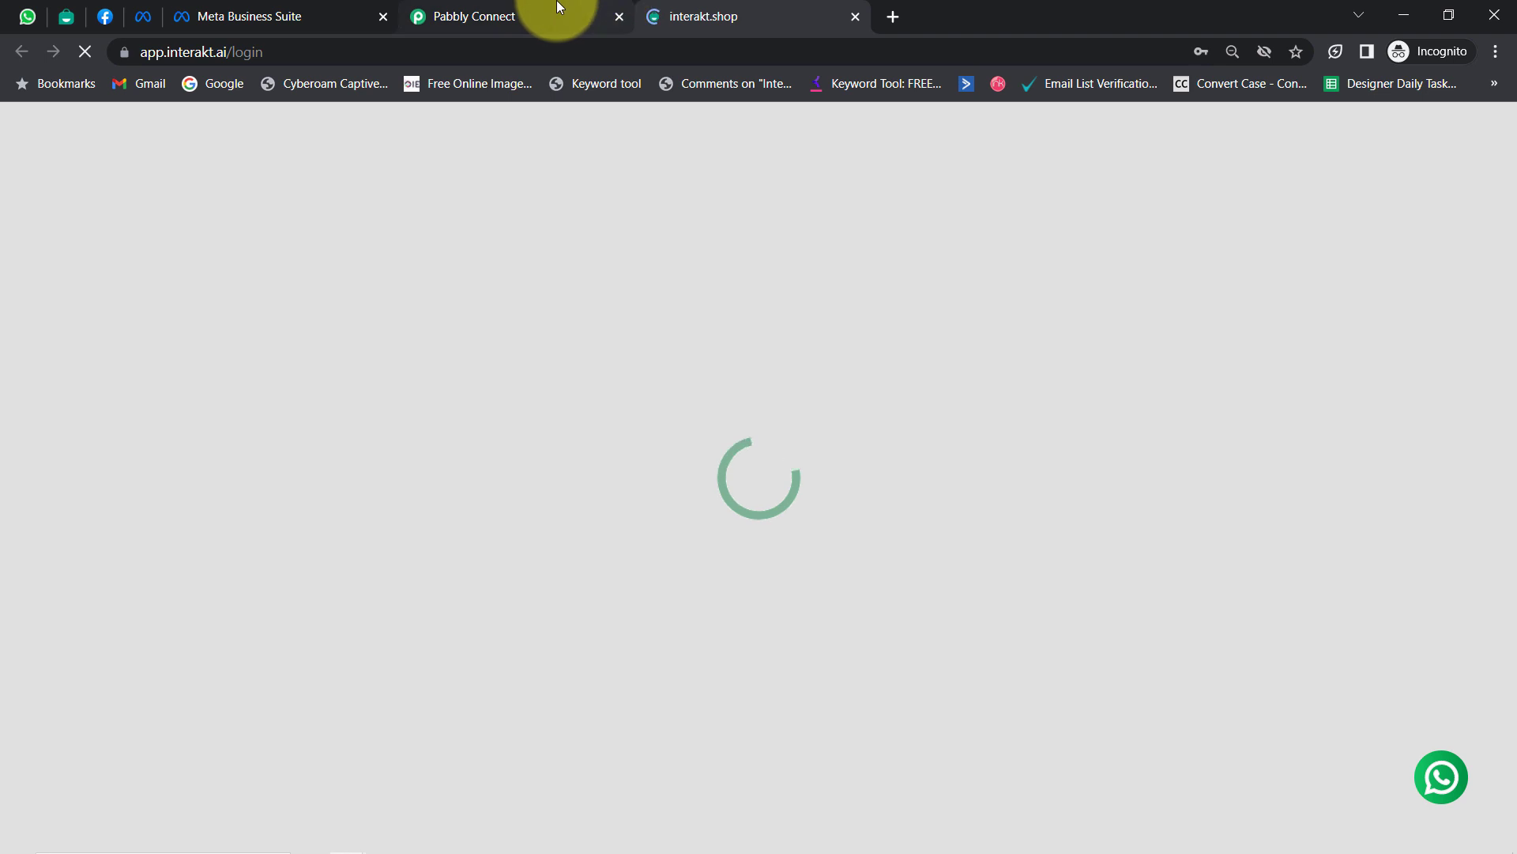
click(557, 6)
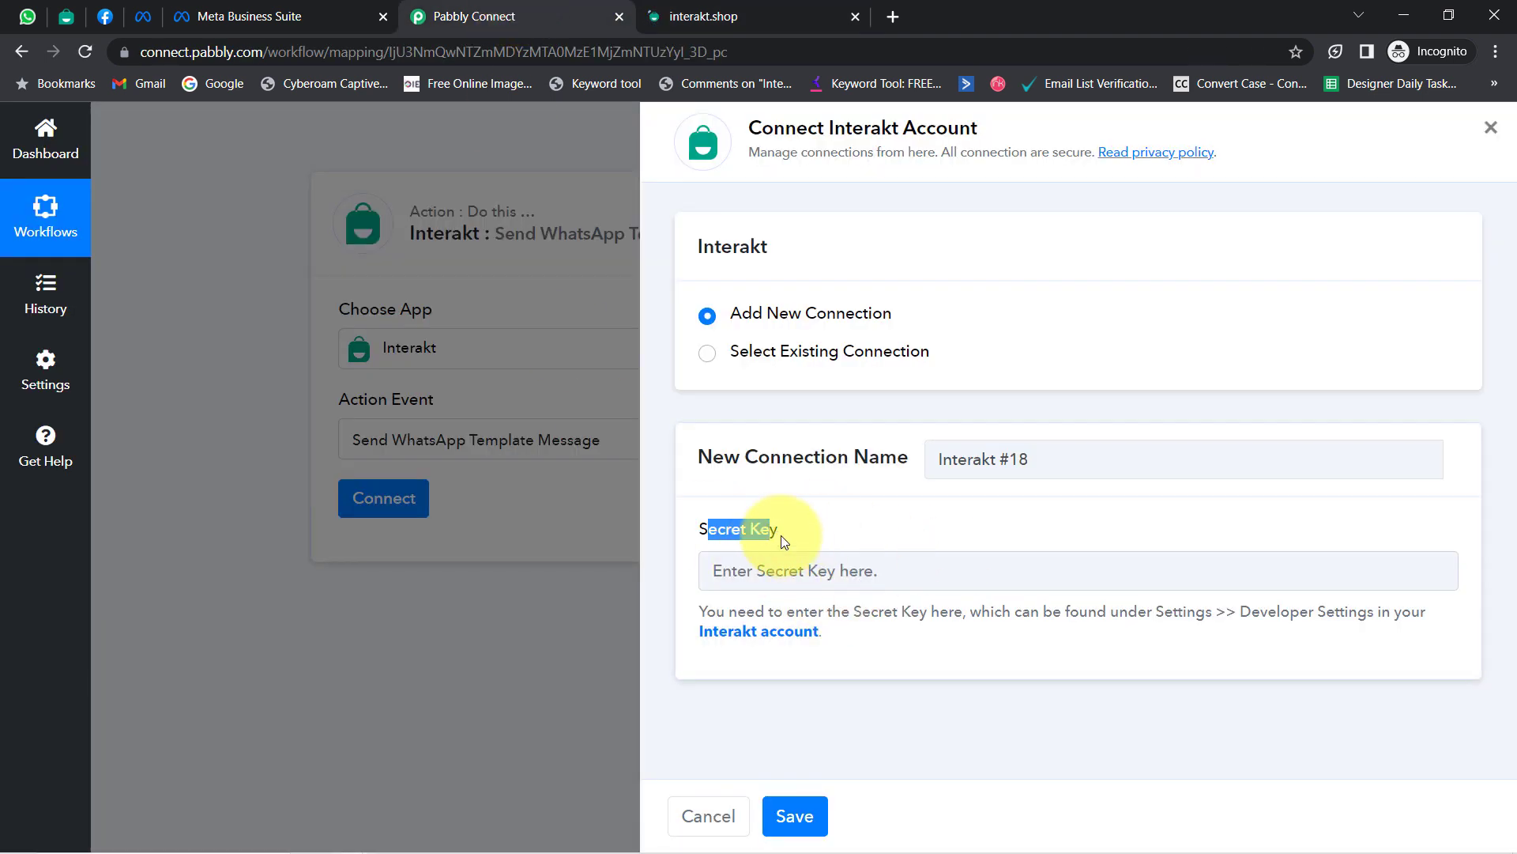
Copy the Secret Key from Interakt's Developer Settings and return to the Pabbly Connect connection form.
click(767, 8)
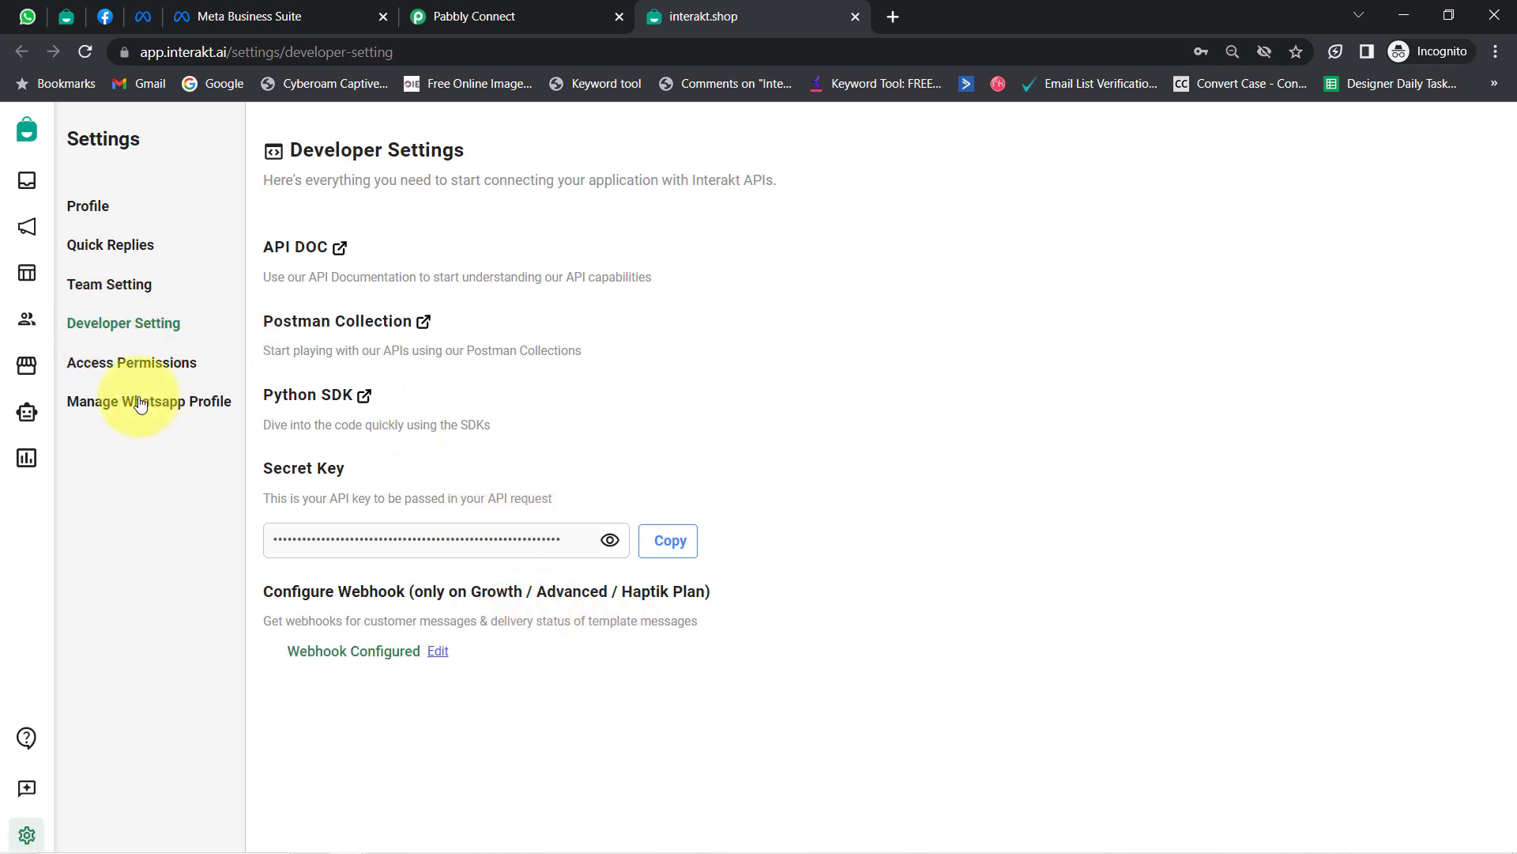
click(652, 544)
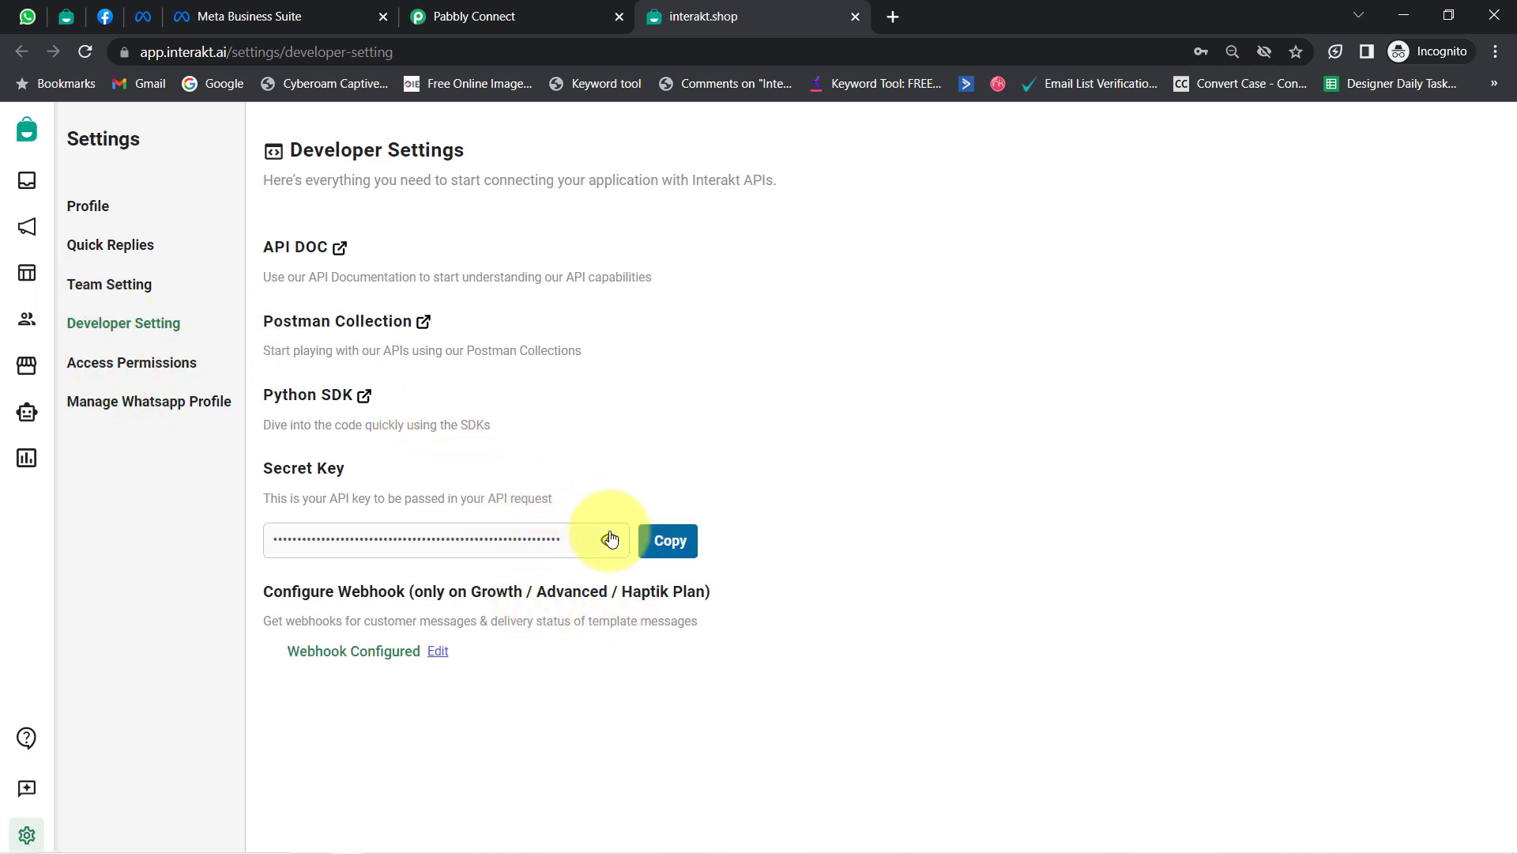
click(474, 15)
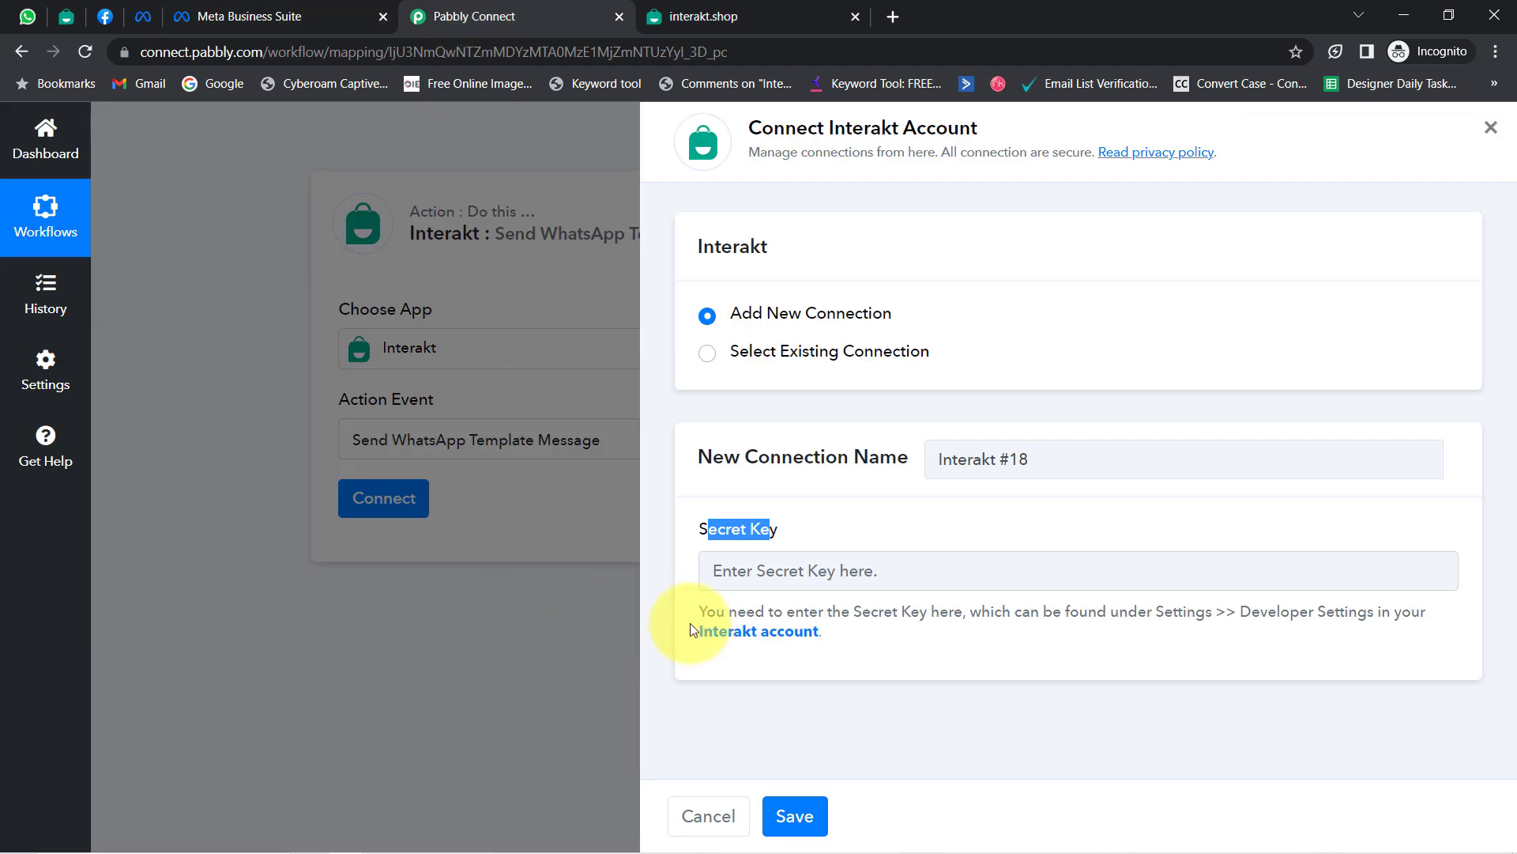
Paste the copied Secret Key into the new Interakt connection and save the connection.
click(757, 581)
key(ctrl+v)
click(794, 816)
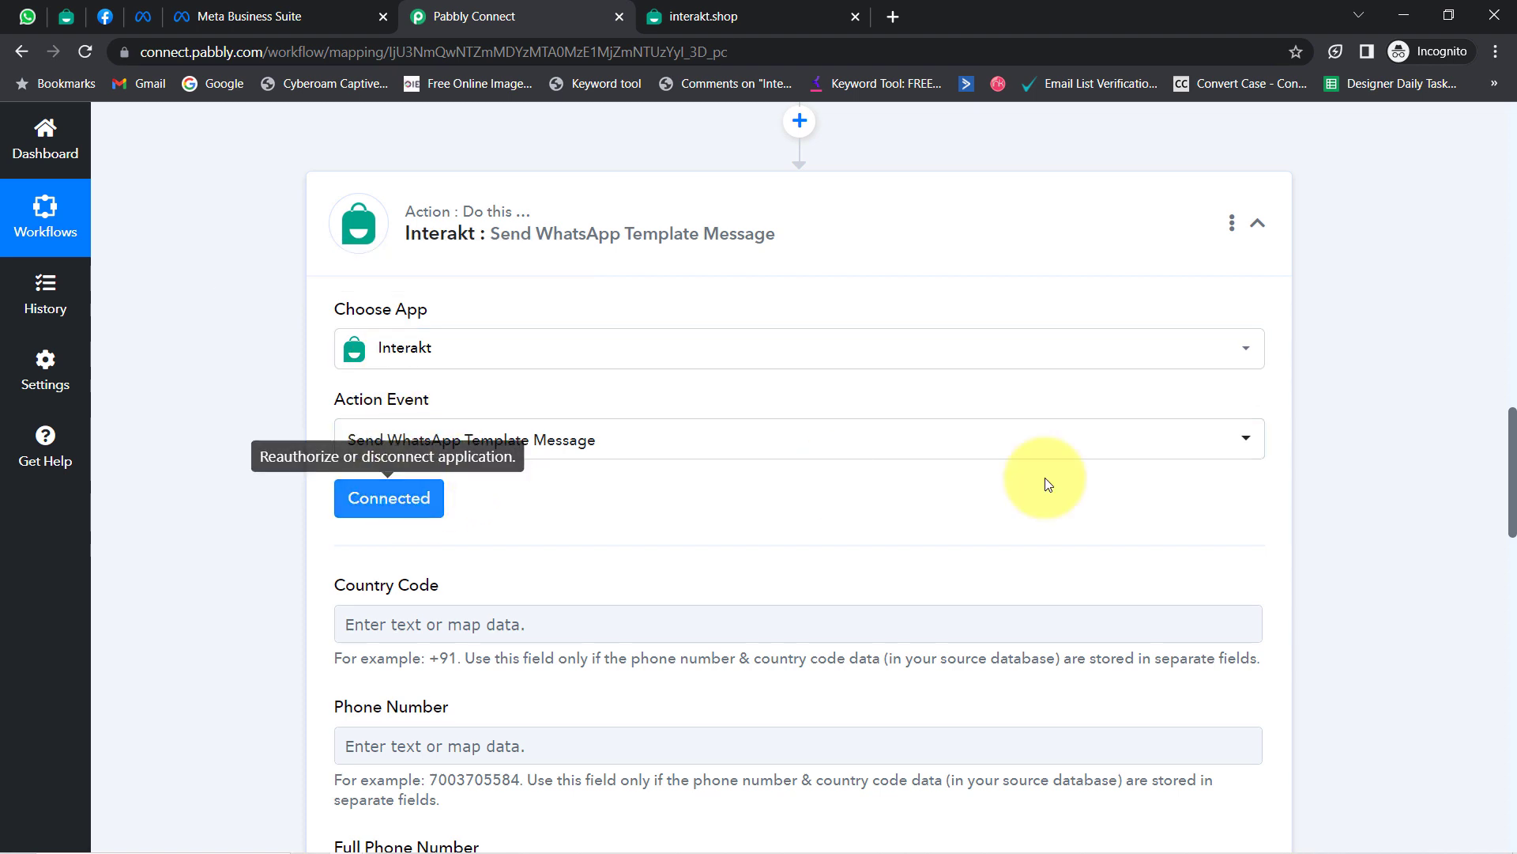
Review the Interakt action's country code and phone number fields, and the note on which of them are mandatory.
drag(1513, 427, 1513, 486)
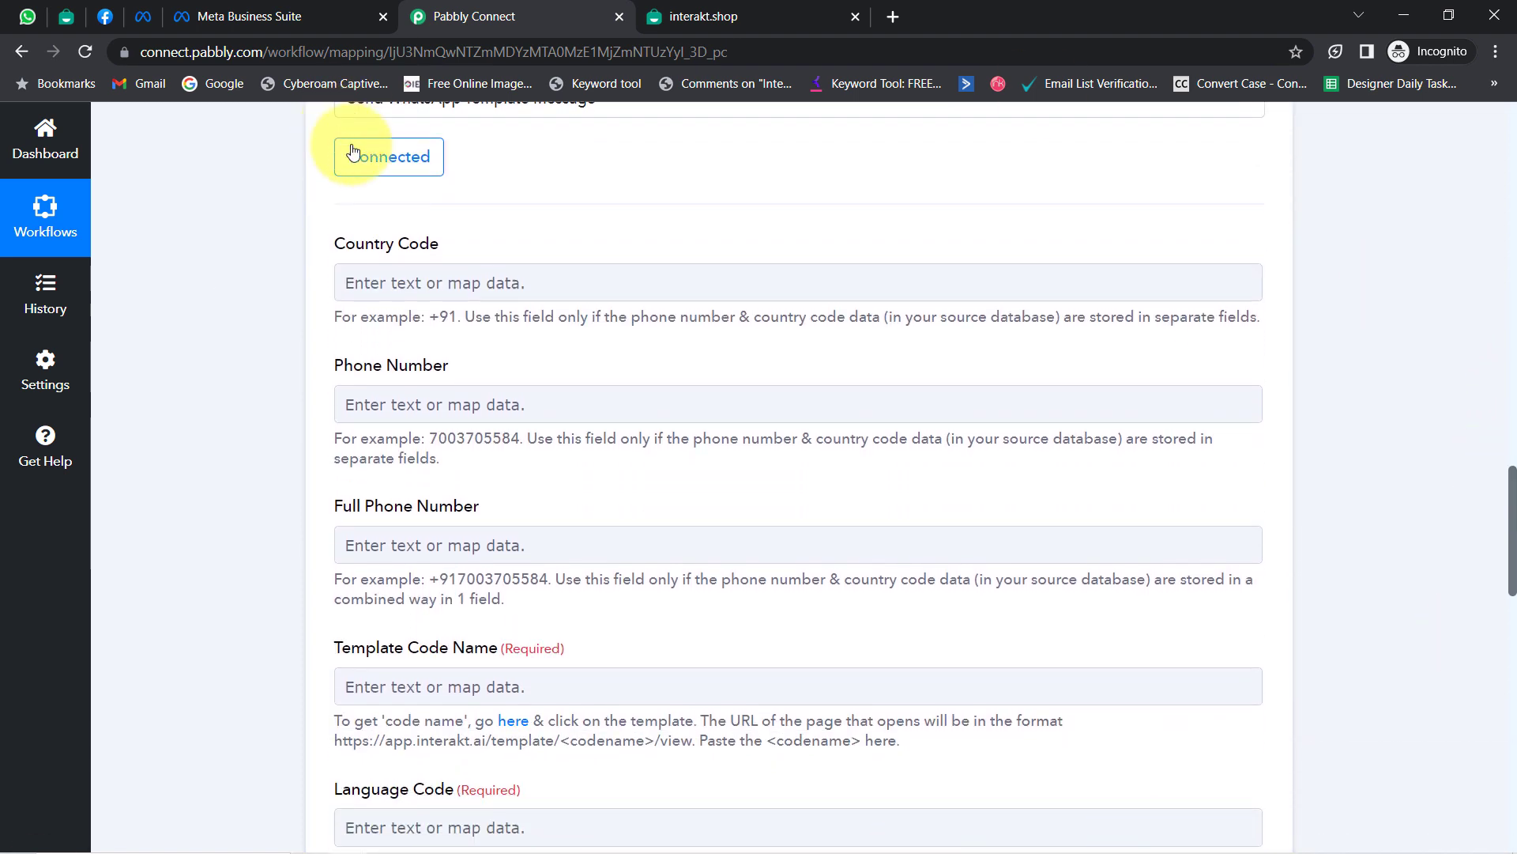
drag(329, 362, 382, 414)
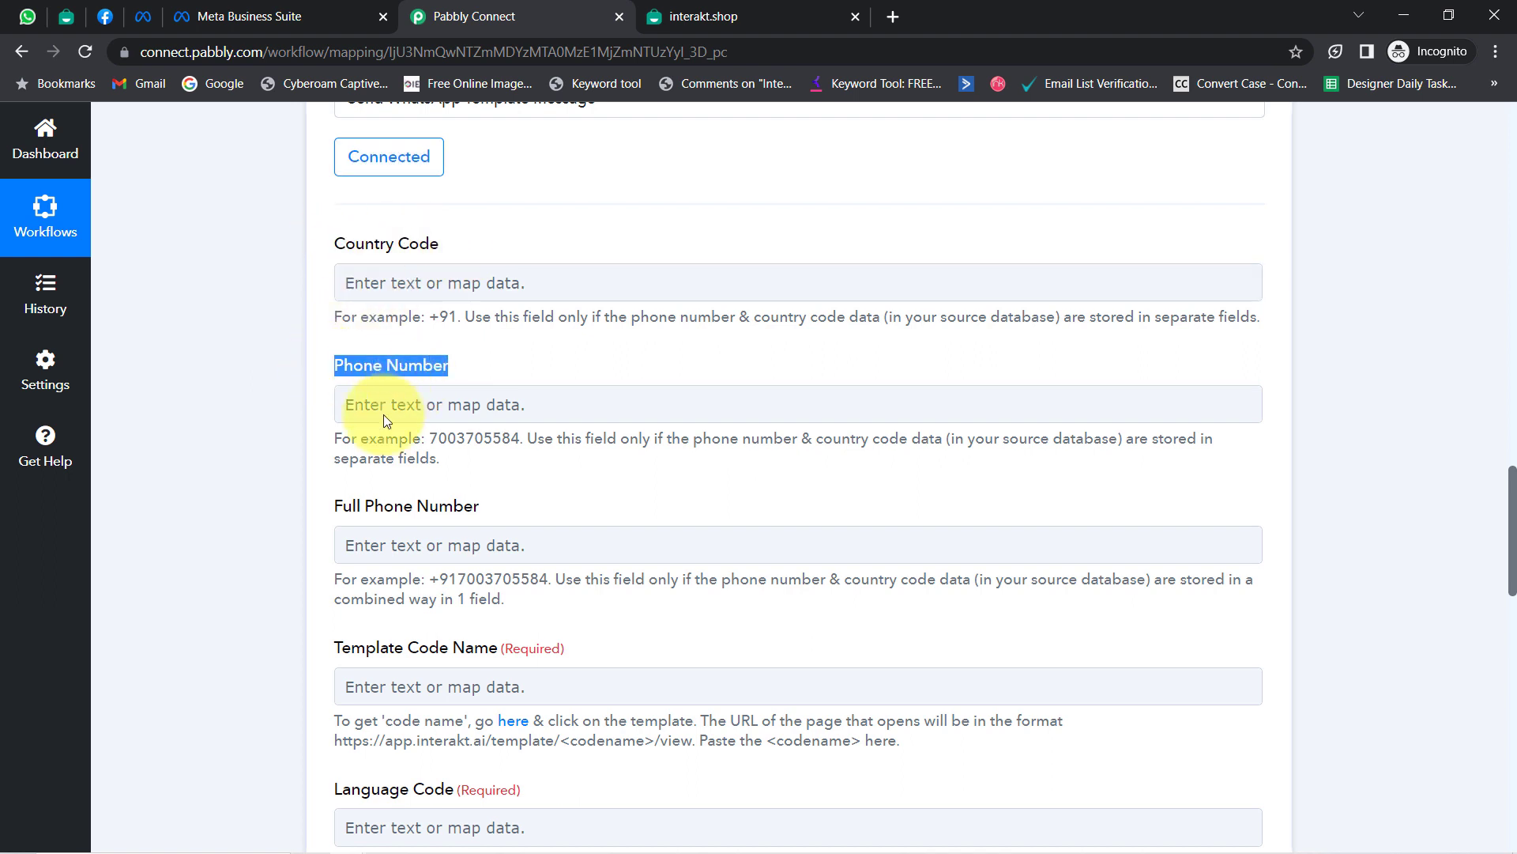
drag(320, 510, 427, 519)
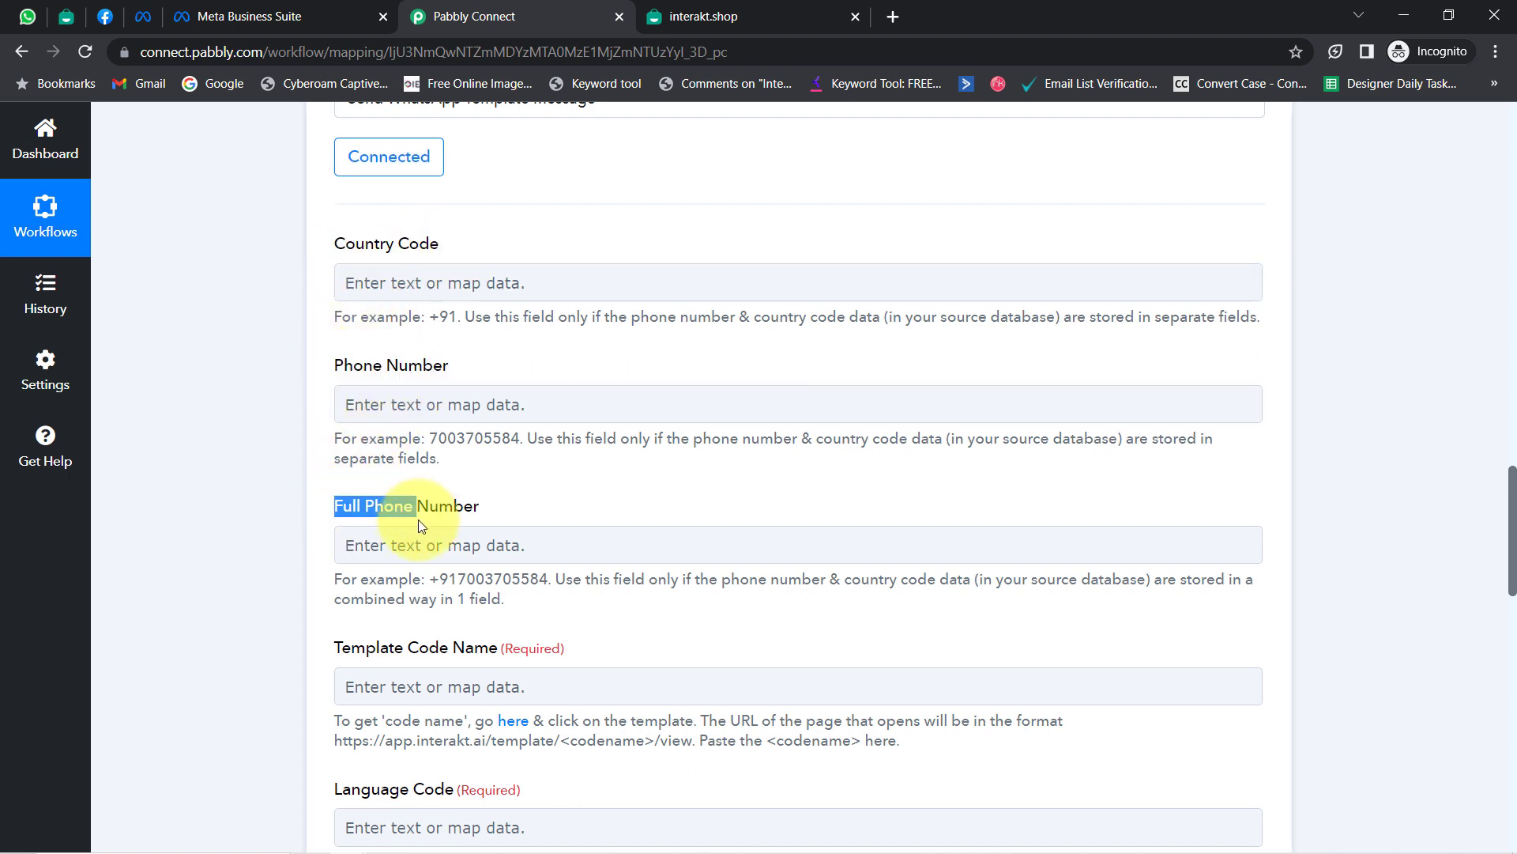
click(239, 463)
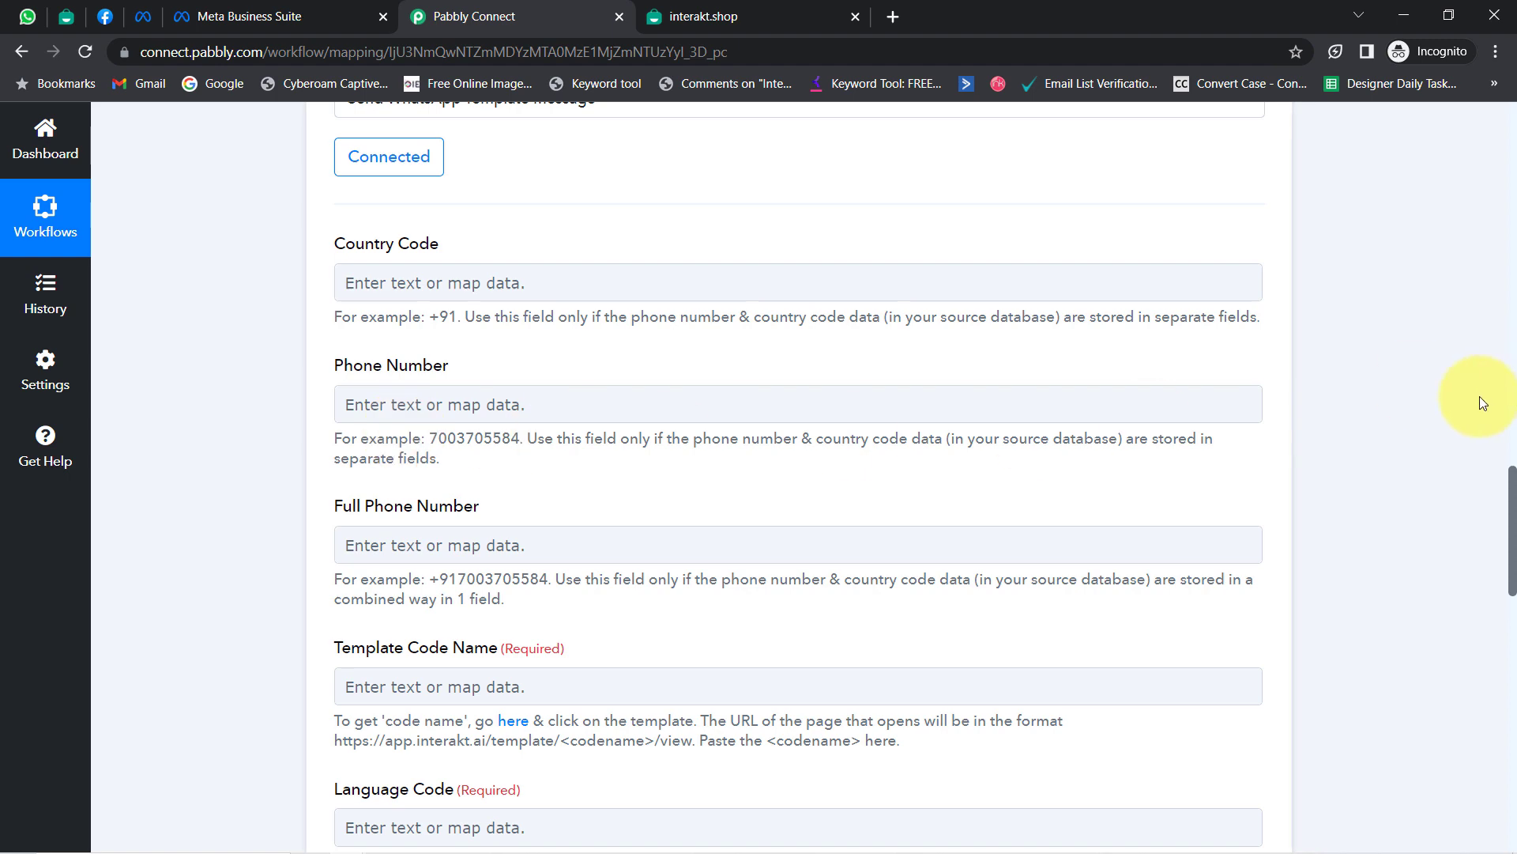
drag(1512, 491, 1482, 666)
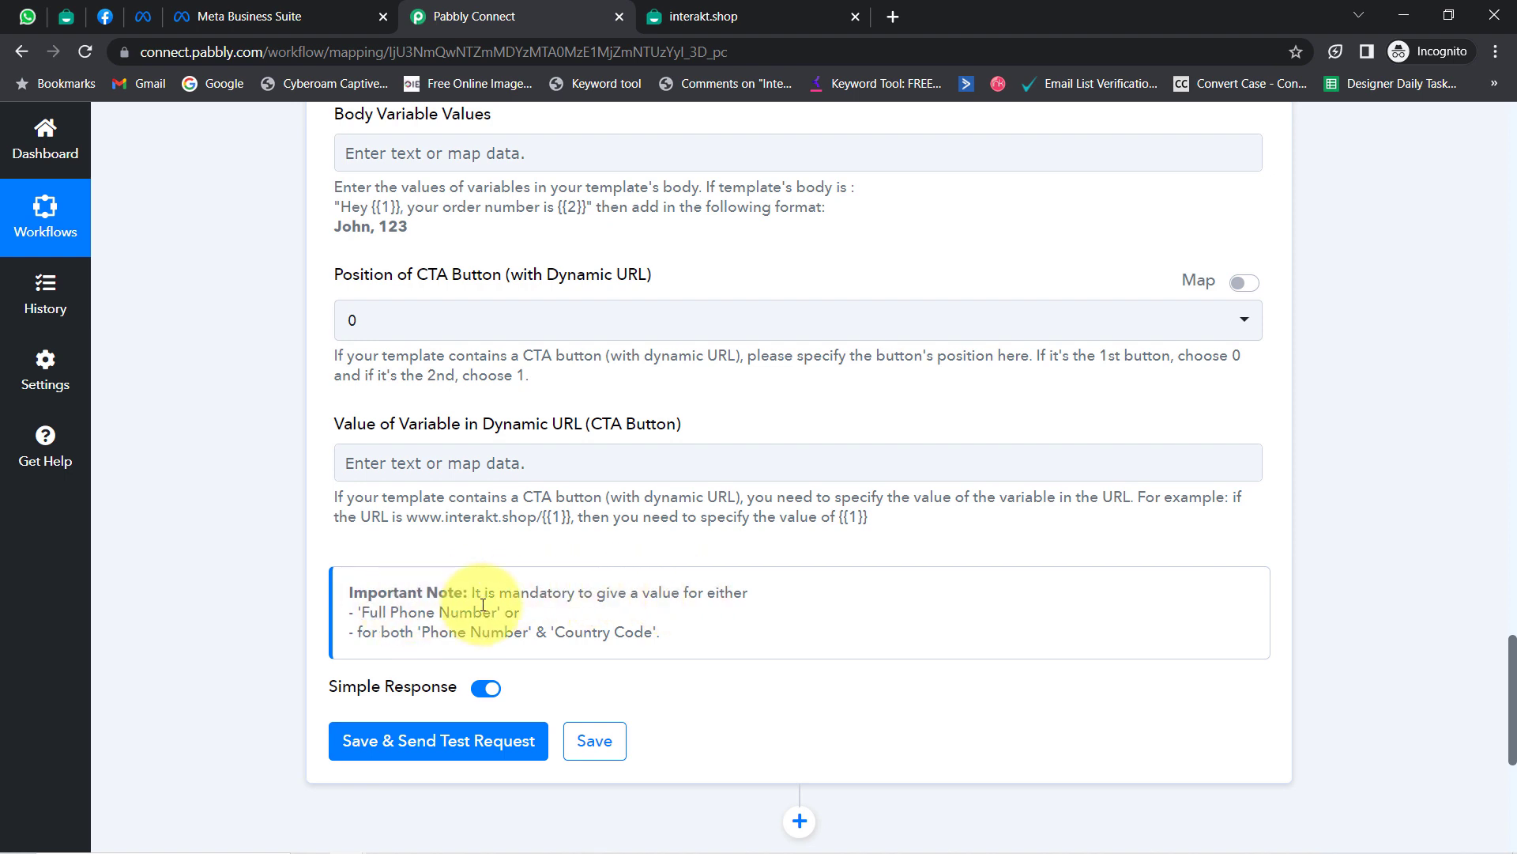
drag(512, 593, 605, 631)
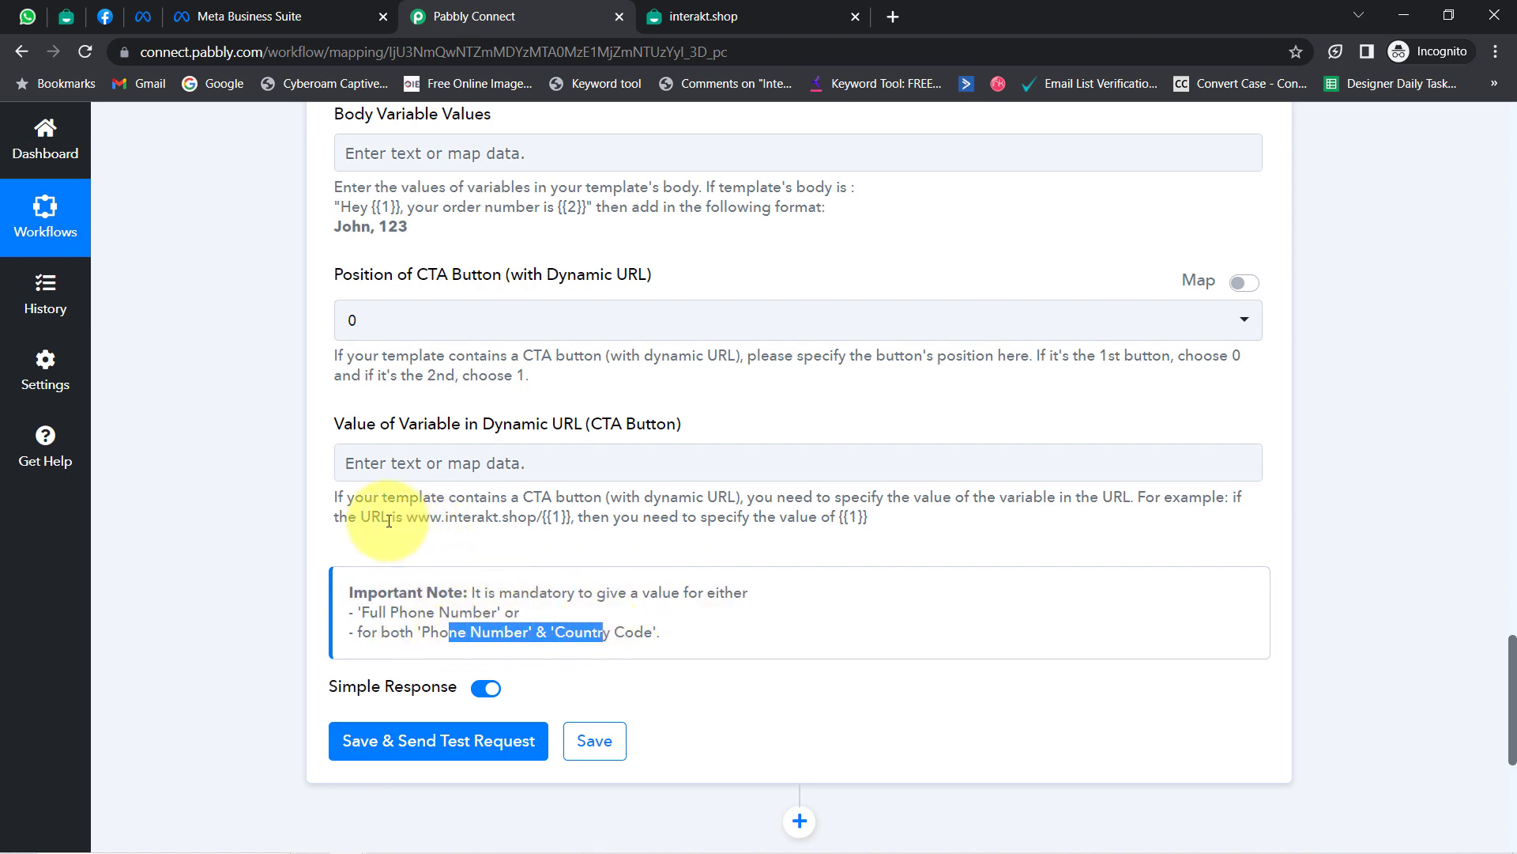
click(261, 526)
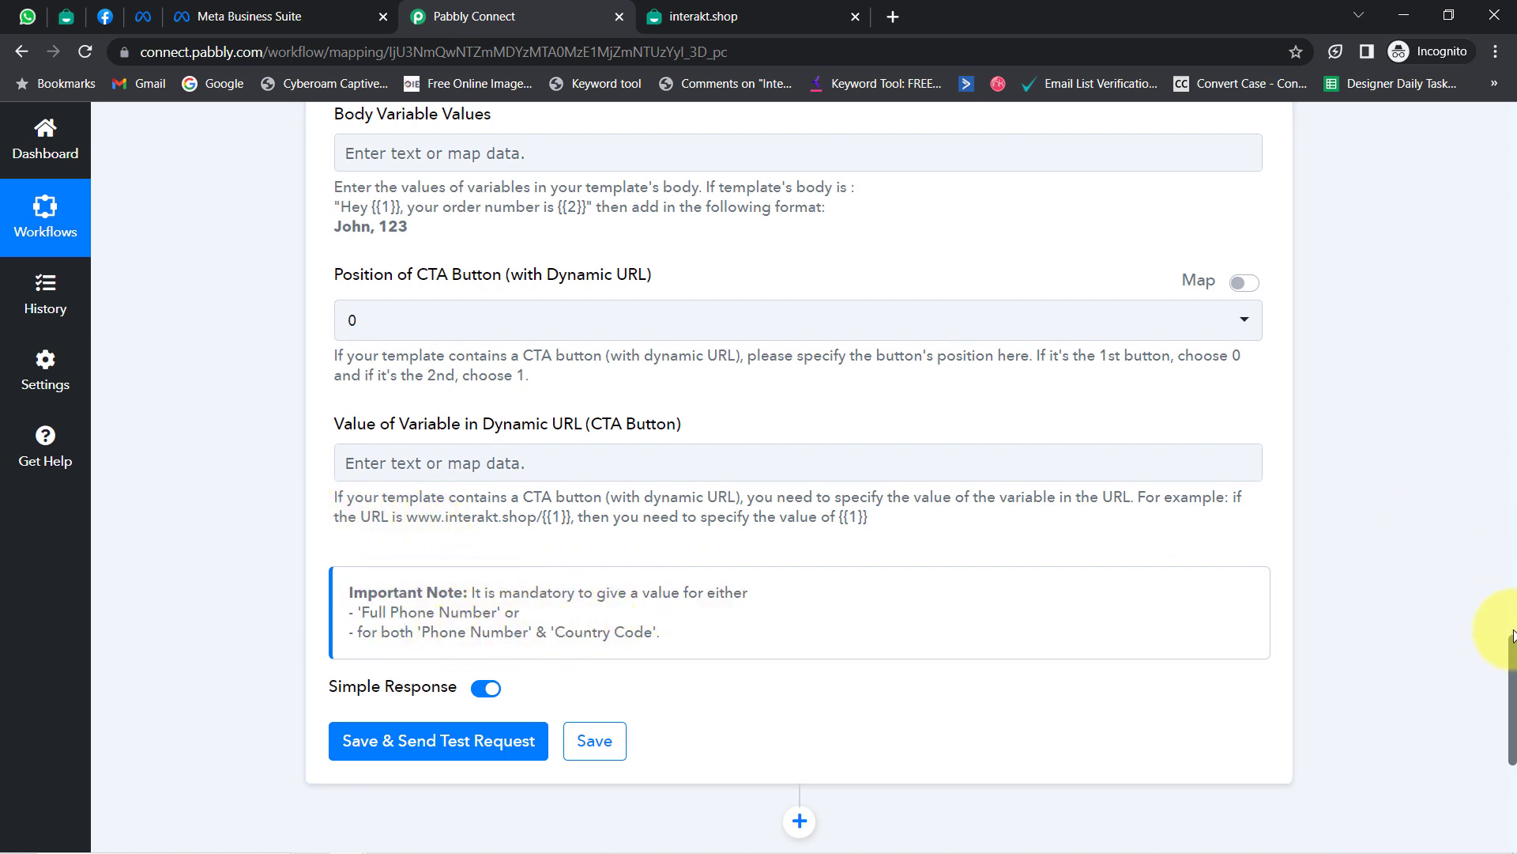
scroll(1513, 632, up, 10)
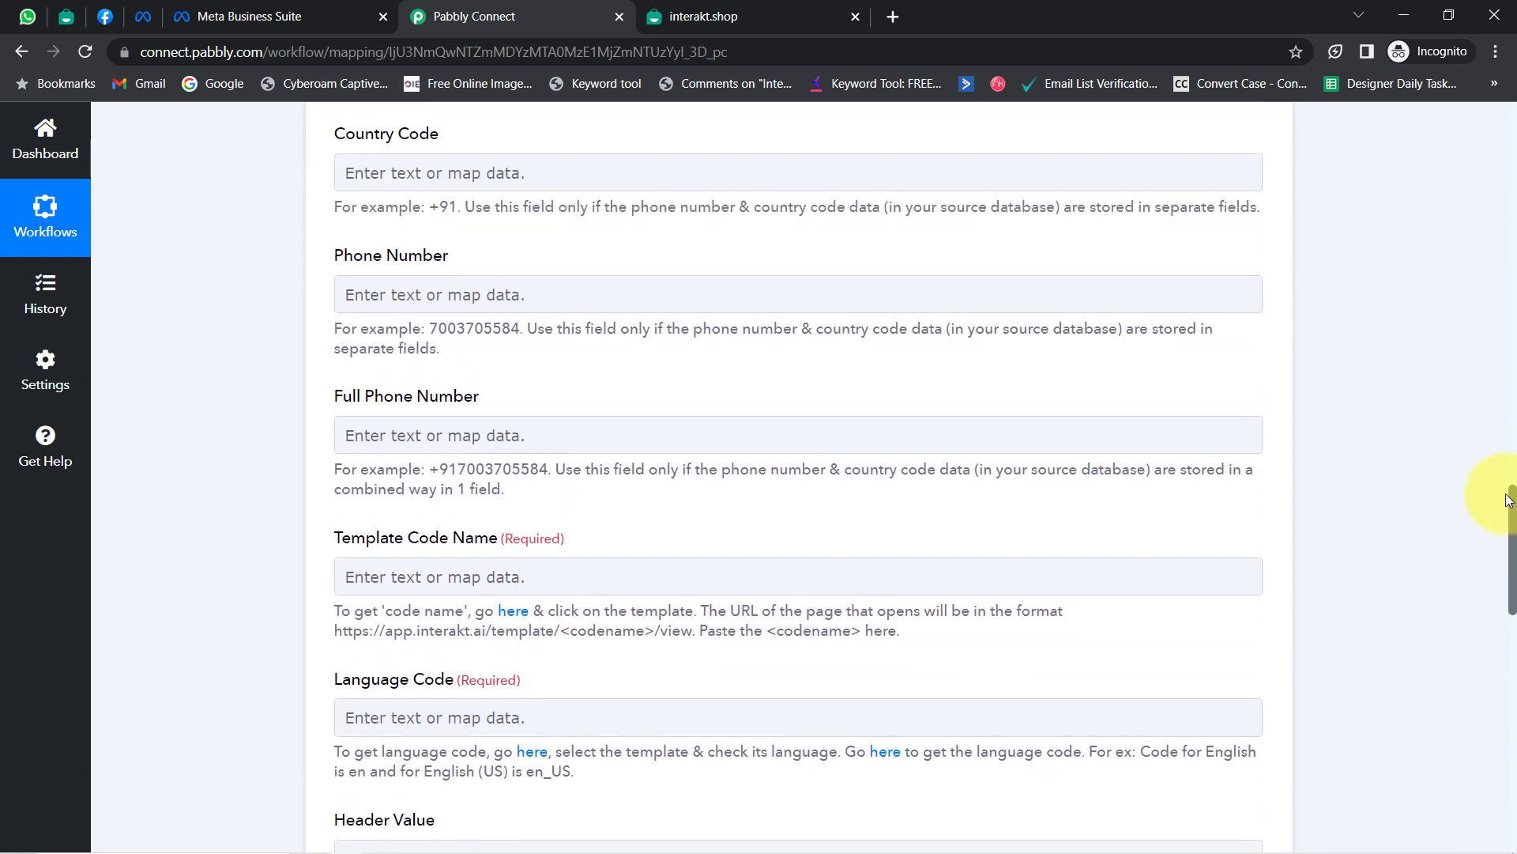
Compare the phone number format in the Facebook lead response with the examples under the Interakt phone number fields.
drag(1509, 499, 1483, 328)
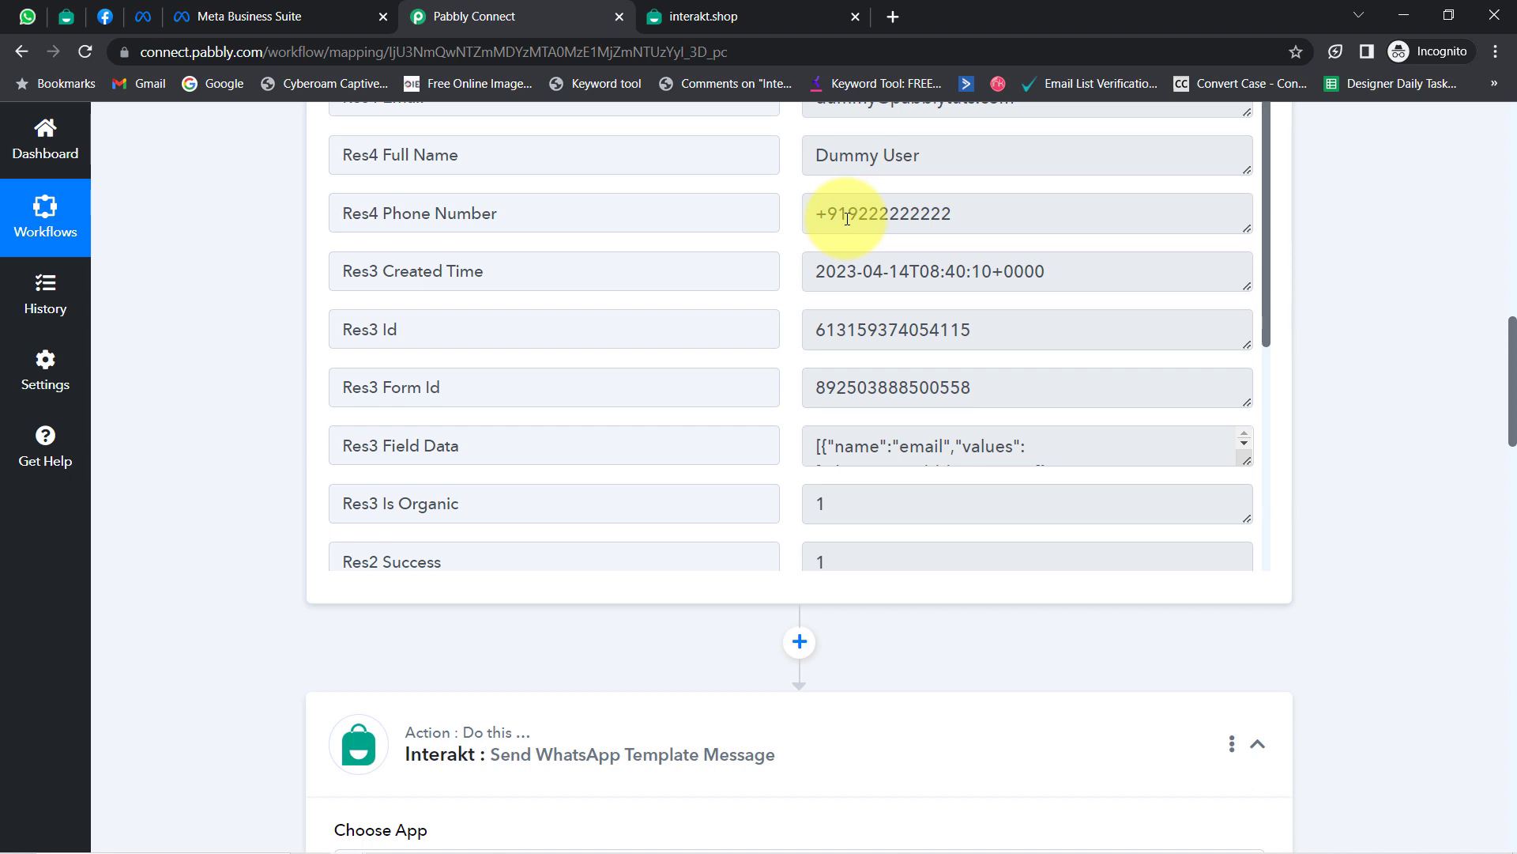
drag(848, 219, 784, 221)
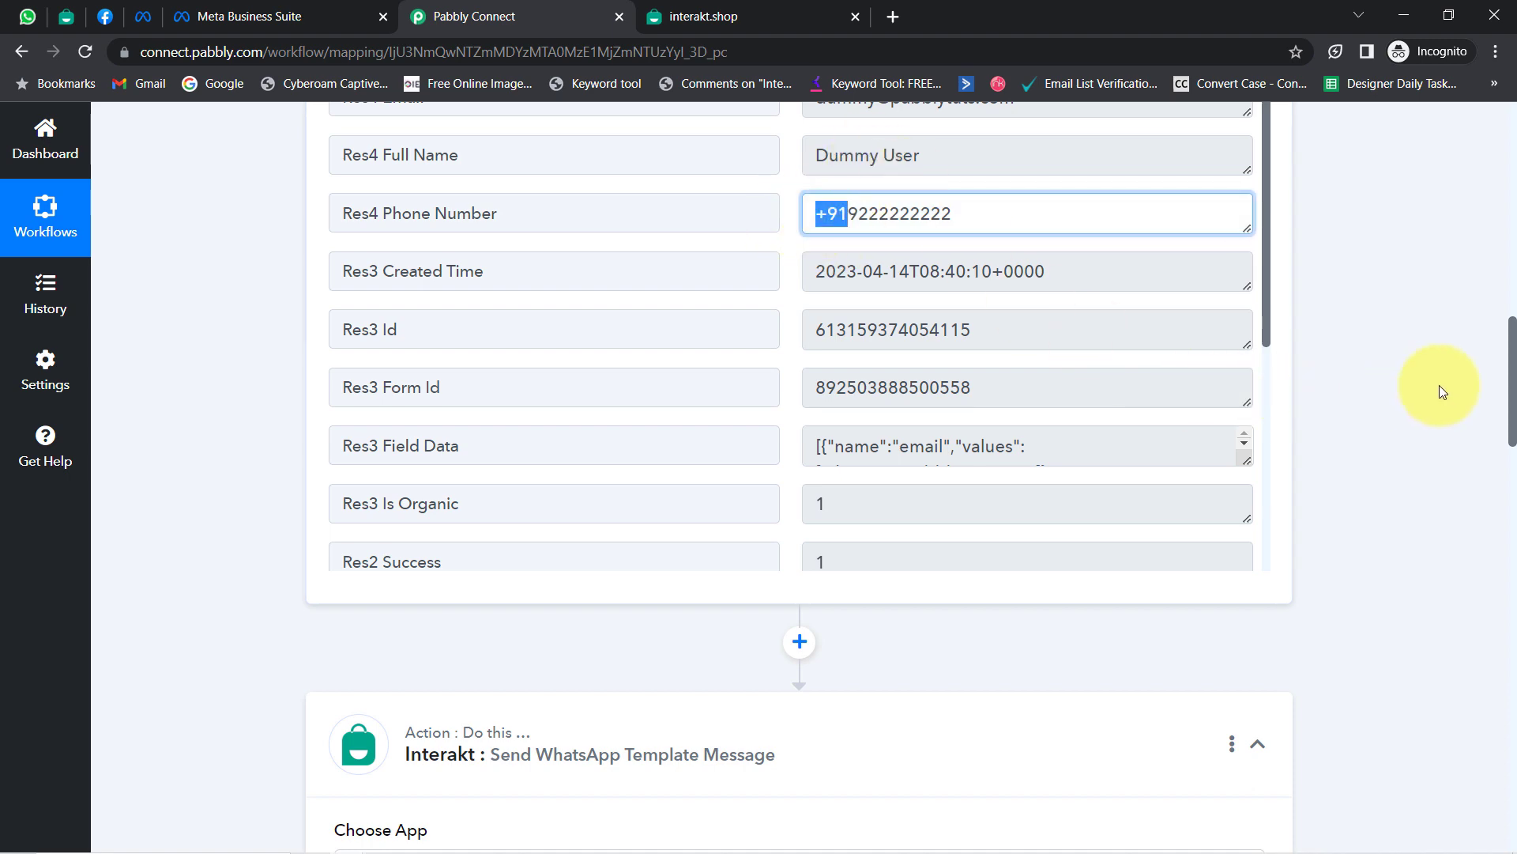
drag(1514, 389, 1471, 546)
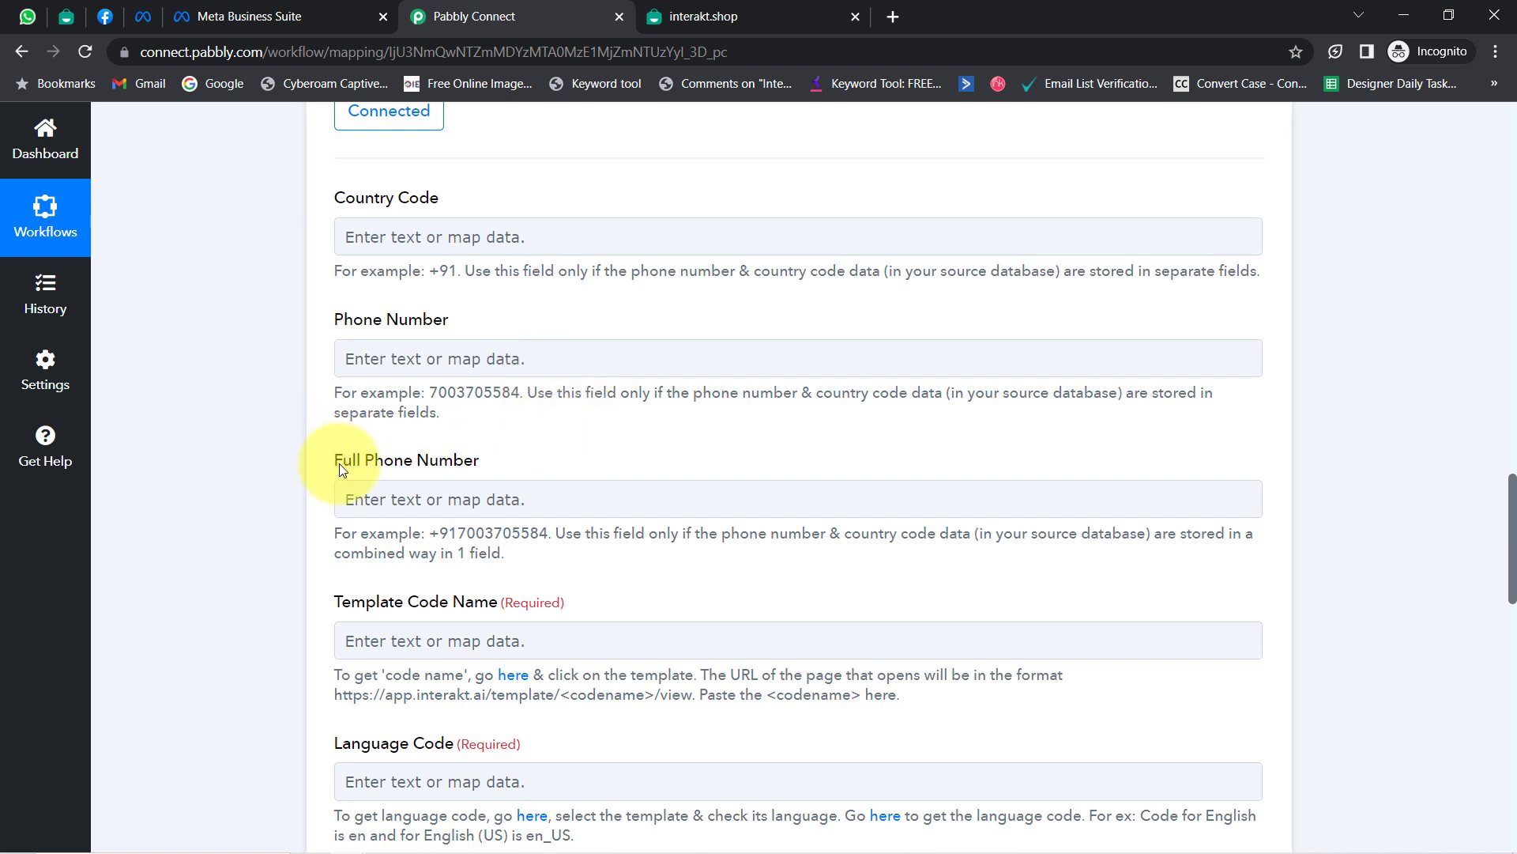
drag(342, 470, 447, 475)
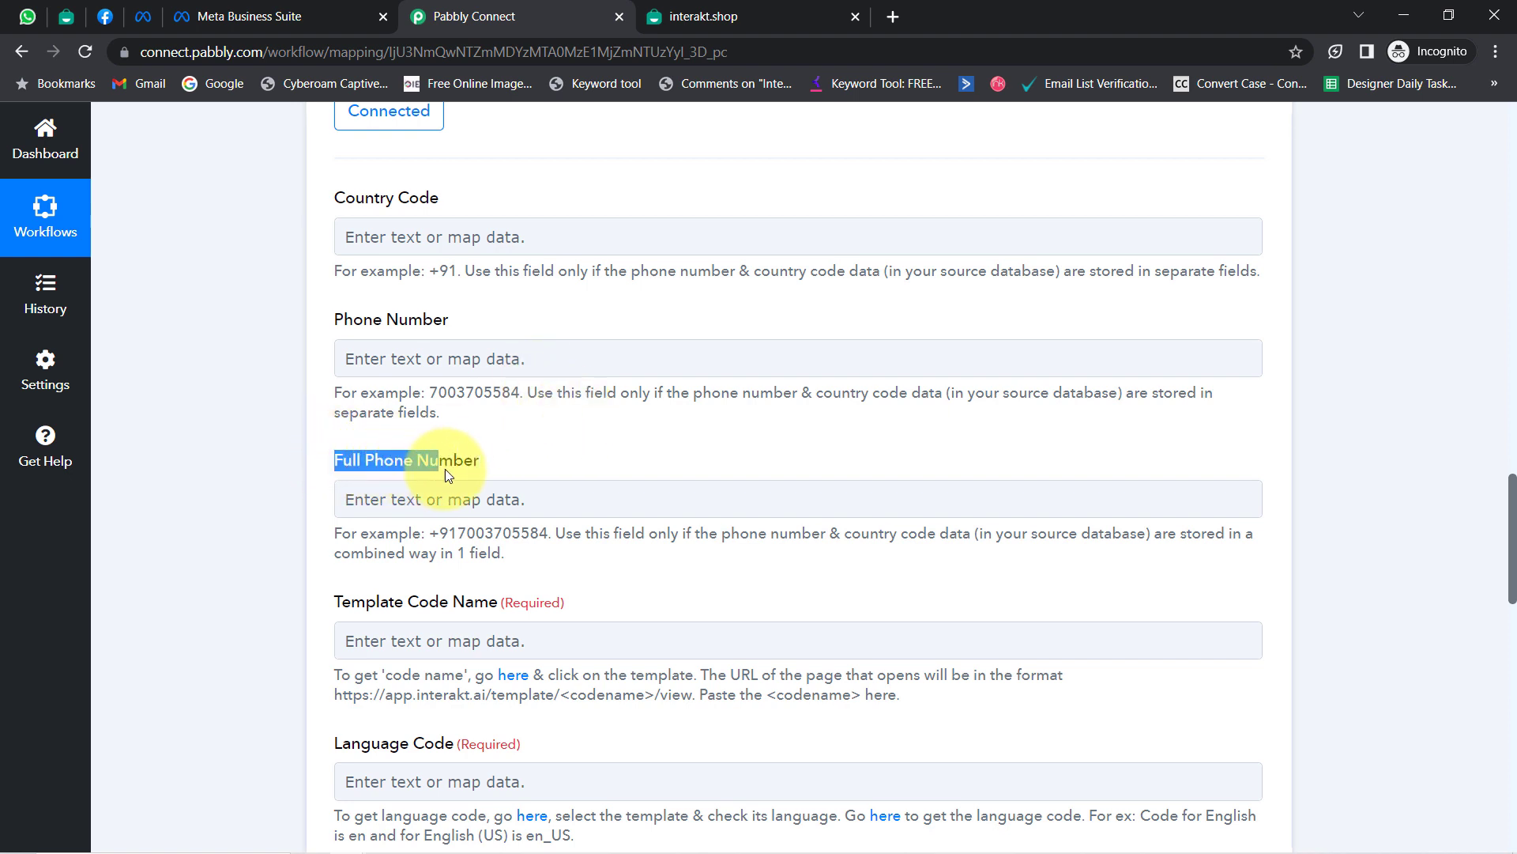
click(460, 535)
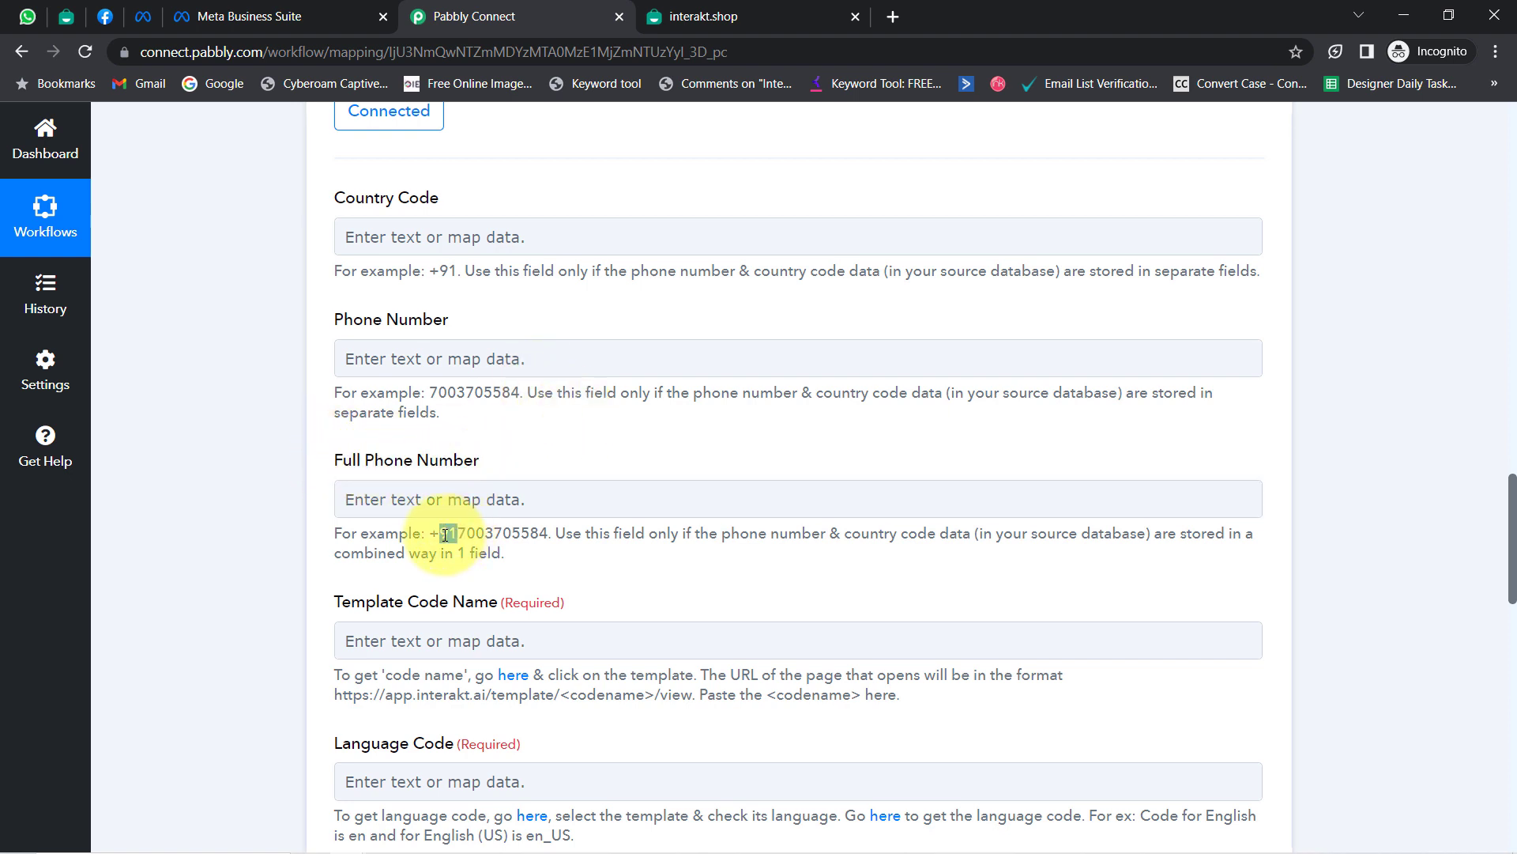
drag(427, 393, 523, 388)
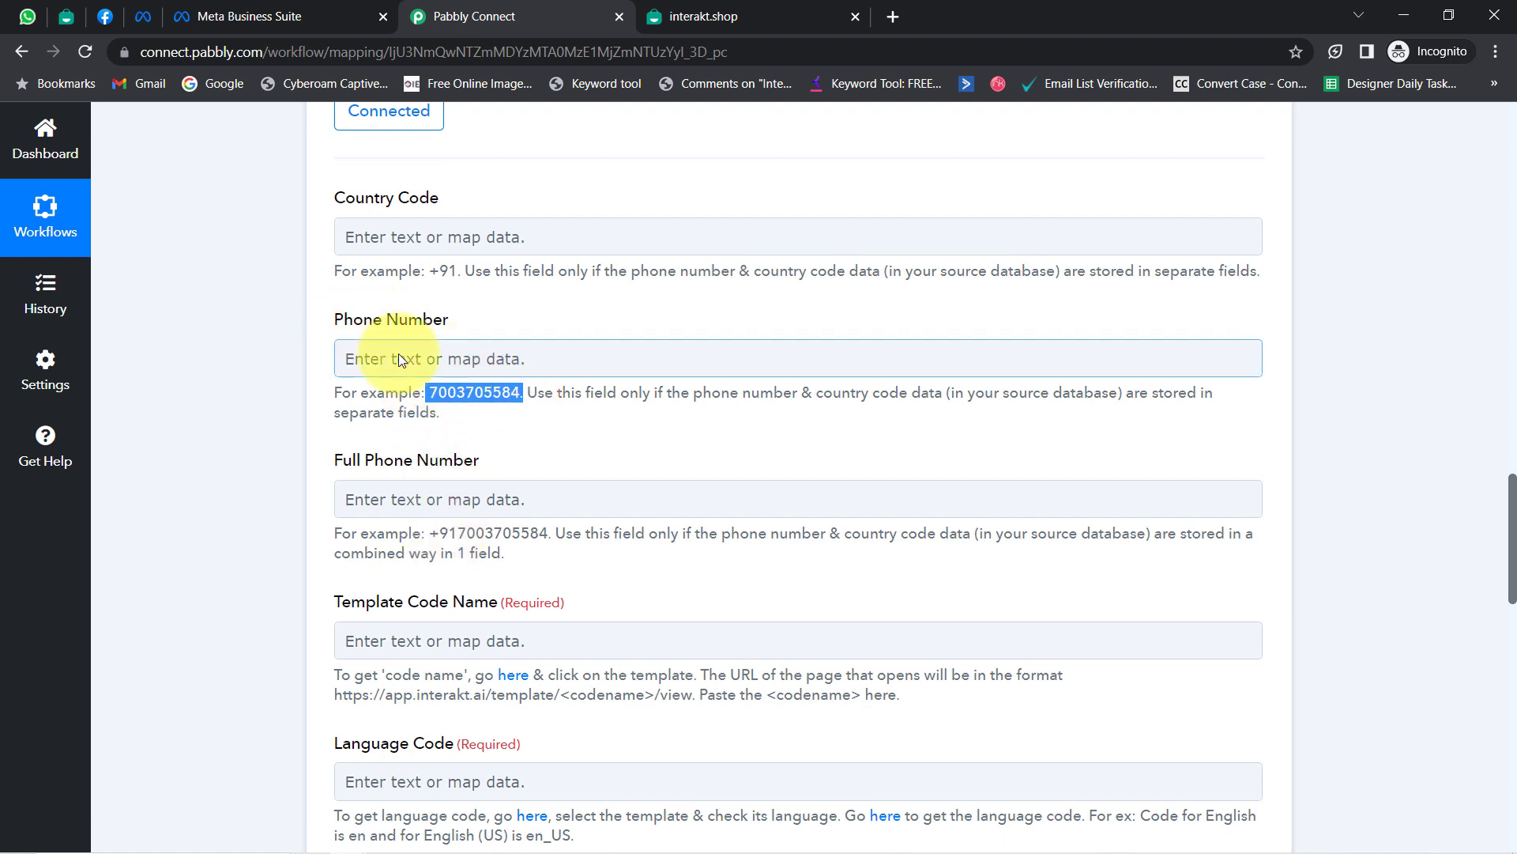
click(372, 201)
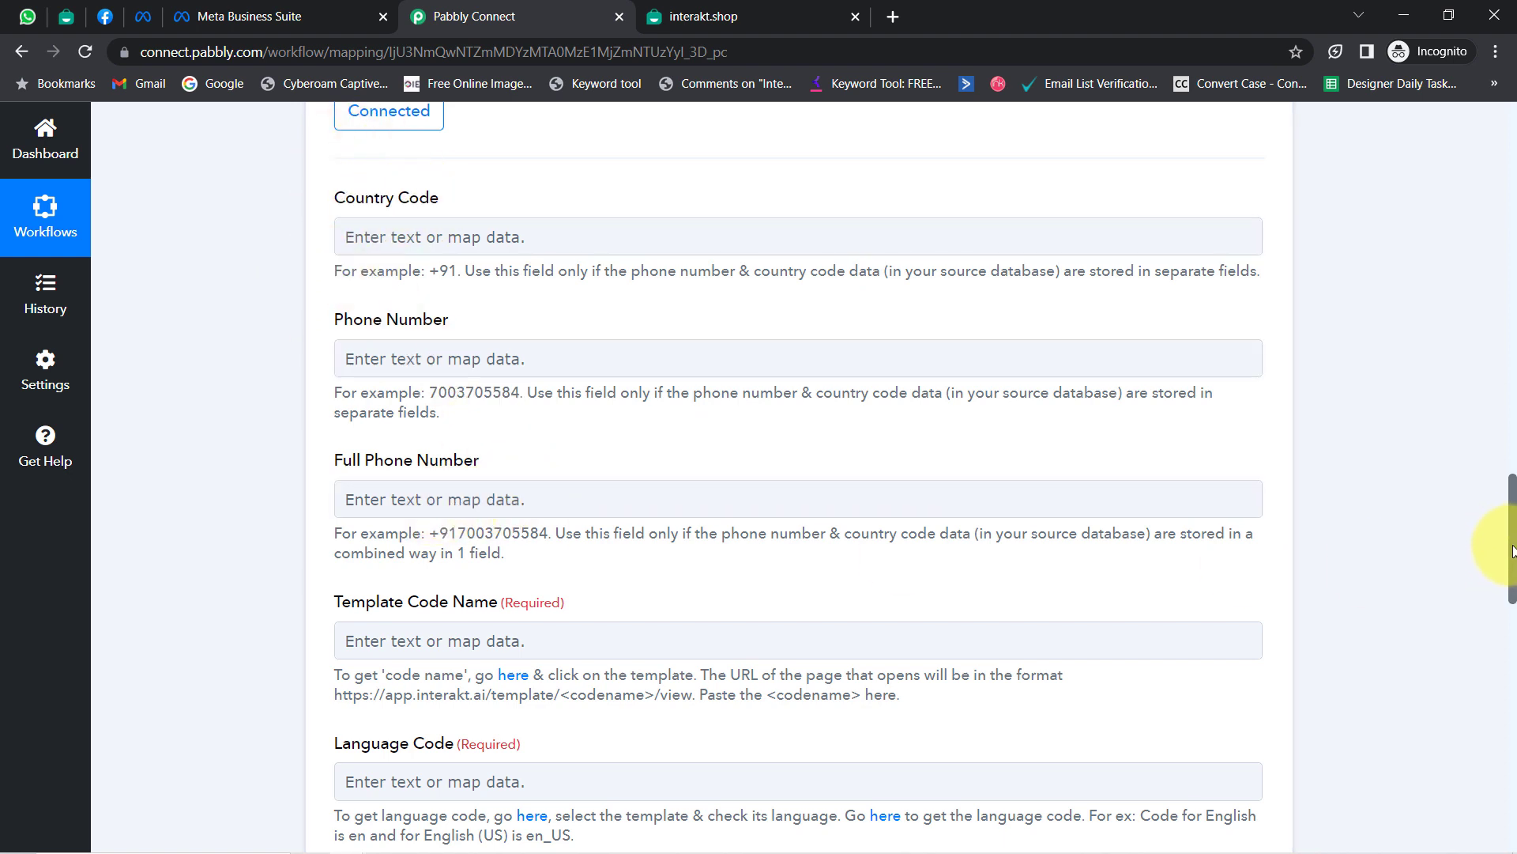
Map the Full Phone Number field to Res4 Phone Number from the Facebook Lead Ads: New Lead (Instant) step.
drag(1514, 554, 1507, 585)
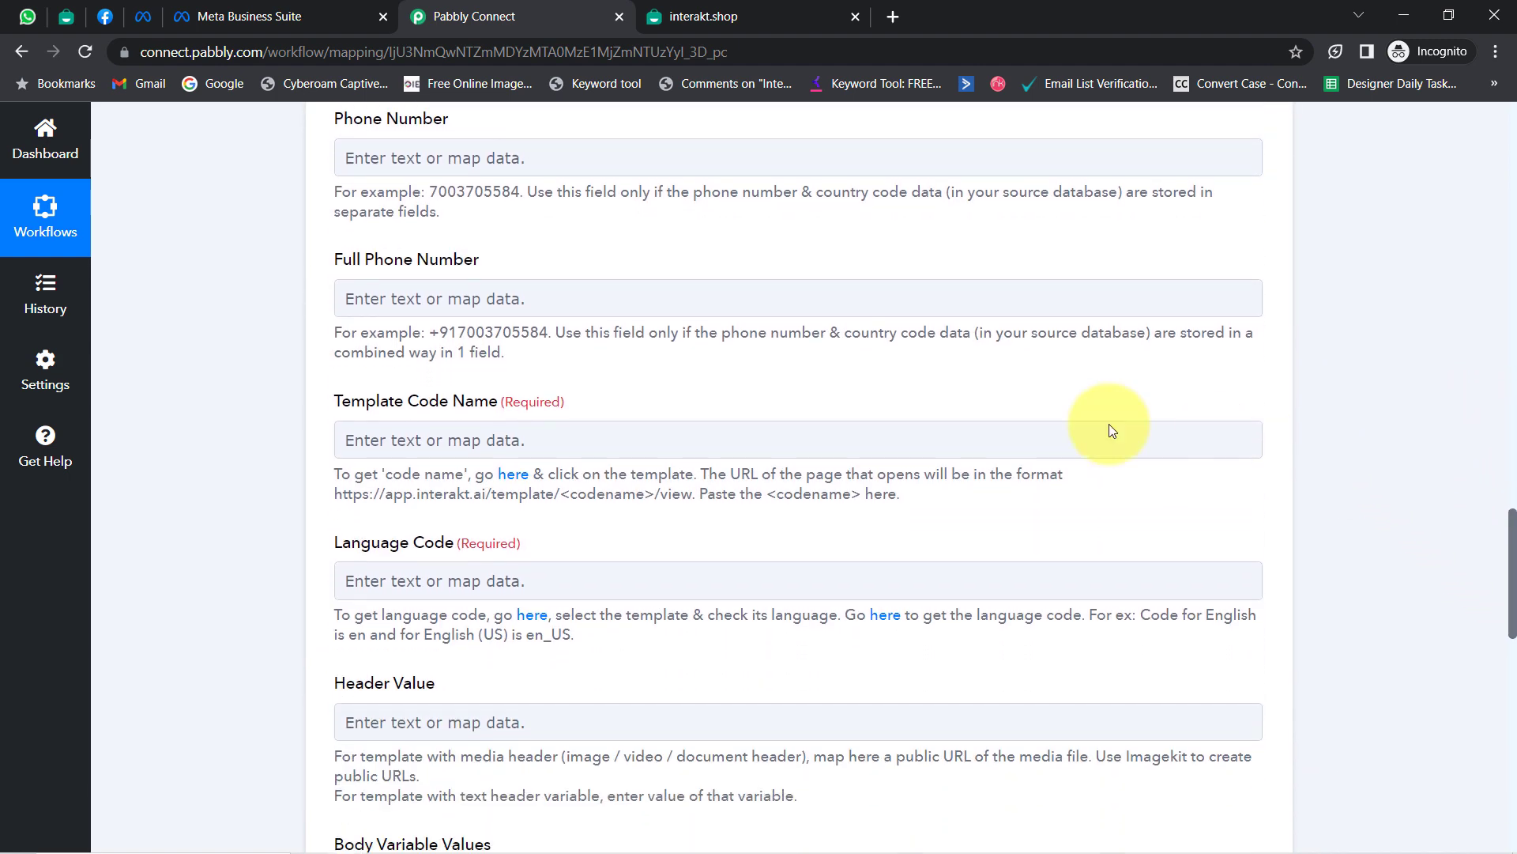
click(458, 301)
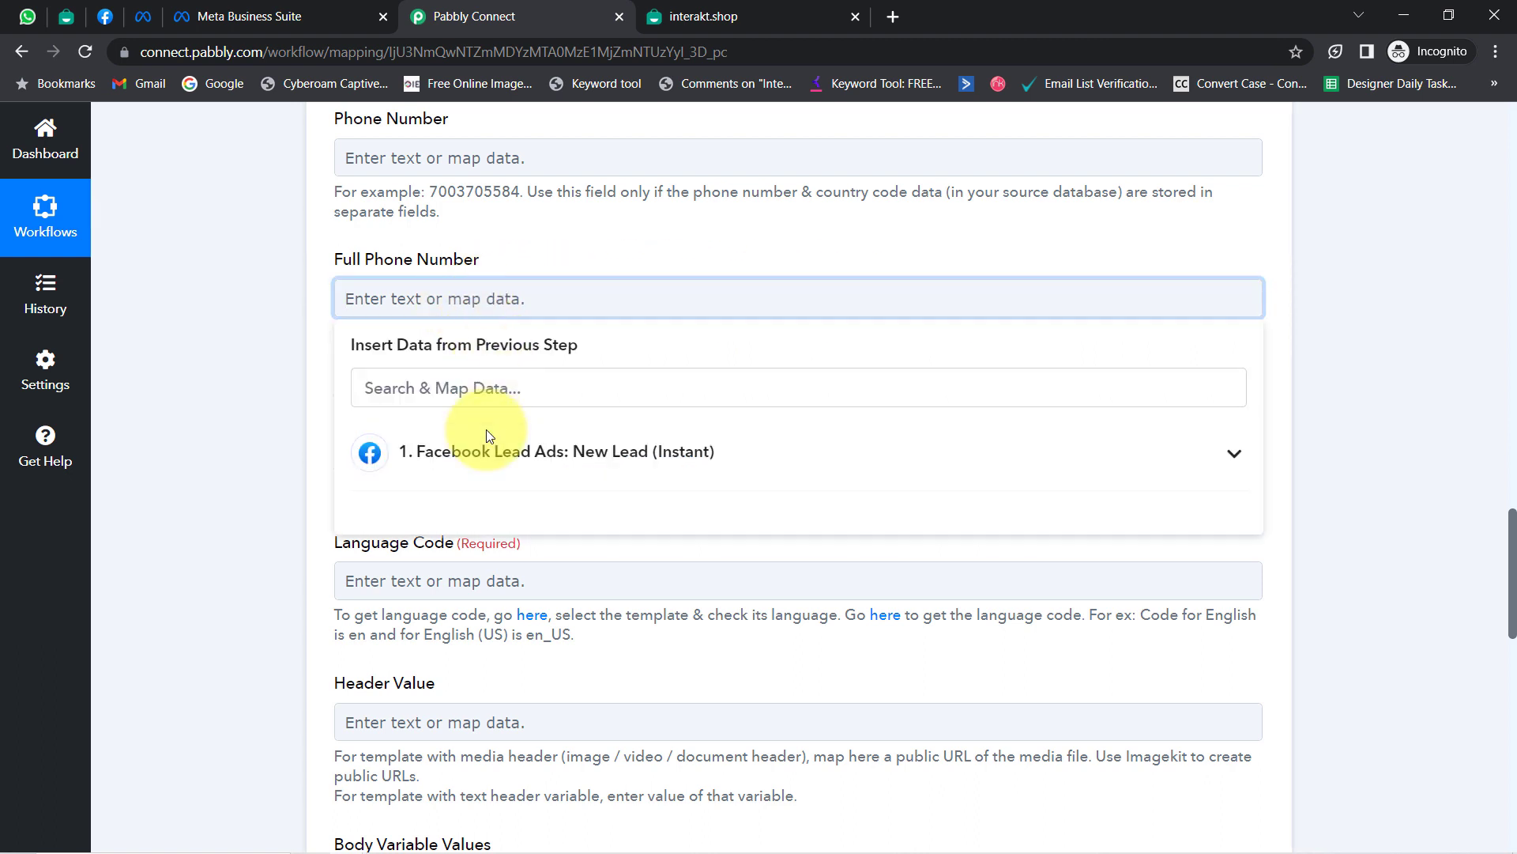
click(510, 446)
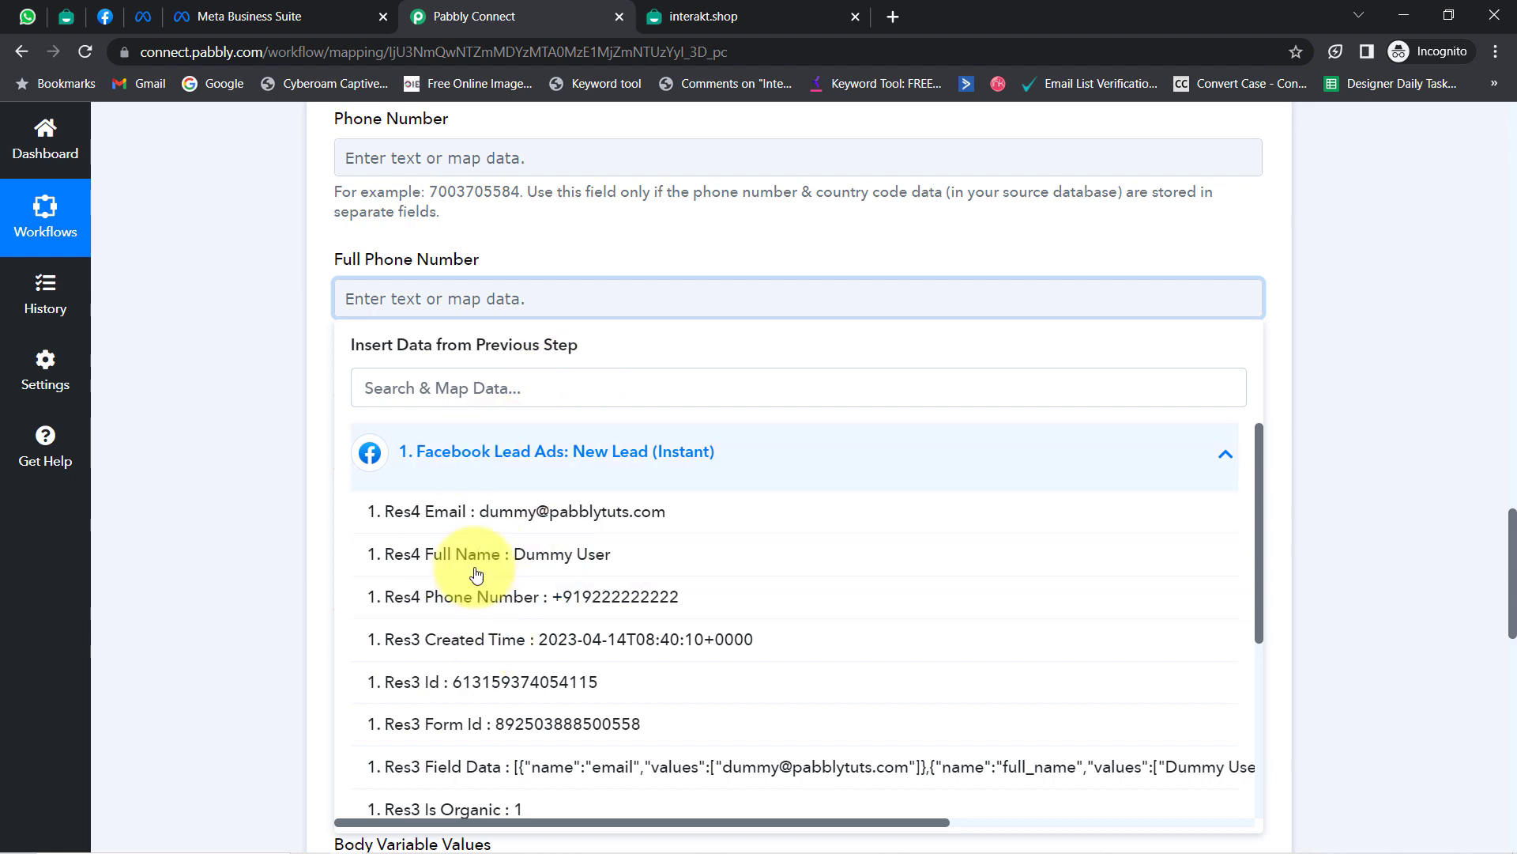
click(604, 599)
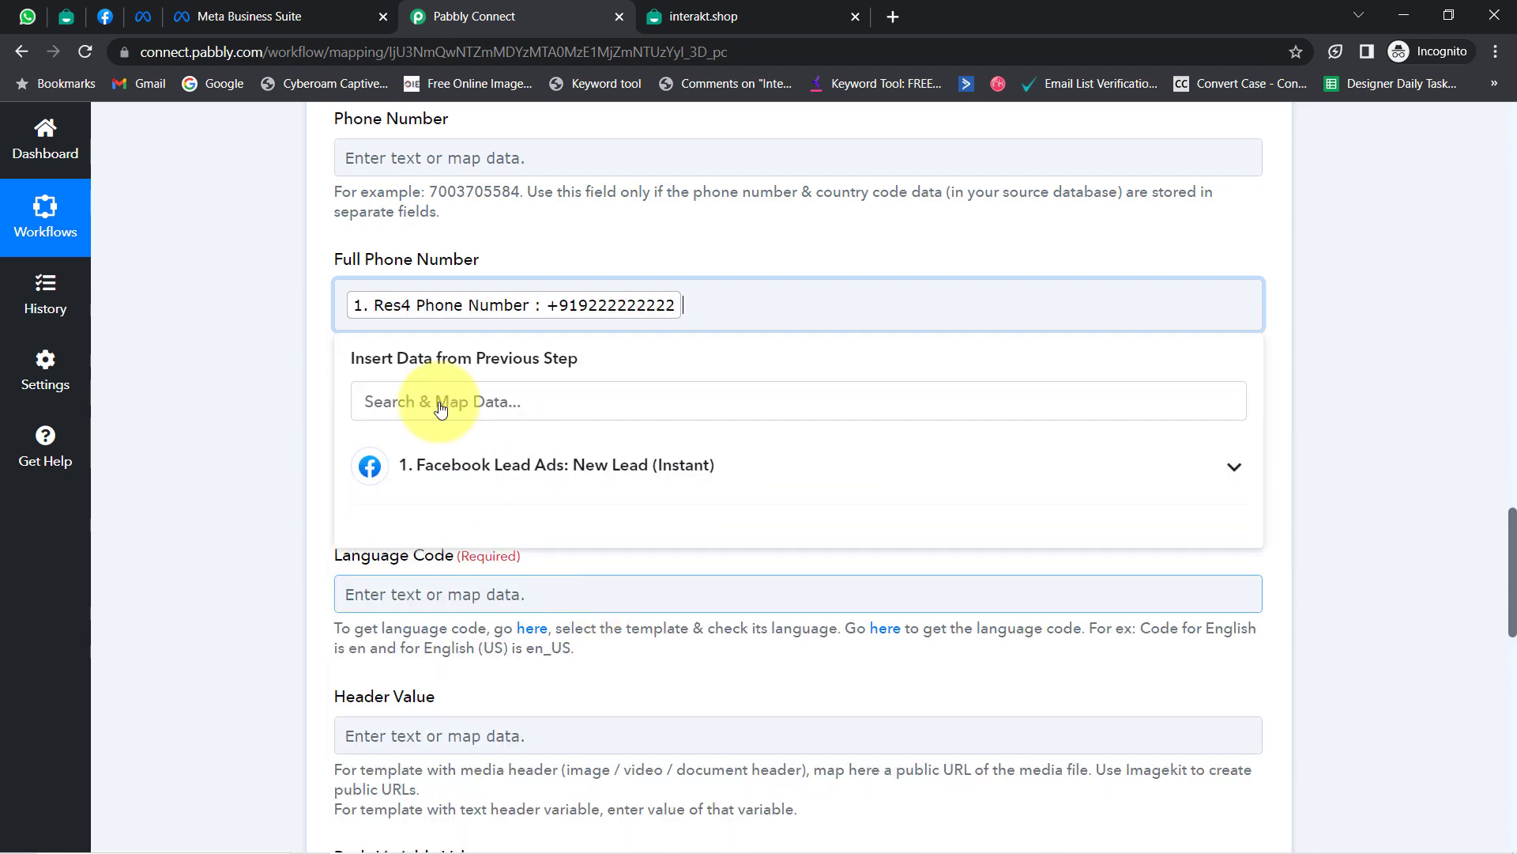
click(267, 314)
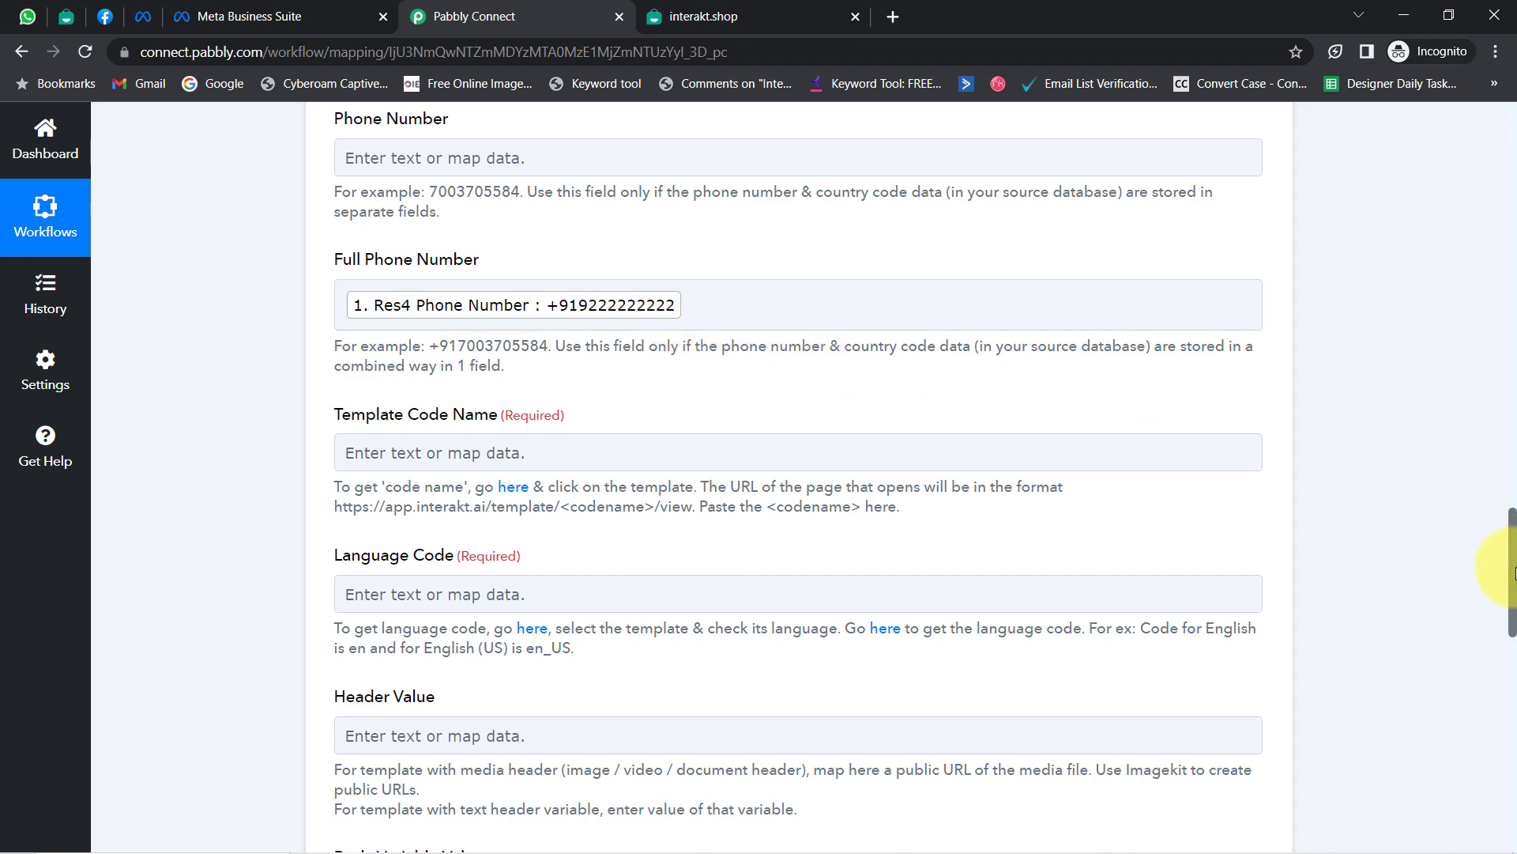
Check the required Template Code Name field, then switch to the WhatsApp Templates list in Interakt.
scroll(1511, 569, down, 2)
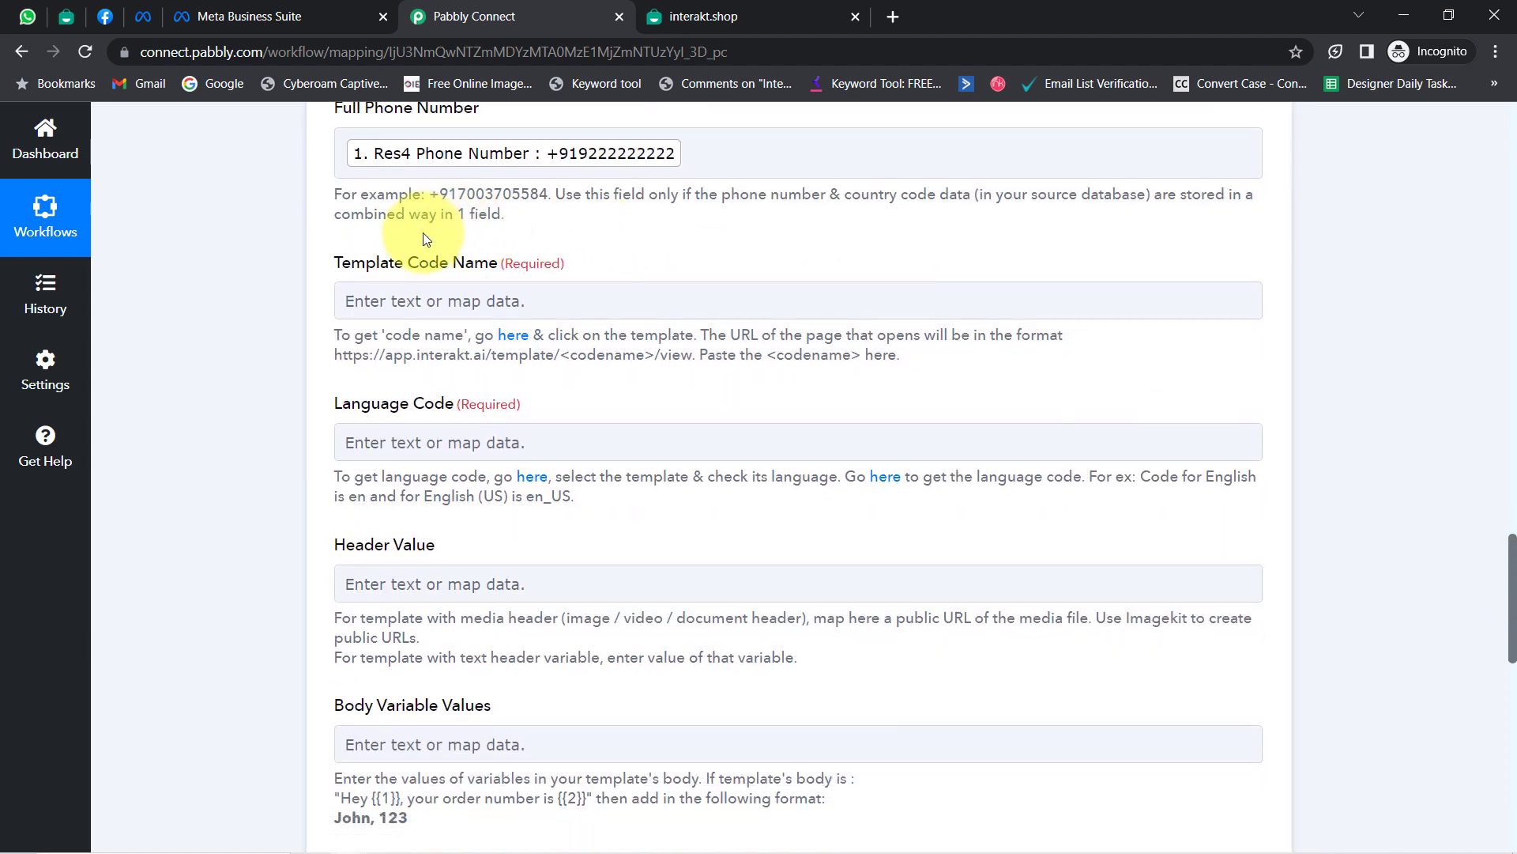
drag(379, 264, 401, 277)
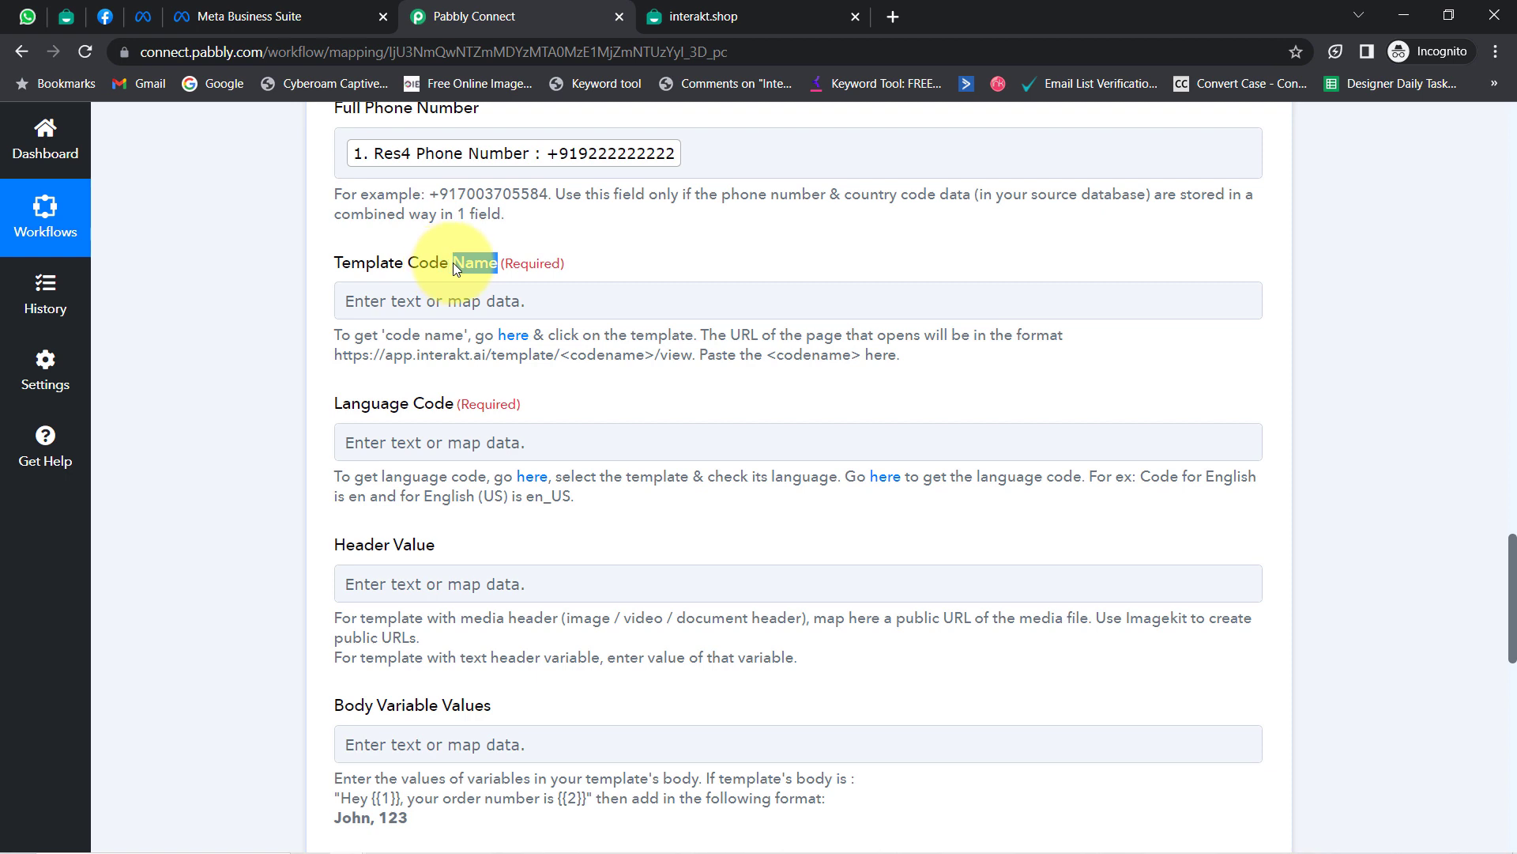
click(409, 273)
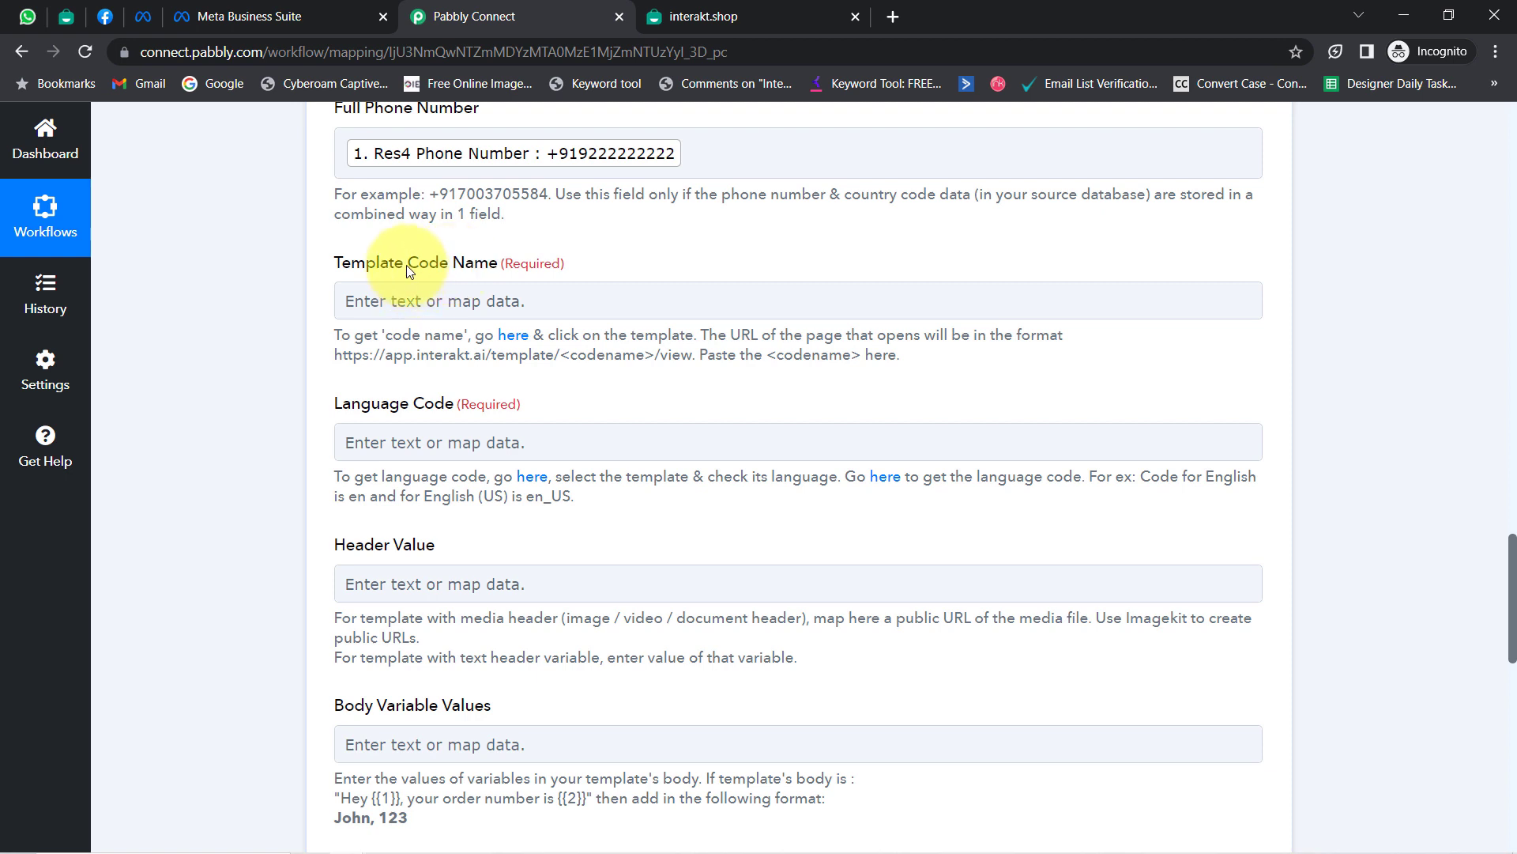
click(70, 15)
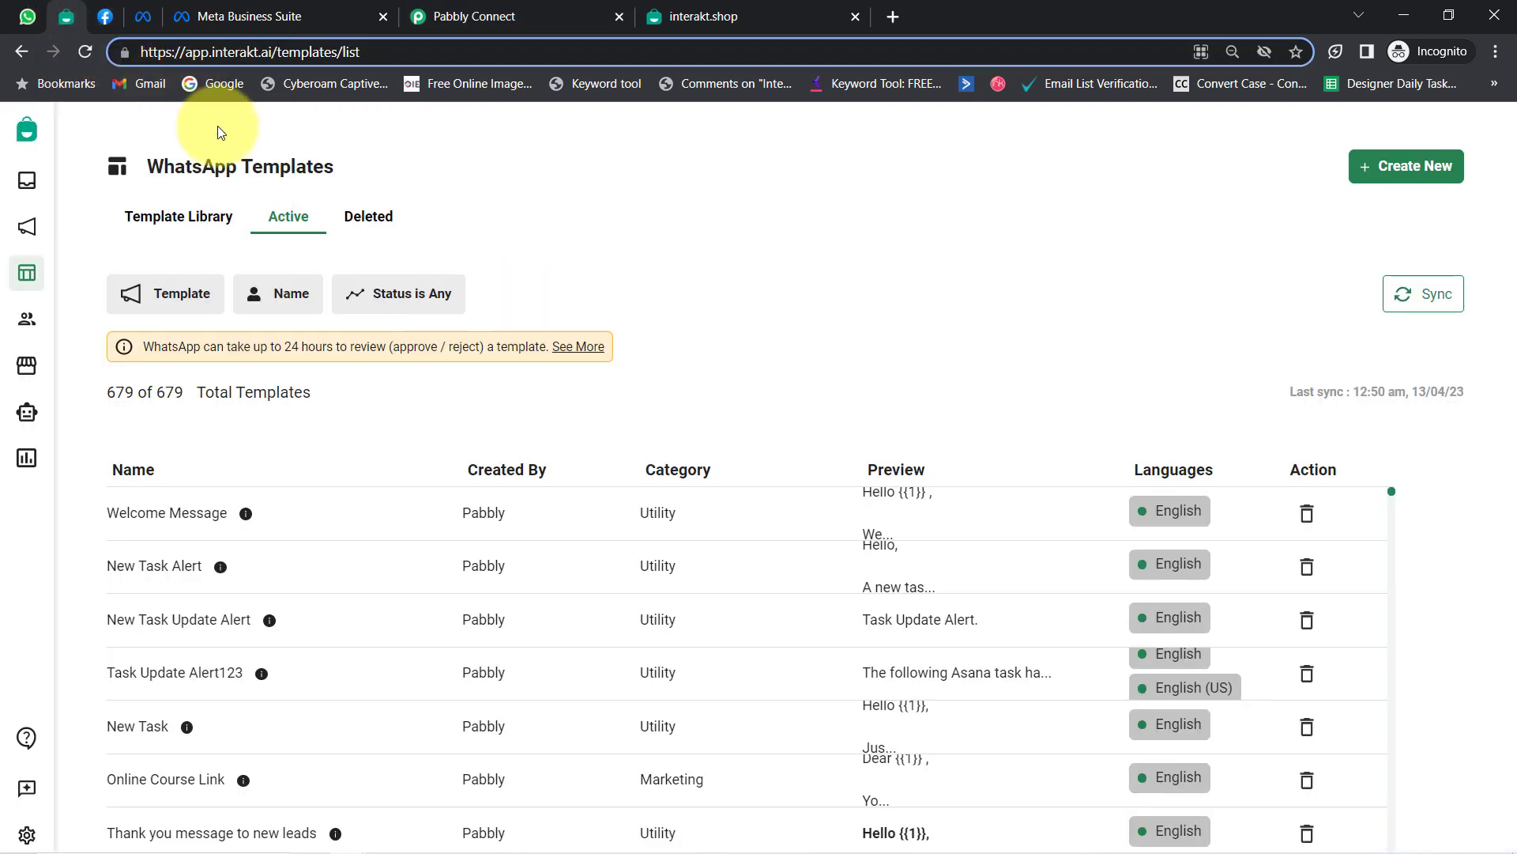
Examine the active WhatsApp templates list and the options of its status filter.
click(261, 162)
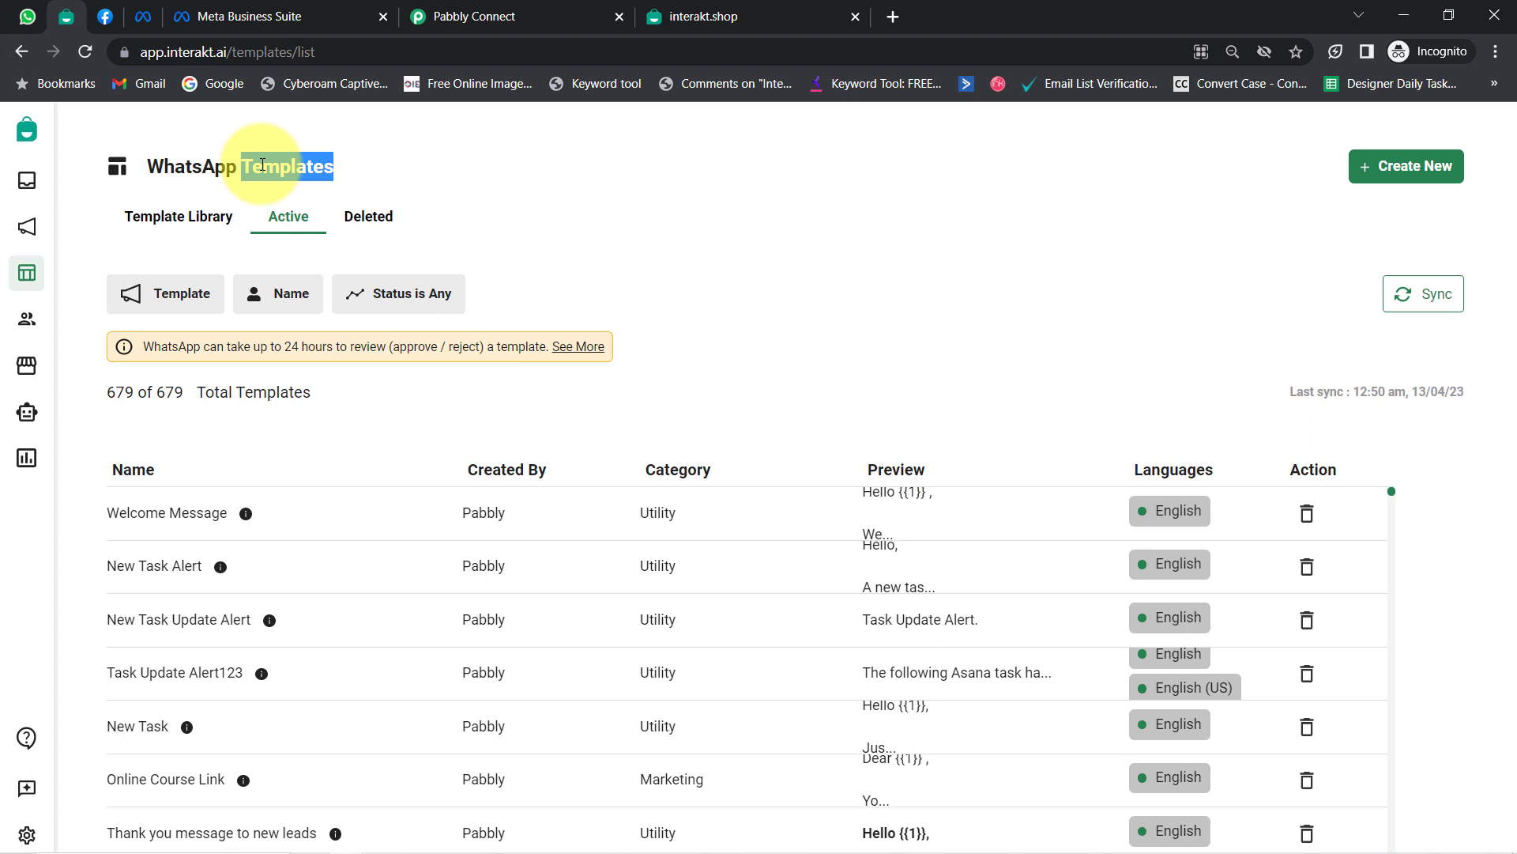
click(264, 167)
double_click(286, 167)
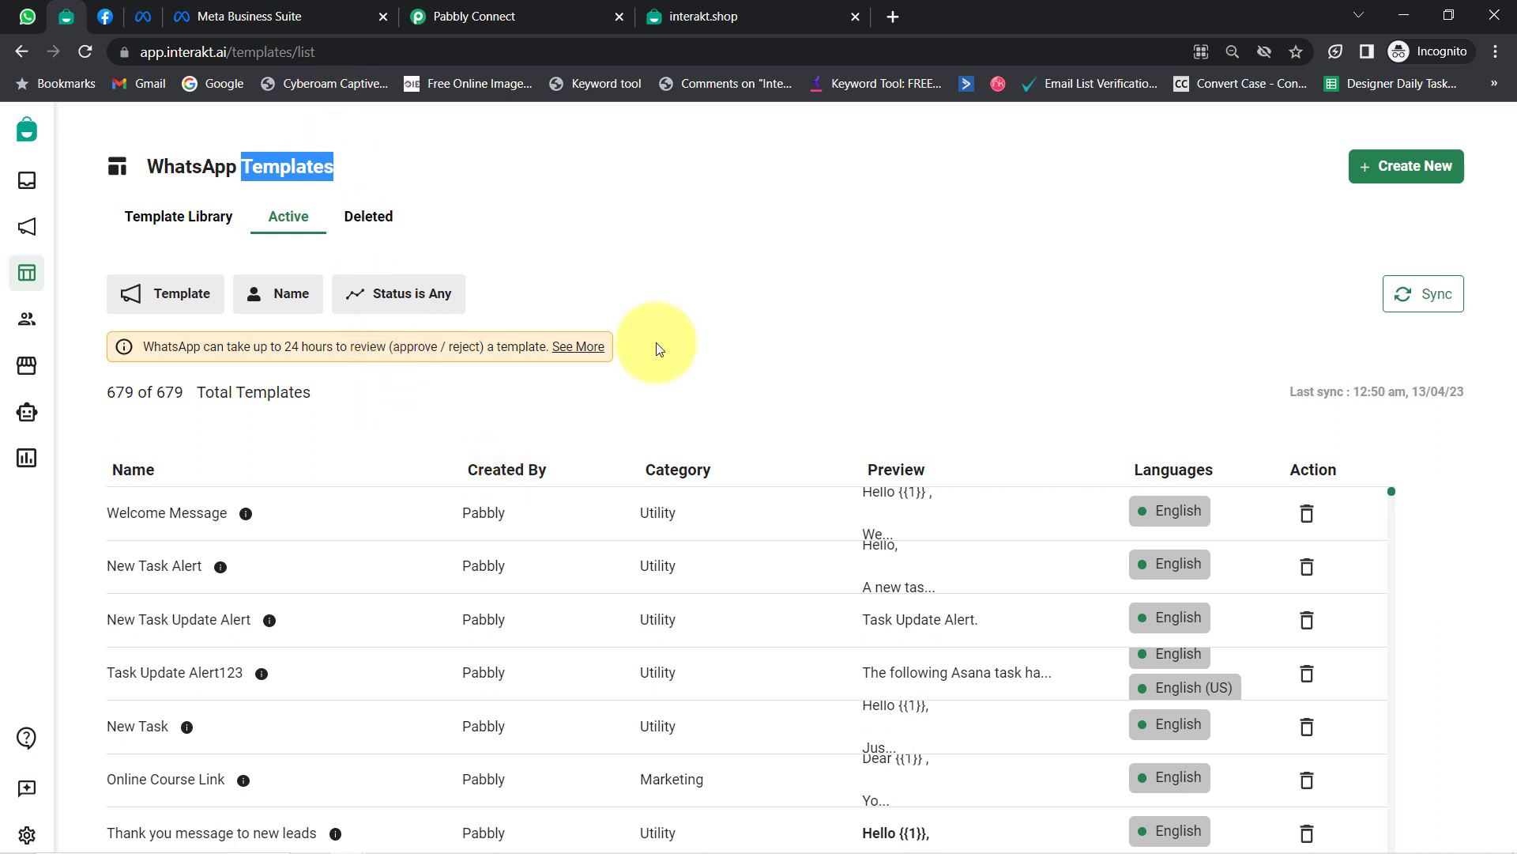
click(697, 191)
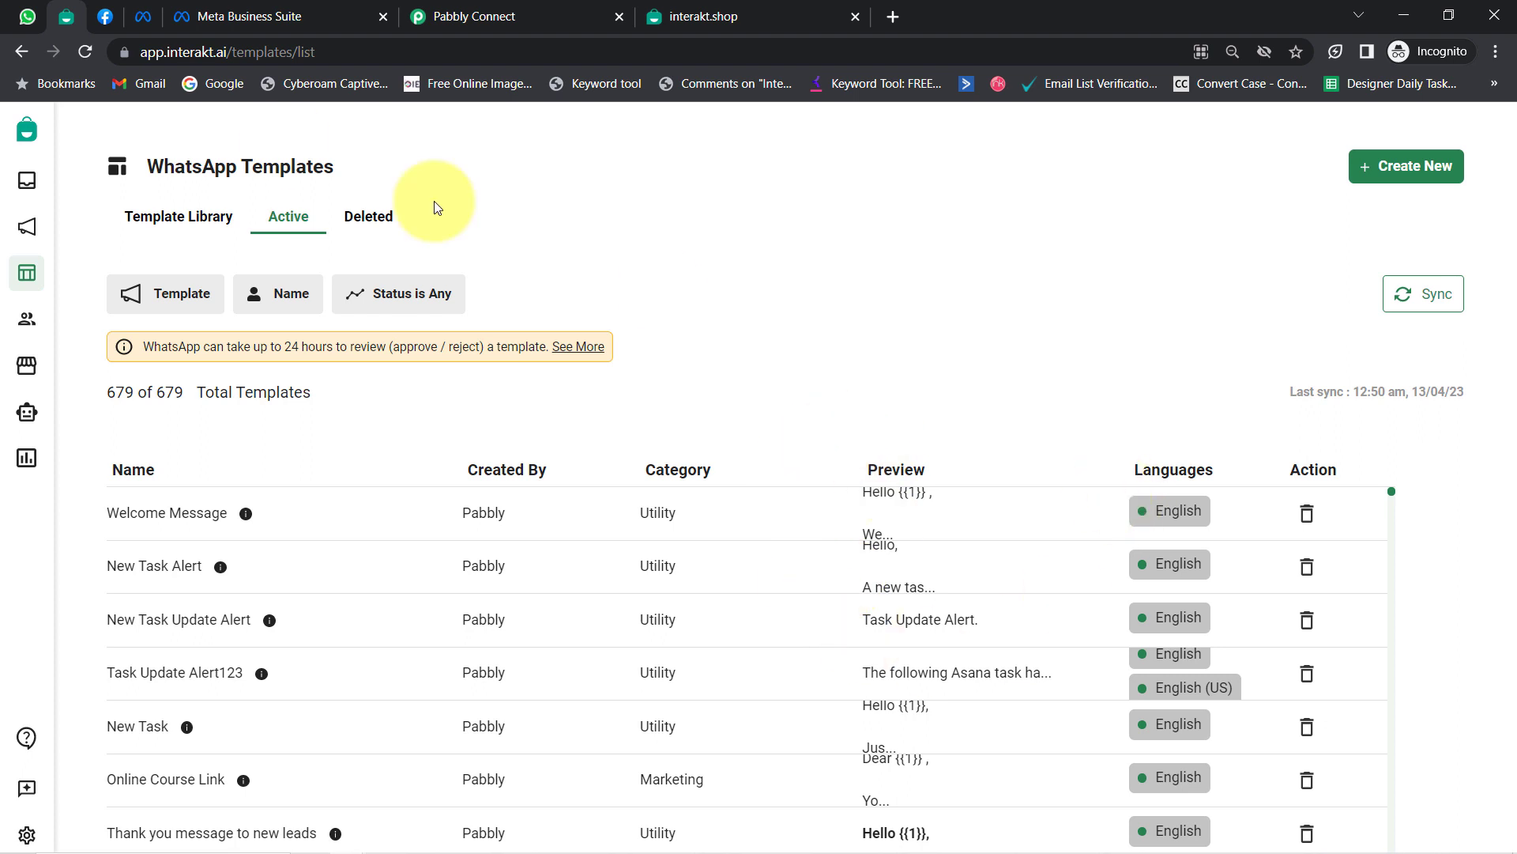
click(401, 299)
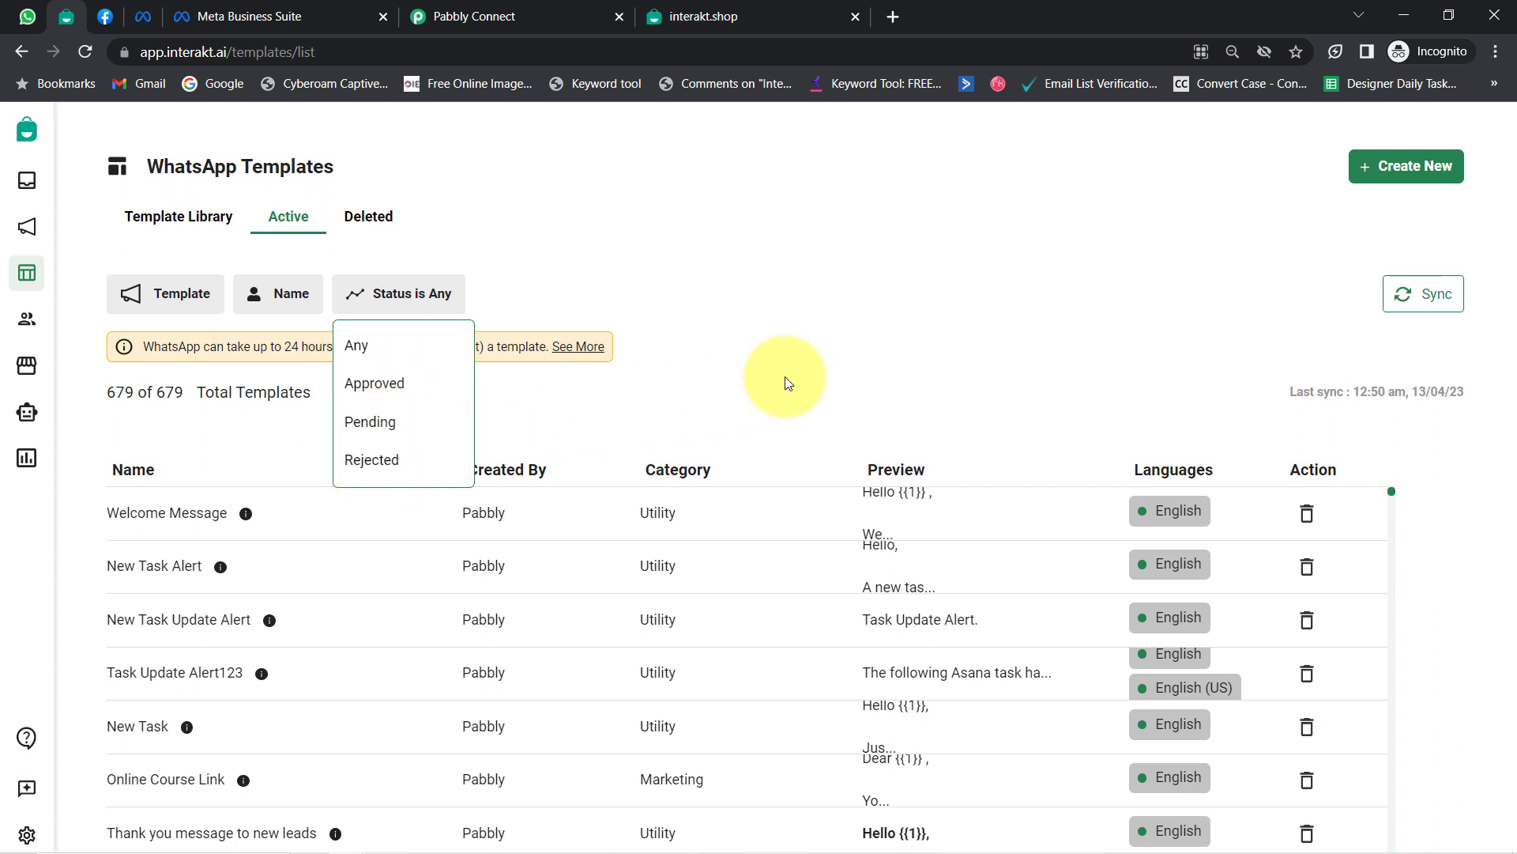
click(861, 376)
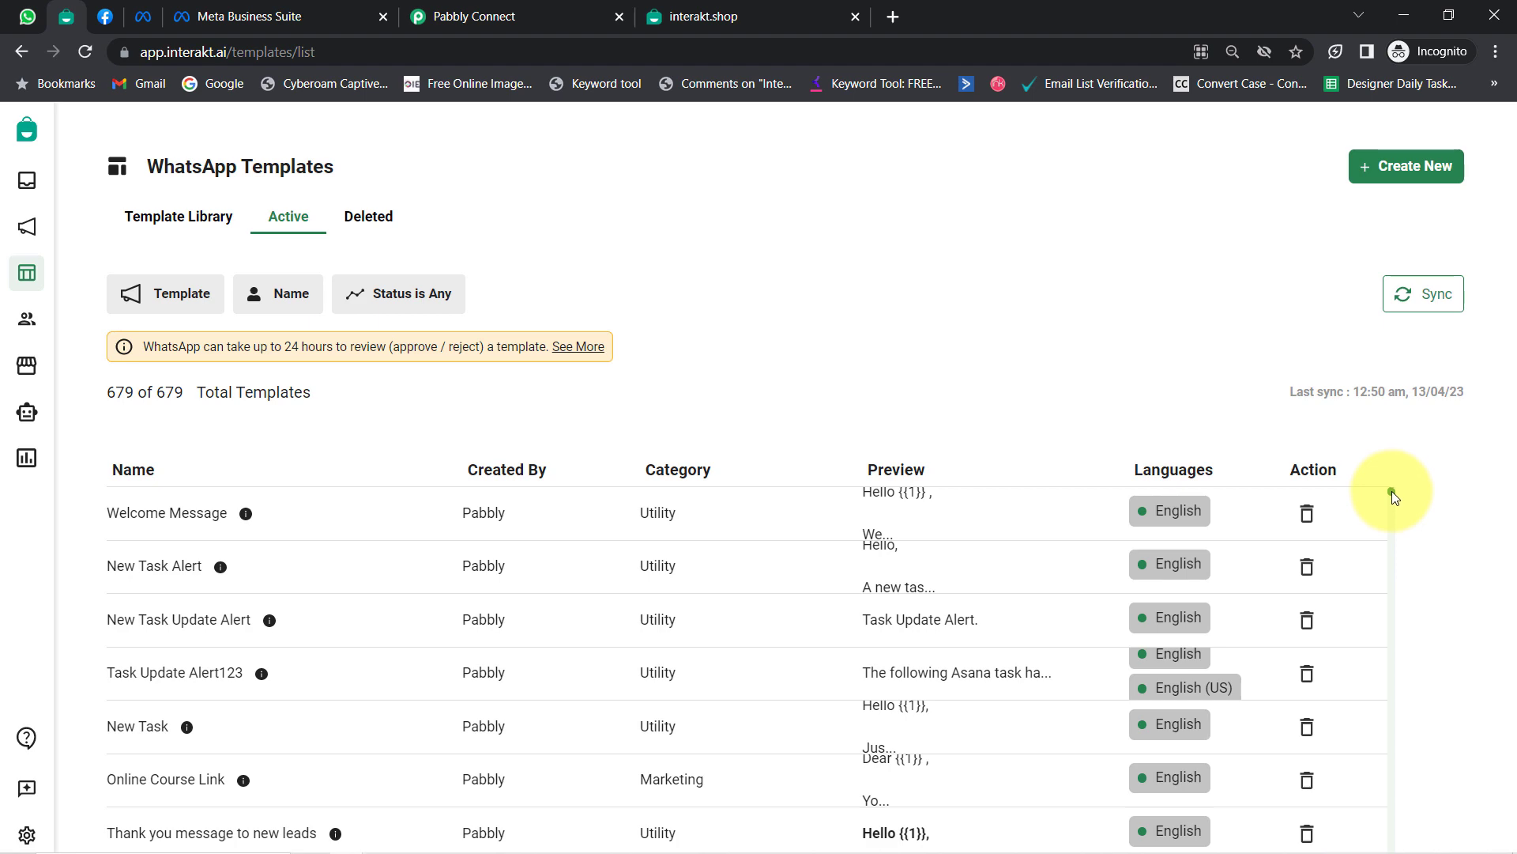
mouse_move(1392, 491)
mouse_down()
mouse_move(1391, 520)
mouse_move(1386, 463)
mouse_up()
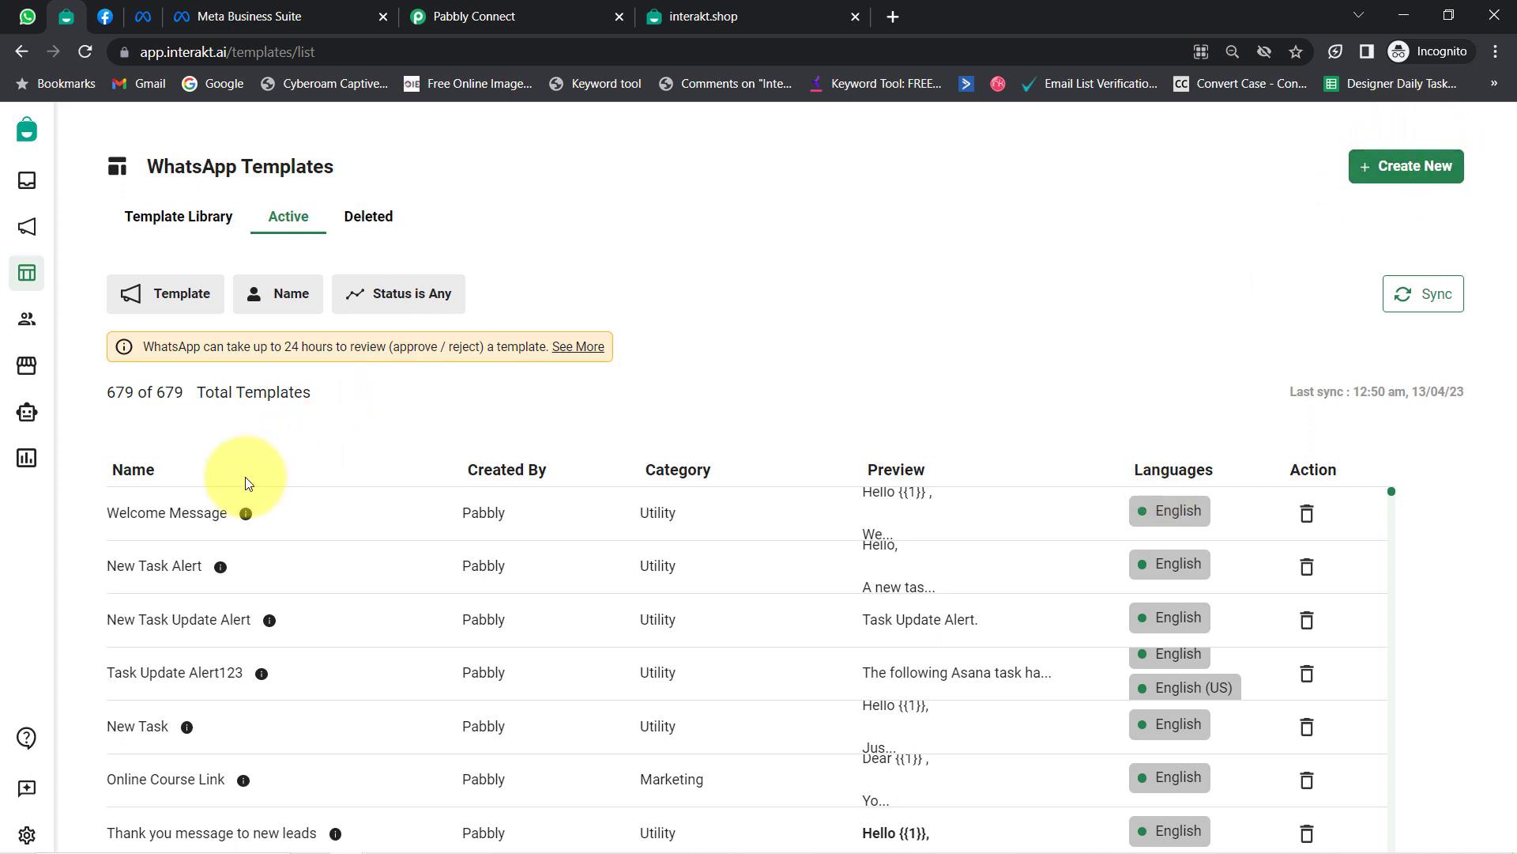
Open the Welcome Message template from the active templates list and check its name and optional header settings.
click(204, 513)
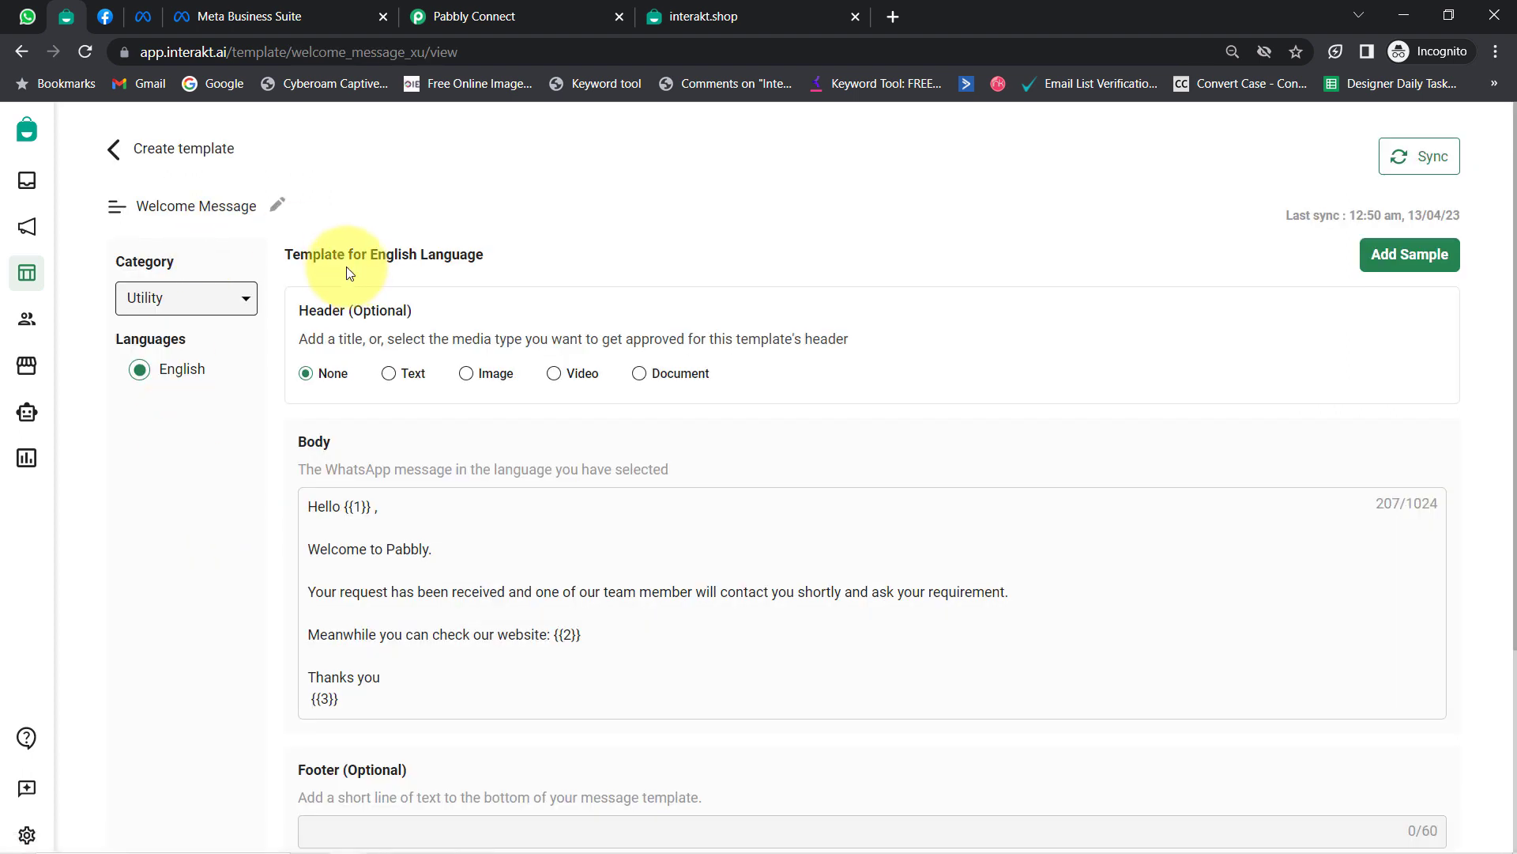
drag(139, 208, 250, 206)
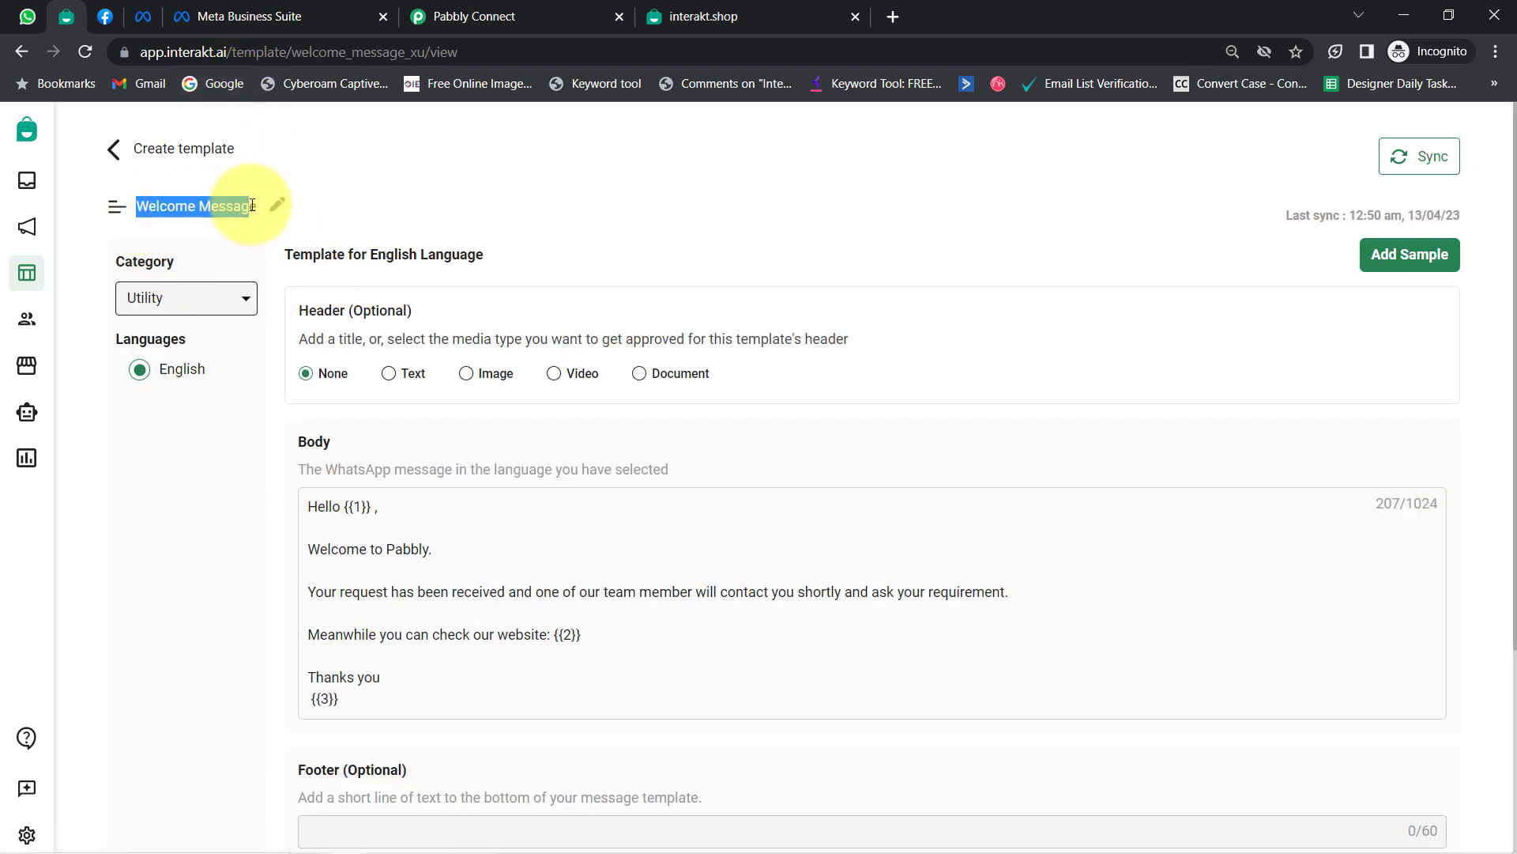
click(316, 310)
double_click(373, 308)
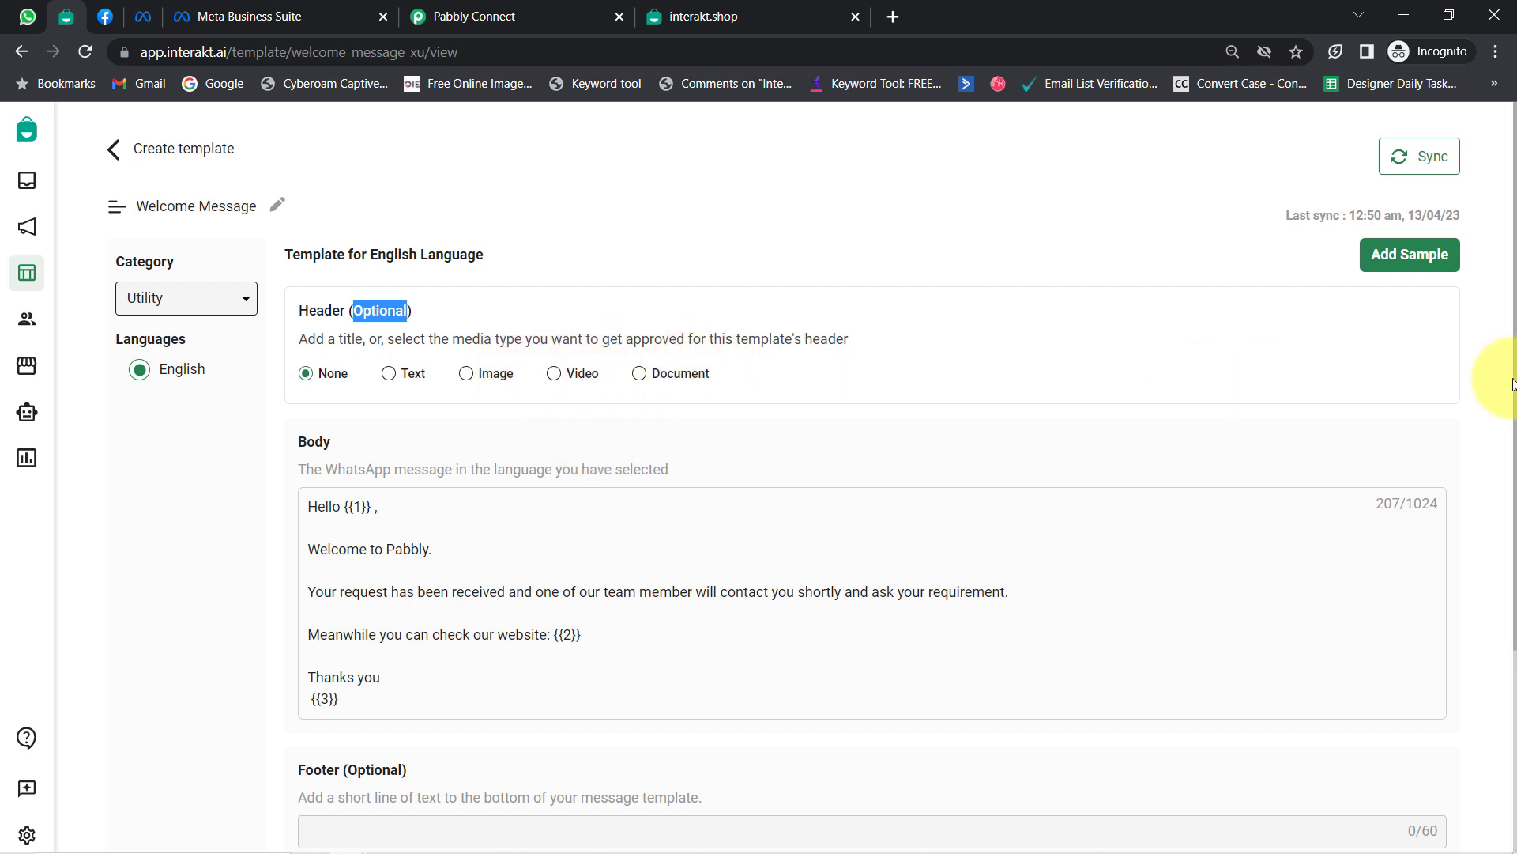
click(265, 504)
scroll(285, 506, down, 3)
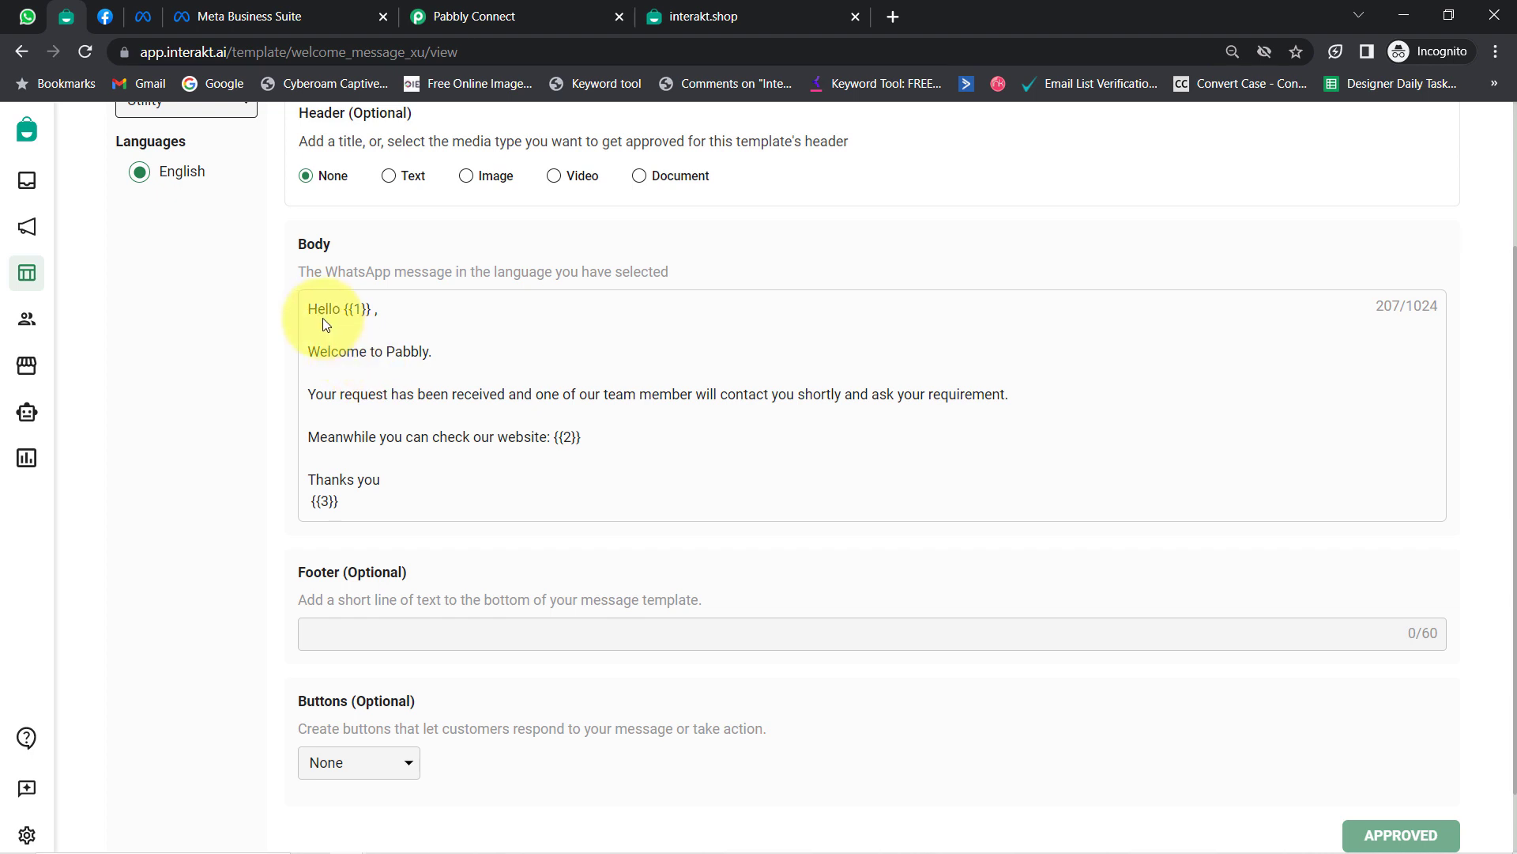
Read the body text of the Welcome Message template and locate its variables {{1}}, {{2}} and {{3}}.
drag(327, 322, 353, 458)
click(338, 311)
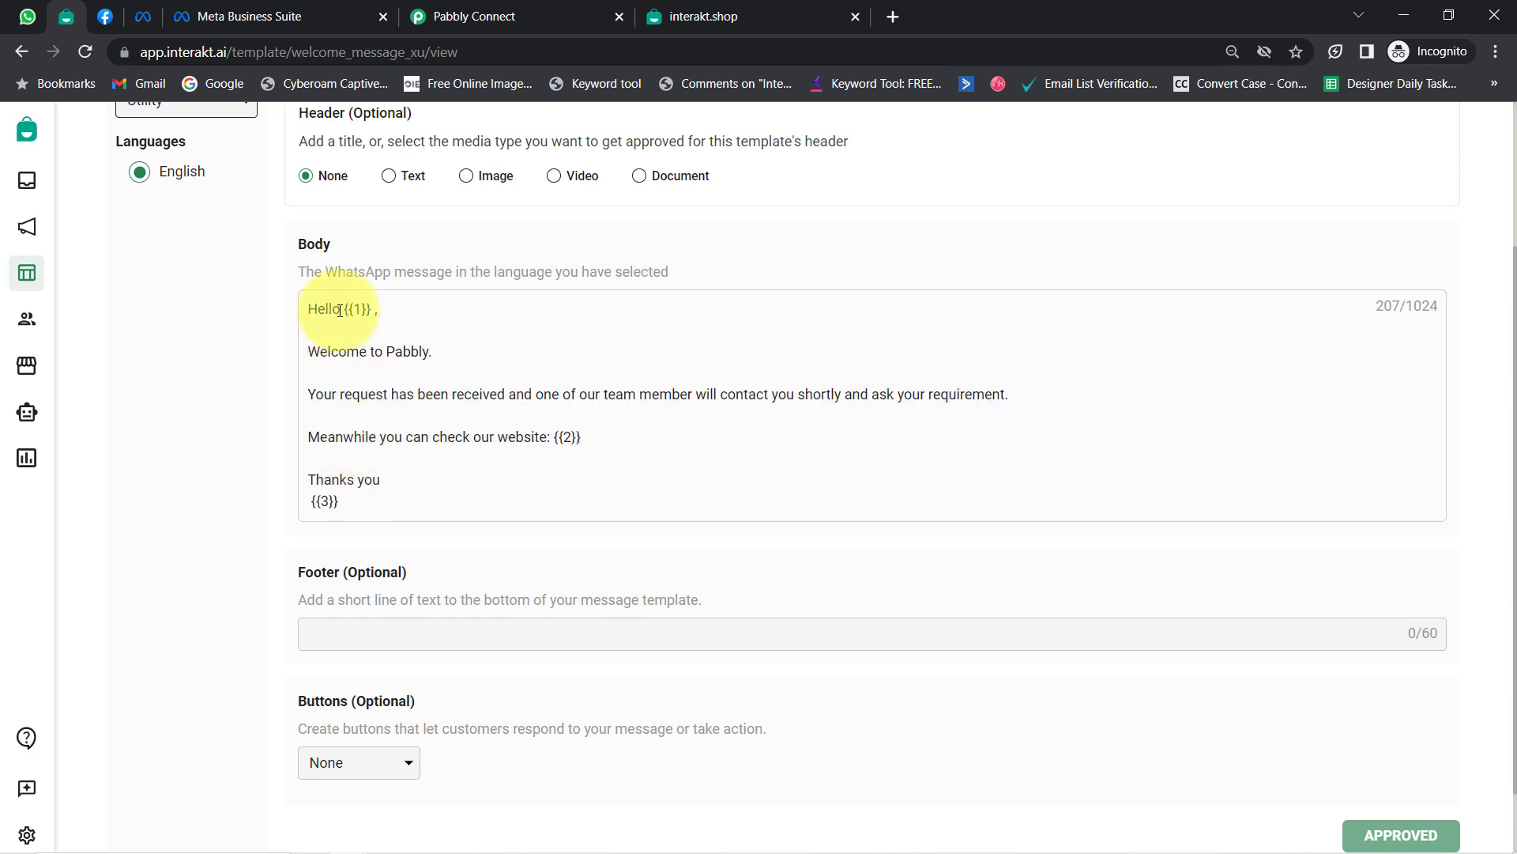
drag(315, 311, 457, 342)
drag(315, 393, 988, 392)
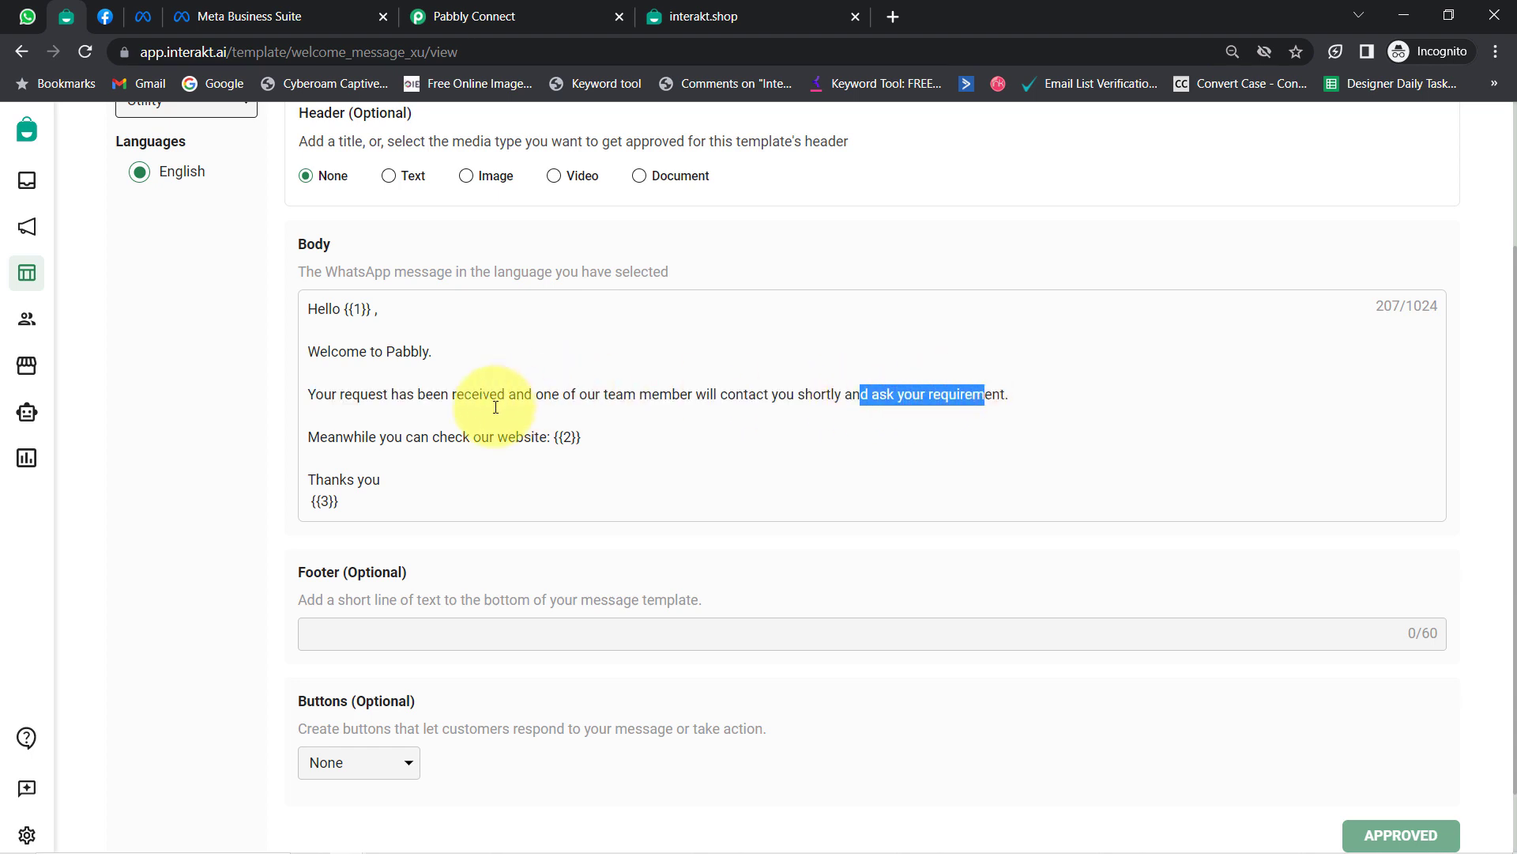
drag(403, 437, 592, 442)
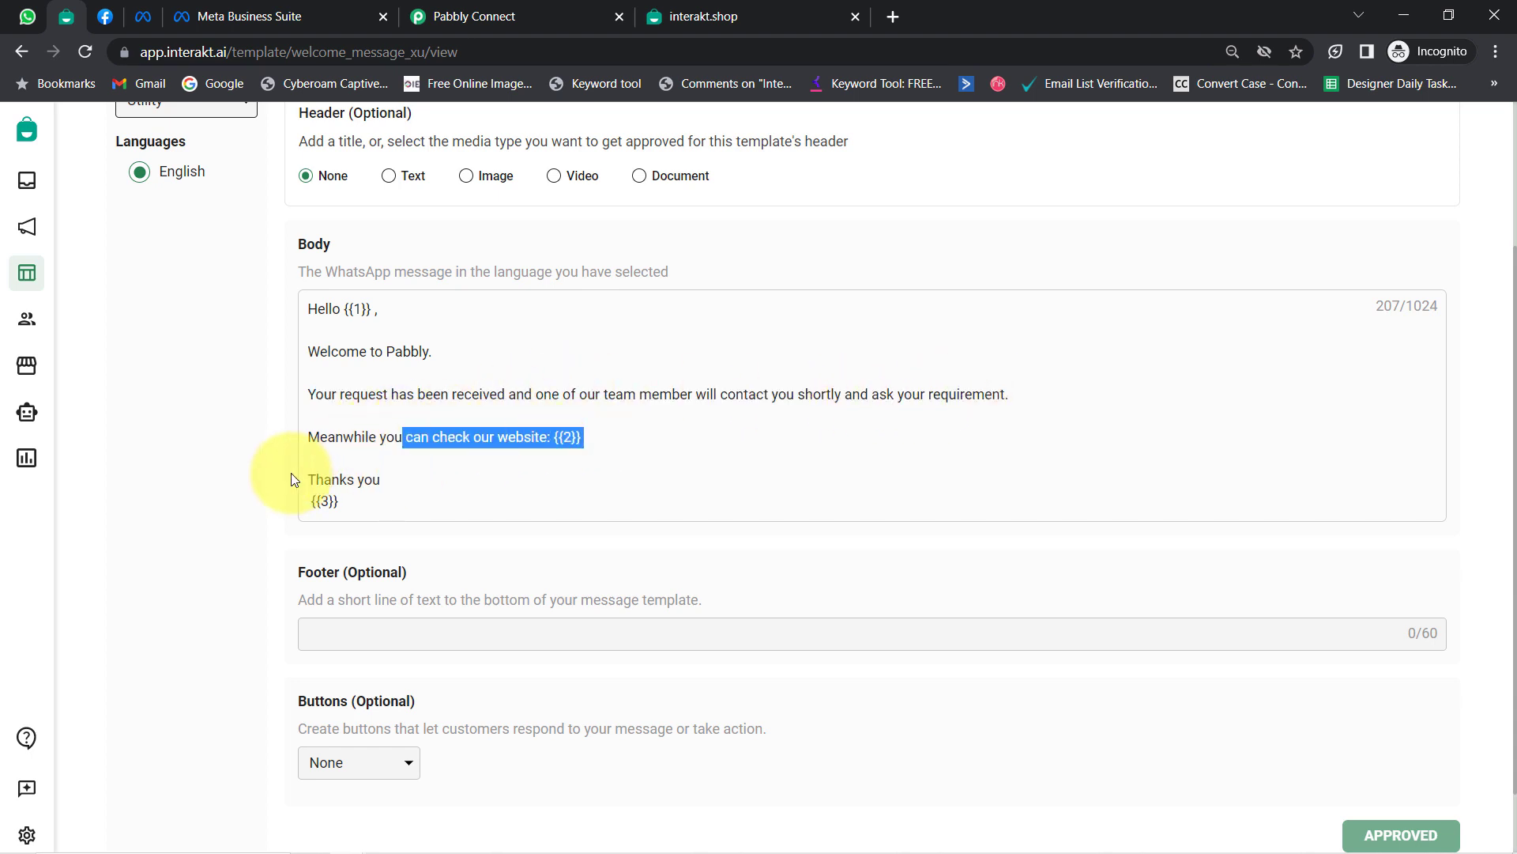
drag(322, 502, 372, 510)
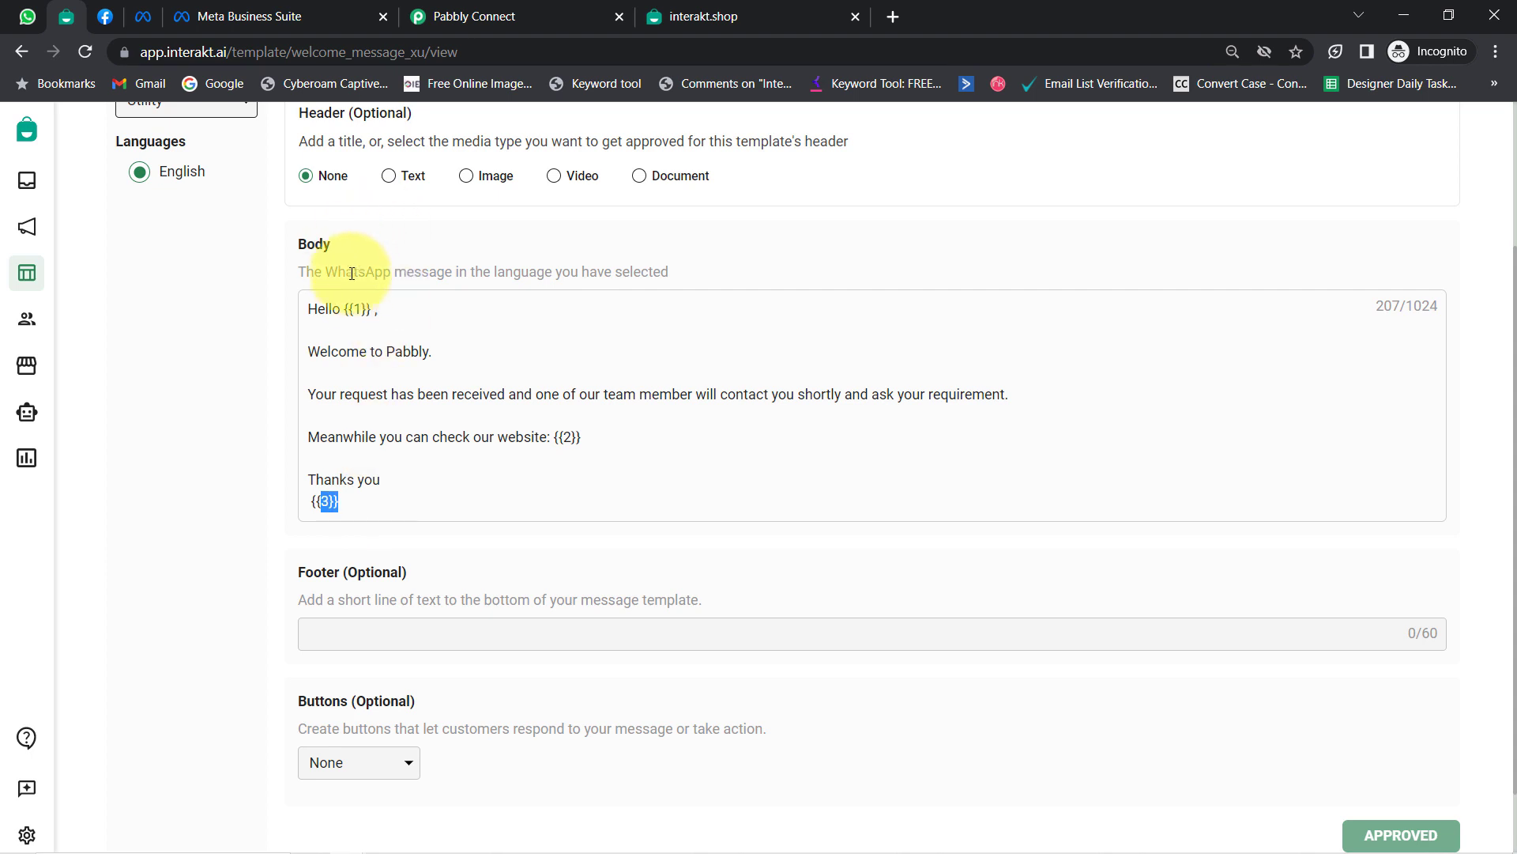
click(346, 306)
double_click(347, 307)
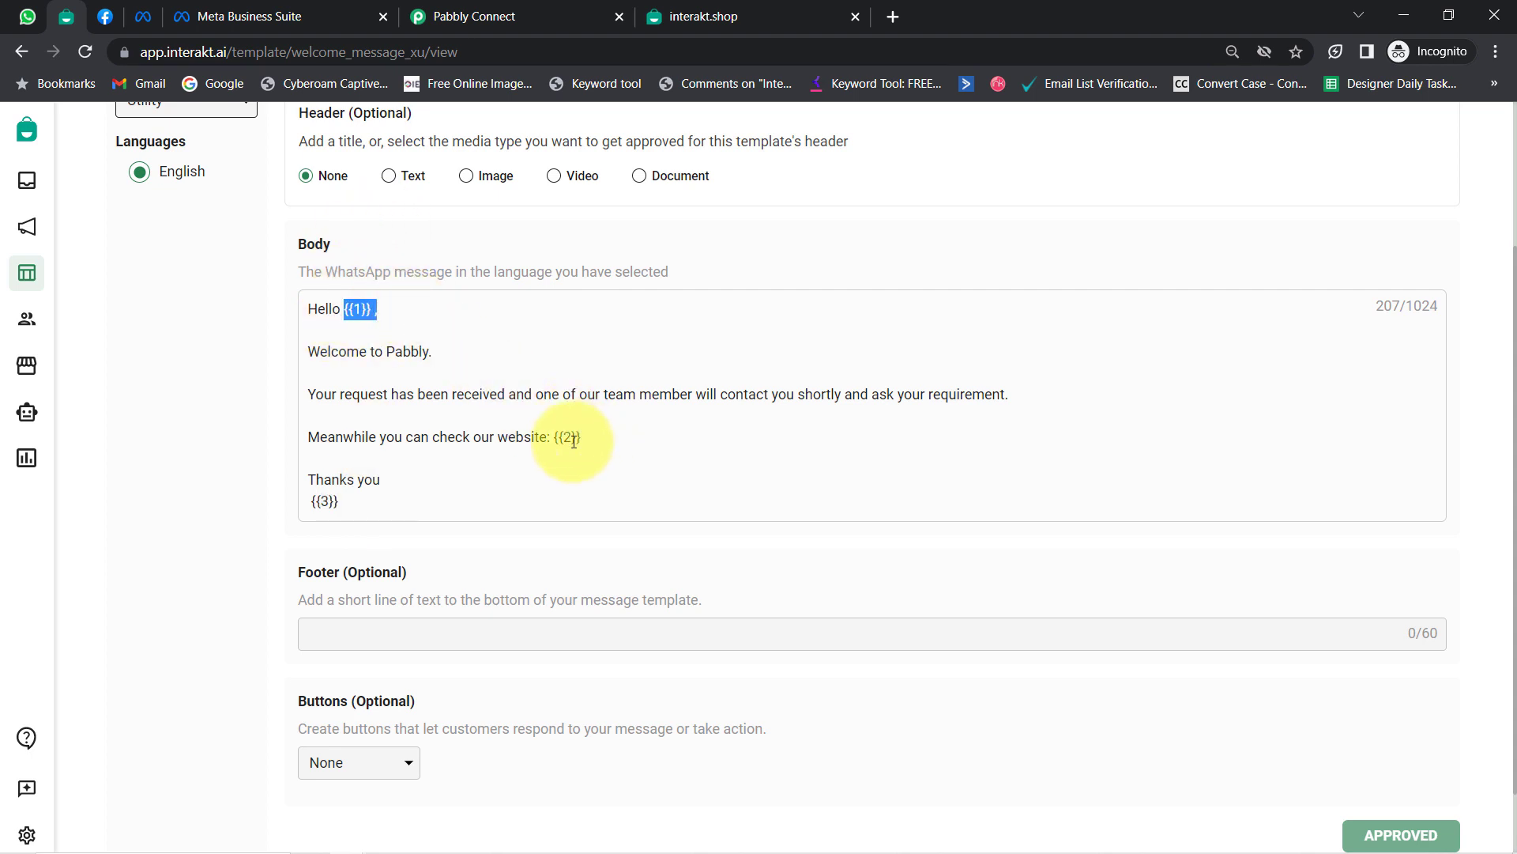
drag(585, 439, 547, 438)
click(349, 502)
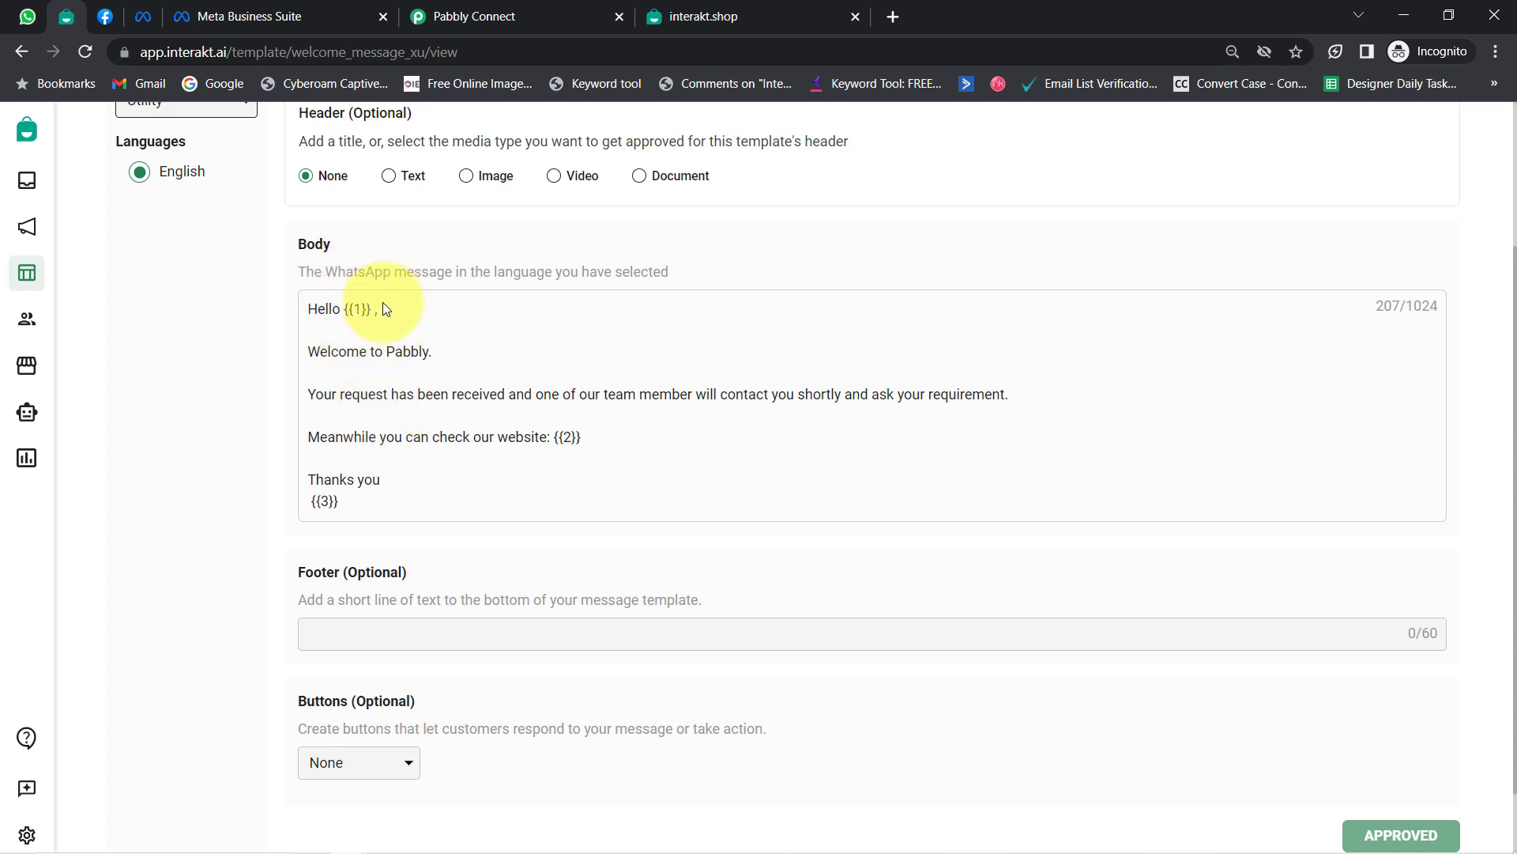
drag(341, 308, 376, 308)
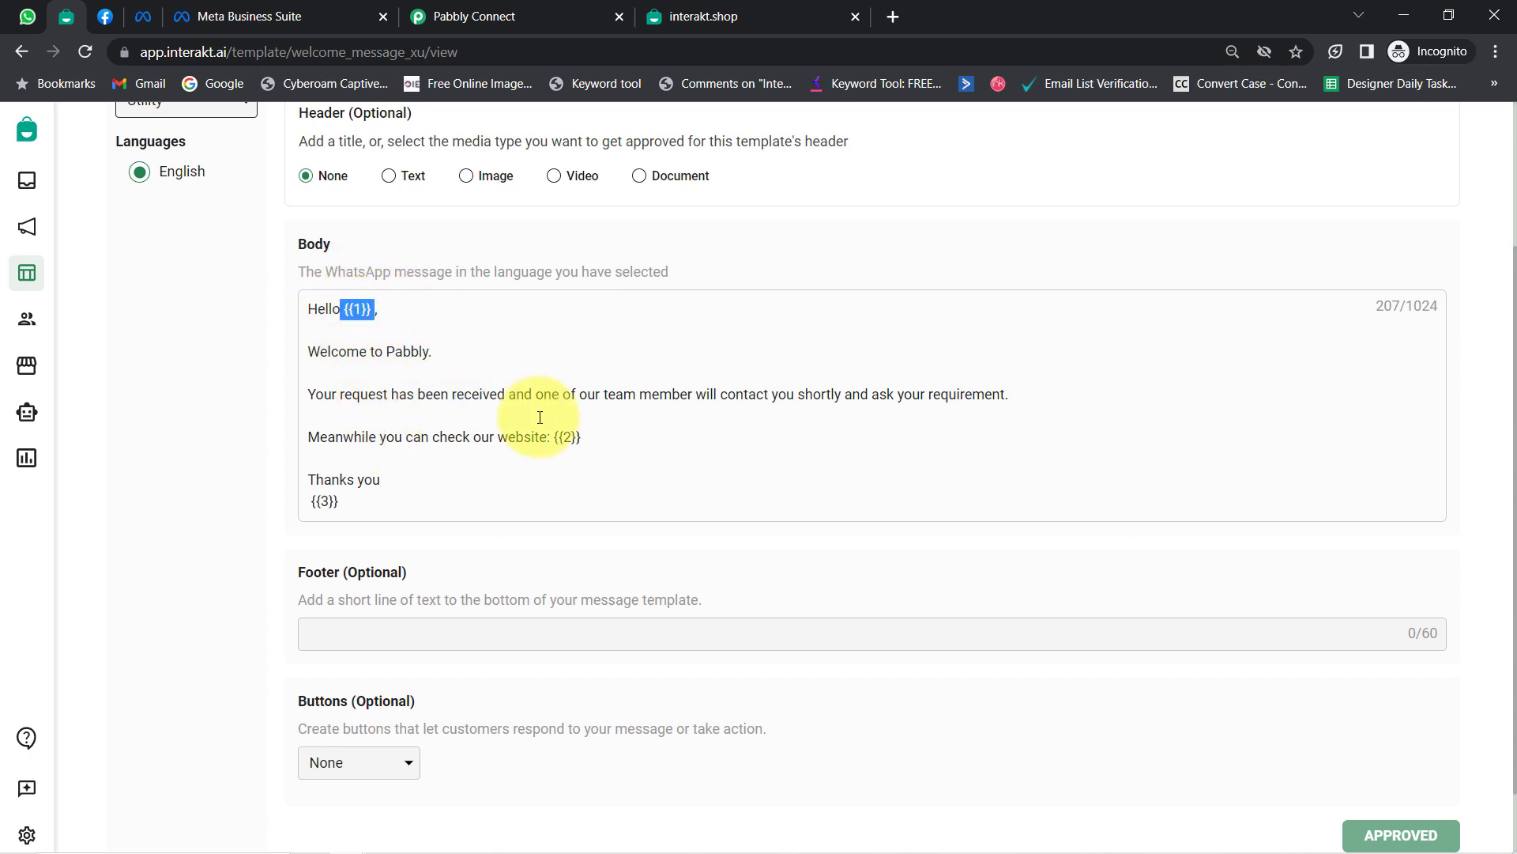
drag(580, 440, 542, 442)
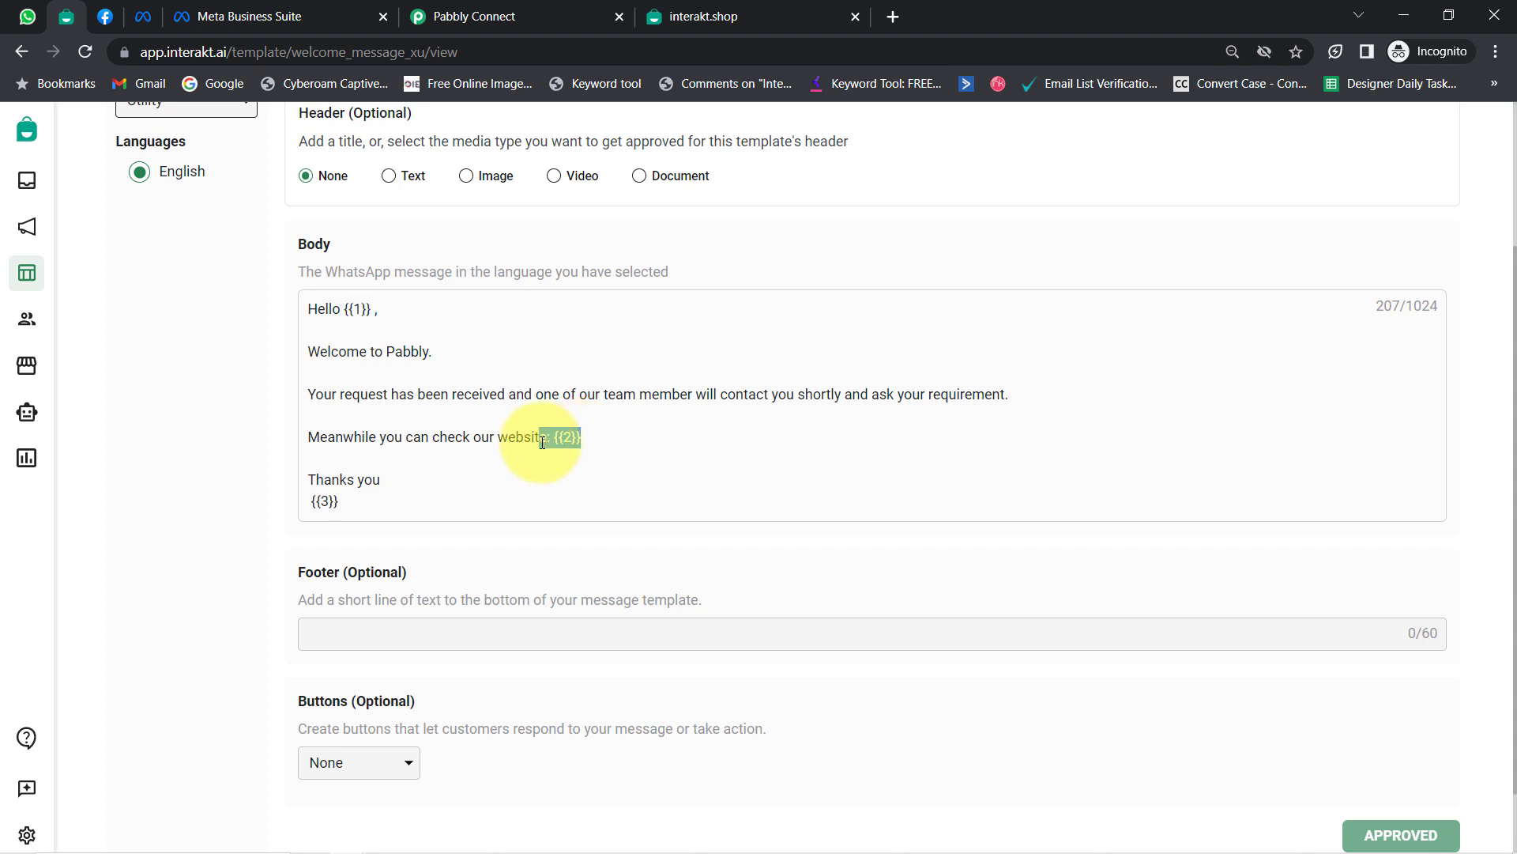
click(472, 402)
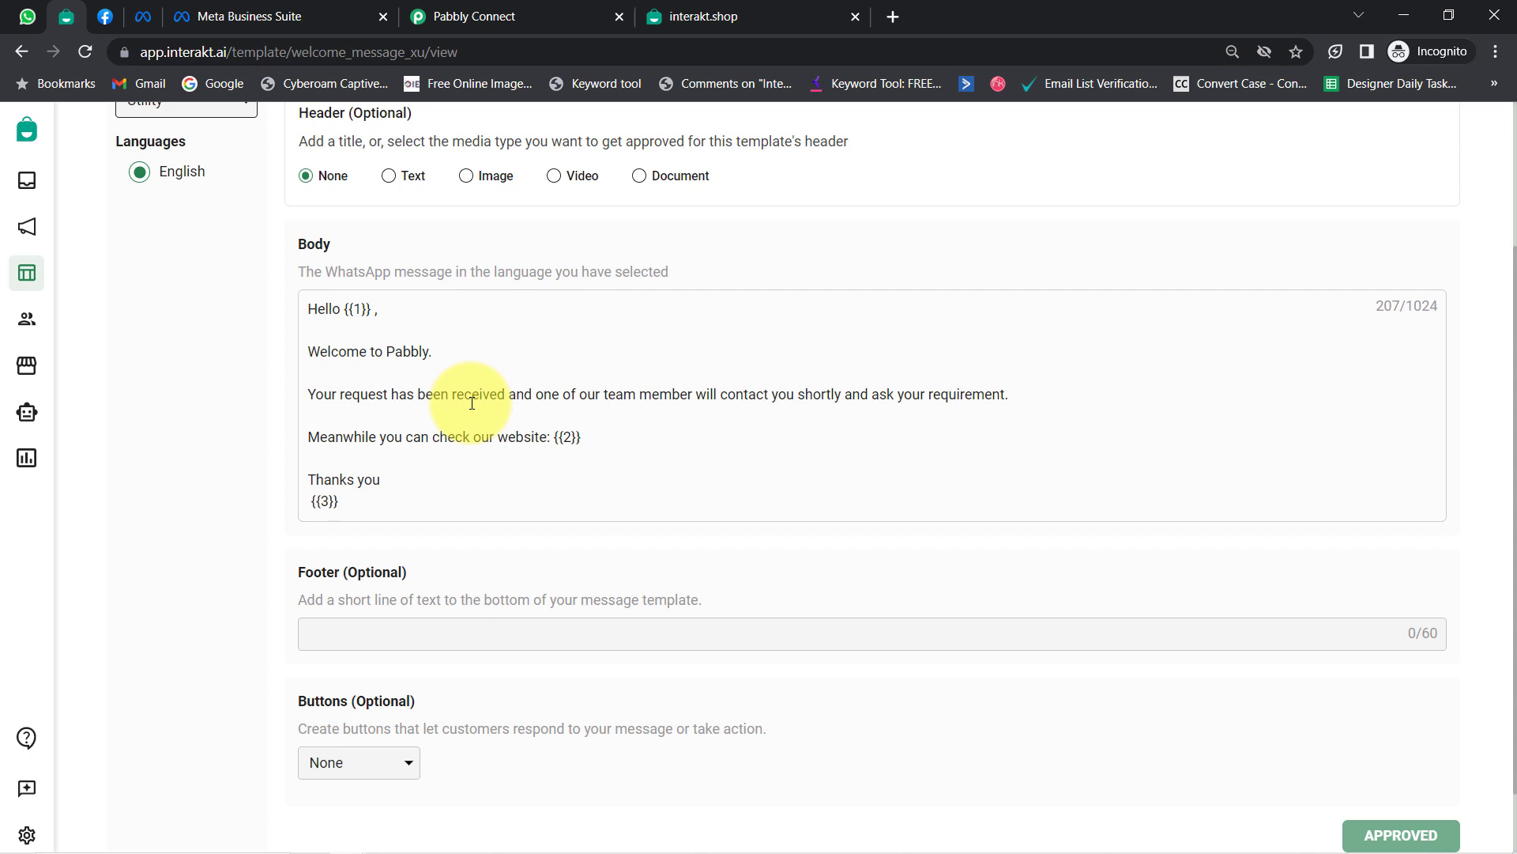
Examine the template page's URL, review the body variables once more, and check the optional footer section.
double_click(434, 52)
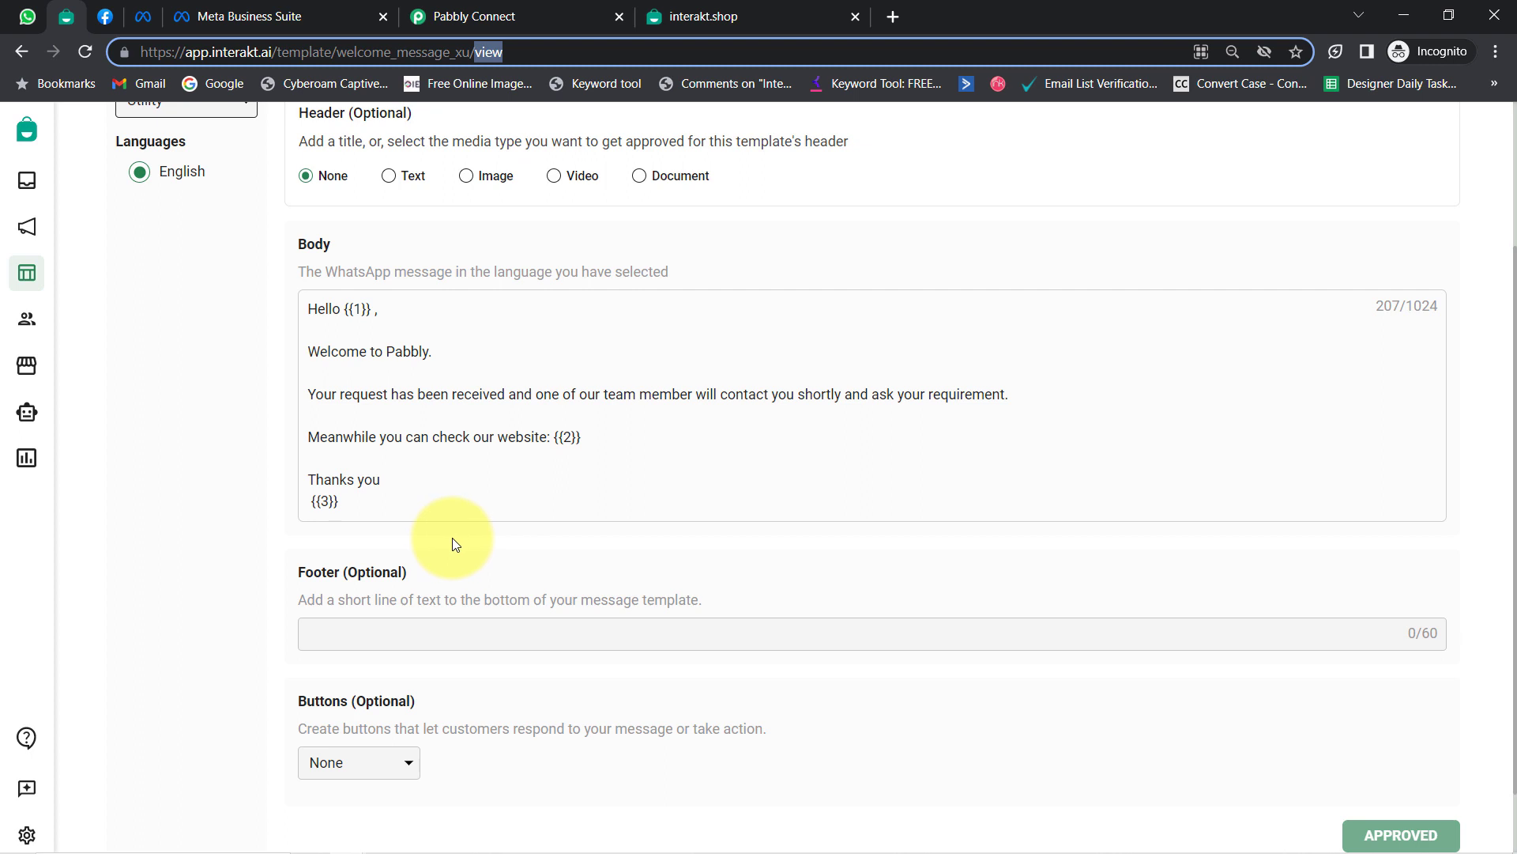
click(345, 313)
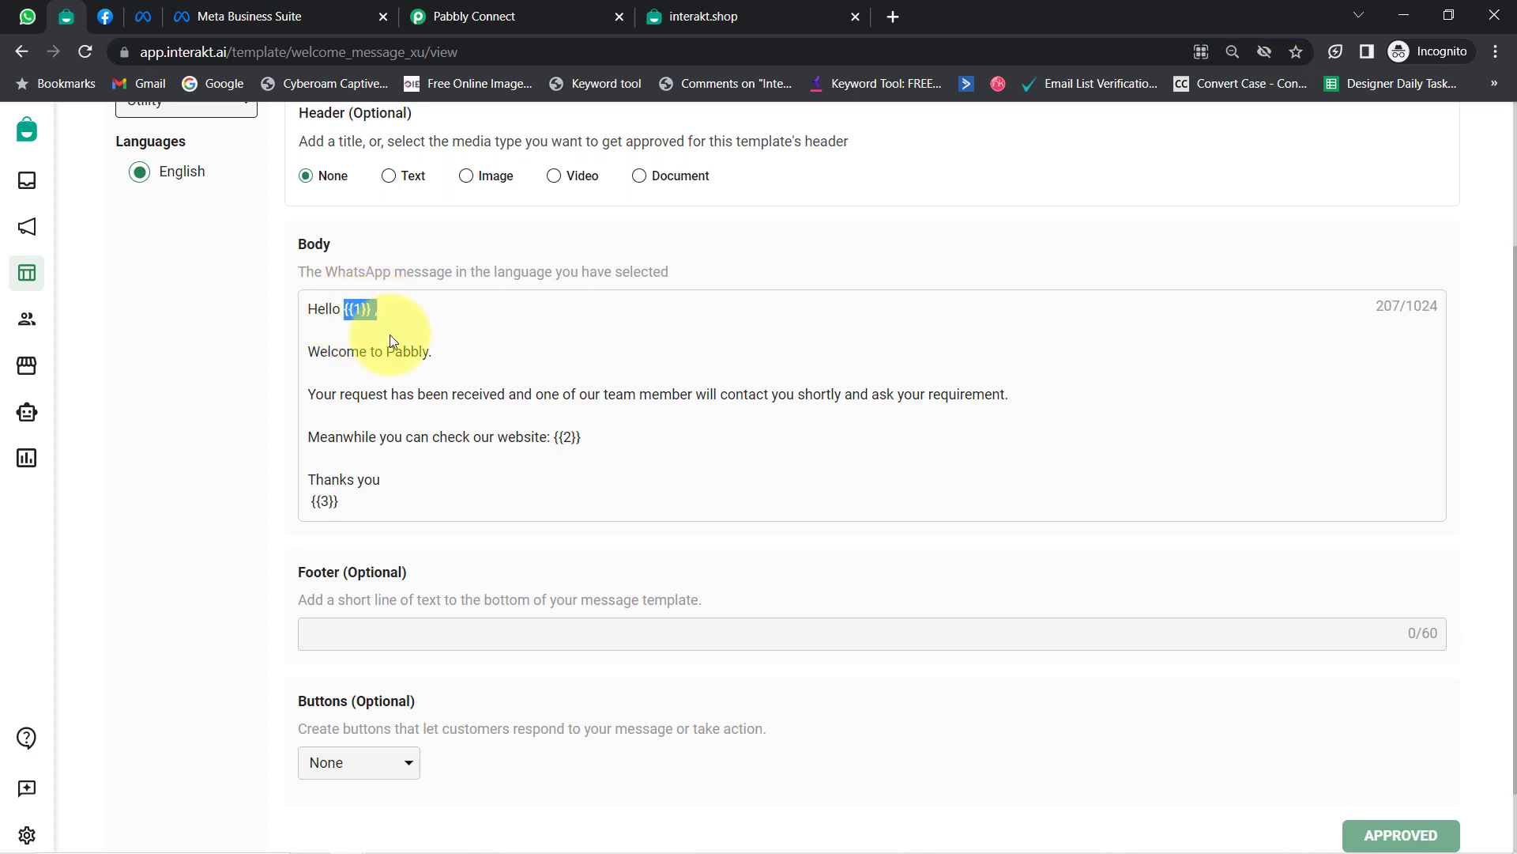
click(347, 314)
drag(344, 313, 376, 314)
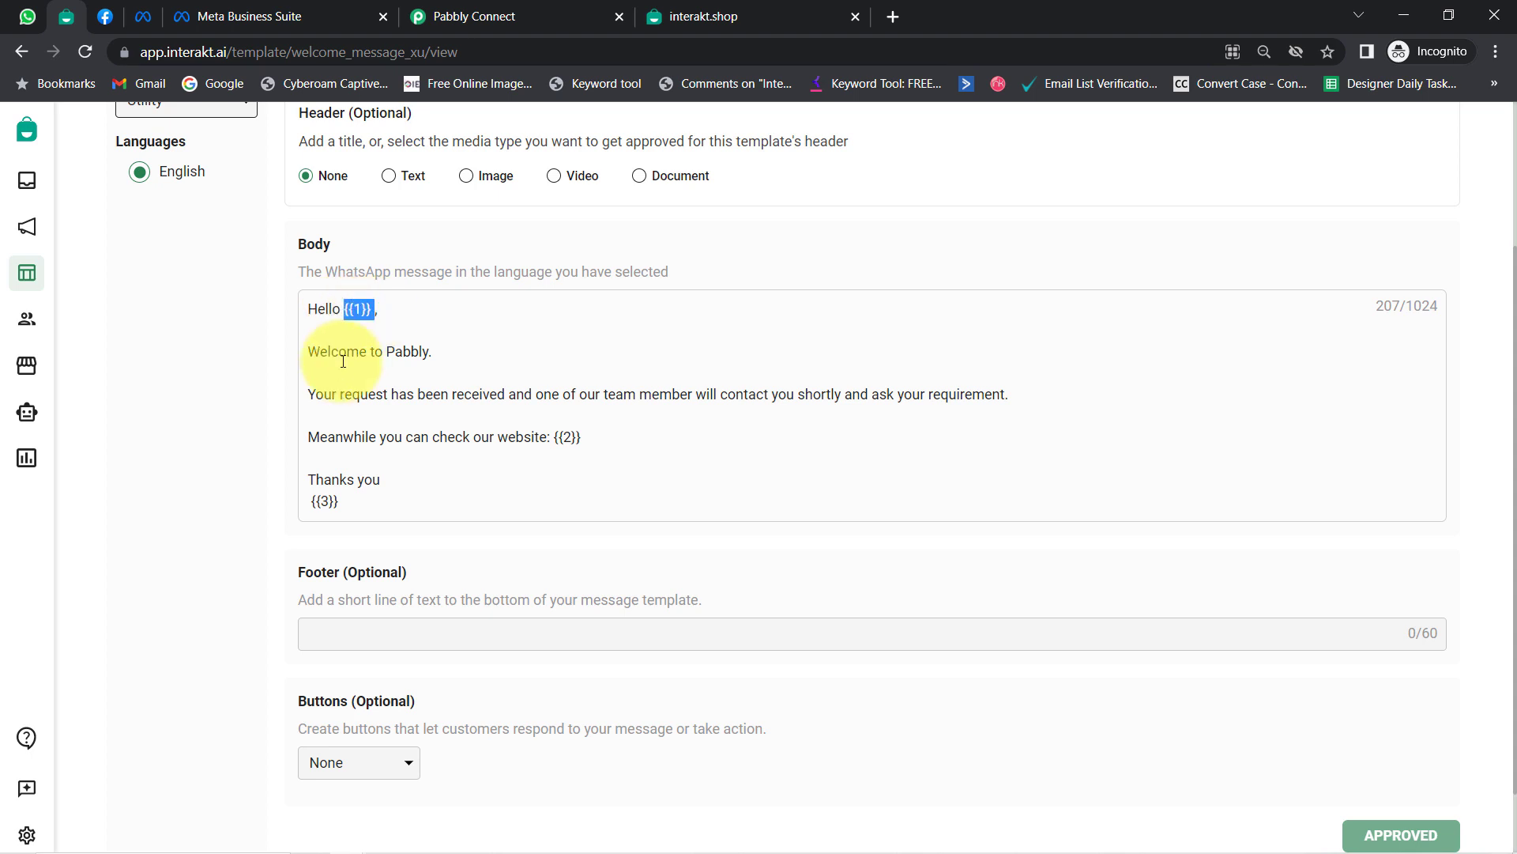
drag(550, 439, 576, 436)
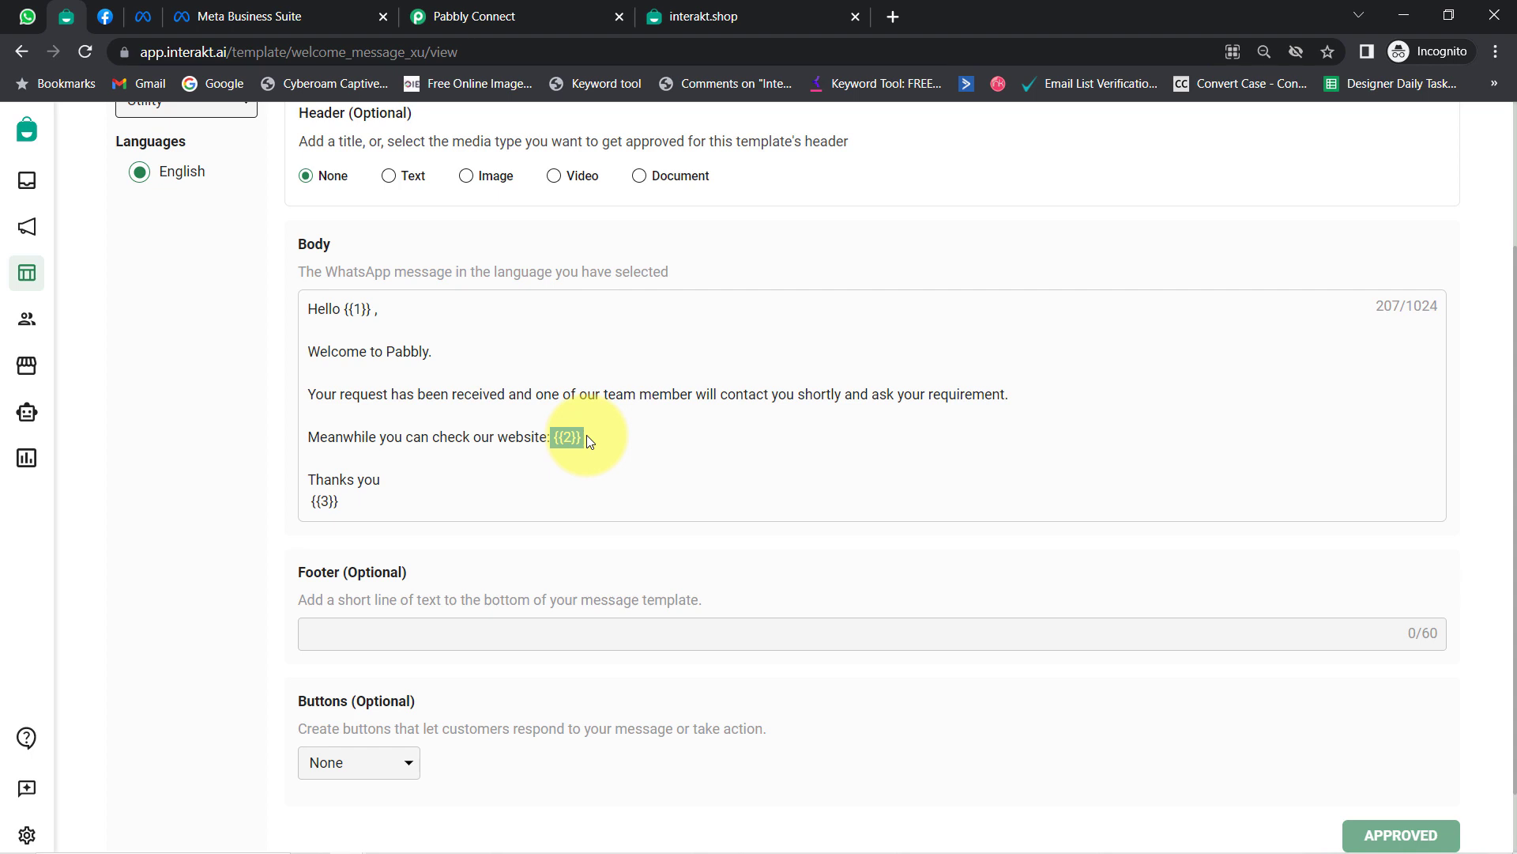
drag(347, 501, 315, 501)
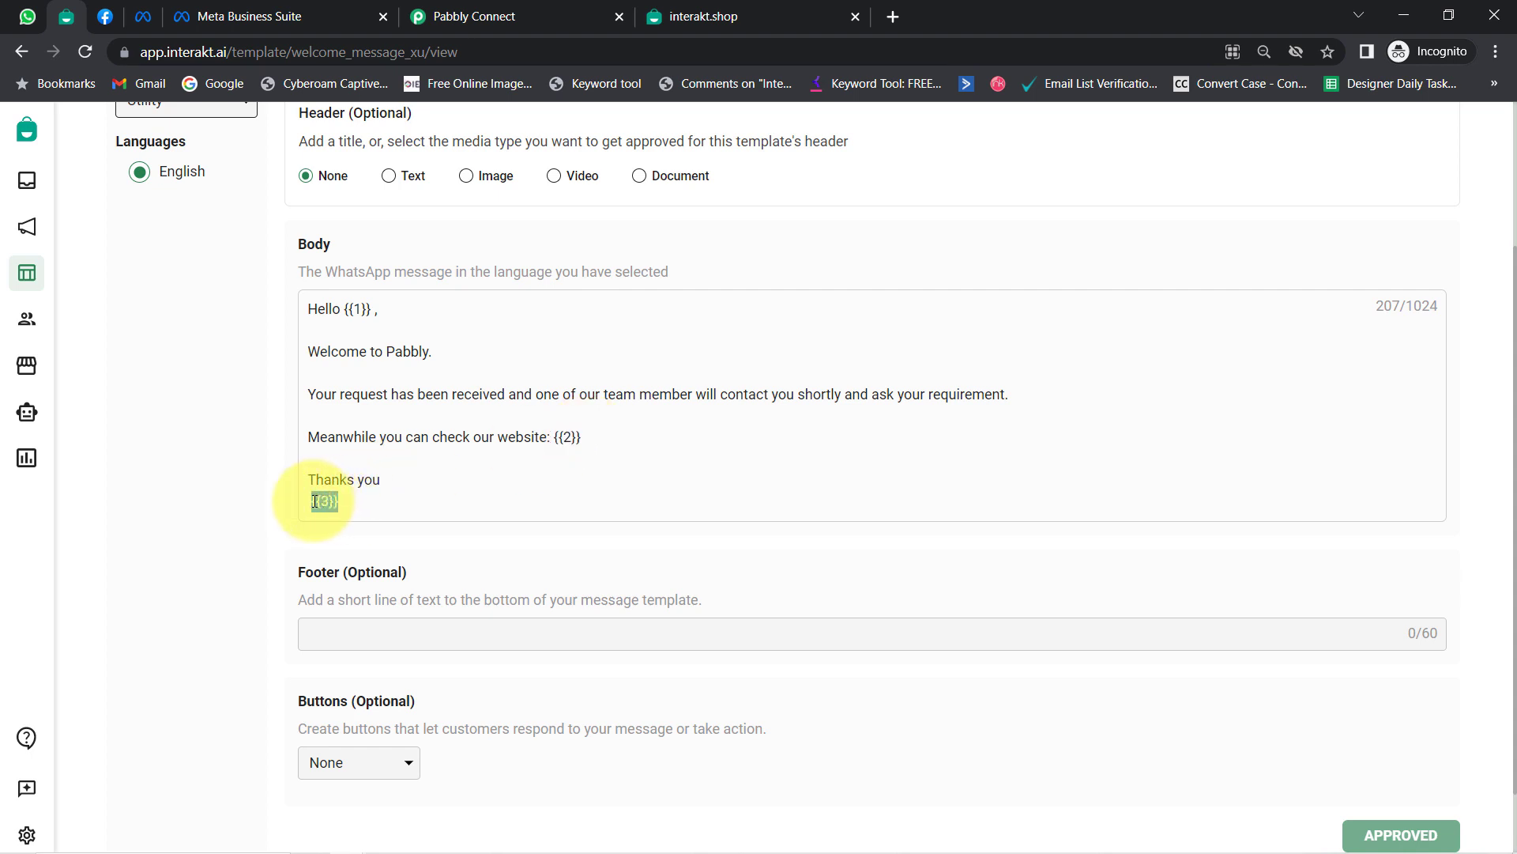
drag(325, 308, 373, 528)
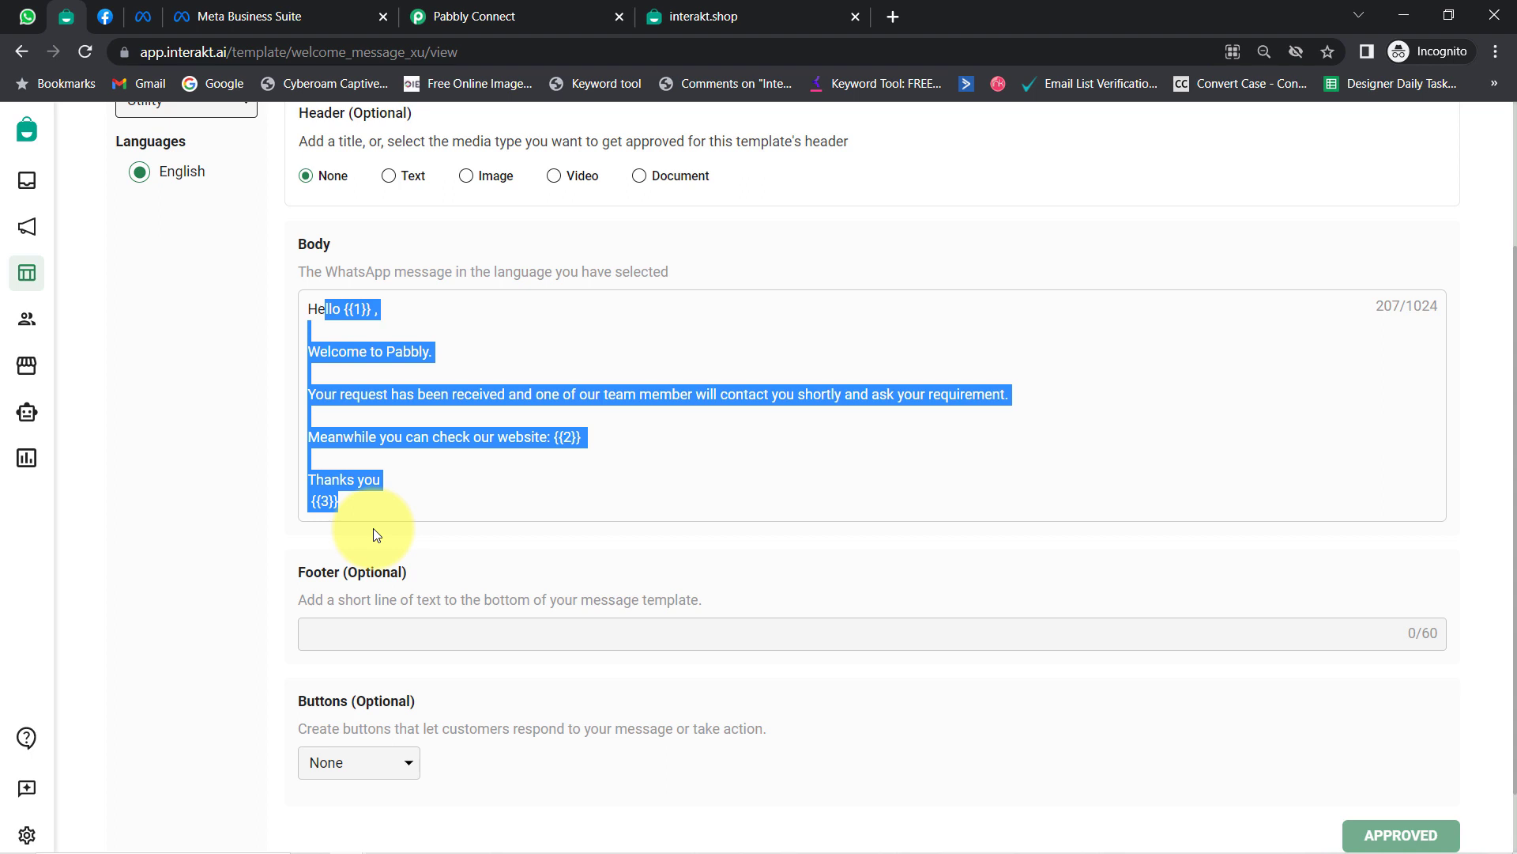
click(373, 528)
drag(343, 572, 407, 571)
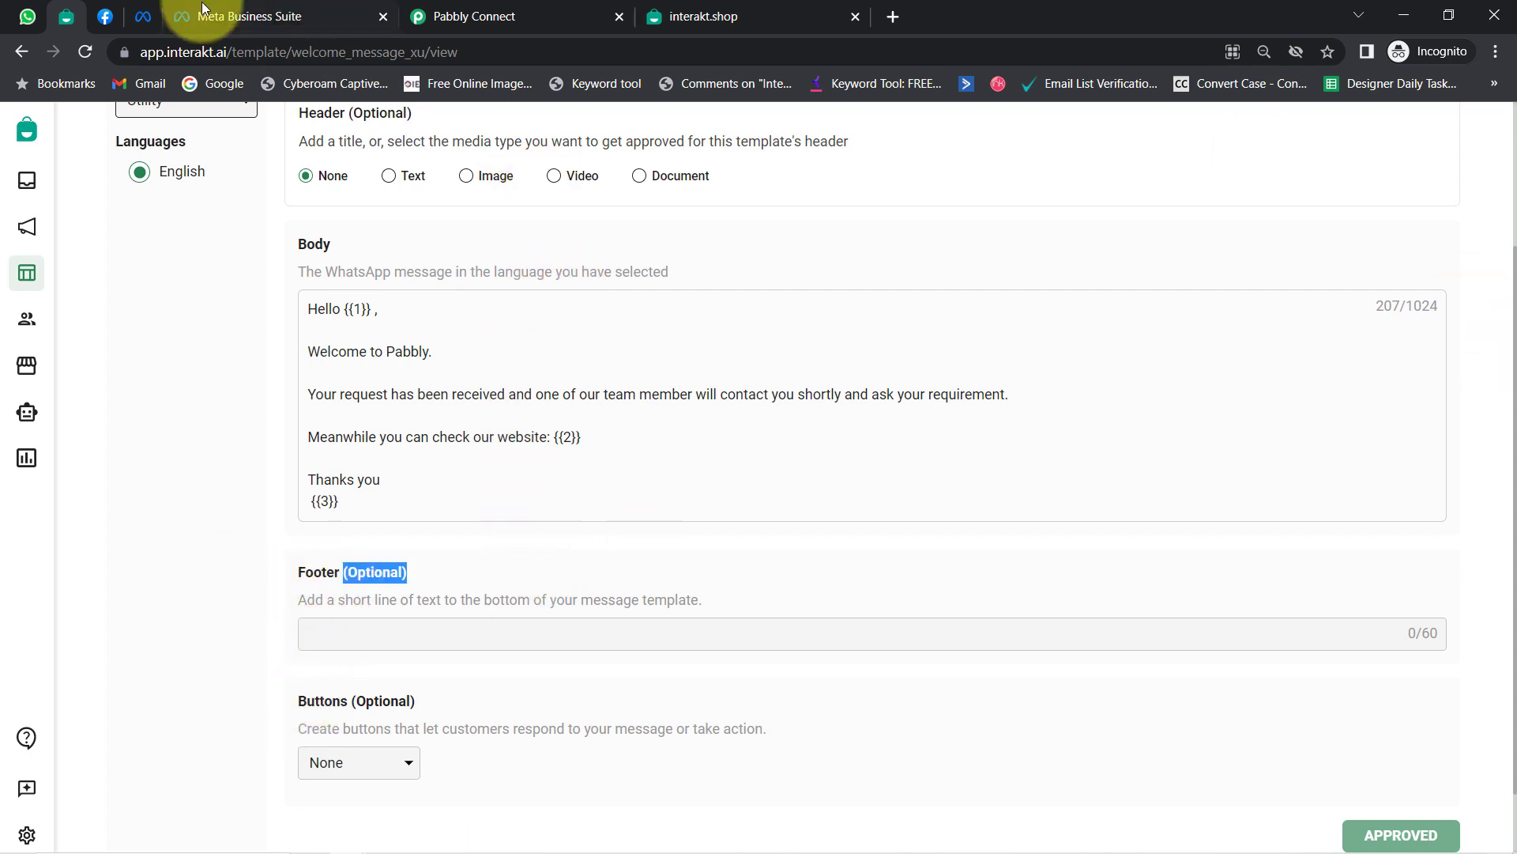
Copy the code name welcome_message_xu from the template's URL into the Template Code Name field in Pabbly Connect.
drag(294, 52, 426, 47)
key(ctrl+c)
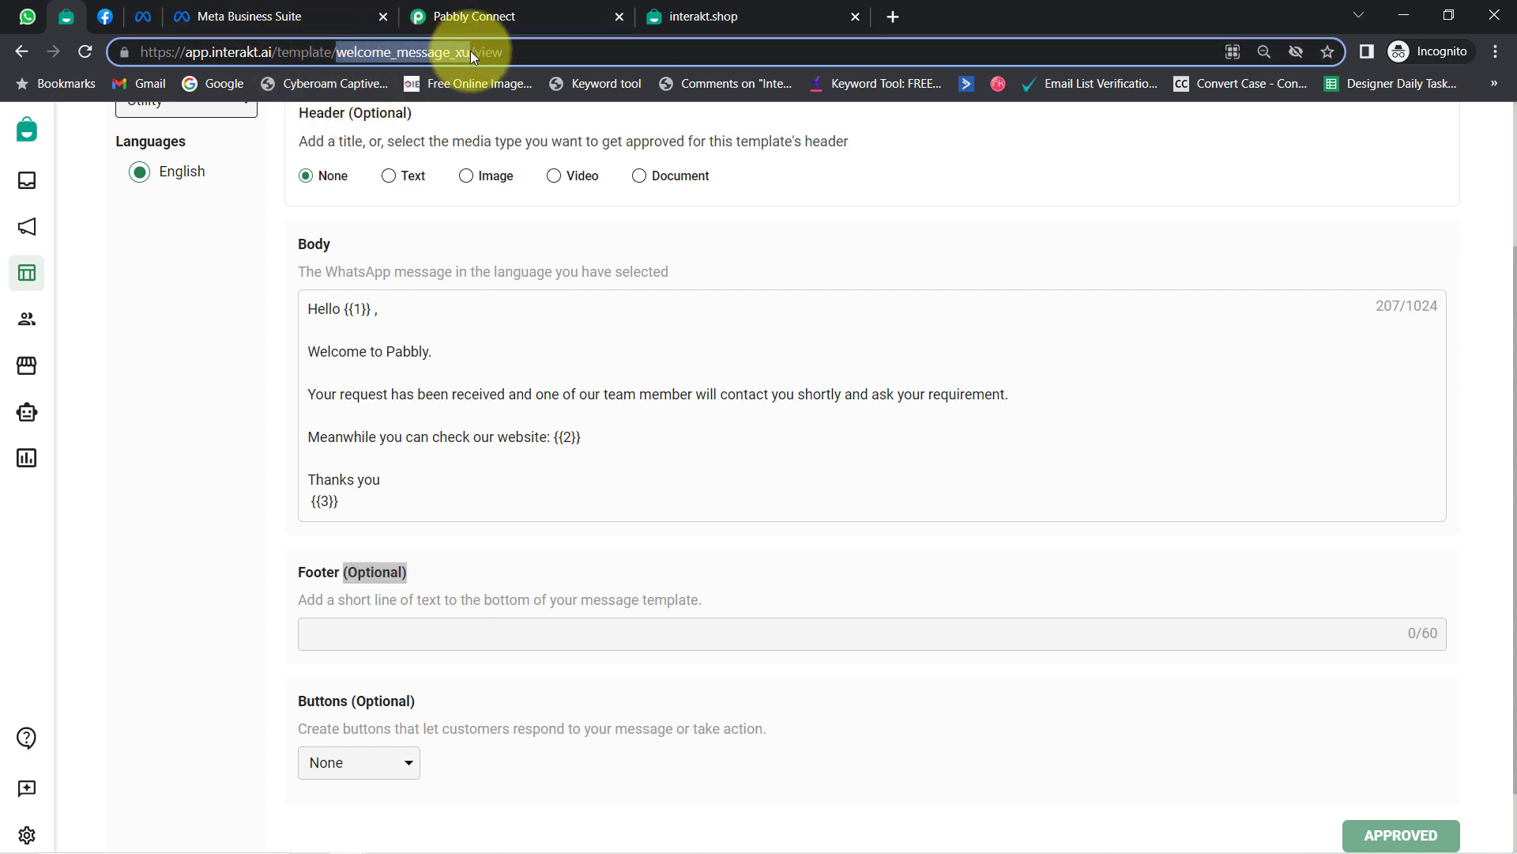
click(585, 15)
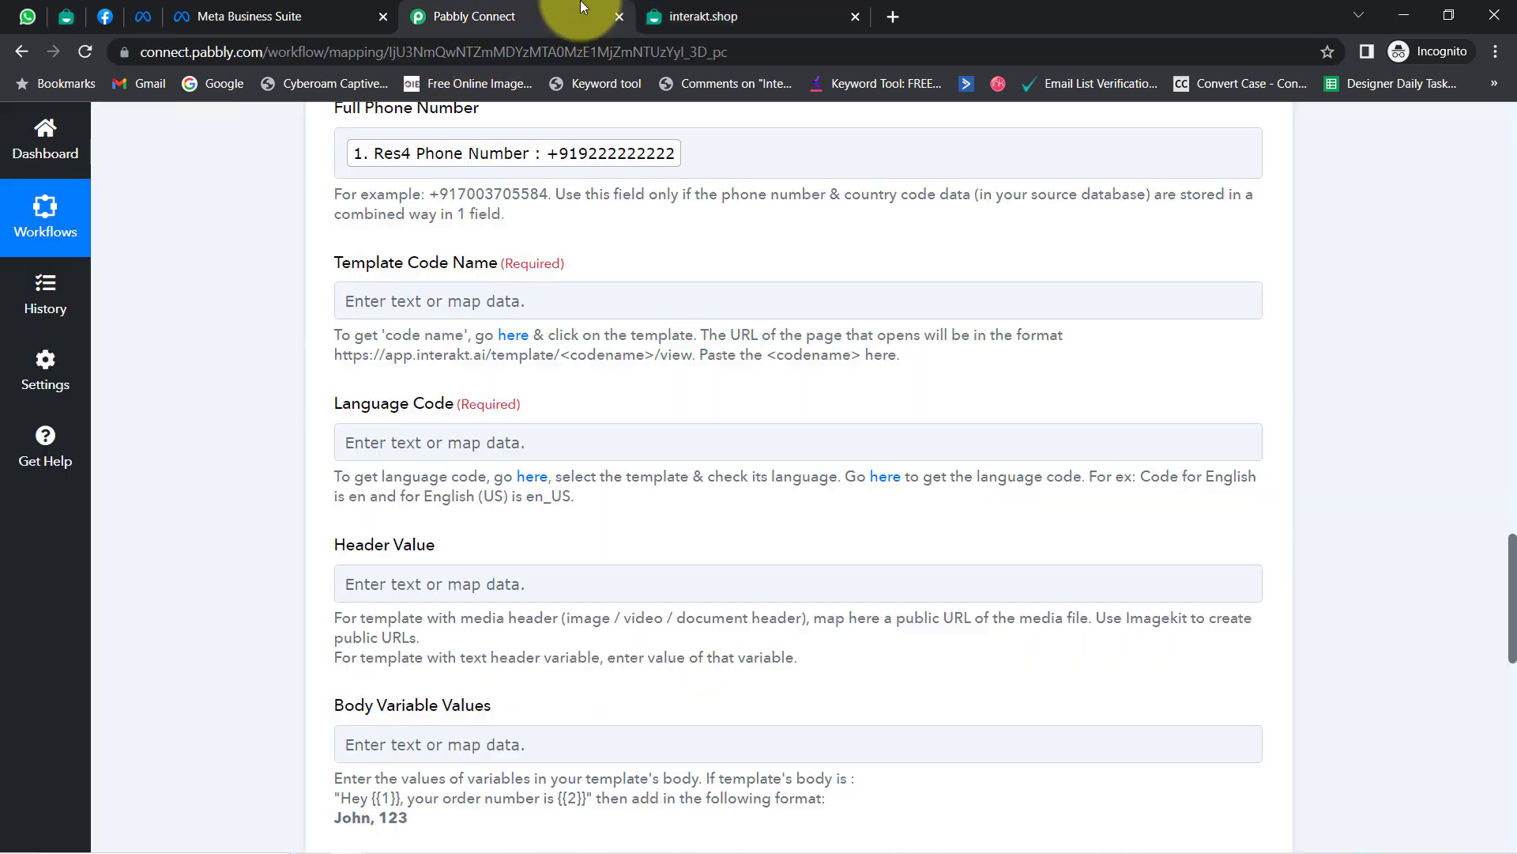
click(392, 302)
key(ctrl+v)
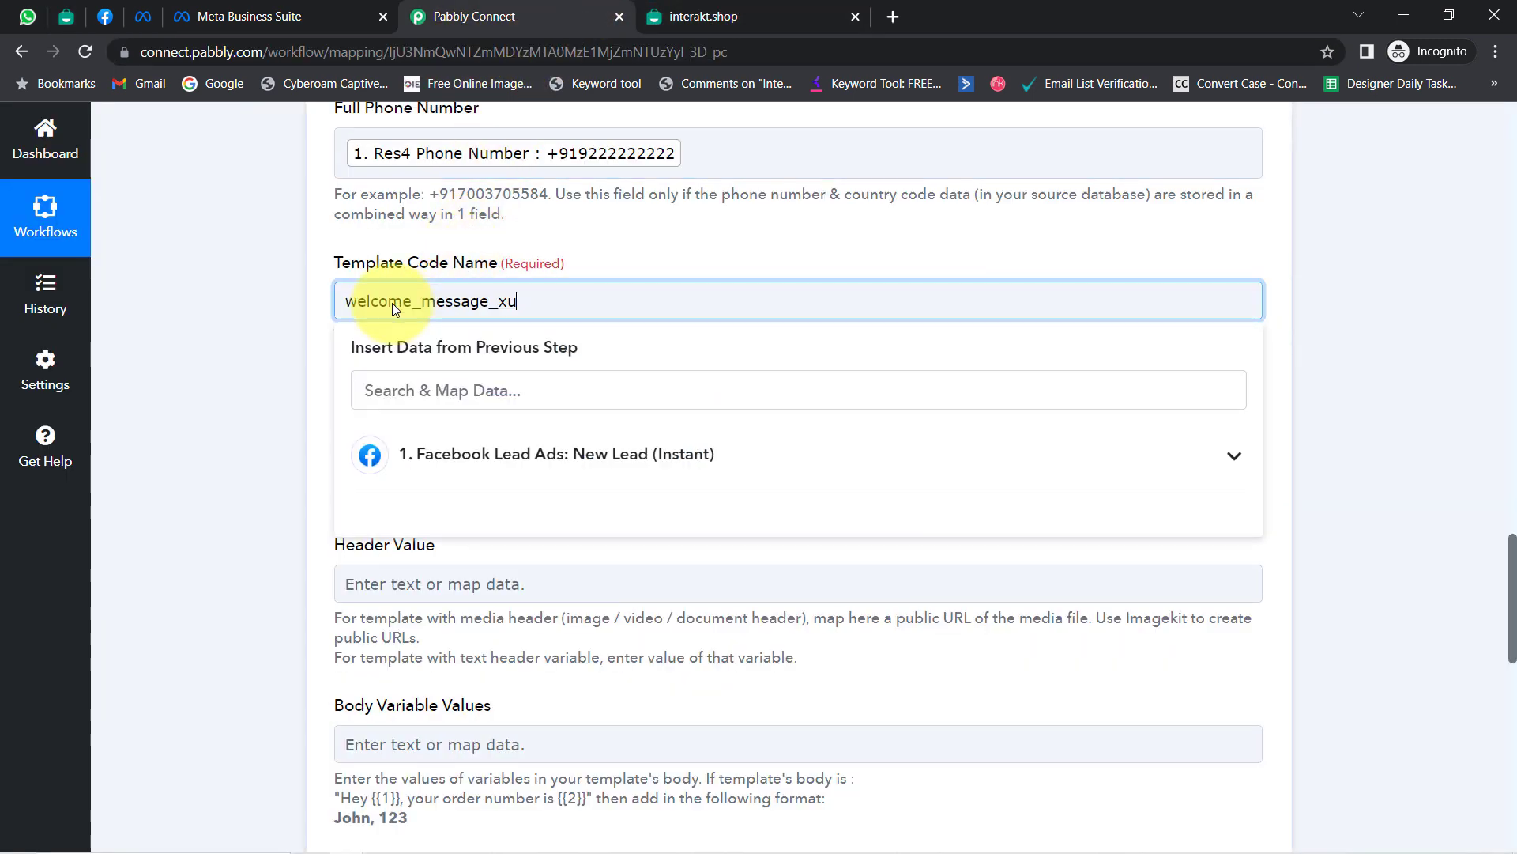
click(265, 436)
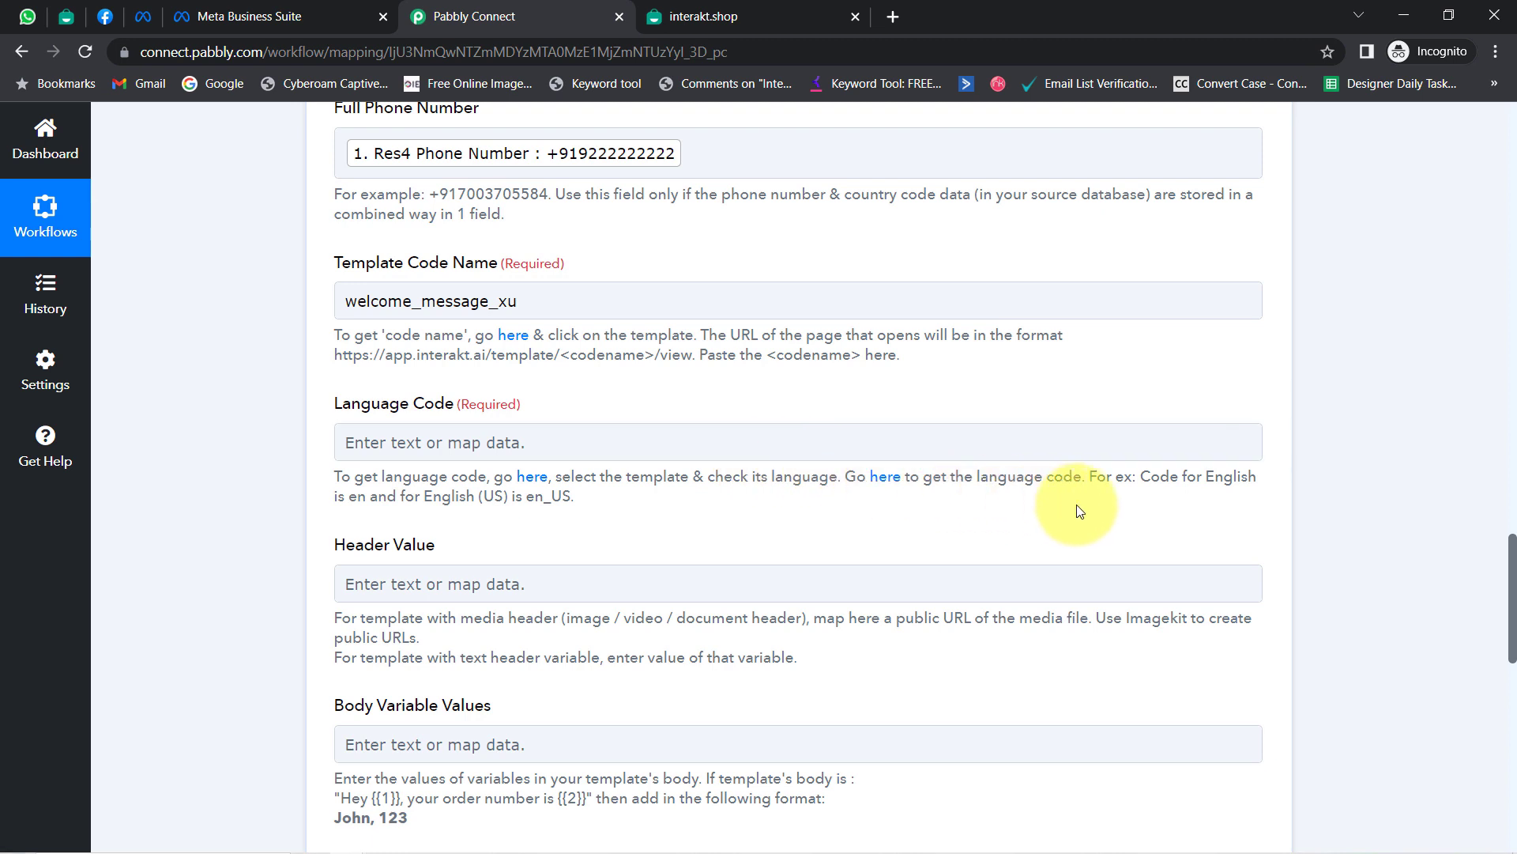
Check the template's language in Interakt against the language code examples, and set the Language Code to en in Pabbly Connect.
double_click(1244, 477)
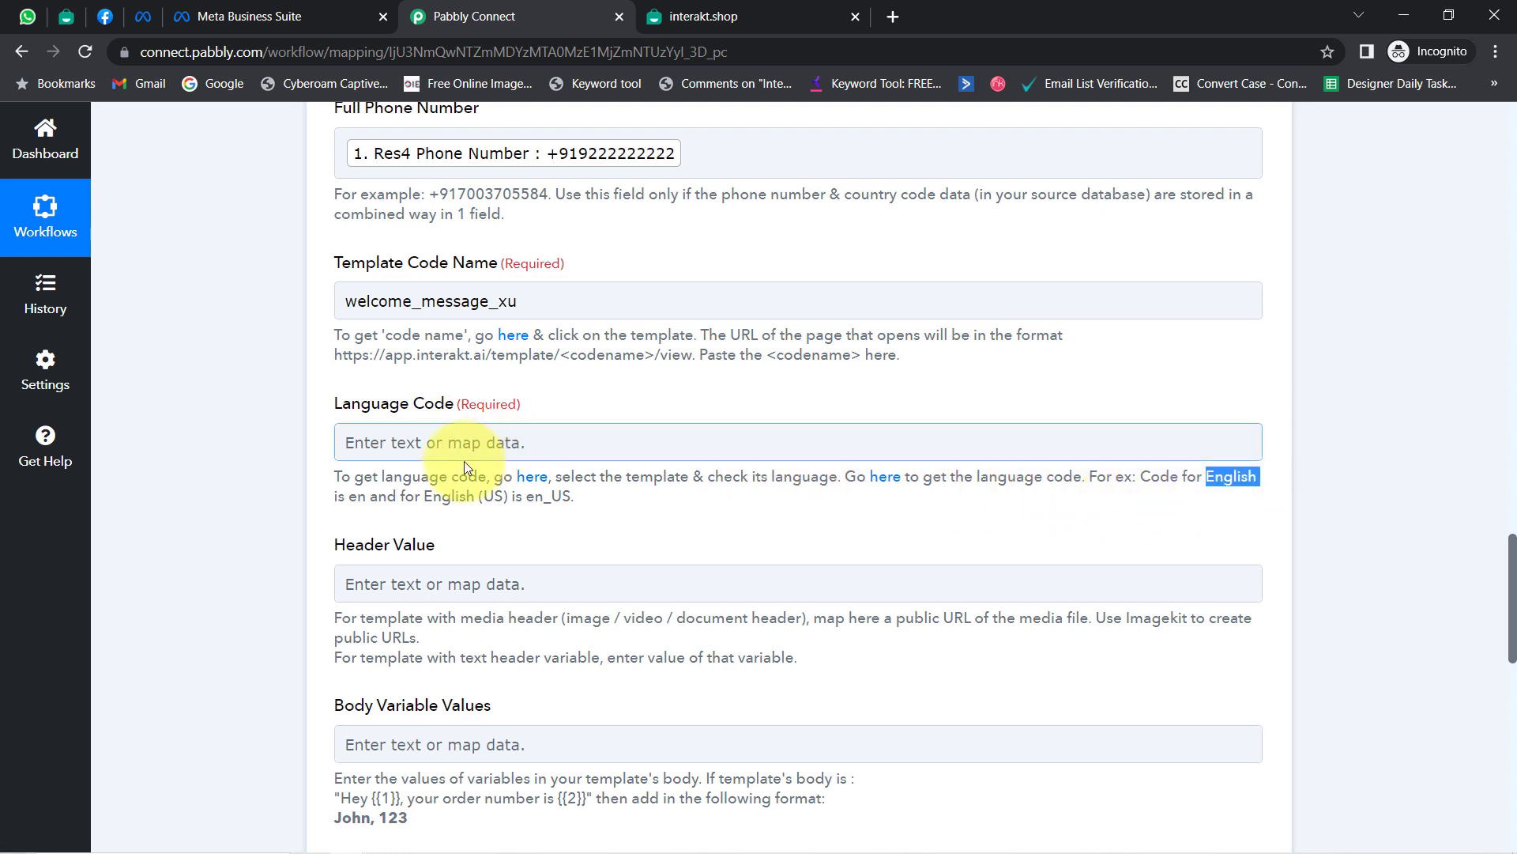
double_click(355, 496)
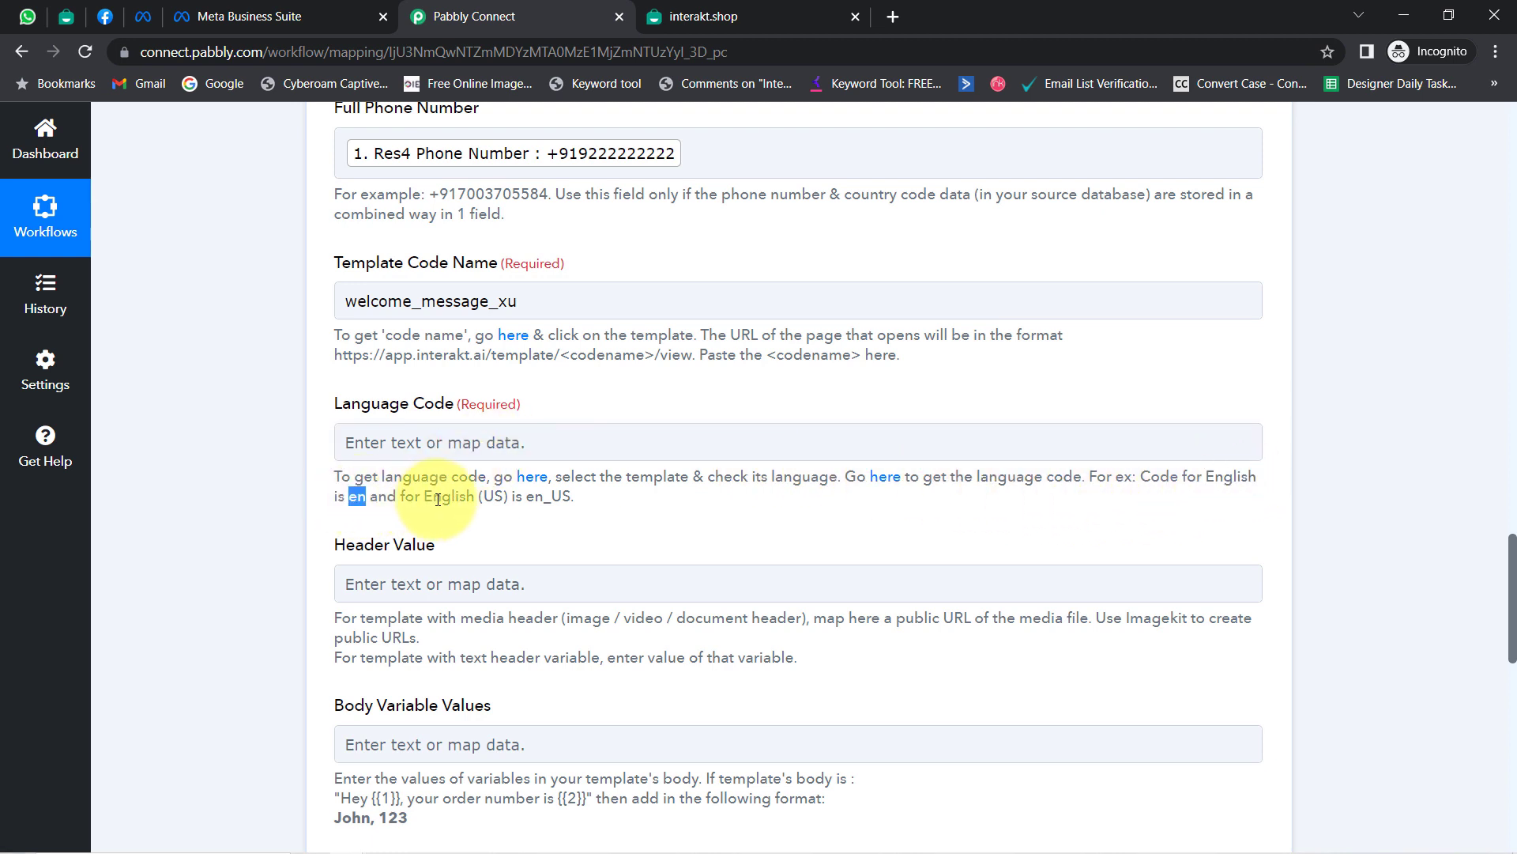
drag(433, 496, 492, 502)
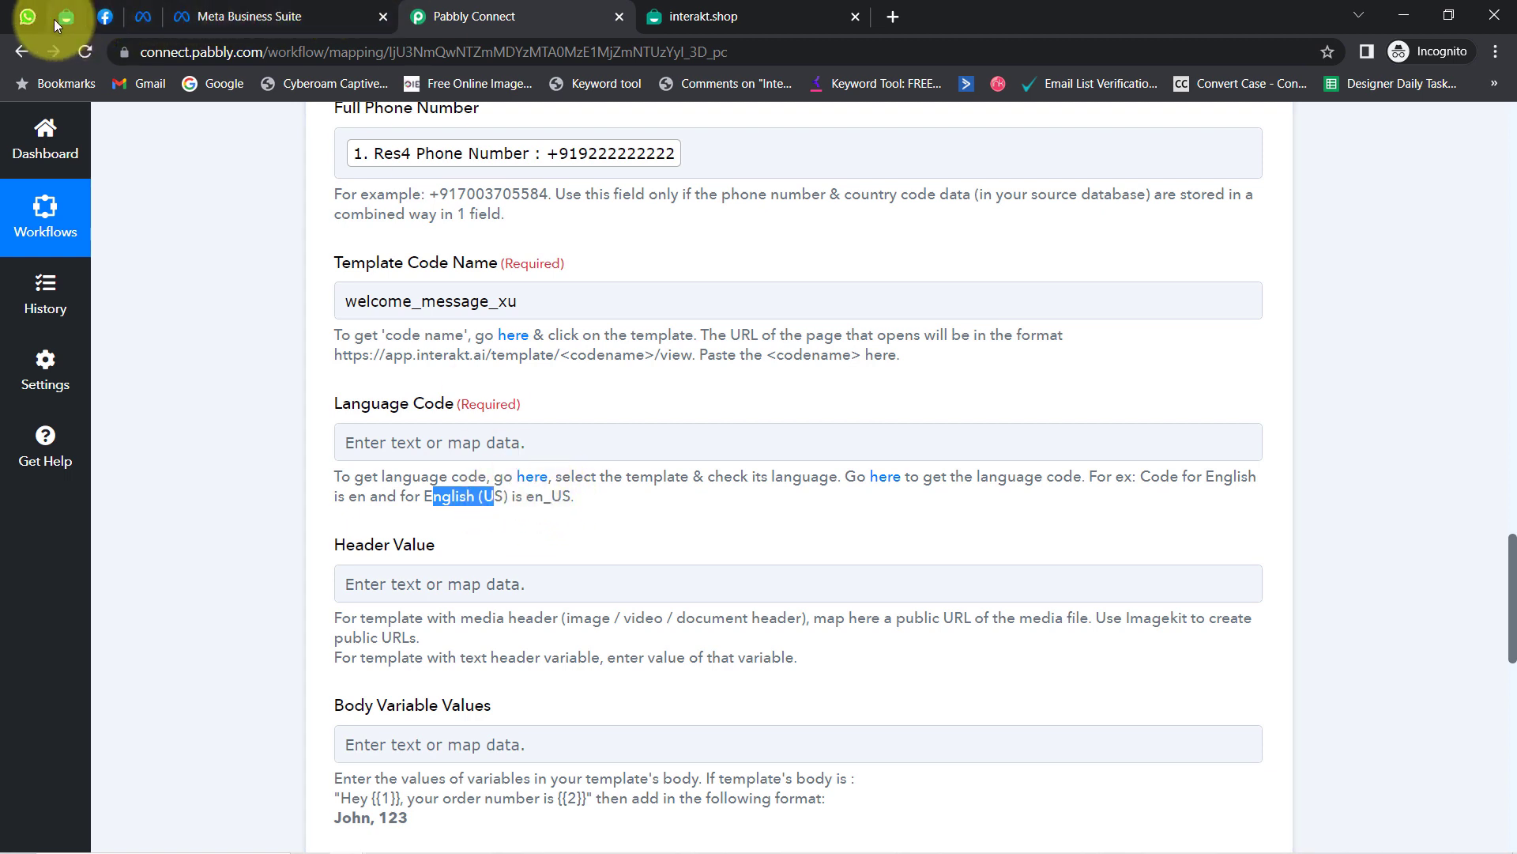
mouse_move(751, 7)
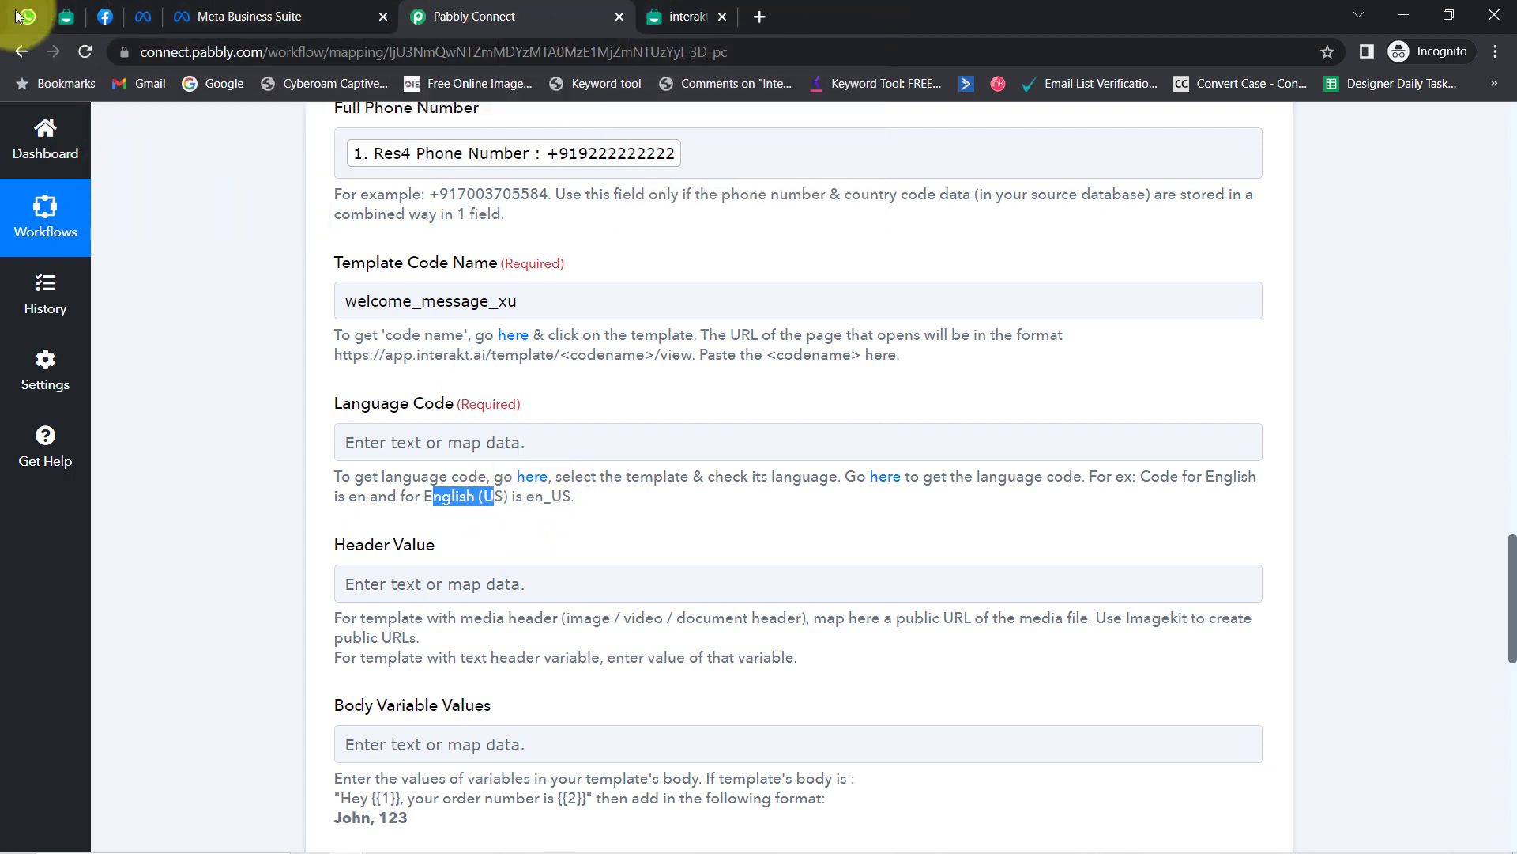
click(66, 16)
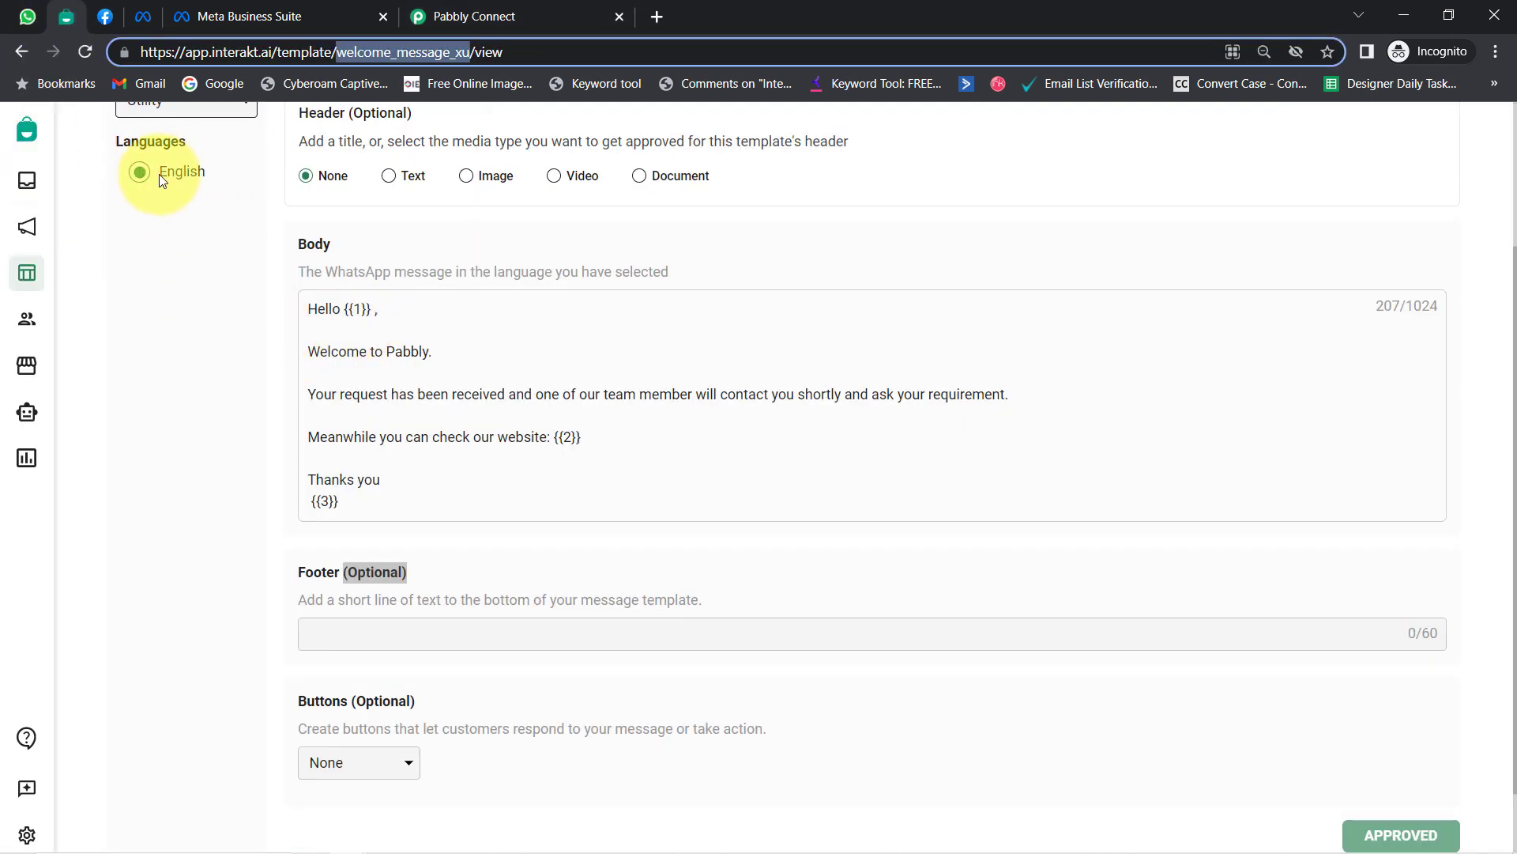
drag(498, 8, 304, 14)
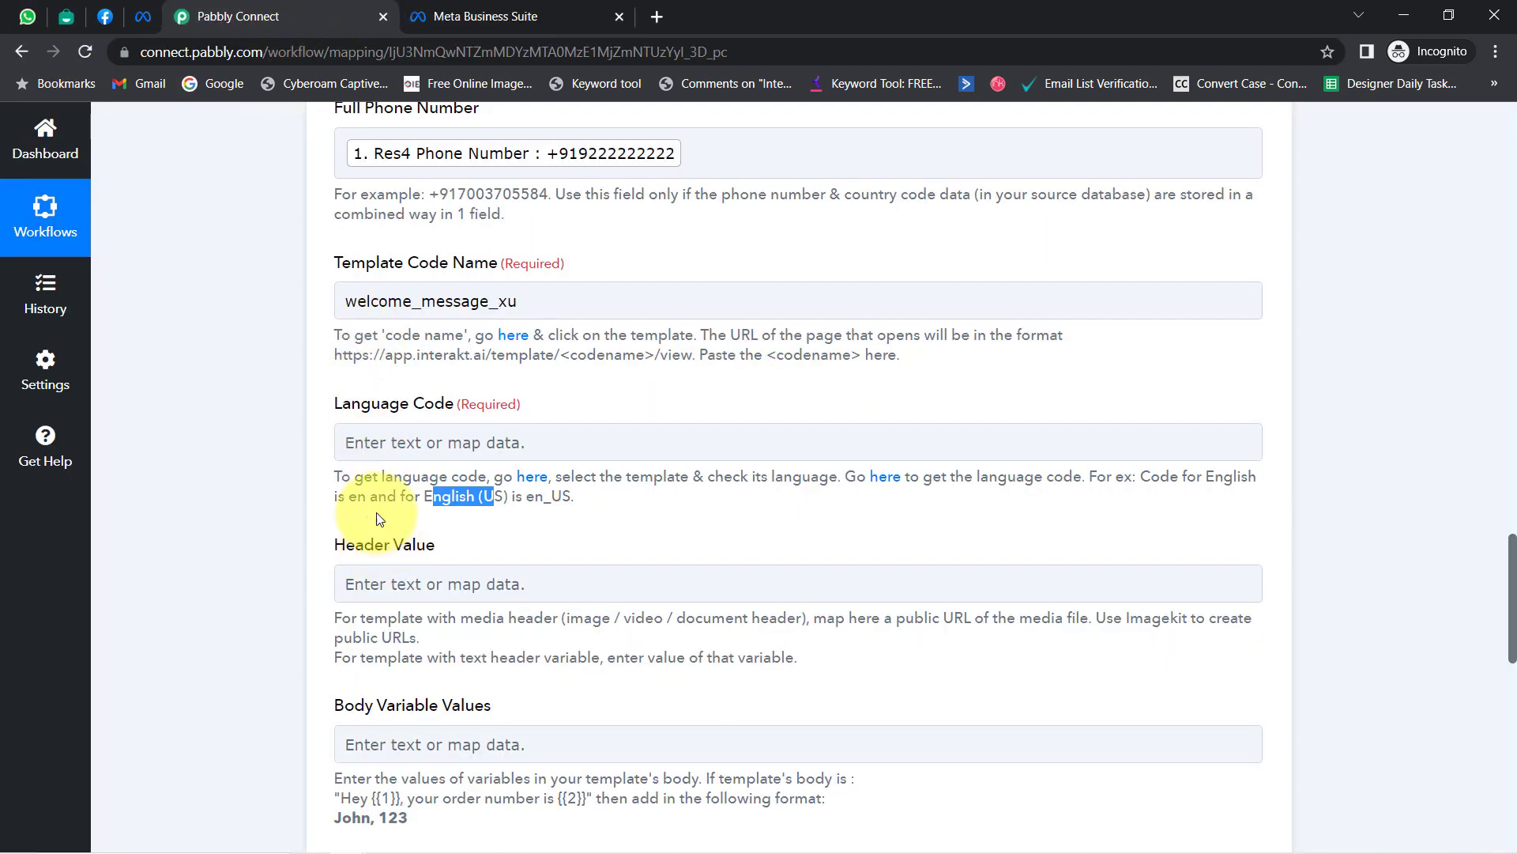
click(339, 440)
text(en)
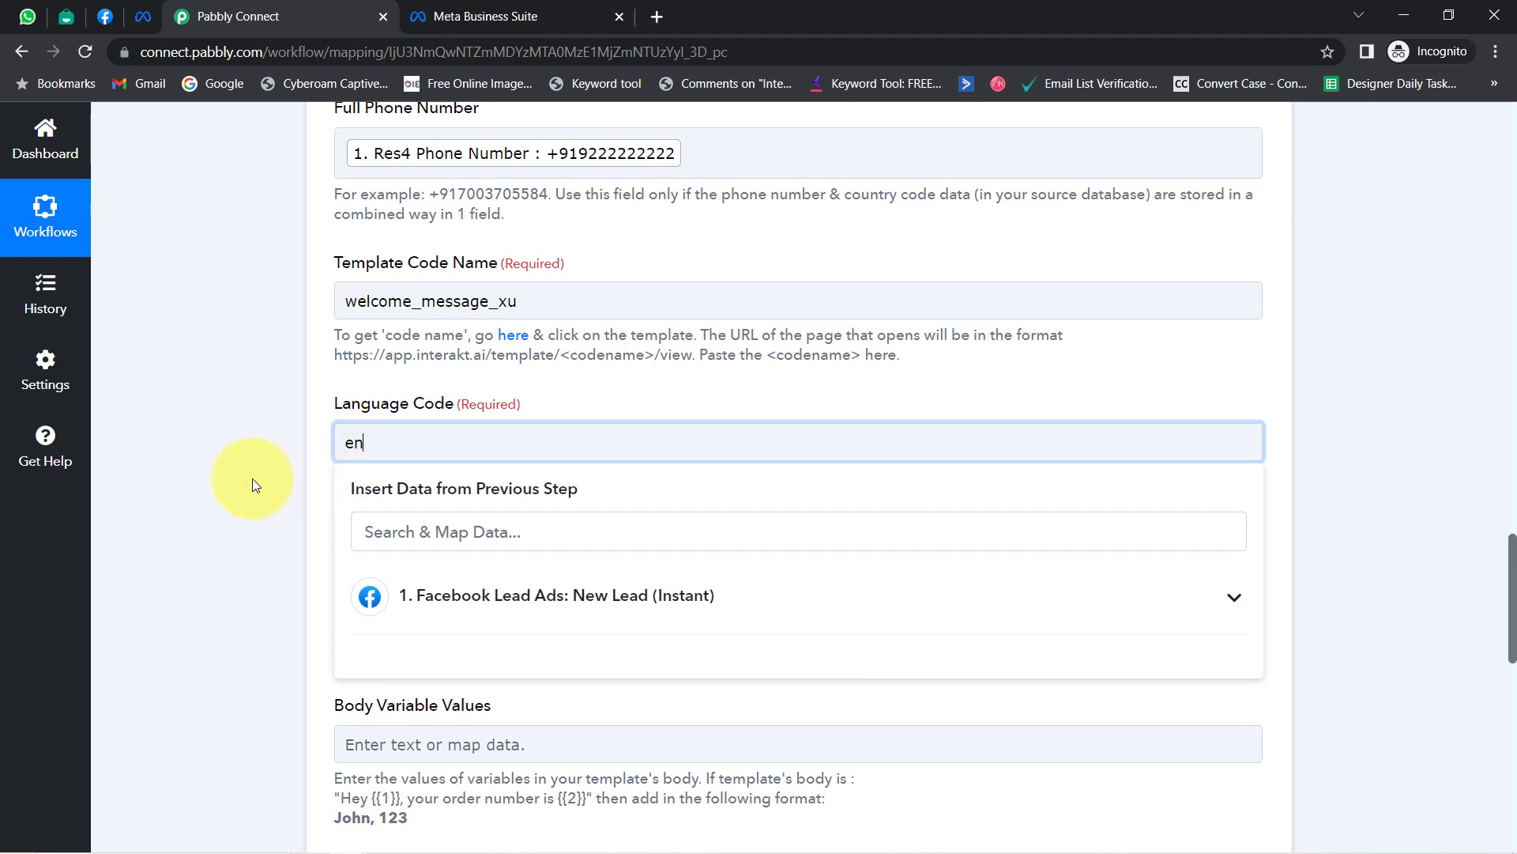
click(244, 475)
Check the header setting of the Interakt template, then review the Body Variable Values field in Pabbly Connect.
scroll(1513, 553, down, 3)
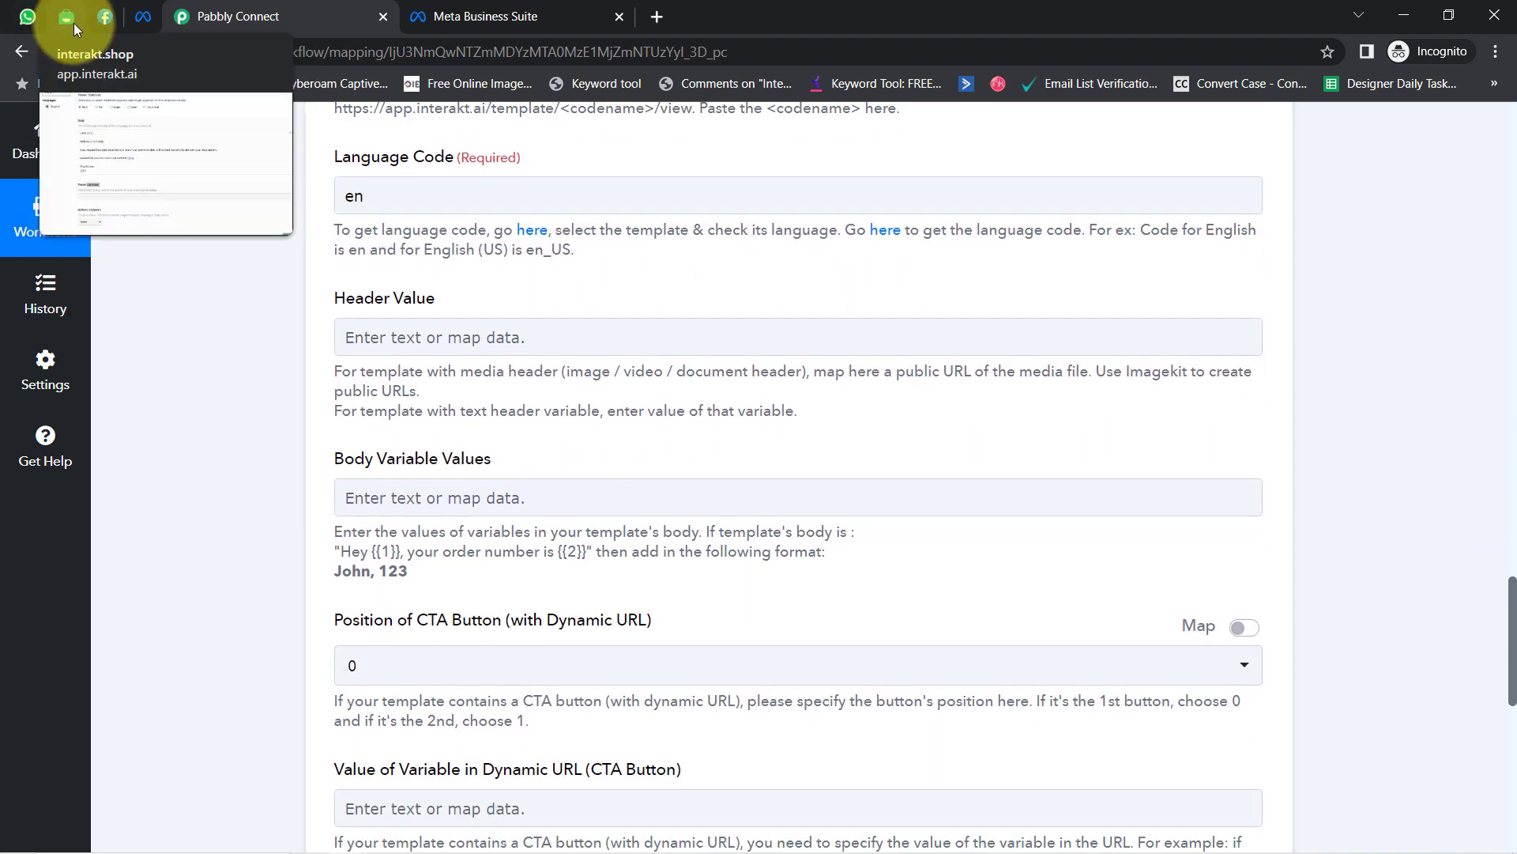
drag(74, 22, 128, 30)
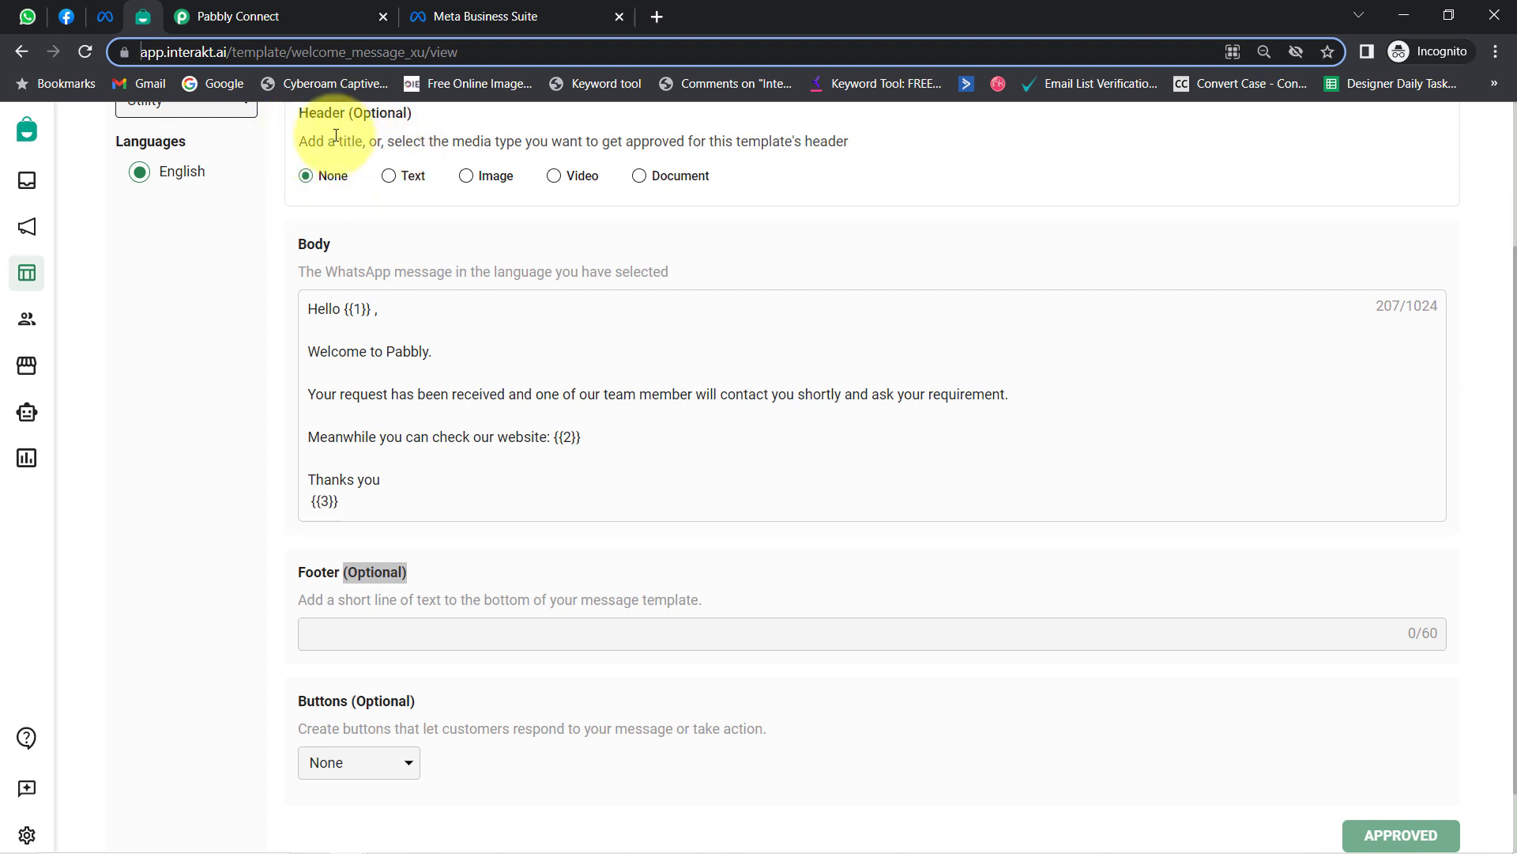
click(250, 16)
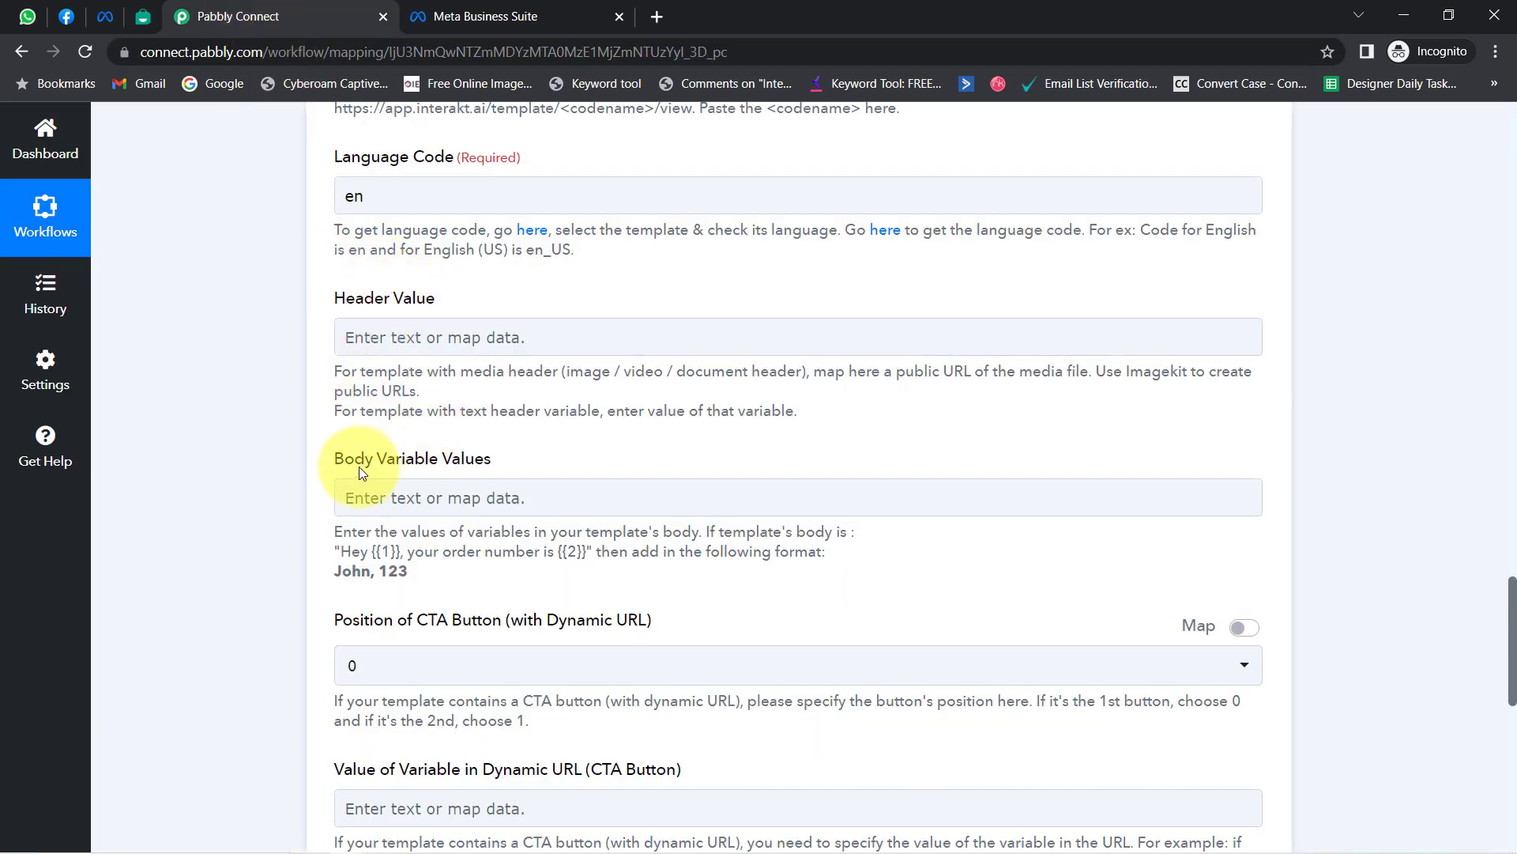
drag(377, 457, 484, 459)
click(722, 521)
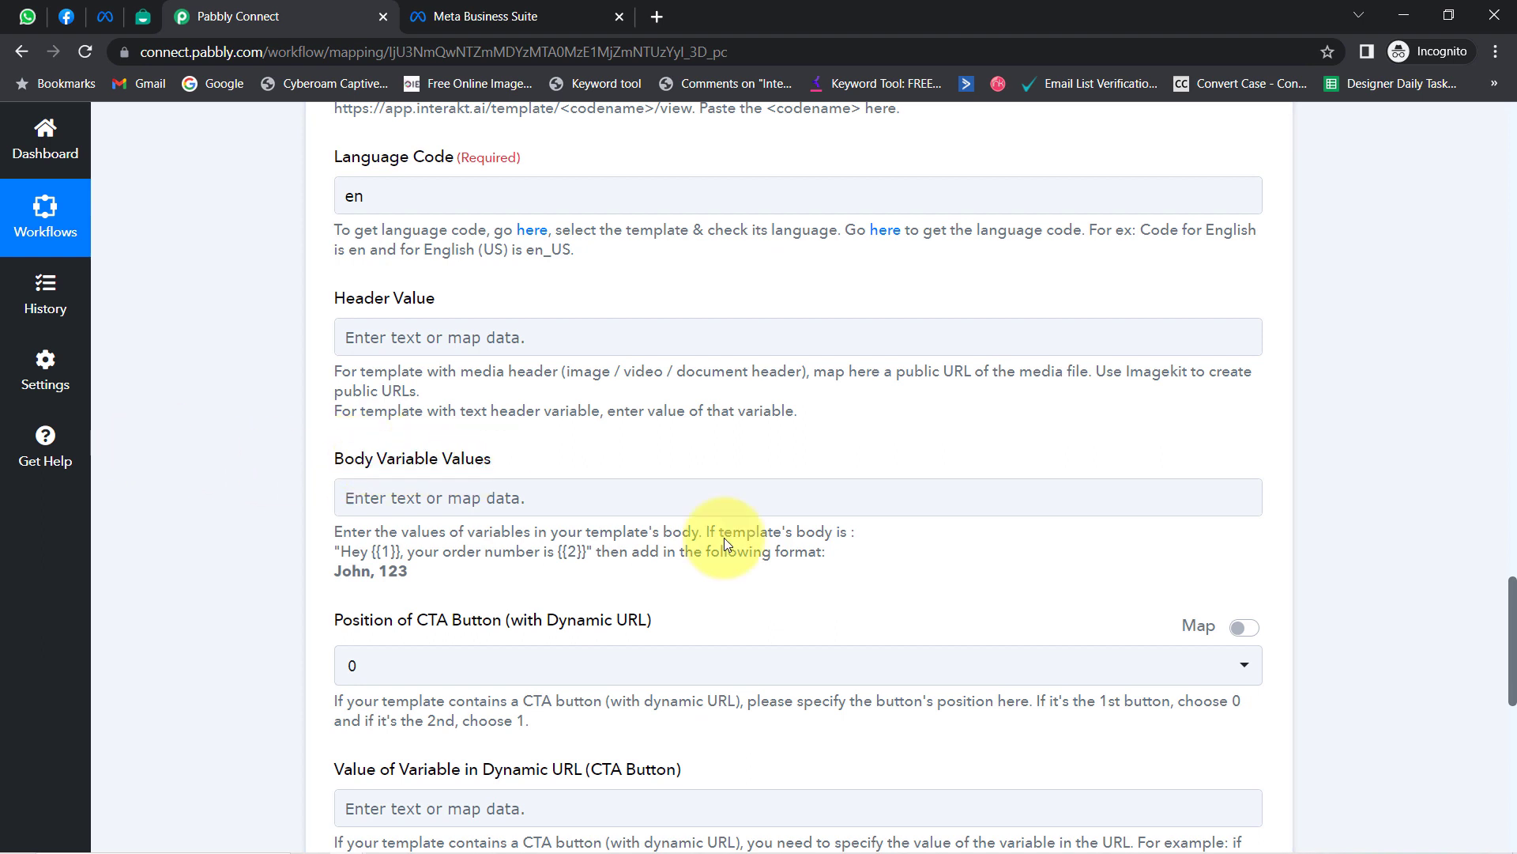
Compare the comma-separated format required for Body Variable Values with the three variables in the Interakt template's body.
scroll(1502, 617, down, 2)
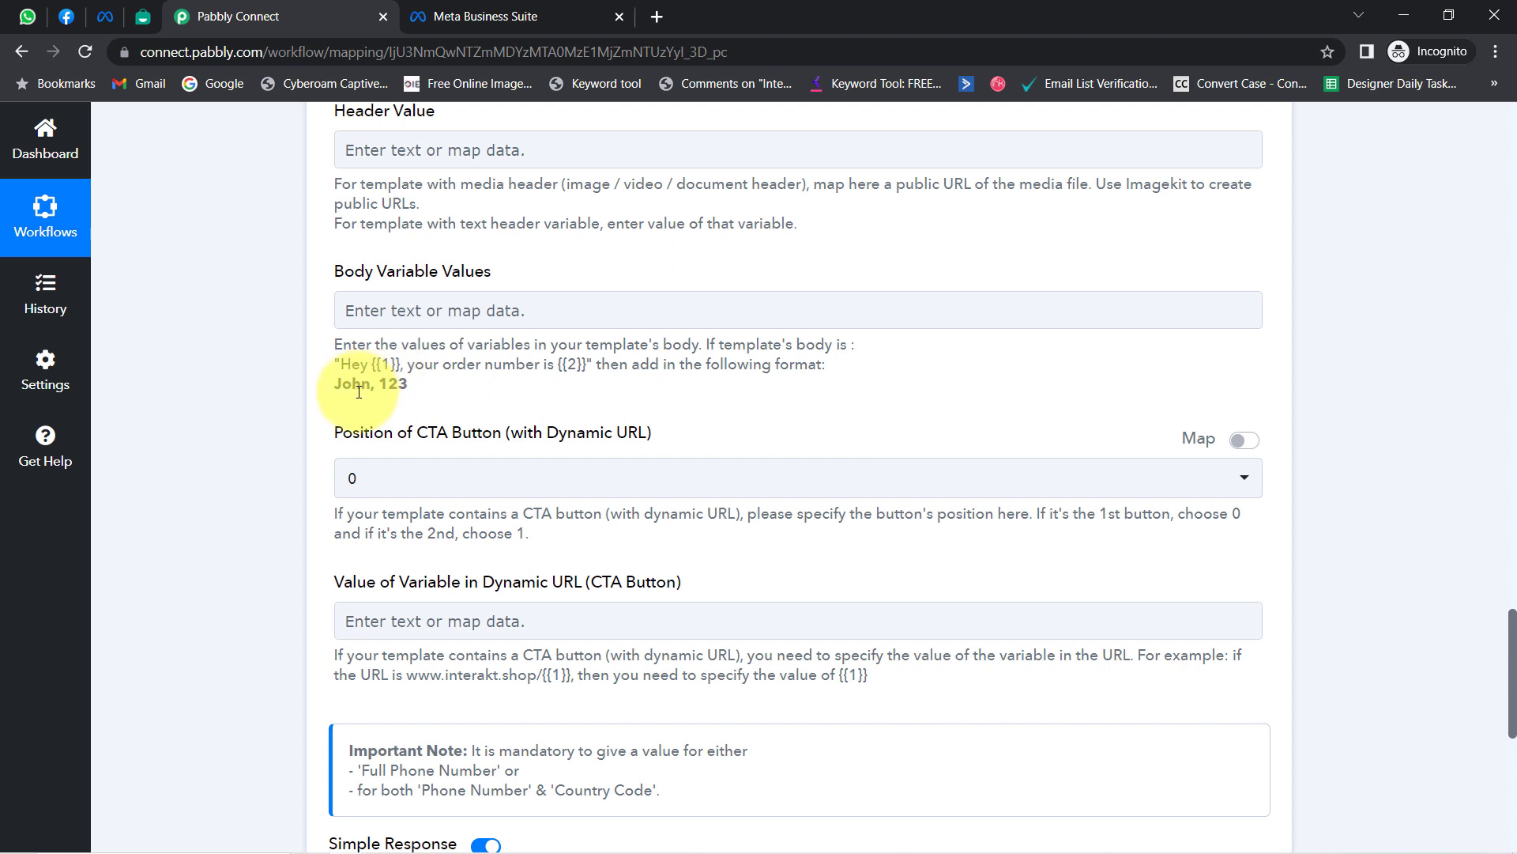
click(143, 16)
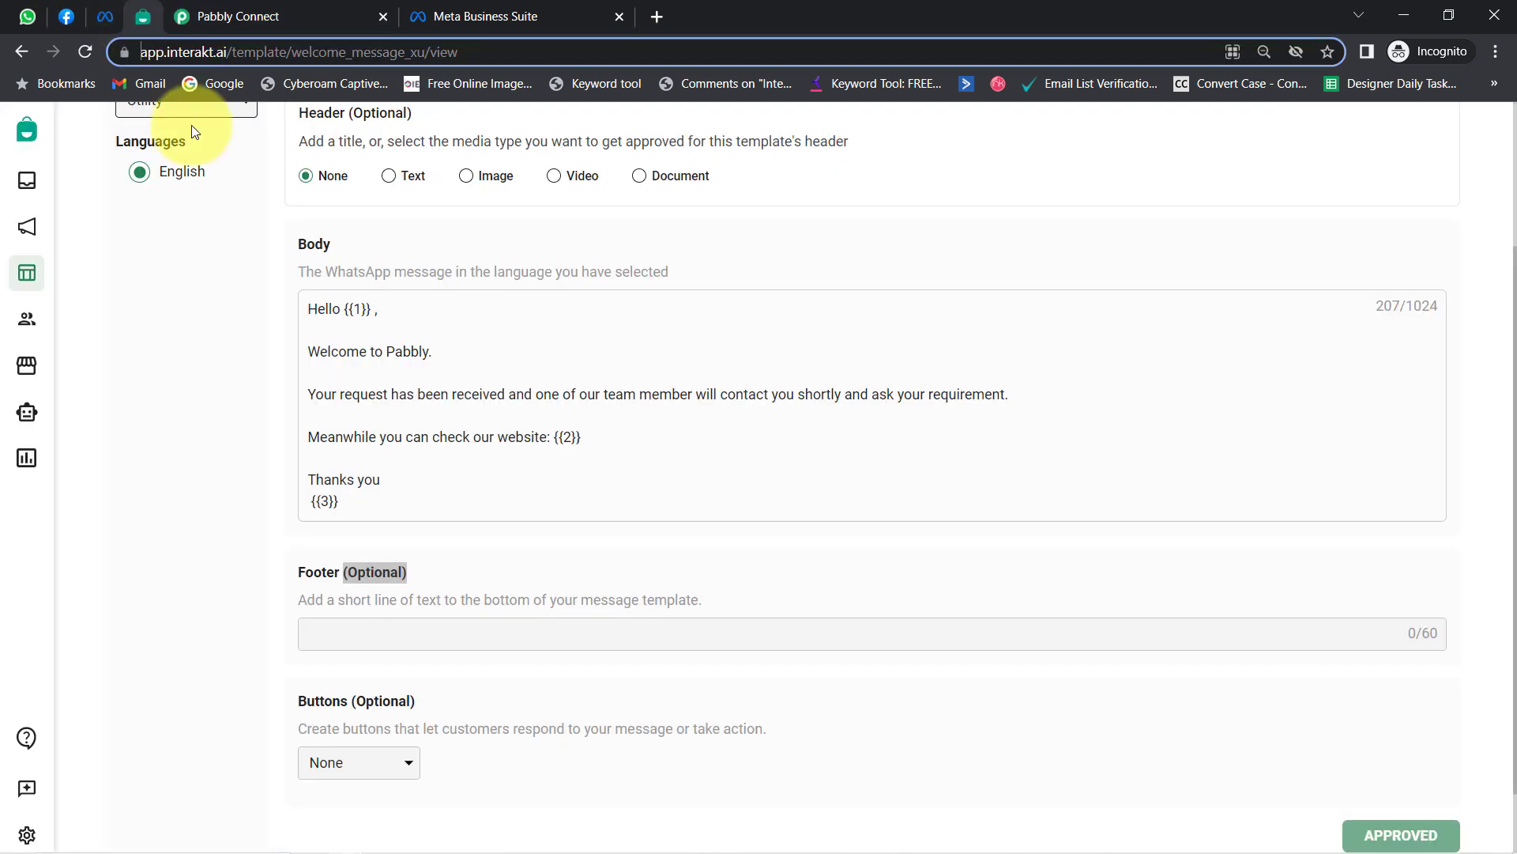
double_click(386, 321)
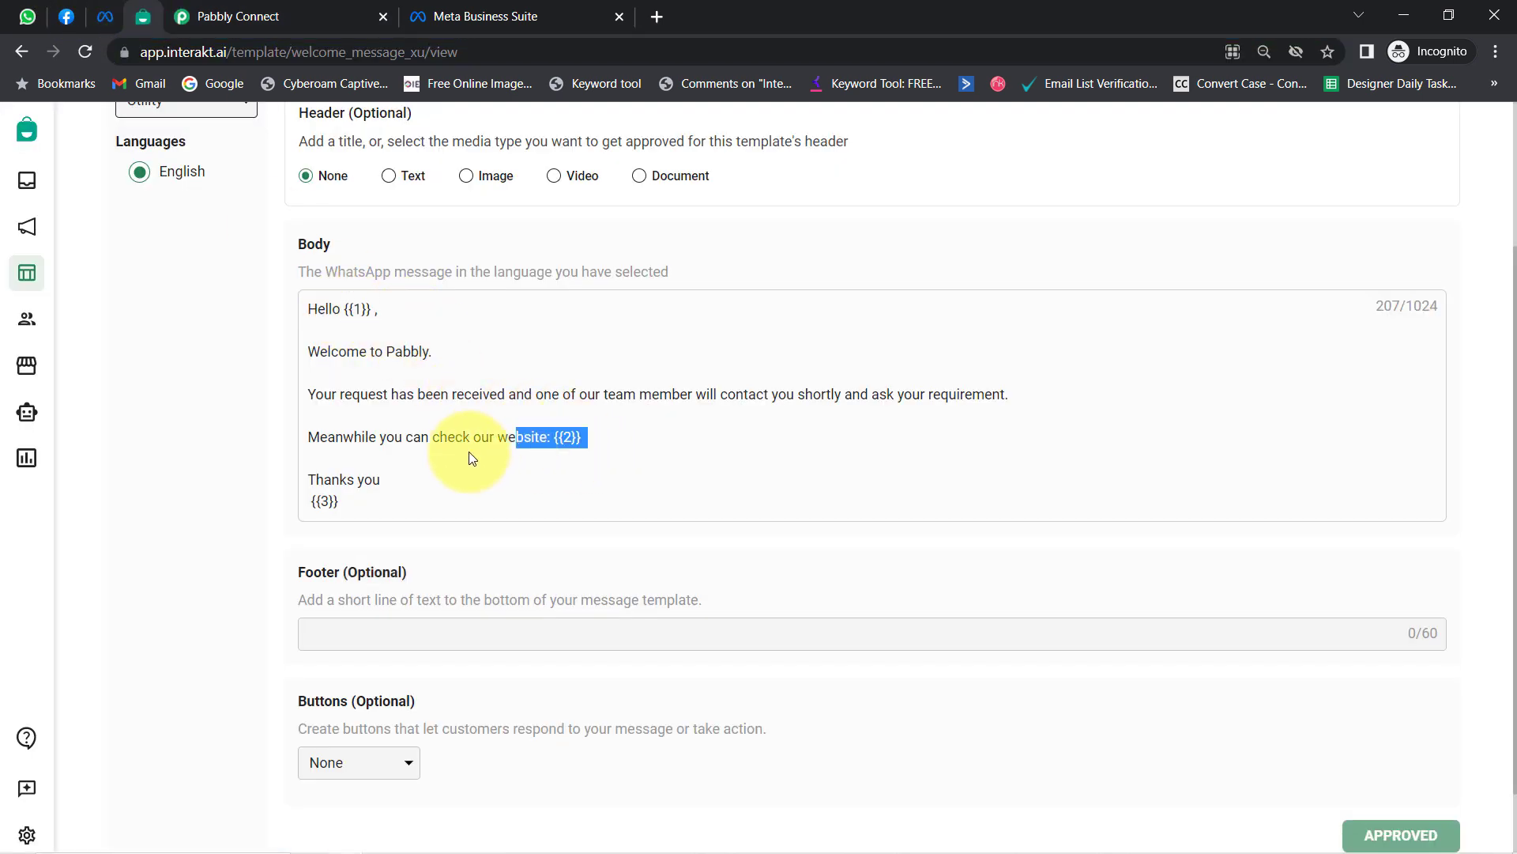
drag(329, 502, 295, 502)
click(239, 22)
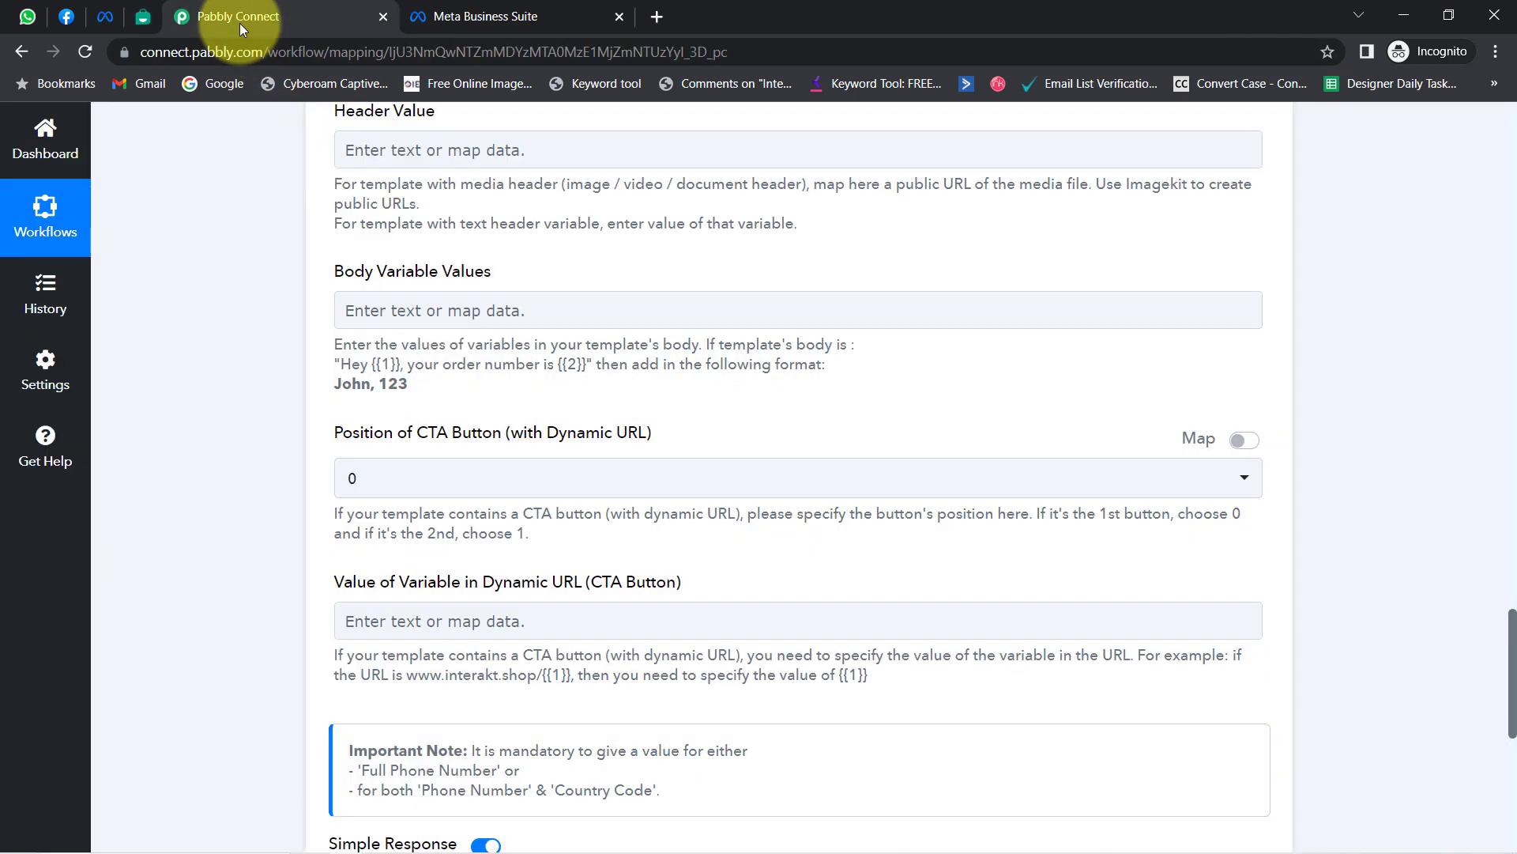
drag(335, 346, 502, 357)
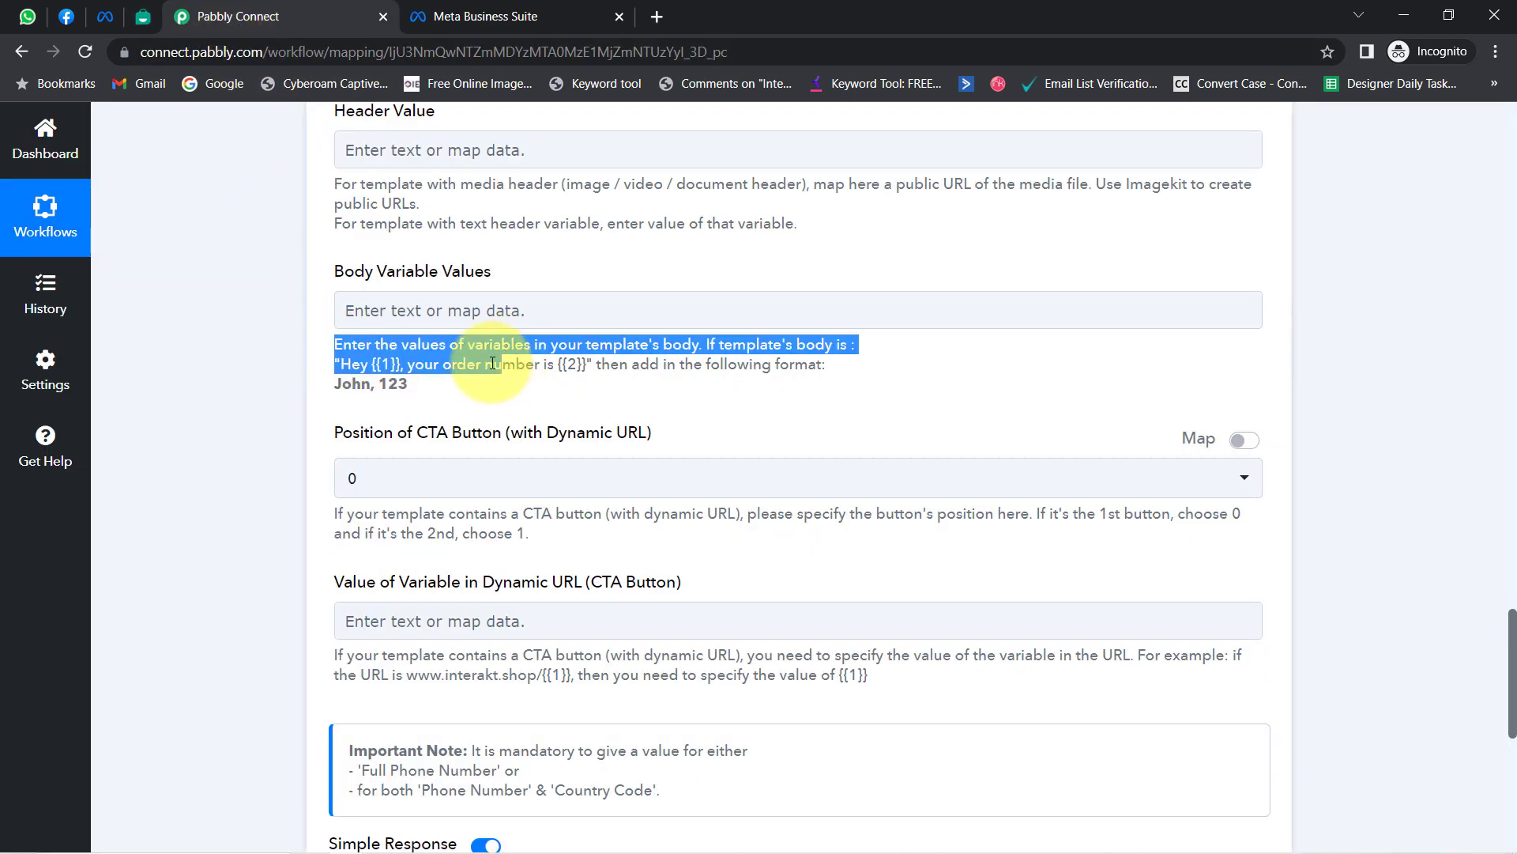
double_click(340, 383)
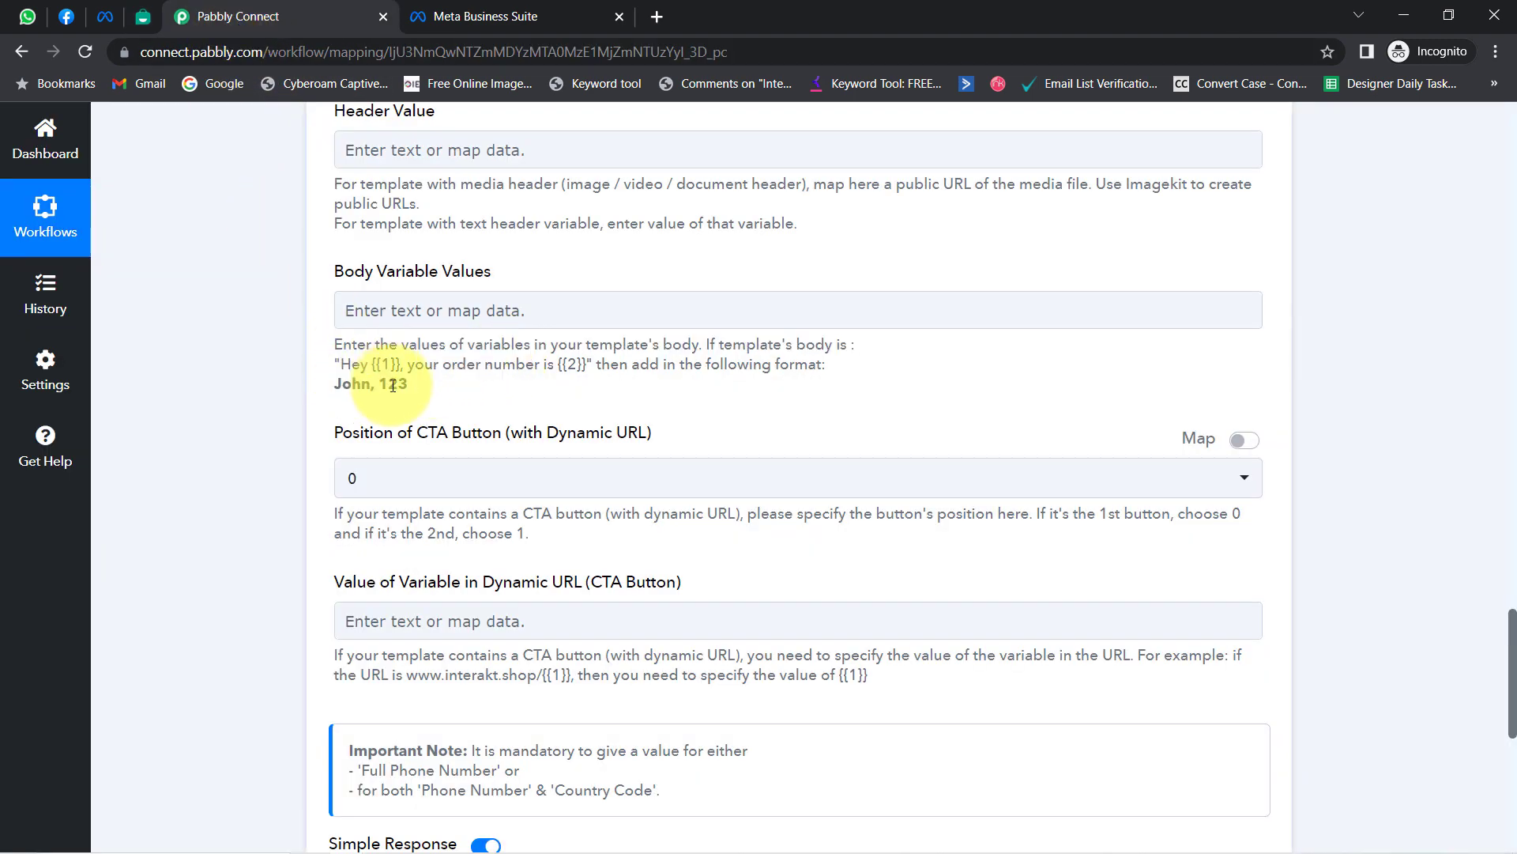
click(142, 16)
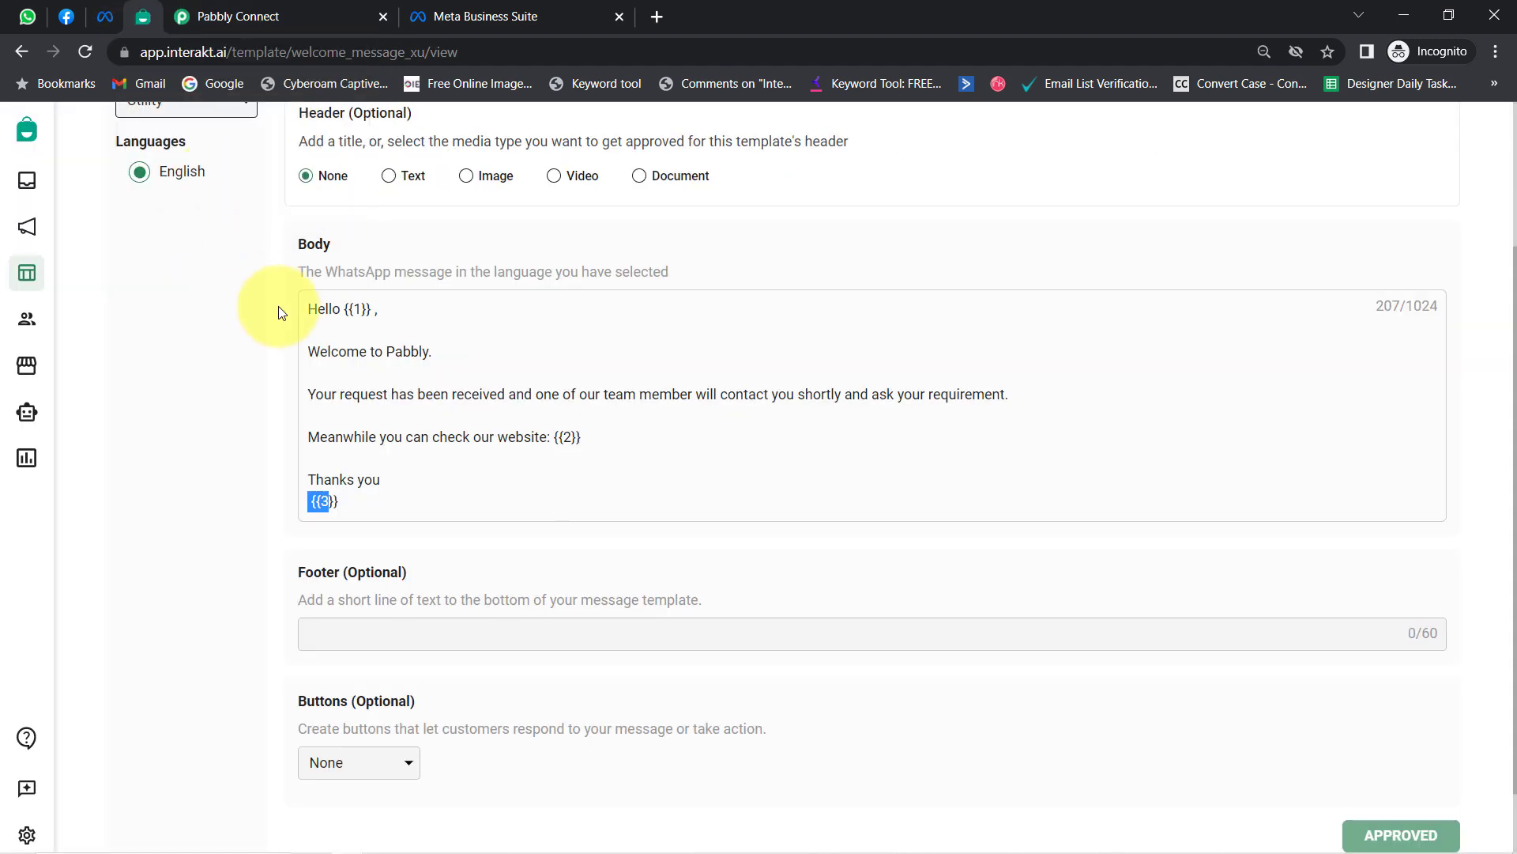
drag(372, 309, 332, 309)
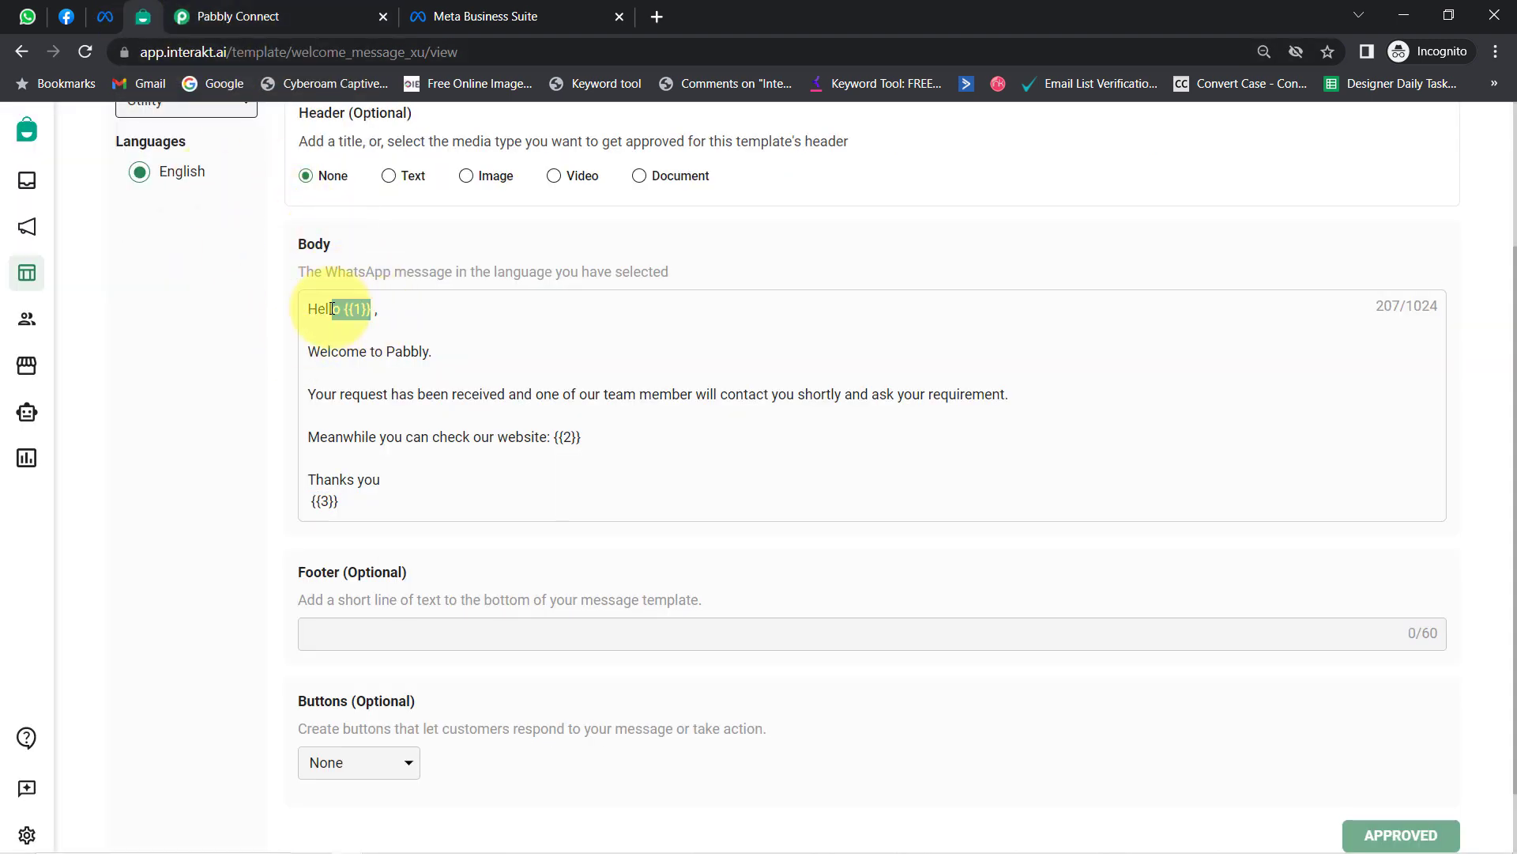
click(238, 16)
click(363, 309)
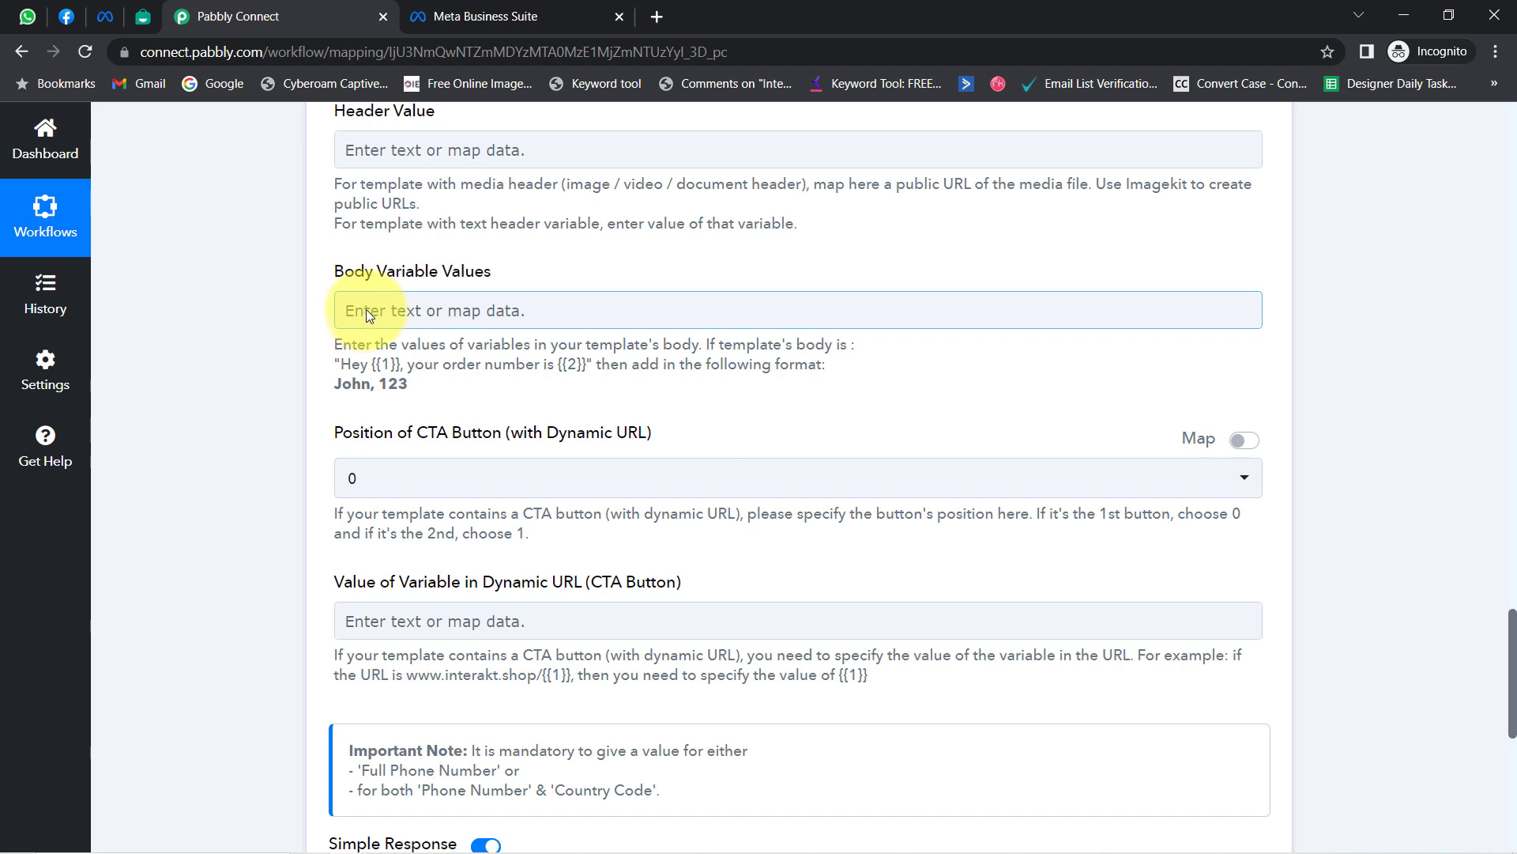
click(373, 311)
click(383, 399)
text(de)
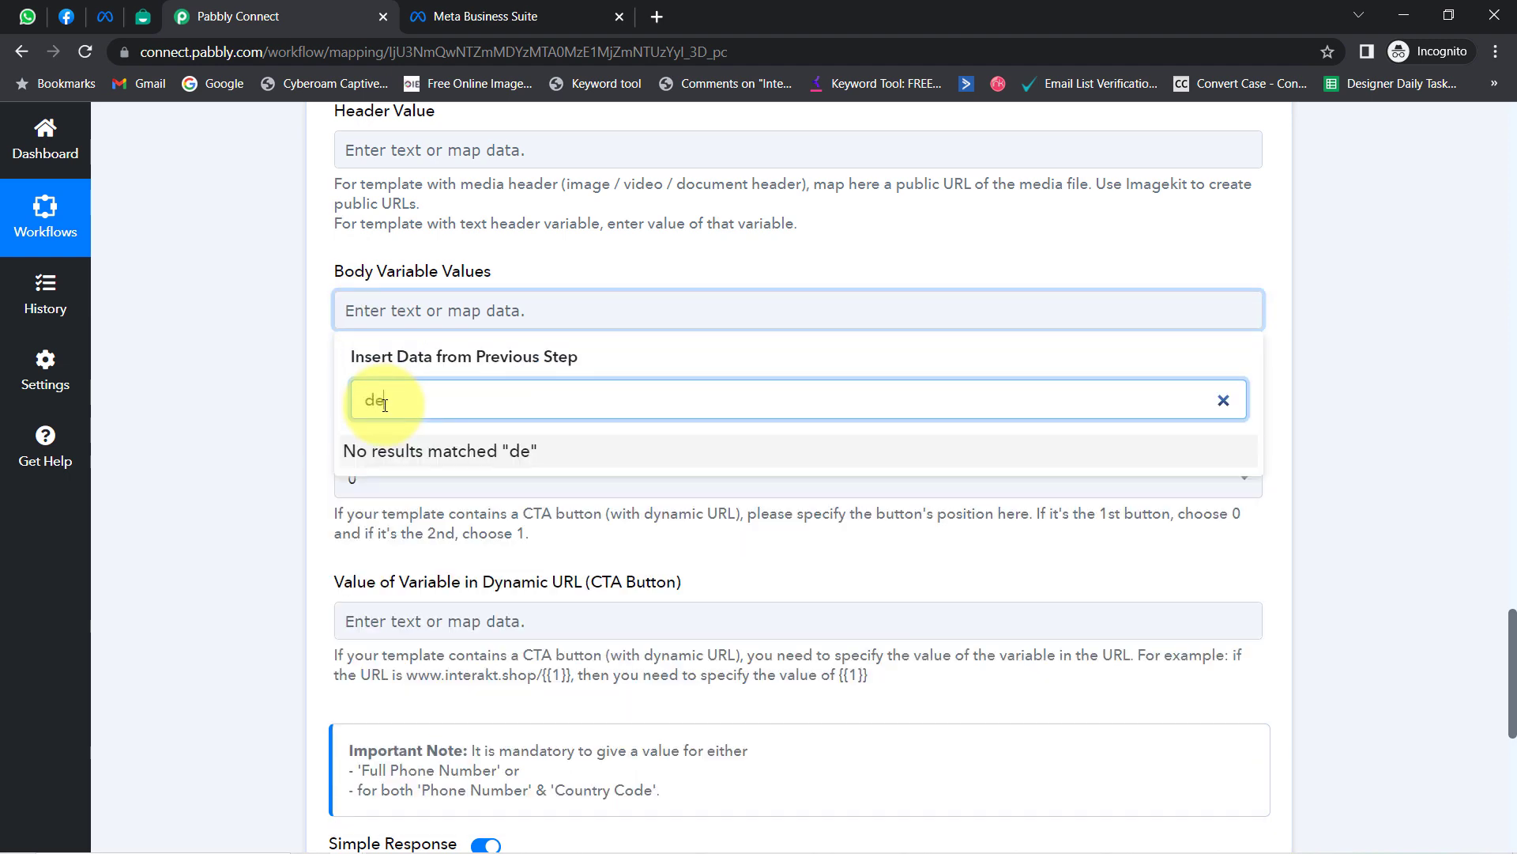
key(BackSpace)
key(BackSpace)
key(BackSpace)
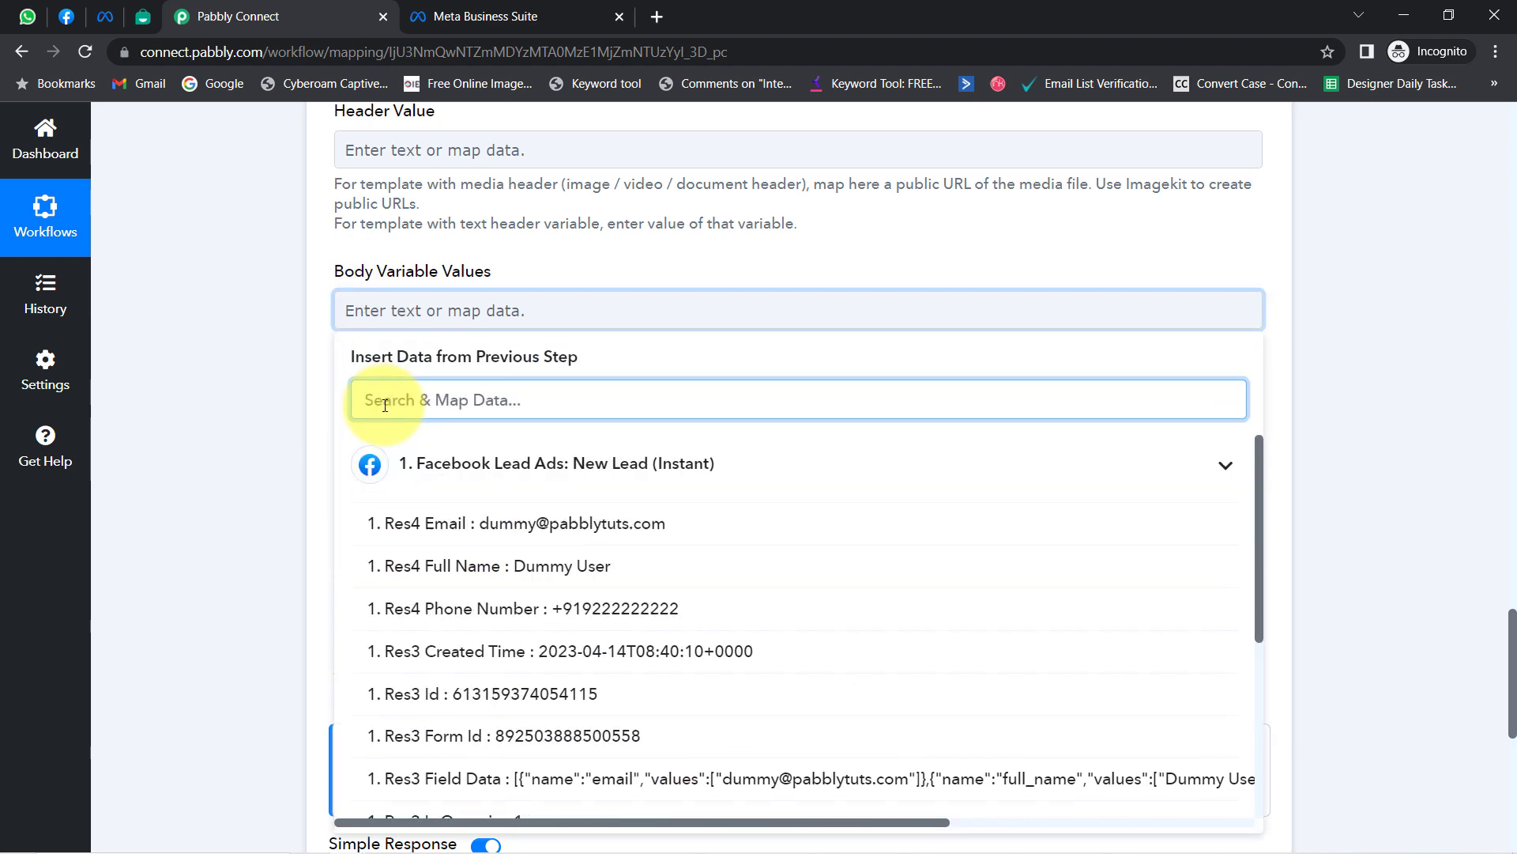
click(558, 573)
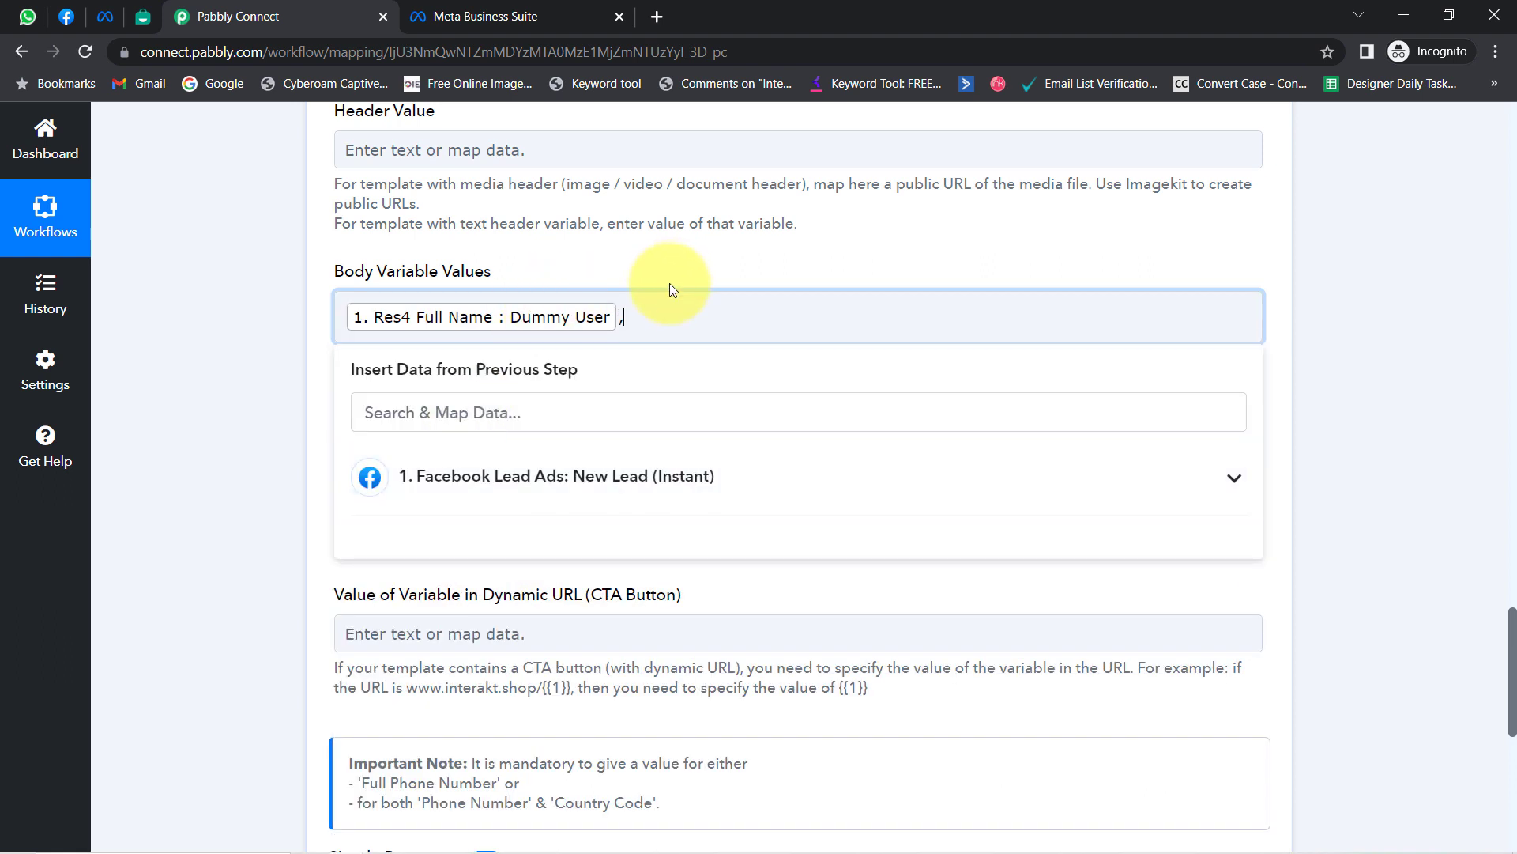
text(,Pabbly R)
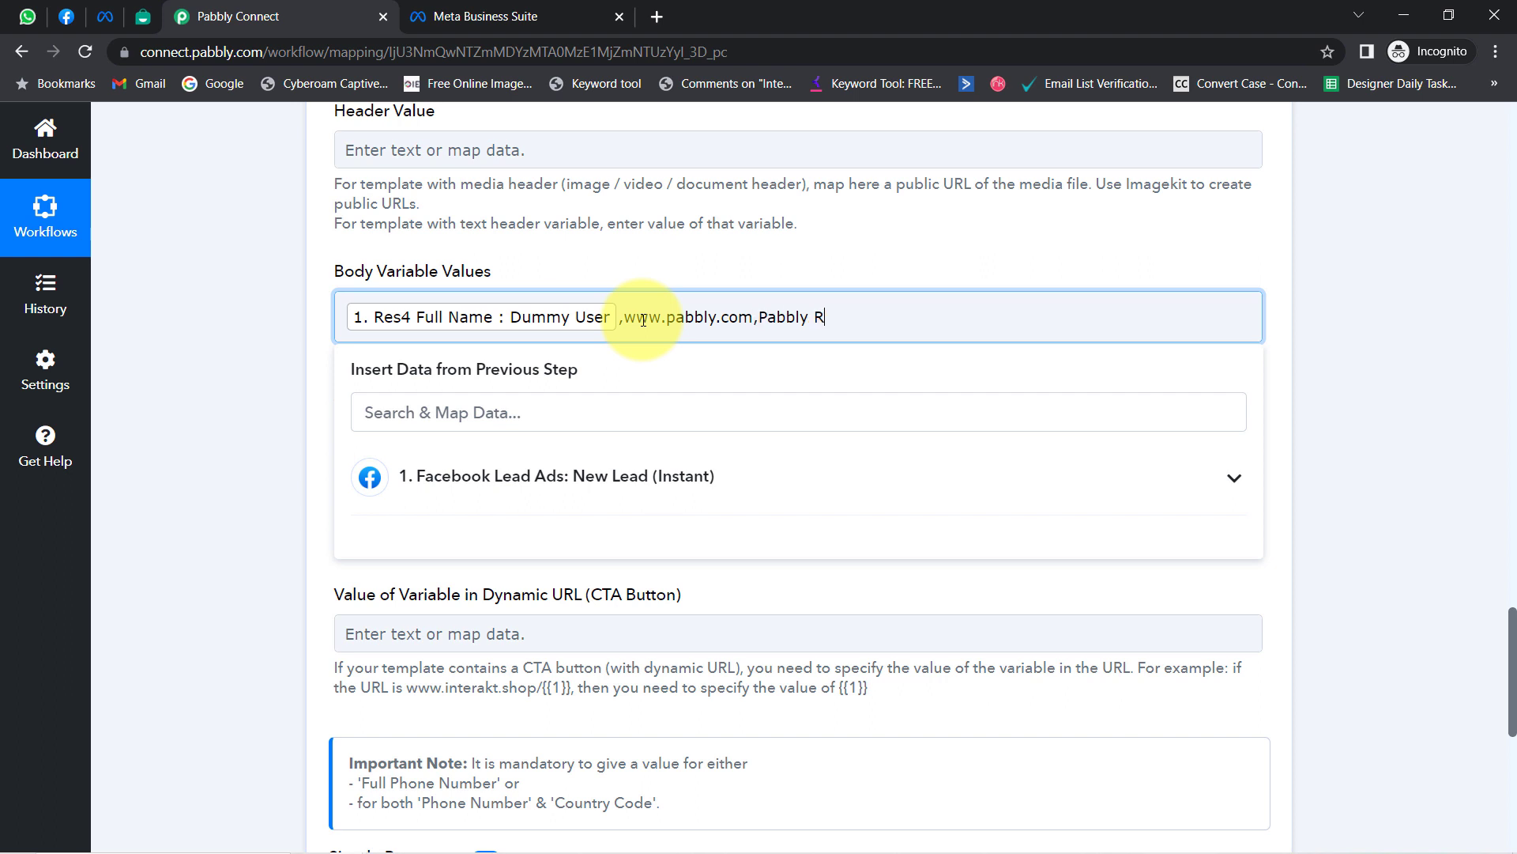
key(BackSpace)
text(Team)
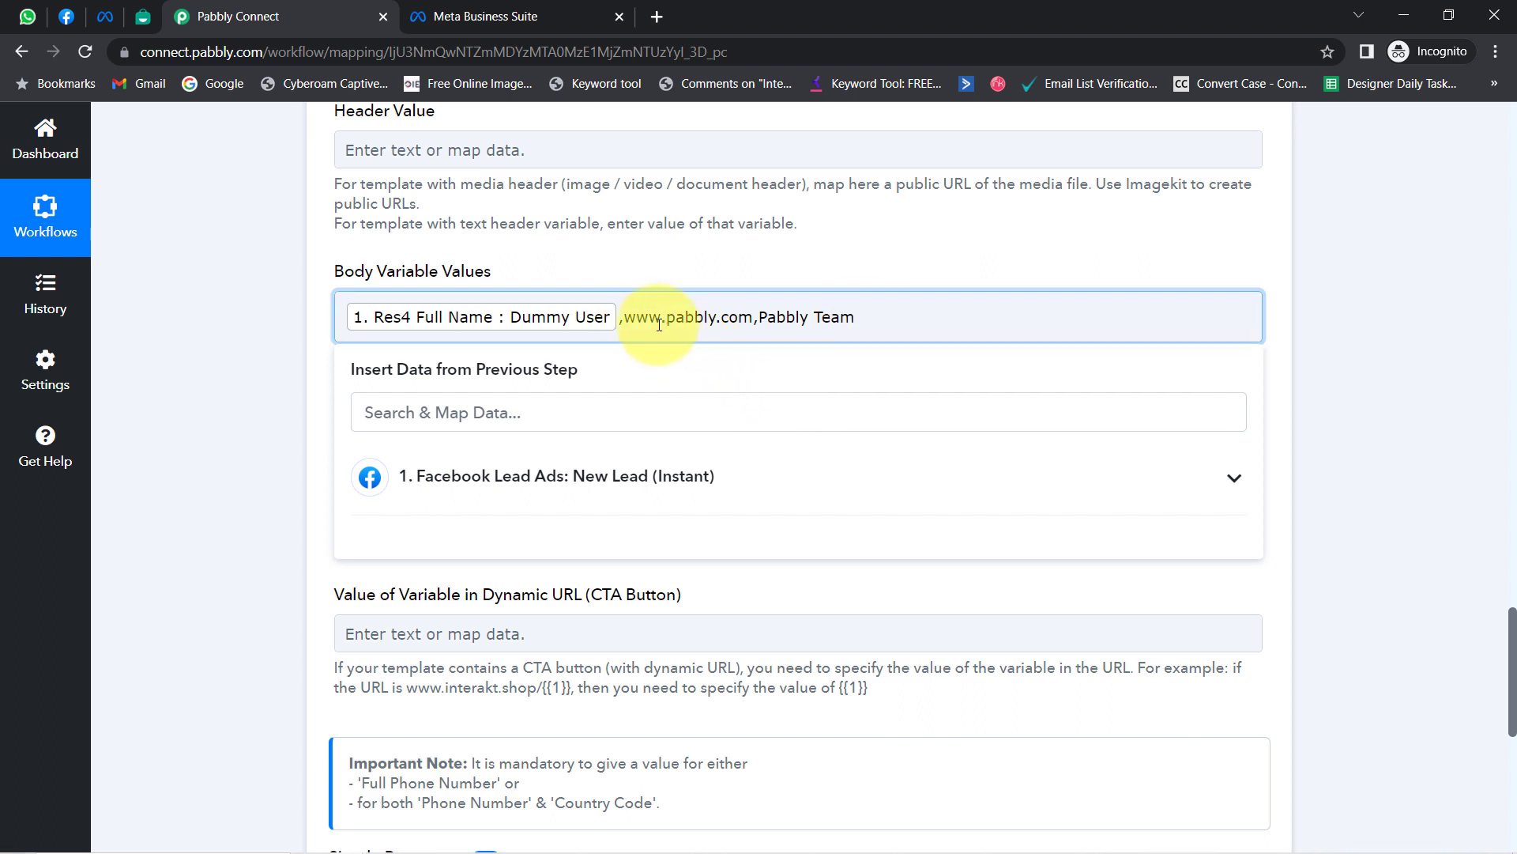
Review the entered body variable values, the two optional CTA button fields and the end of the action form.
drag(661, 318, 796, 326)
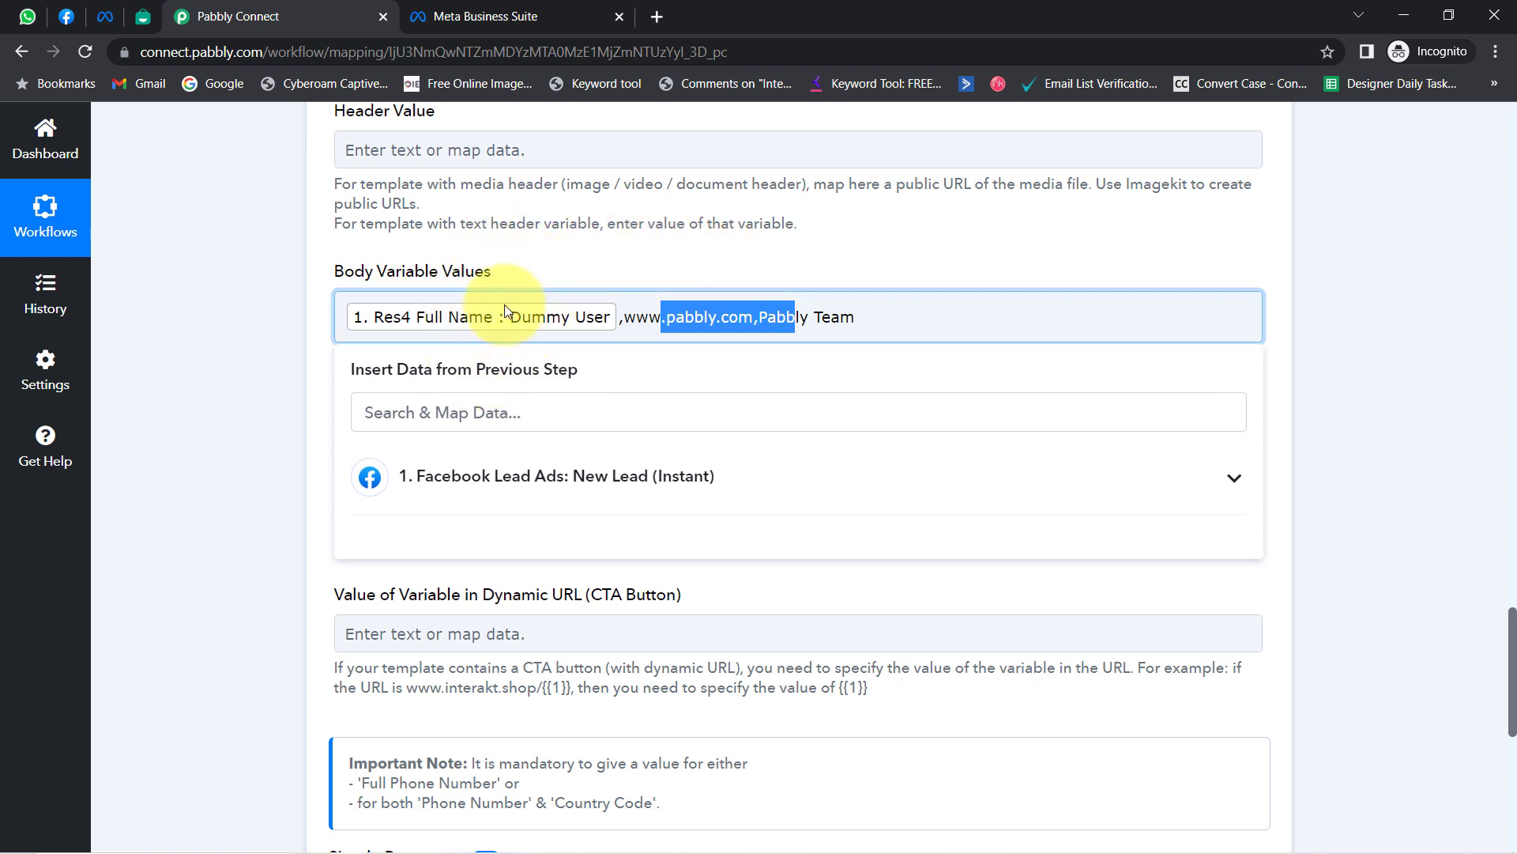
click(288, 420)
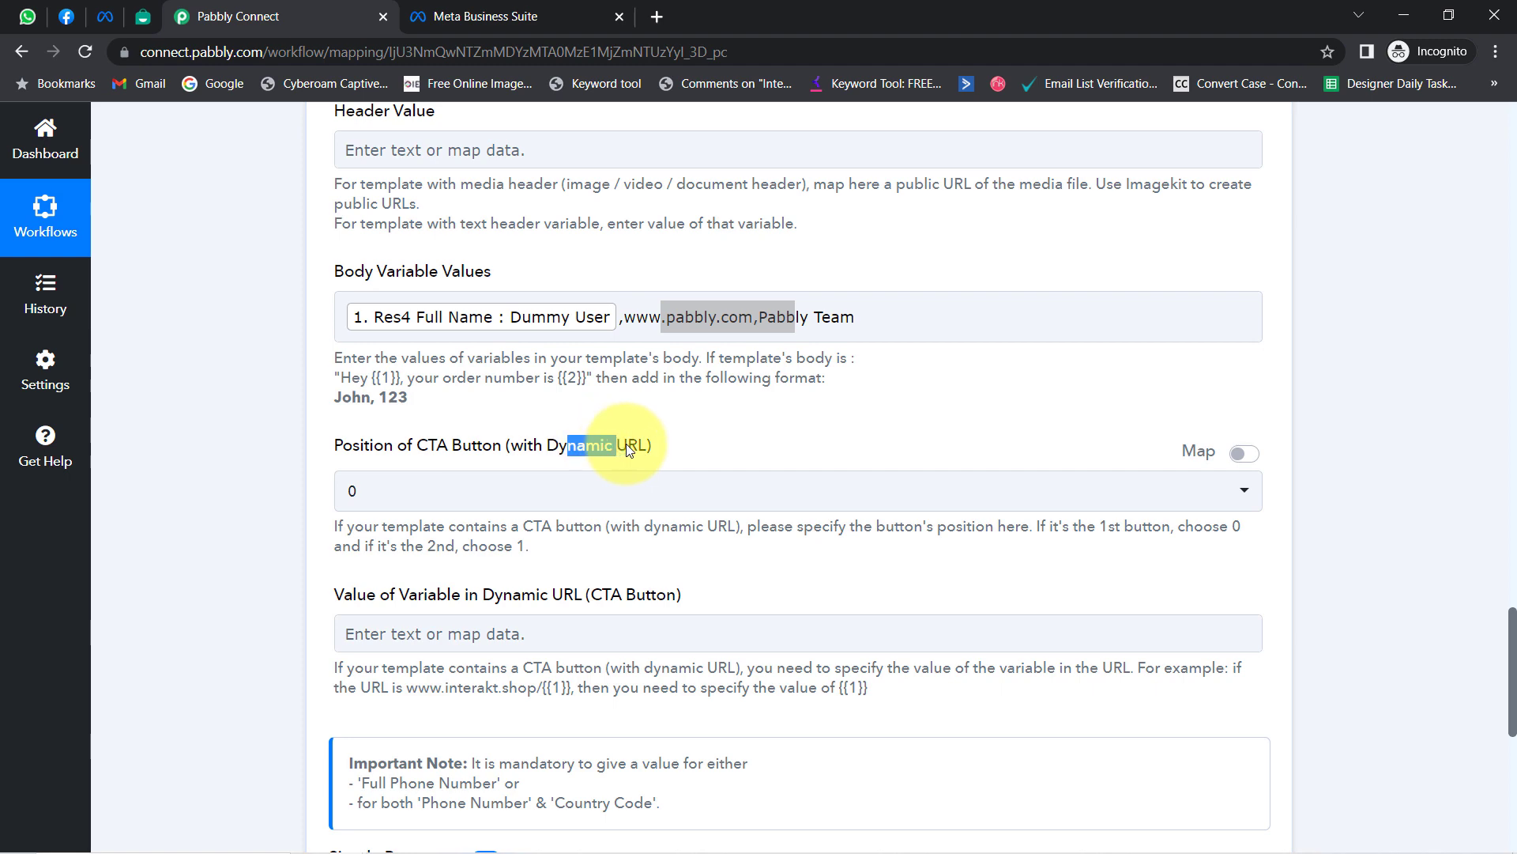
drag(602, 594, 673, 595)
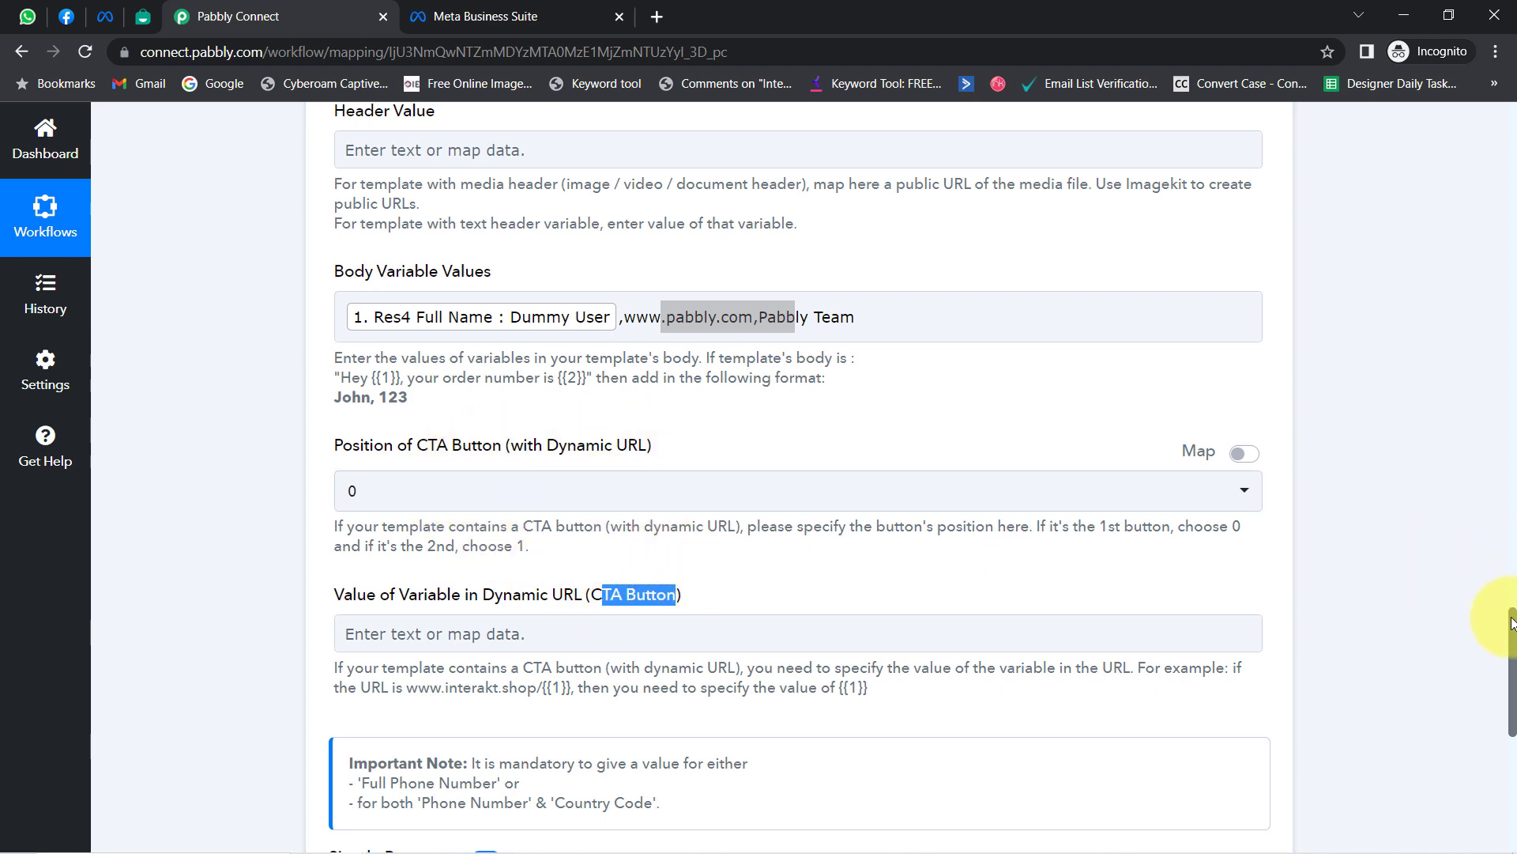
drag(1512, 624, 1512, 707)
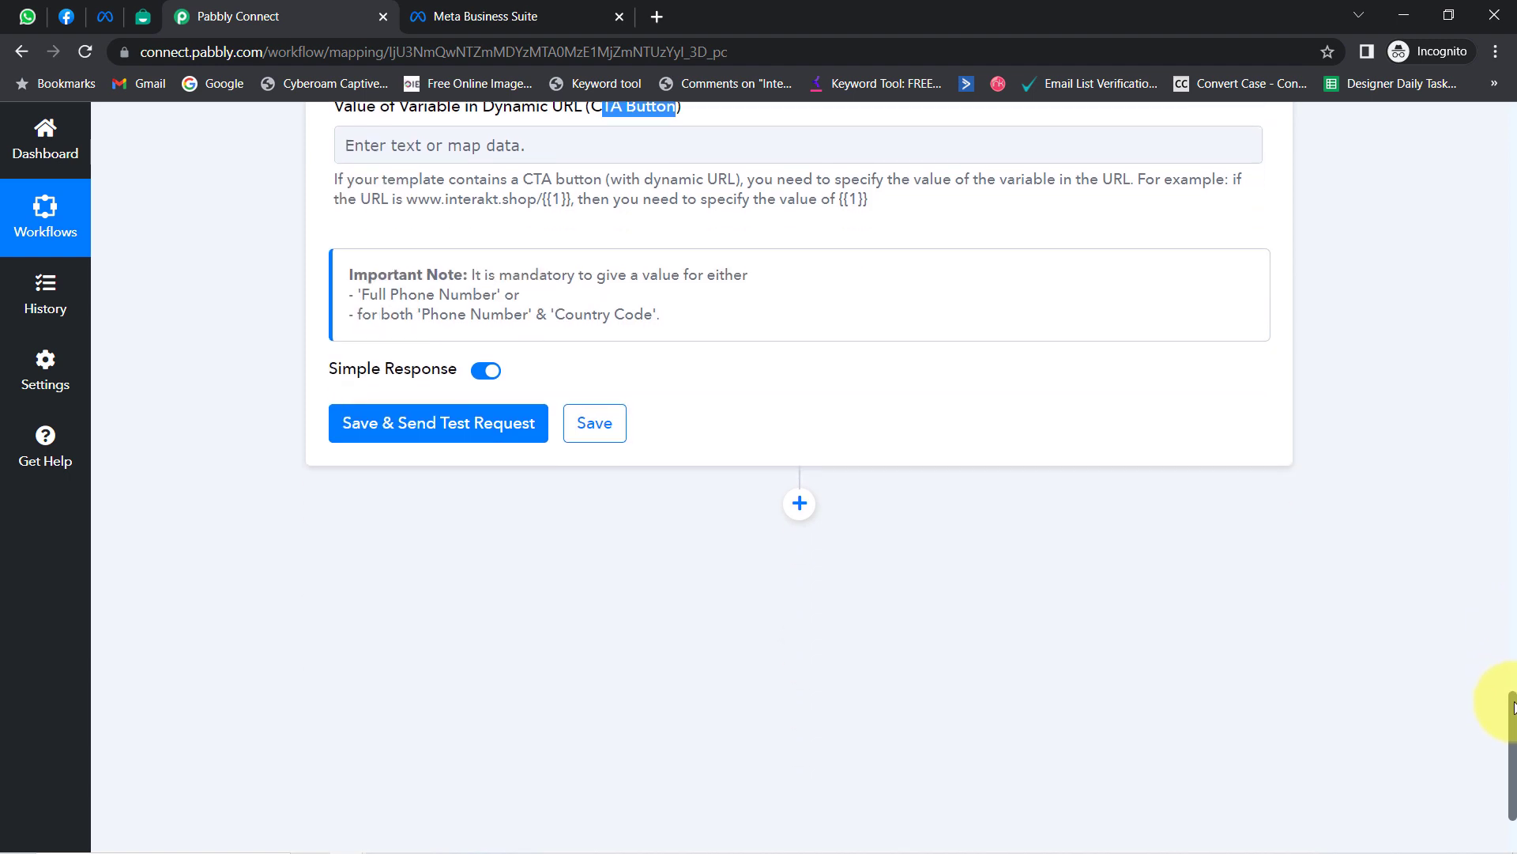
Clear the mapped lead phone number from the Full Phone Number field.
scroll(1490, 610, up, 10)
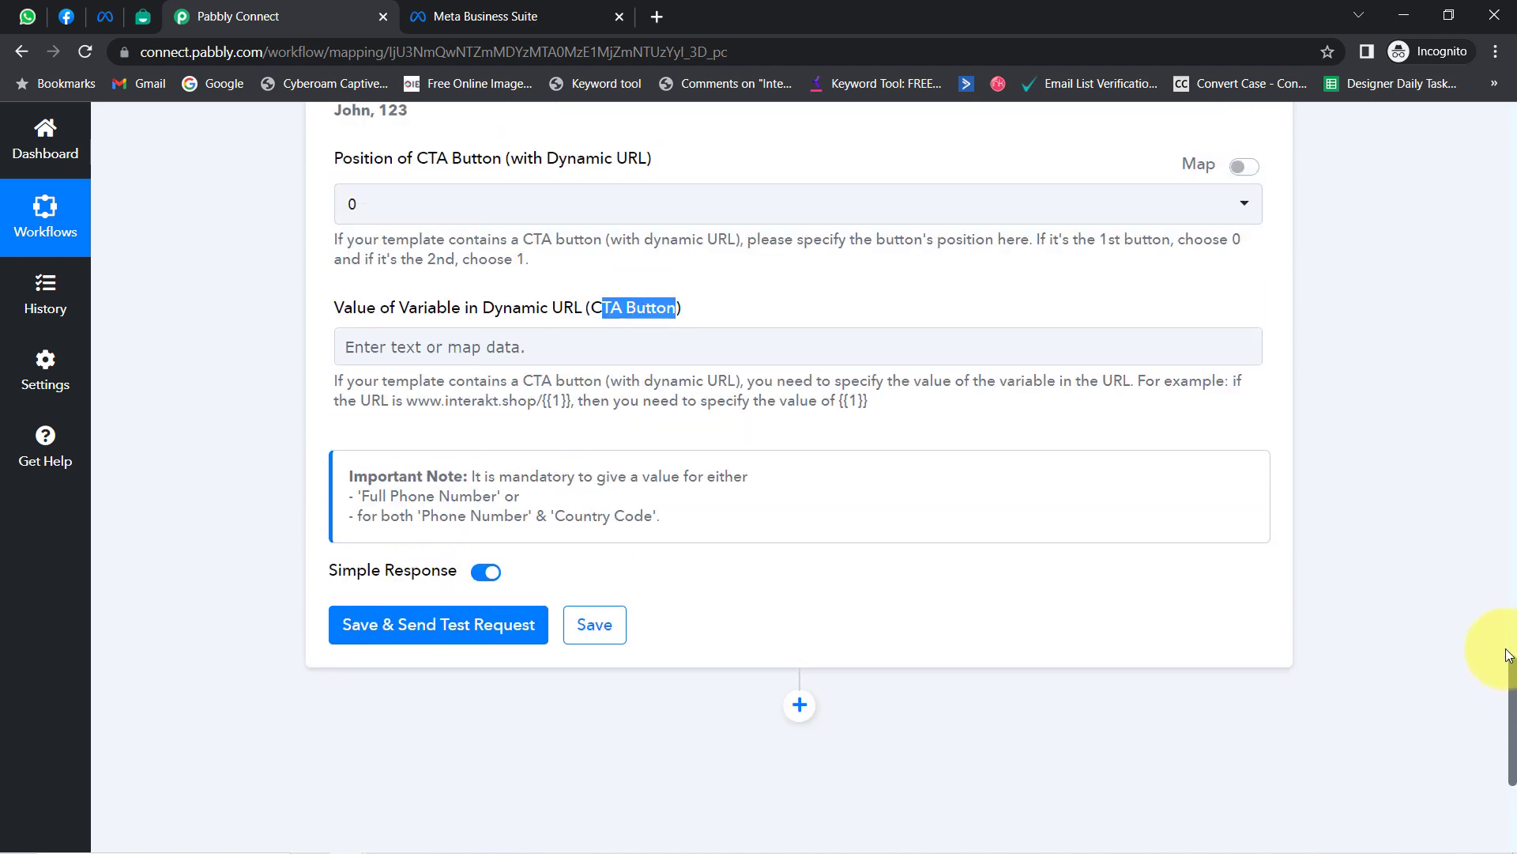
scroll(1494, 553, up, 4)
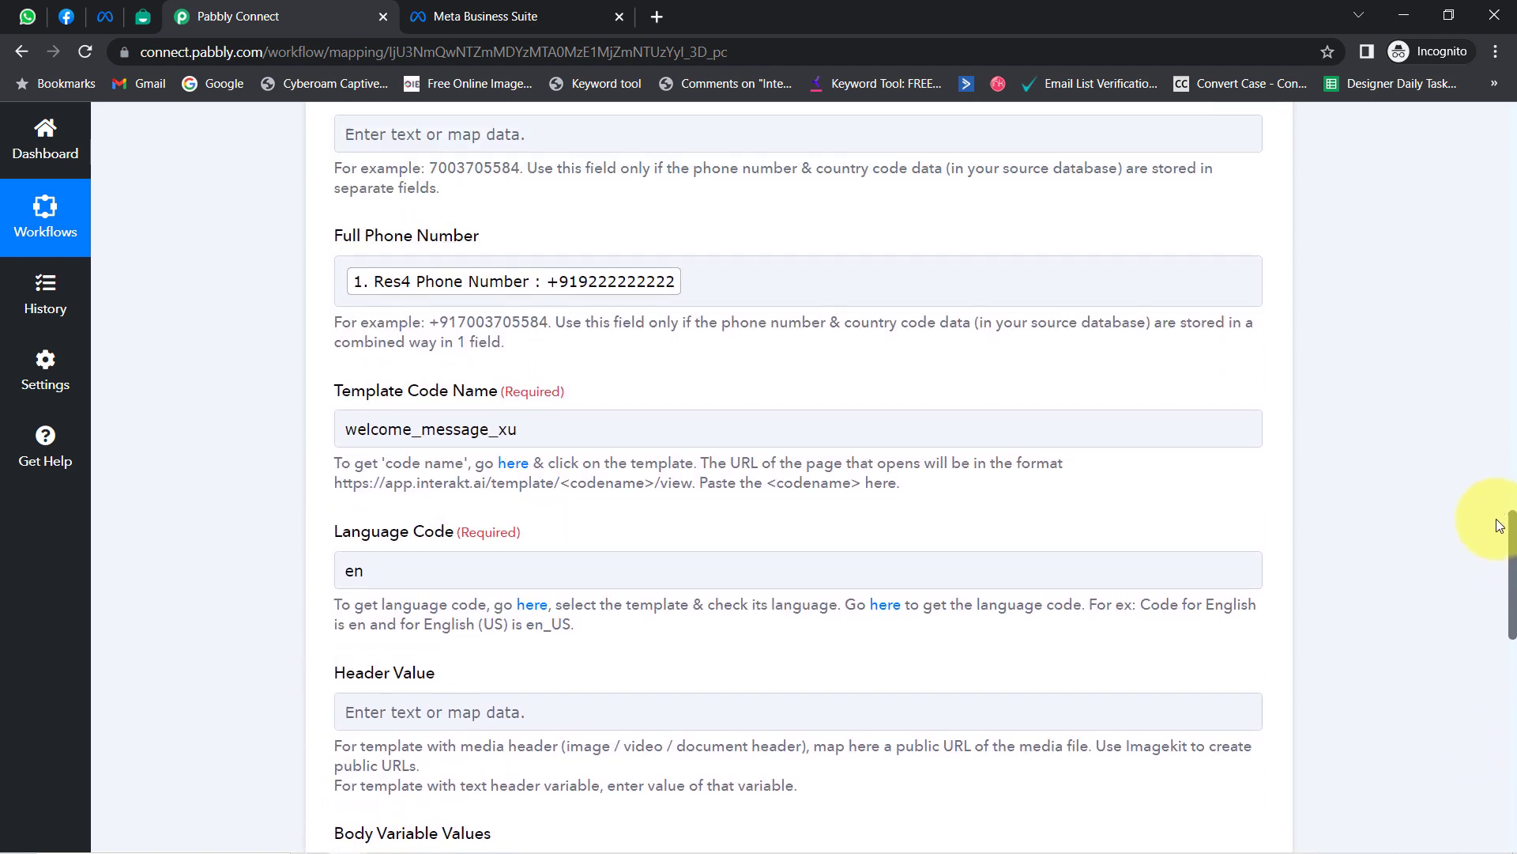
click(696, 292)
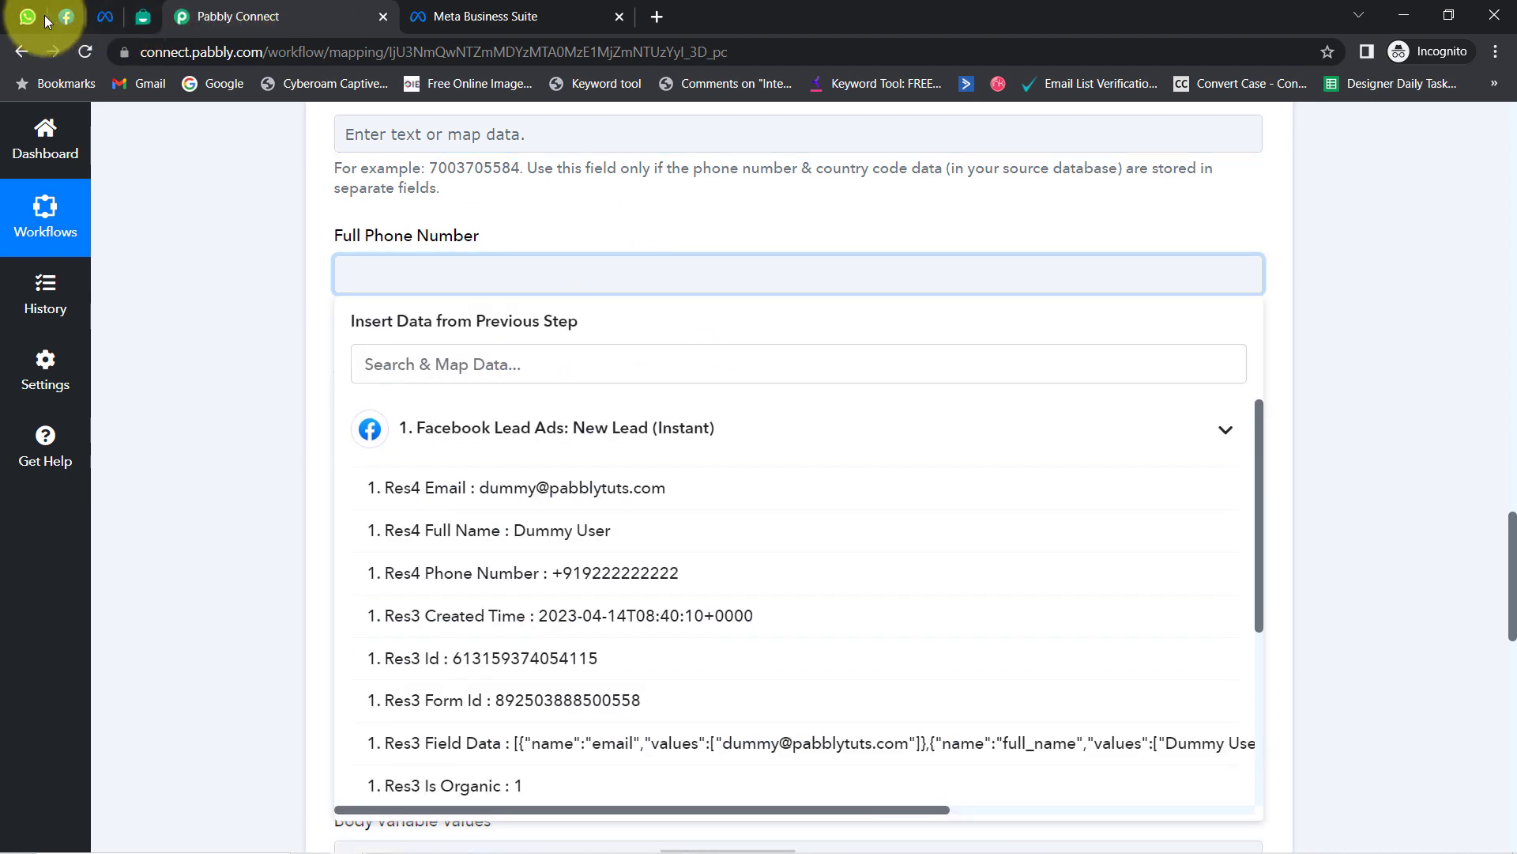
Switch to WhatsApp Web and delete the existing Pabbly Team - Interakt chat.
click(31, 17)
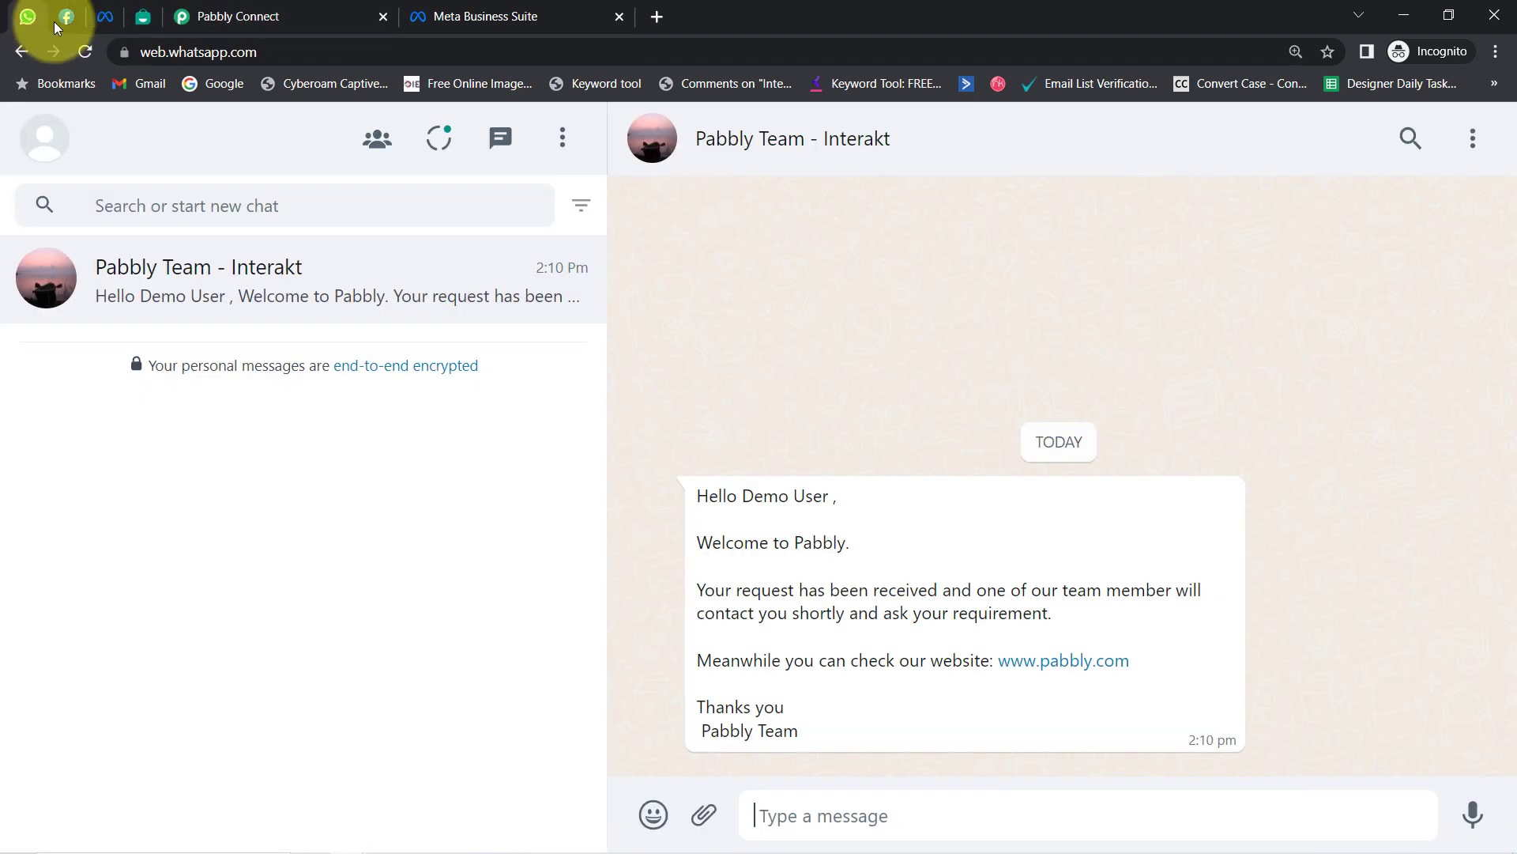
click(1477, 140)
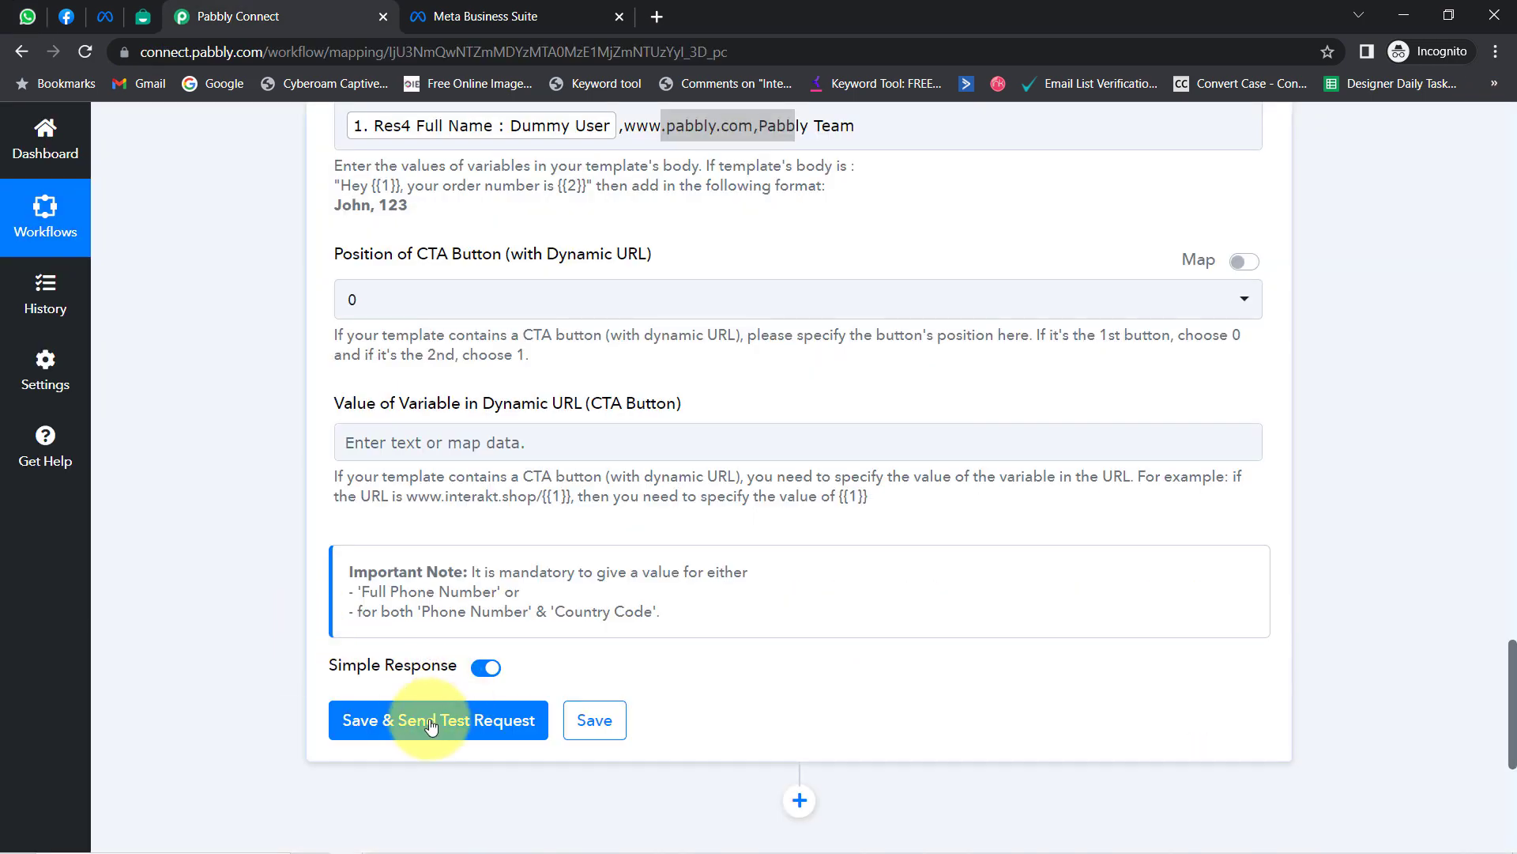
Save the Interakt action in Pabbly Connect with a test request, and open the new Pabbly Team - Interakt chat in reloaded WhatsApp Web.
click(431, 721)
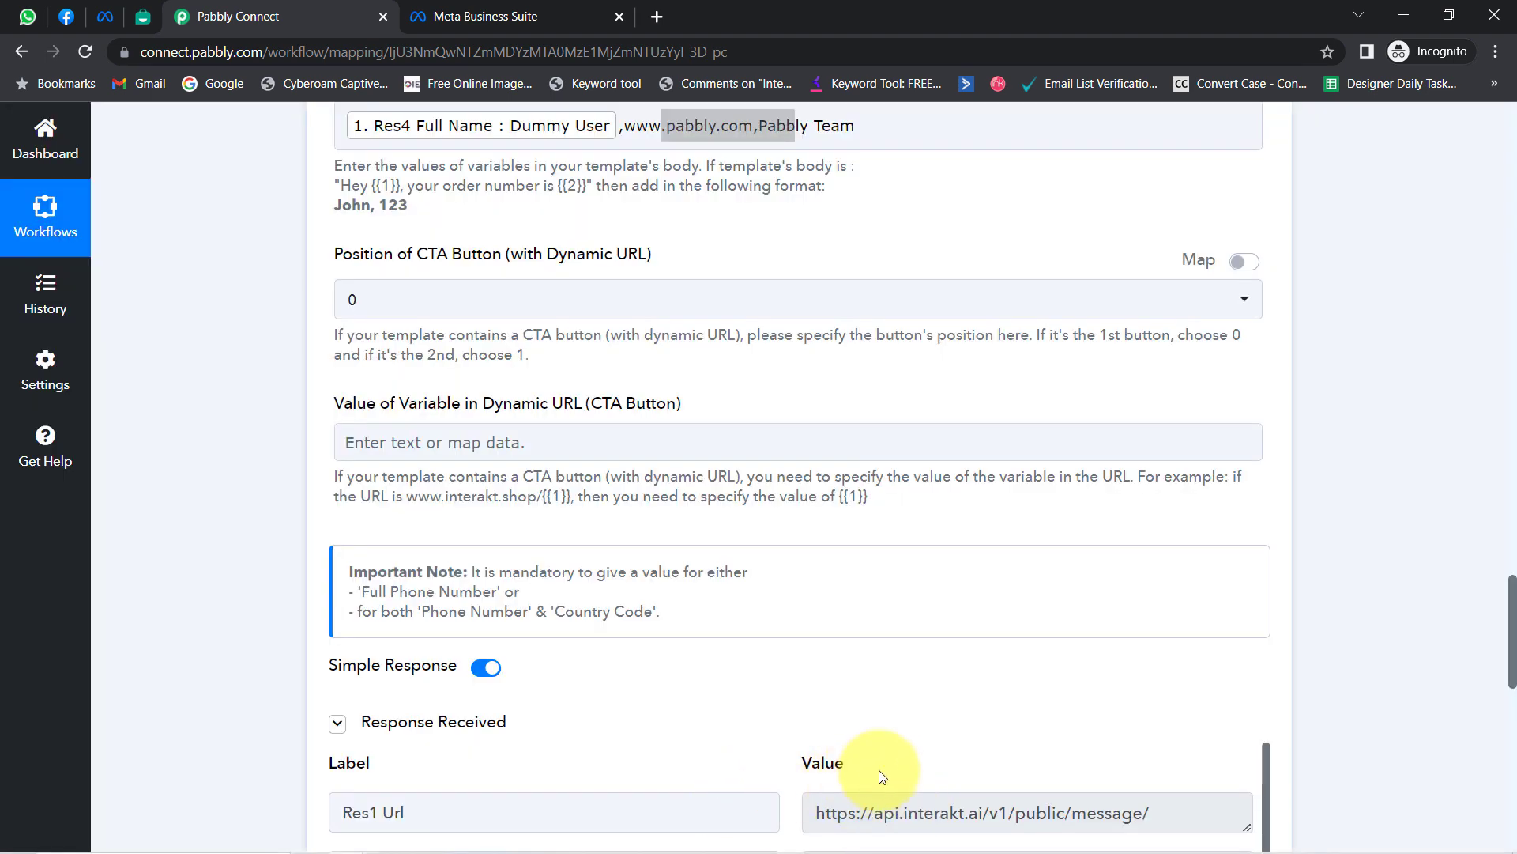
mouse_move(463, 724)
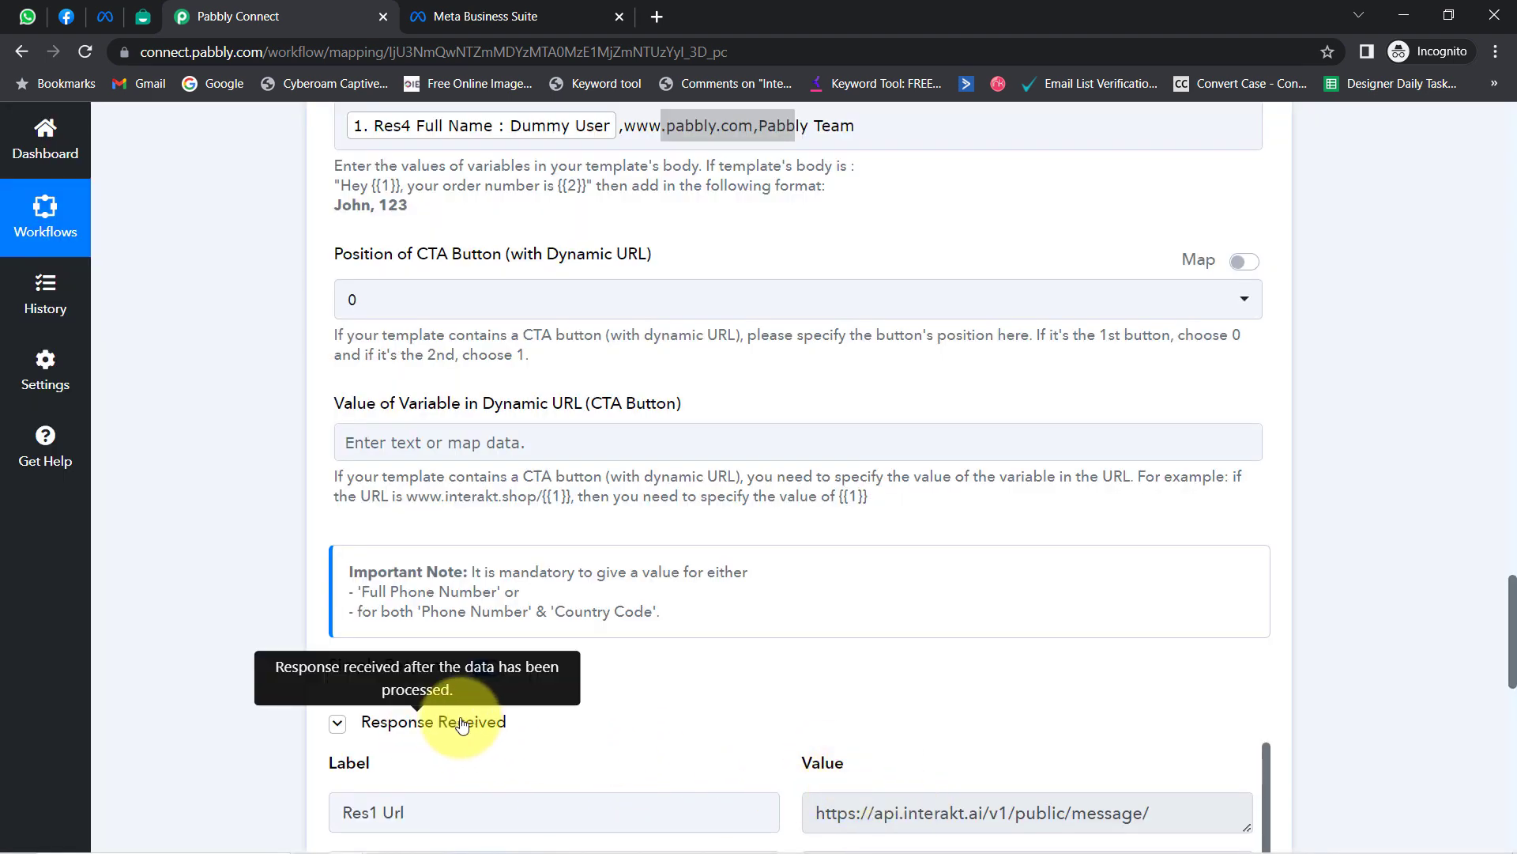
click(26, 19)
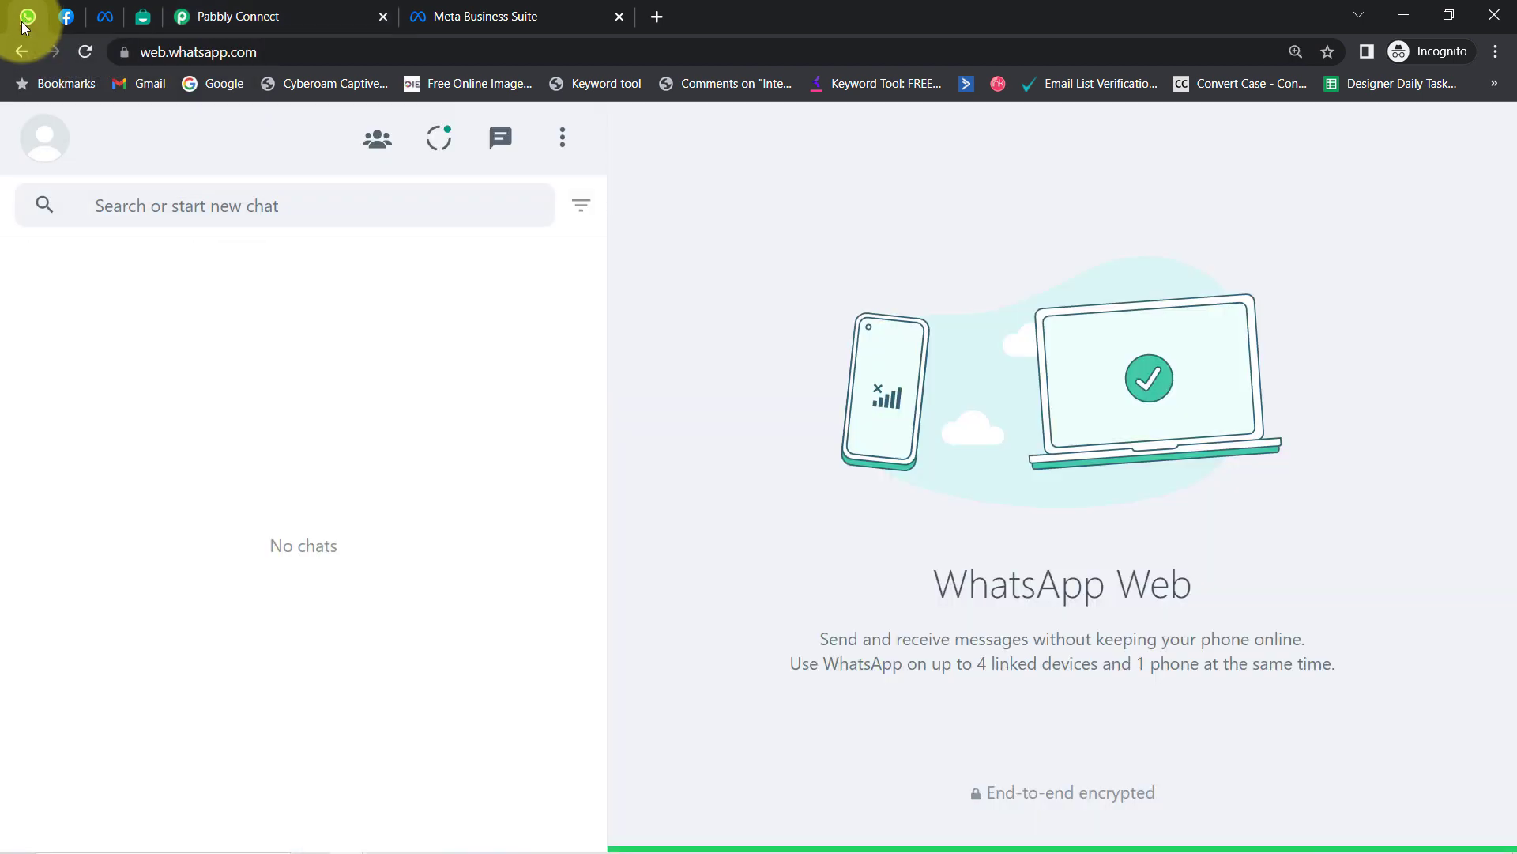
click(85, 53)
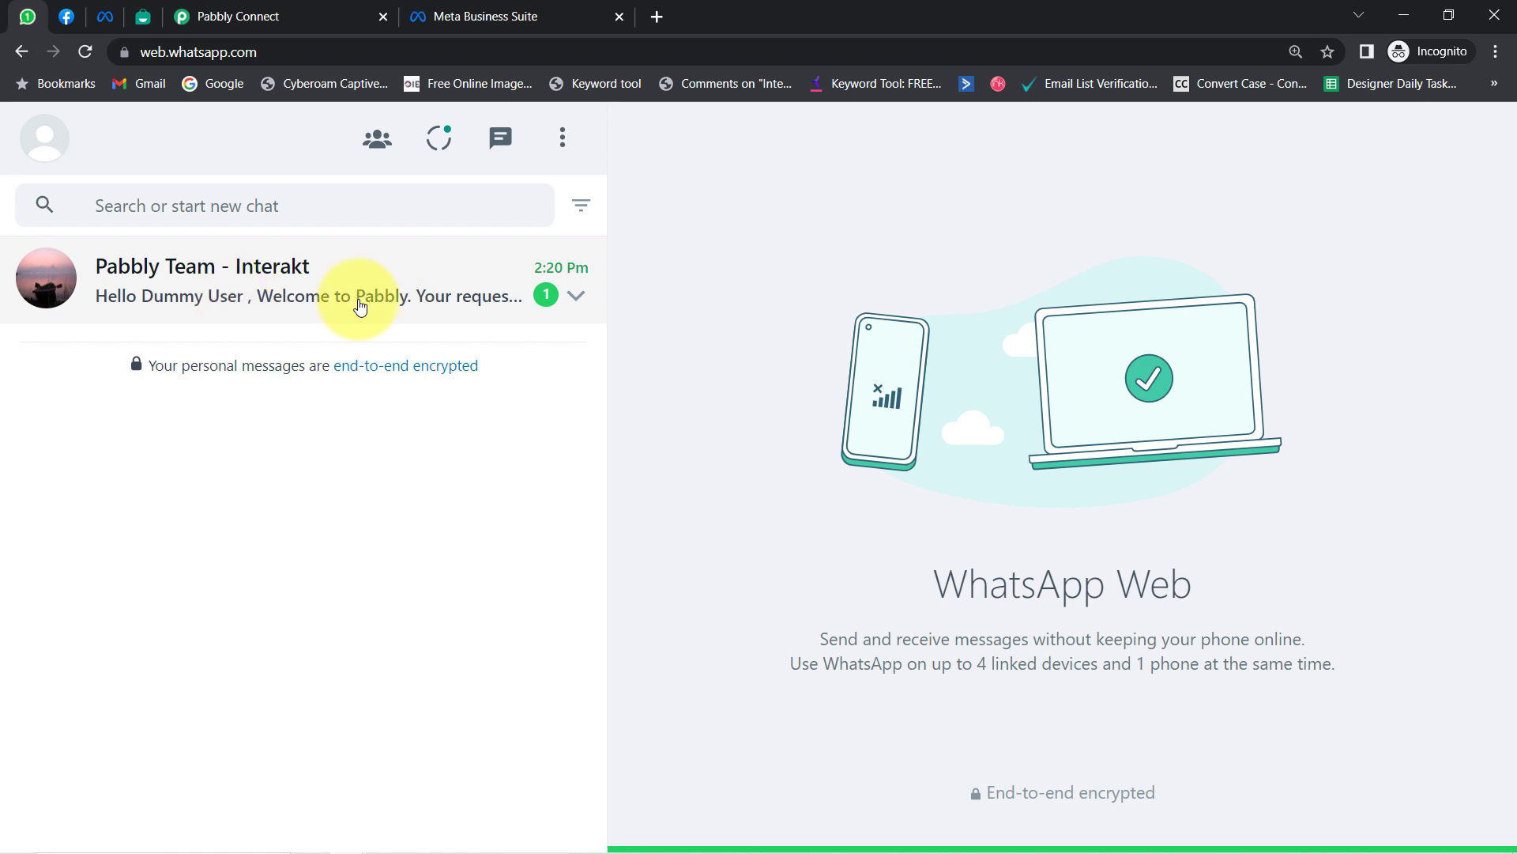
click(269, 300)
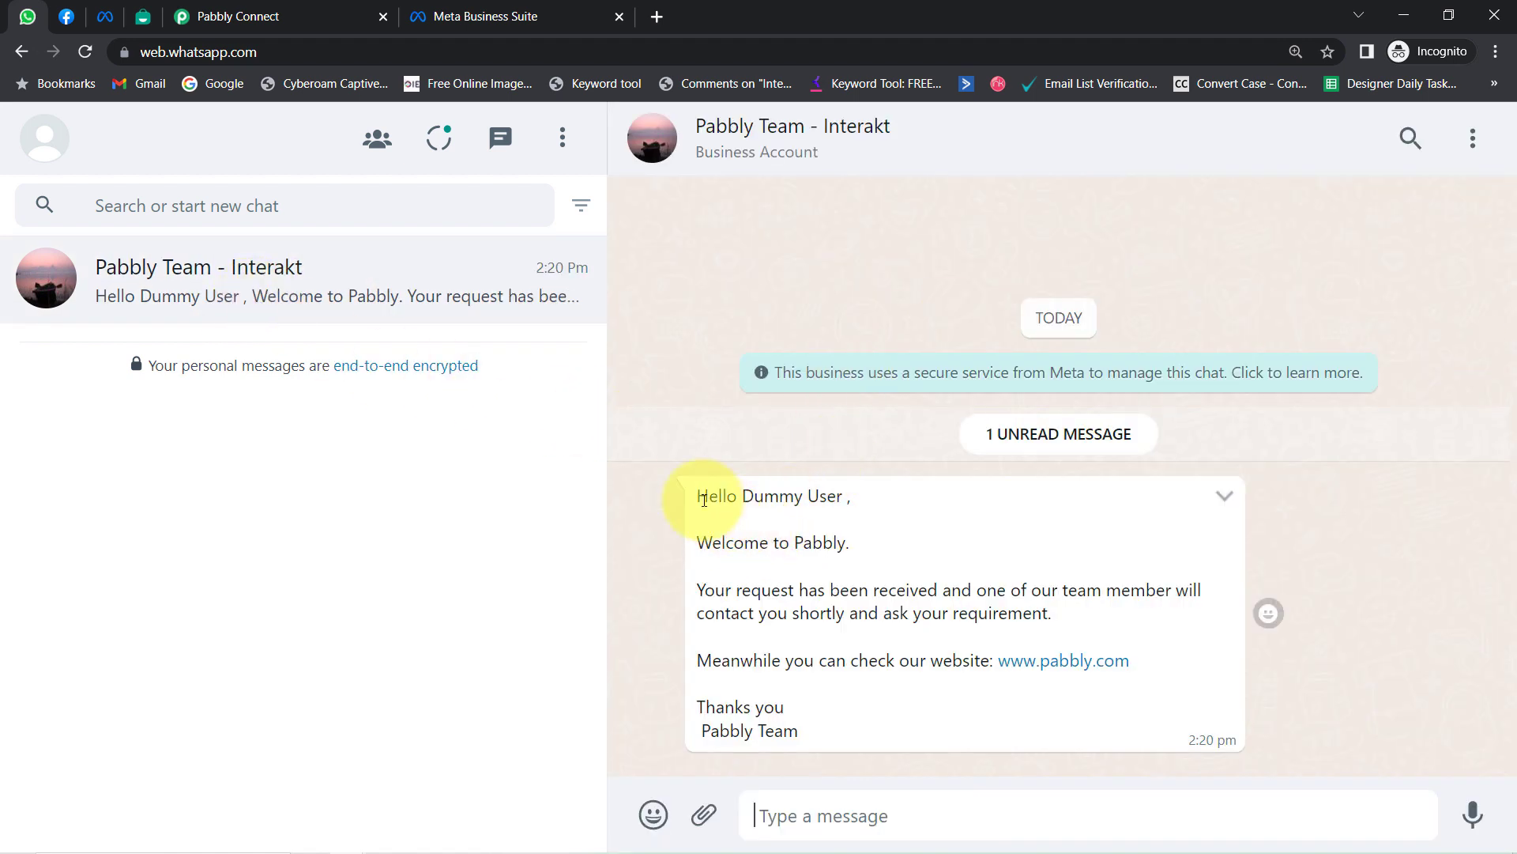
Read the received welcome message line by line, from the greeting through the website link to the sign-off.
drag(698, 497, 860, 510)
drag(725, 543, 836, 544)
drag(732, 590, 1023, 614)
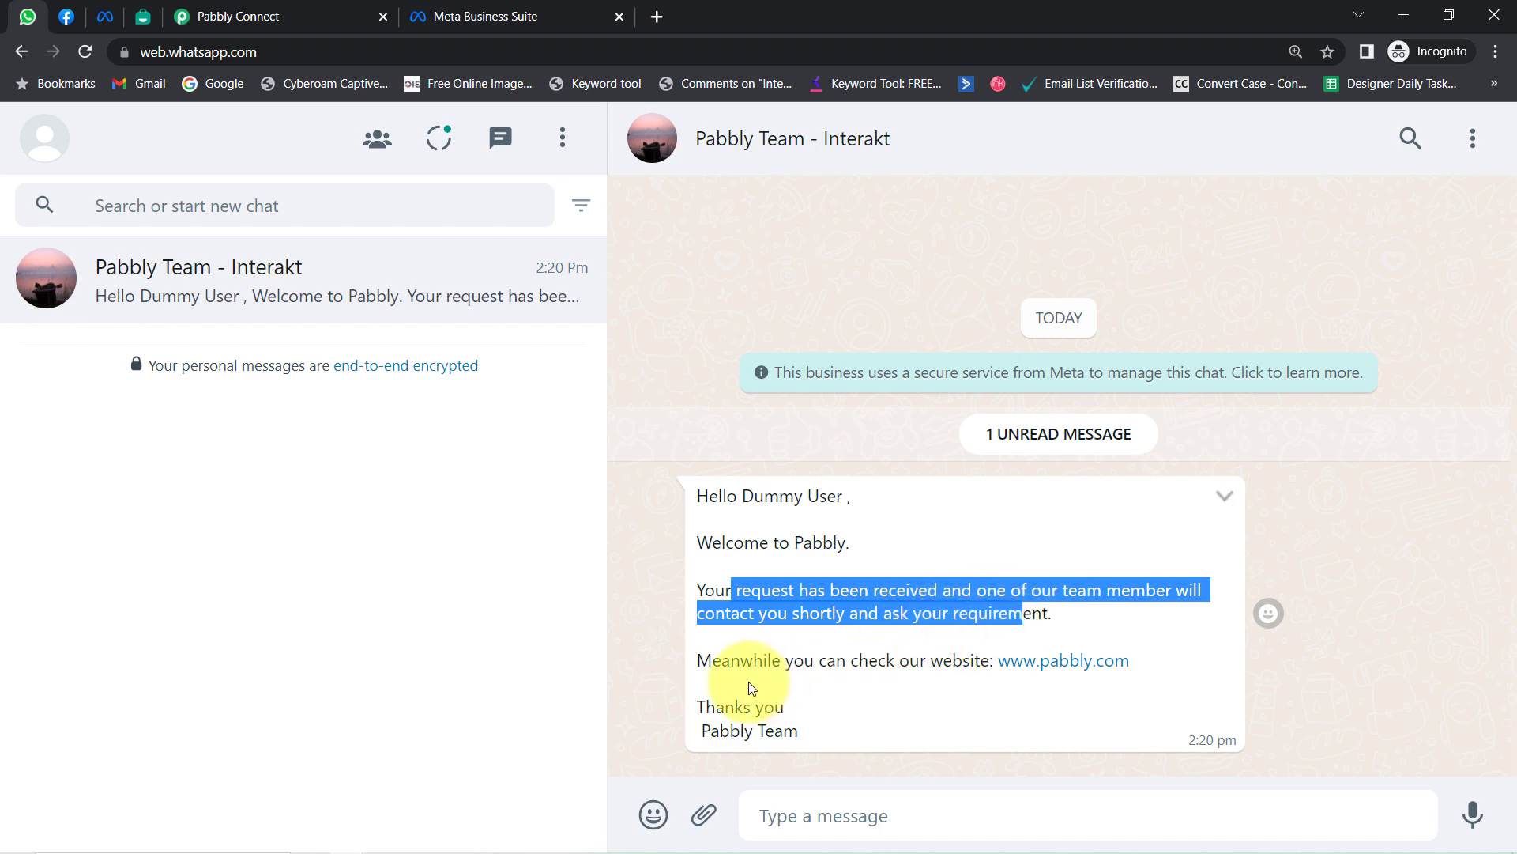
drag(740, 661, 921, 661)
drag(717, 708, 813, 712)
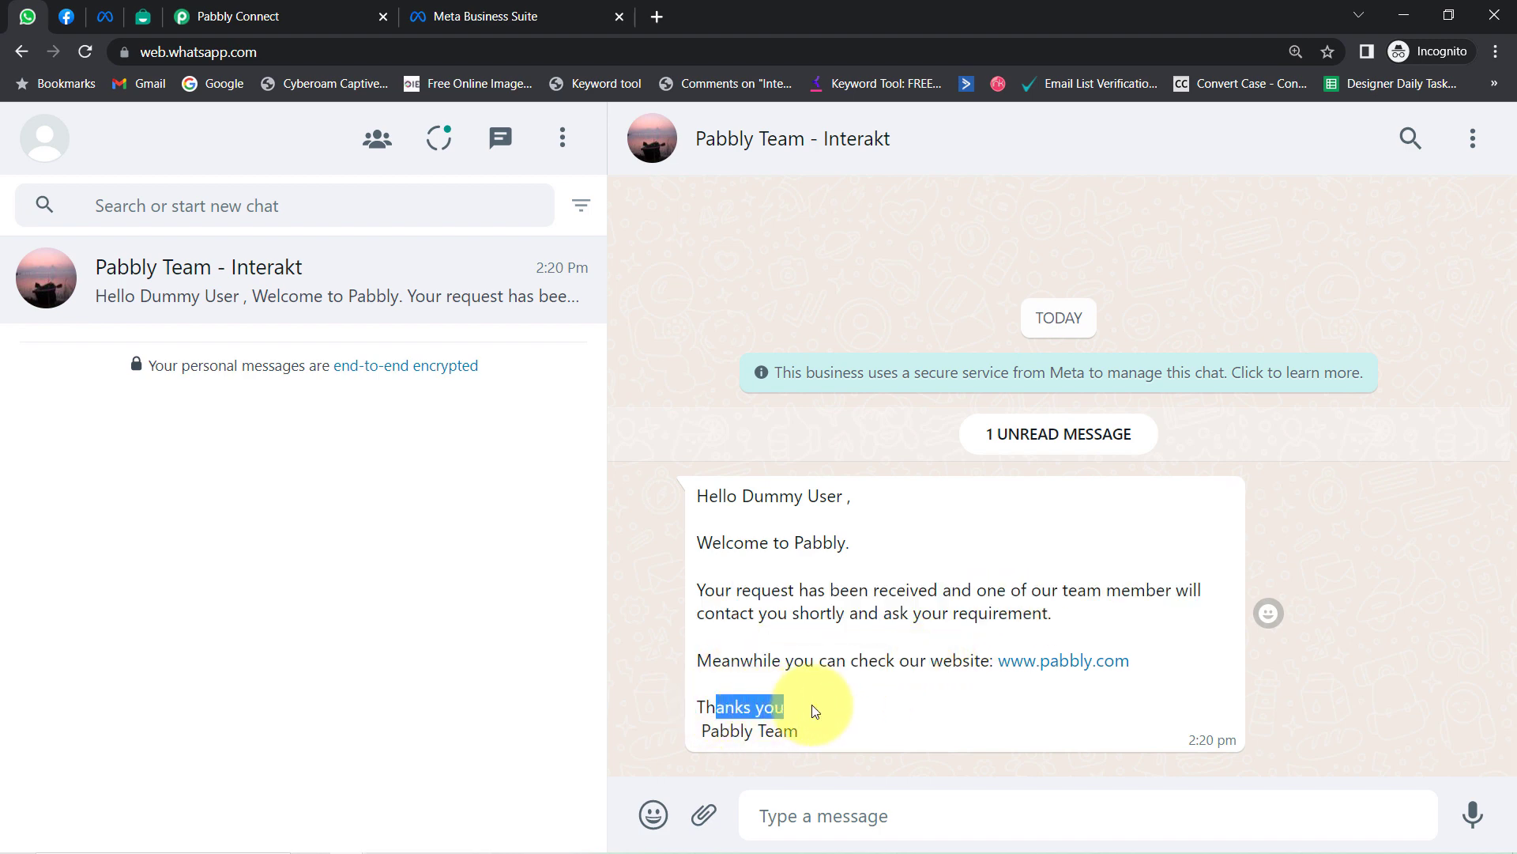
drag(719, 734, 813, 735)
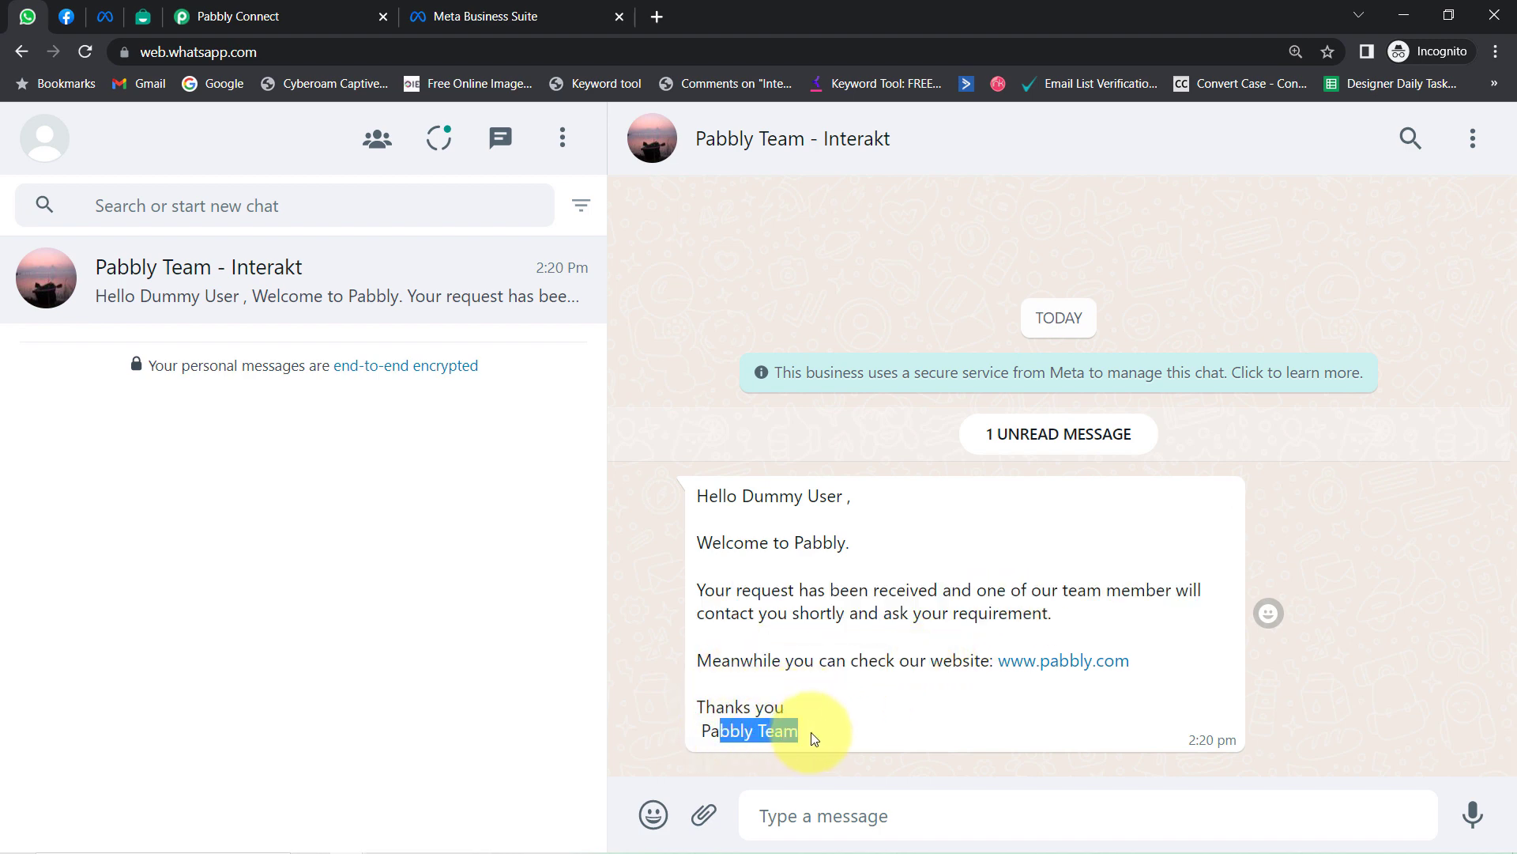
click(743, 710)
drag(744, 709, 756, 709)
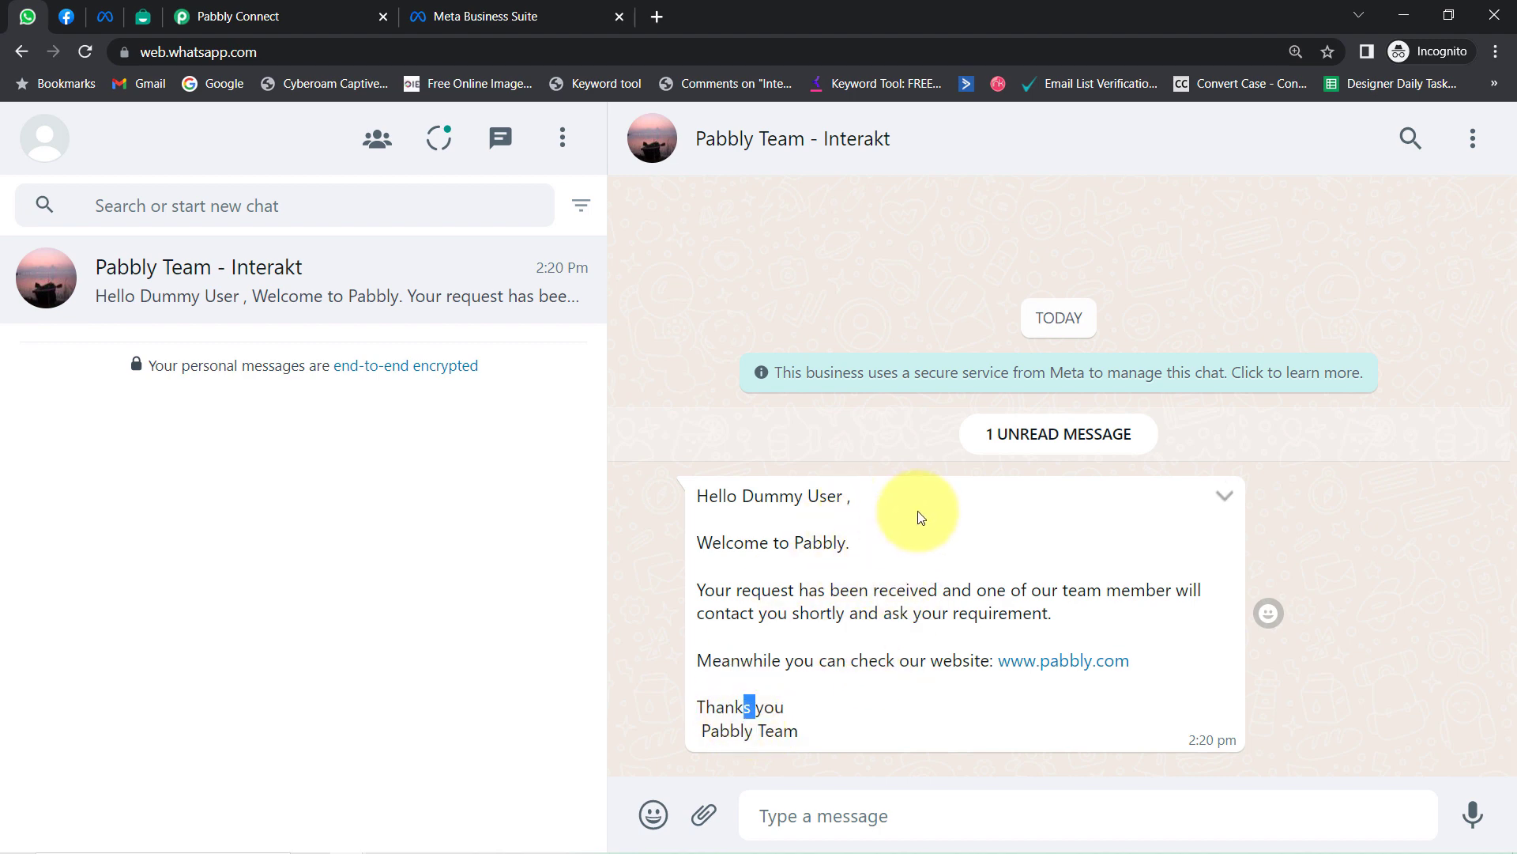
click(809, 697)
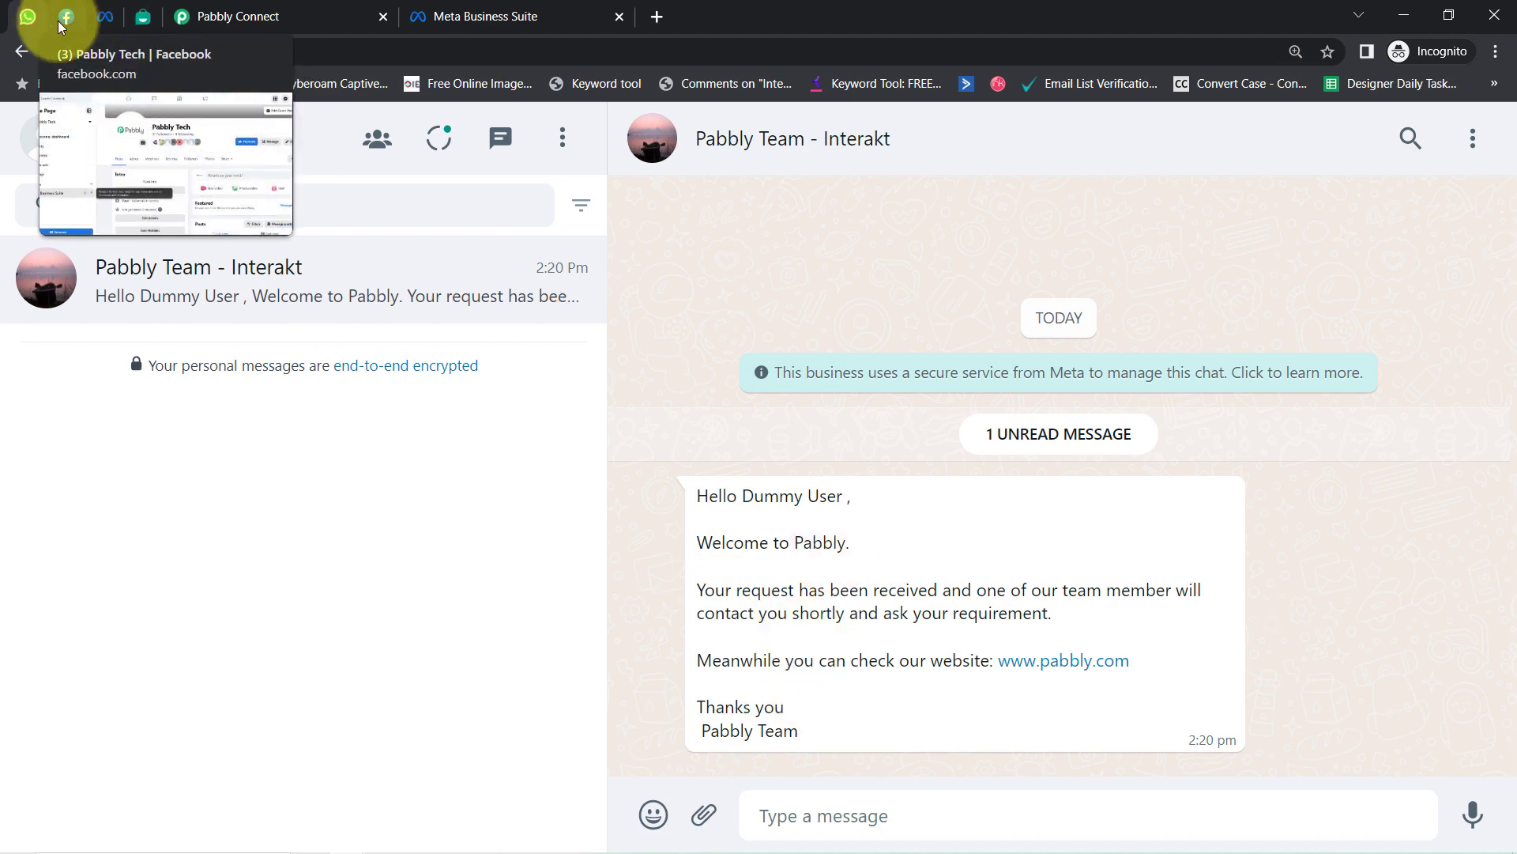
Look at the Website Form preview in Meta Business Suite and return to the WhatsApp chat.
click(101, 26)
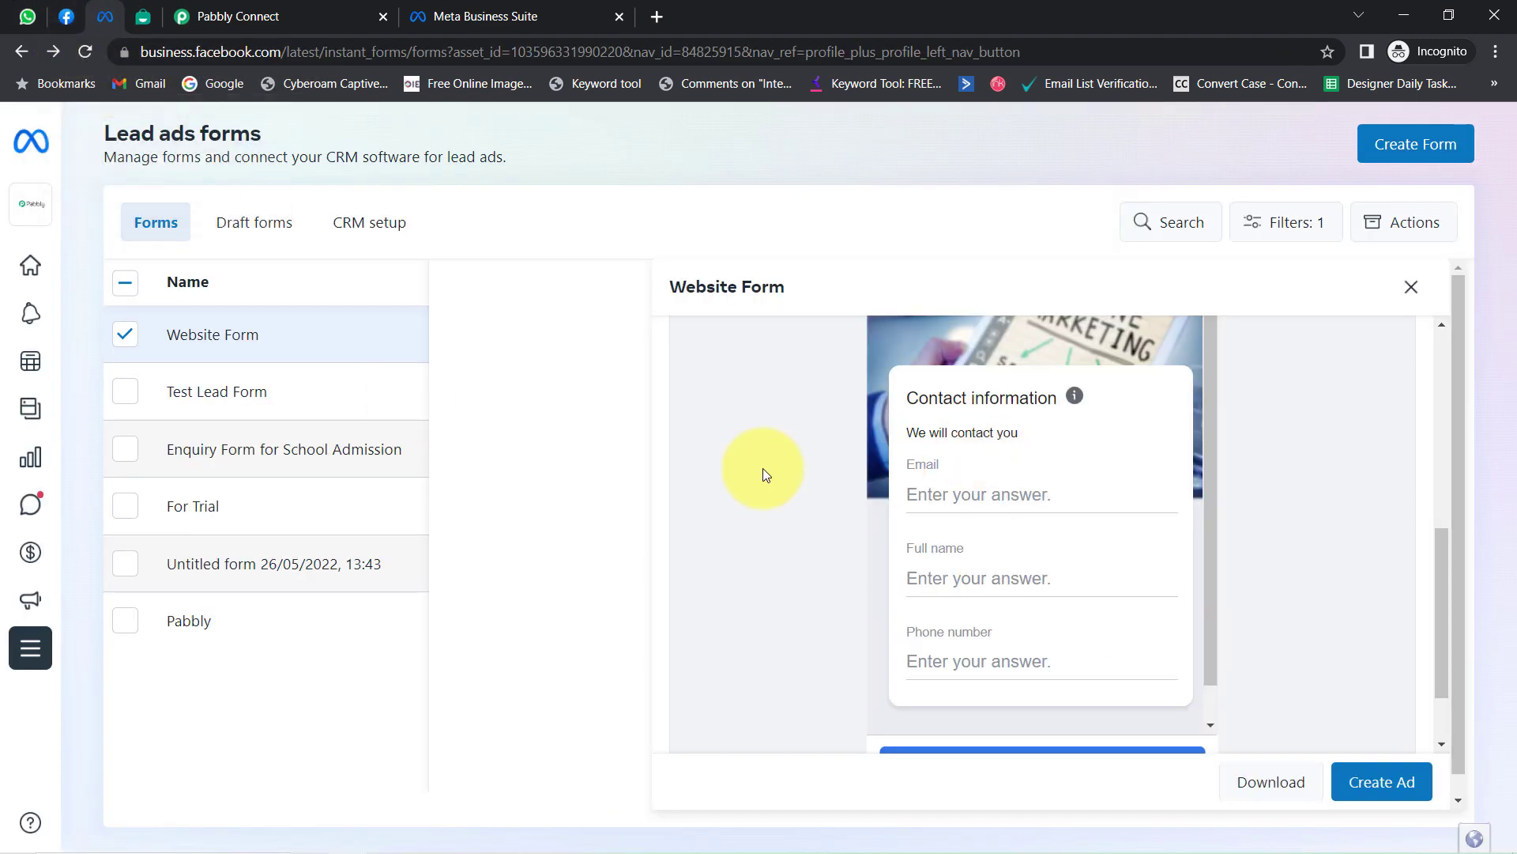
click(26, 15)
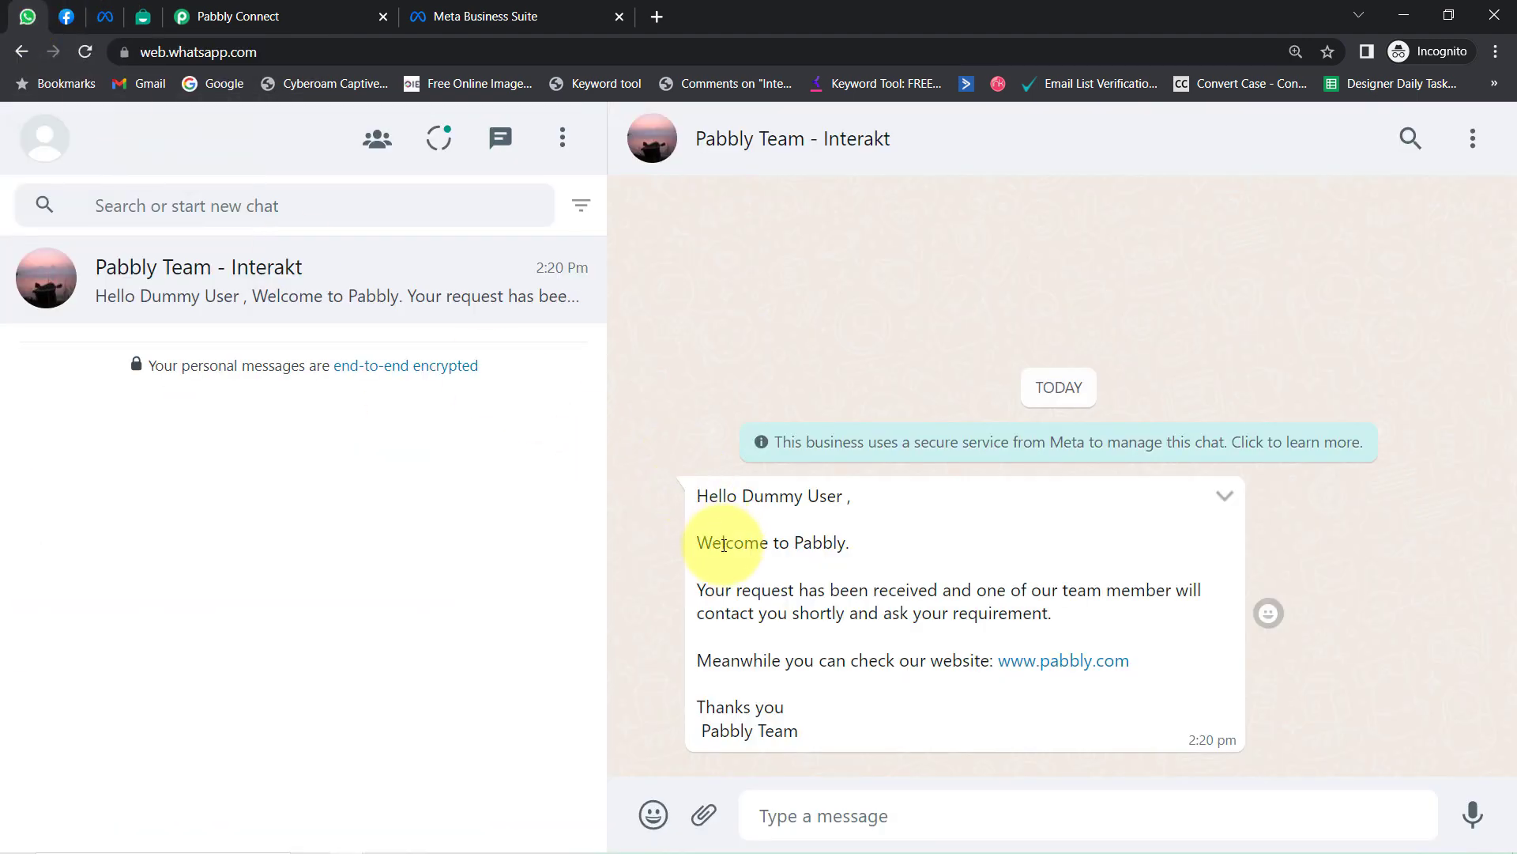
Switch to Pabbly Connect and collapse both the Facebook Lead Ads trigger and the Interakt action of the workflow.
drag(697, 542, 848, 544)
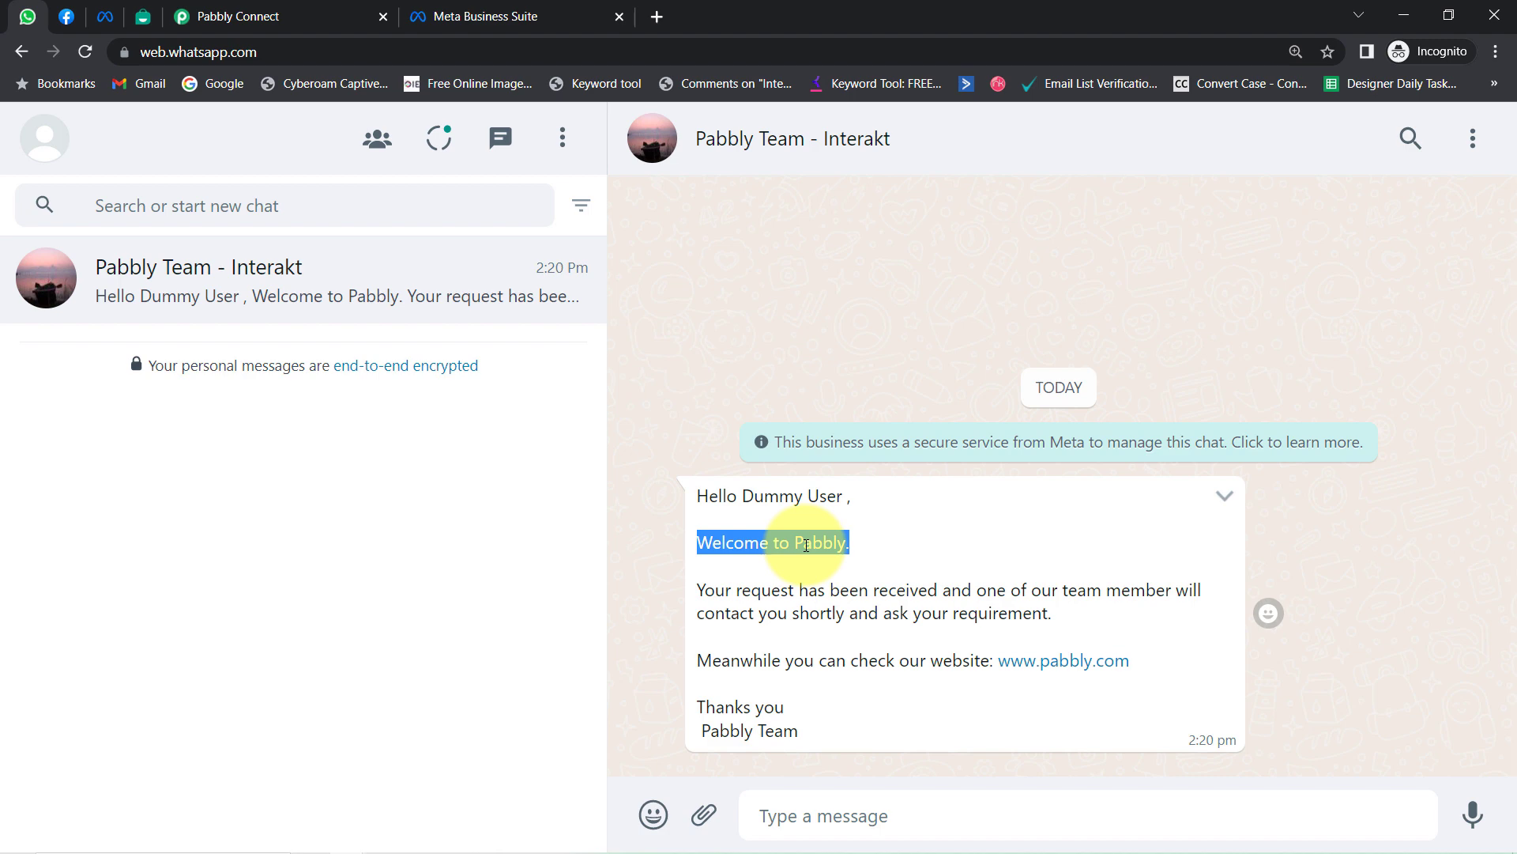
click(293, 13)
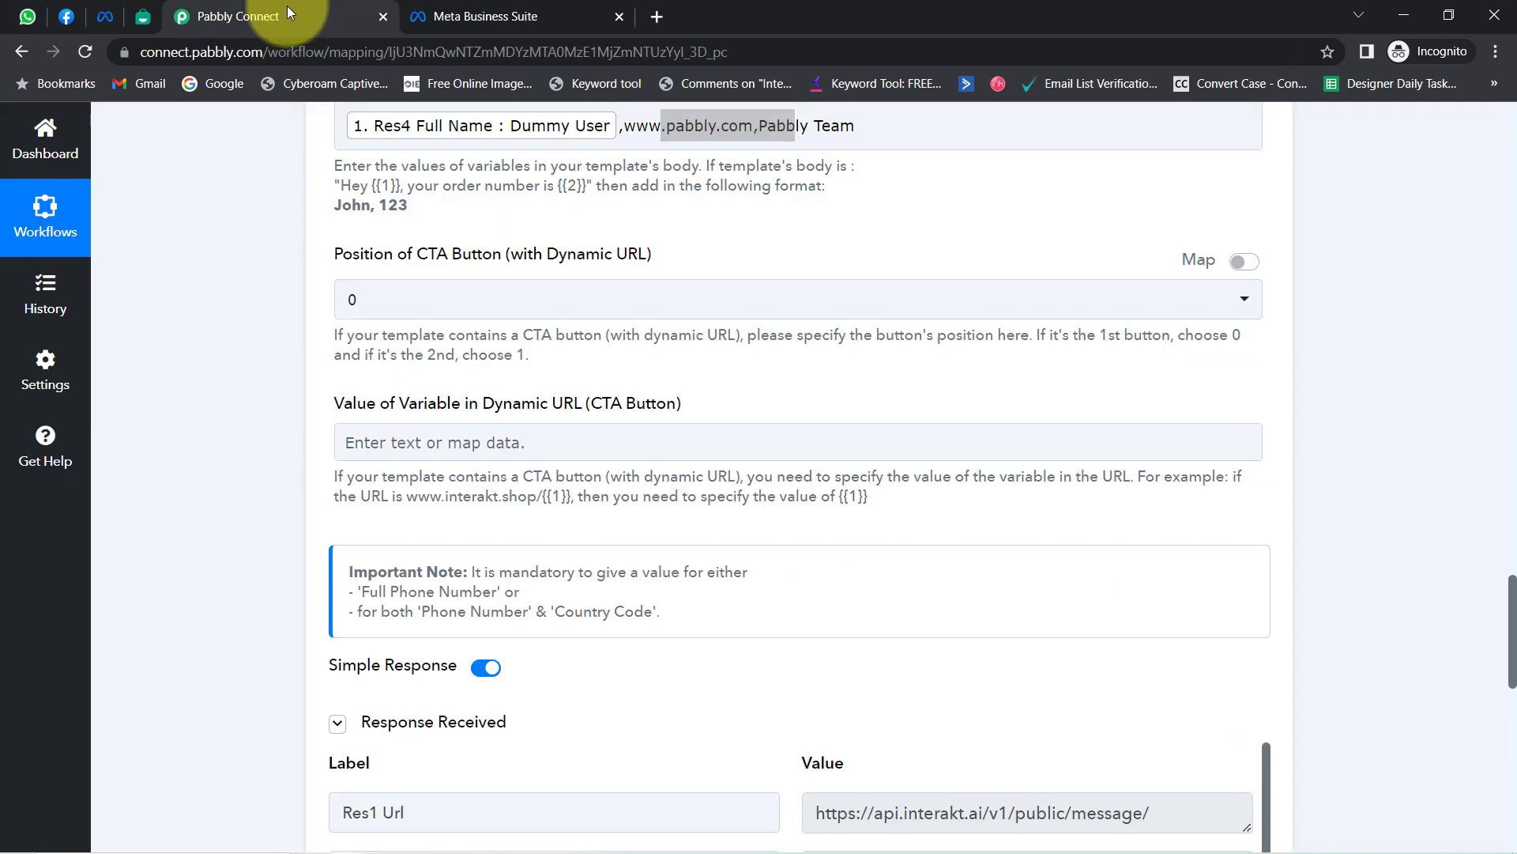
drag(1511, 616, 1511, 151)
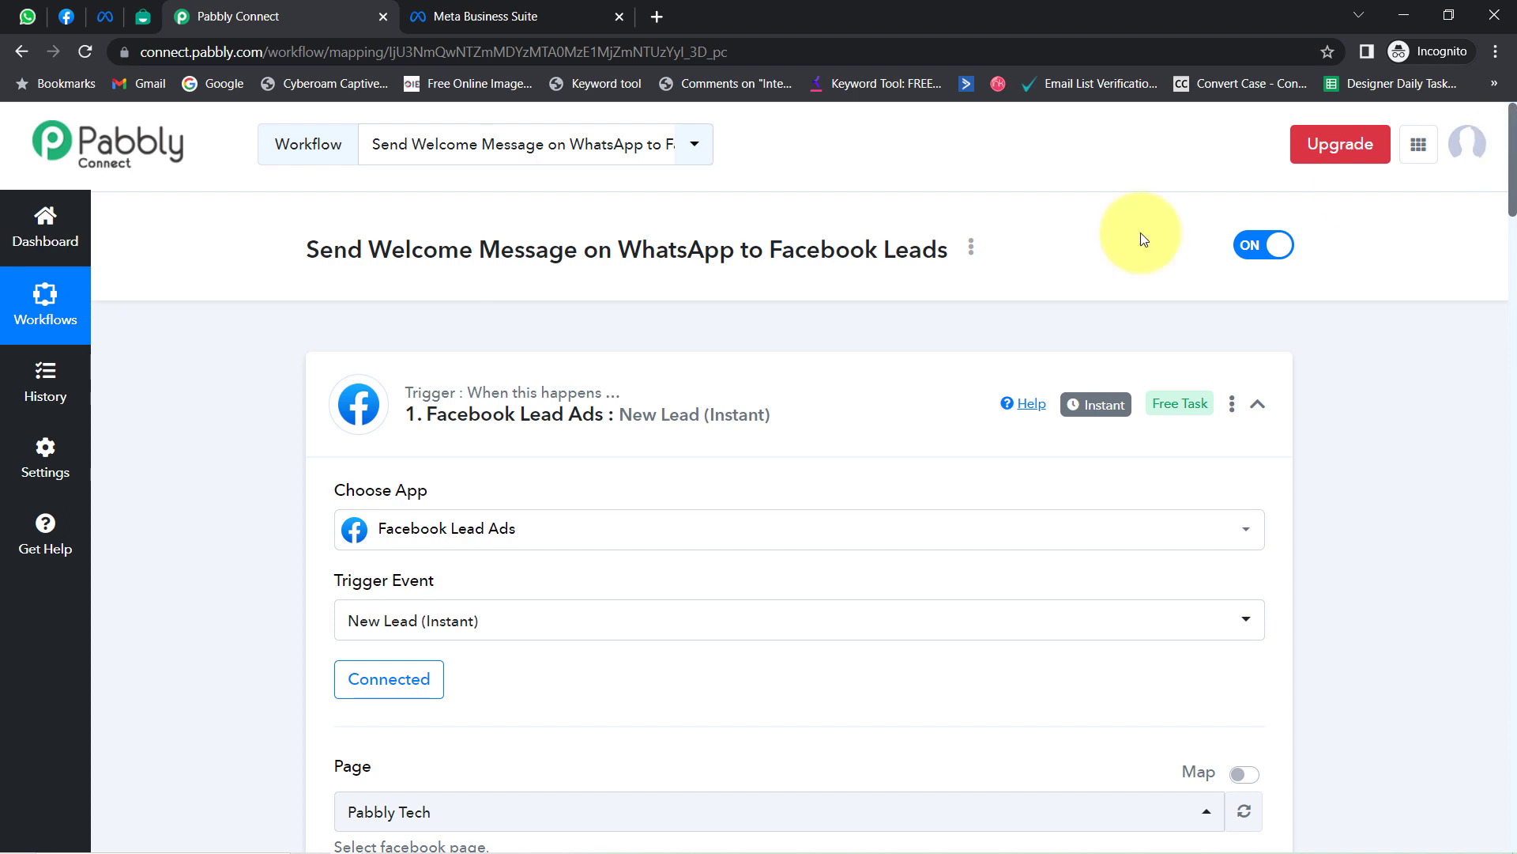
click(640, 425)
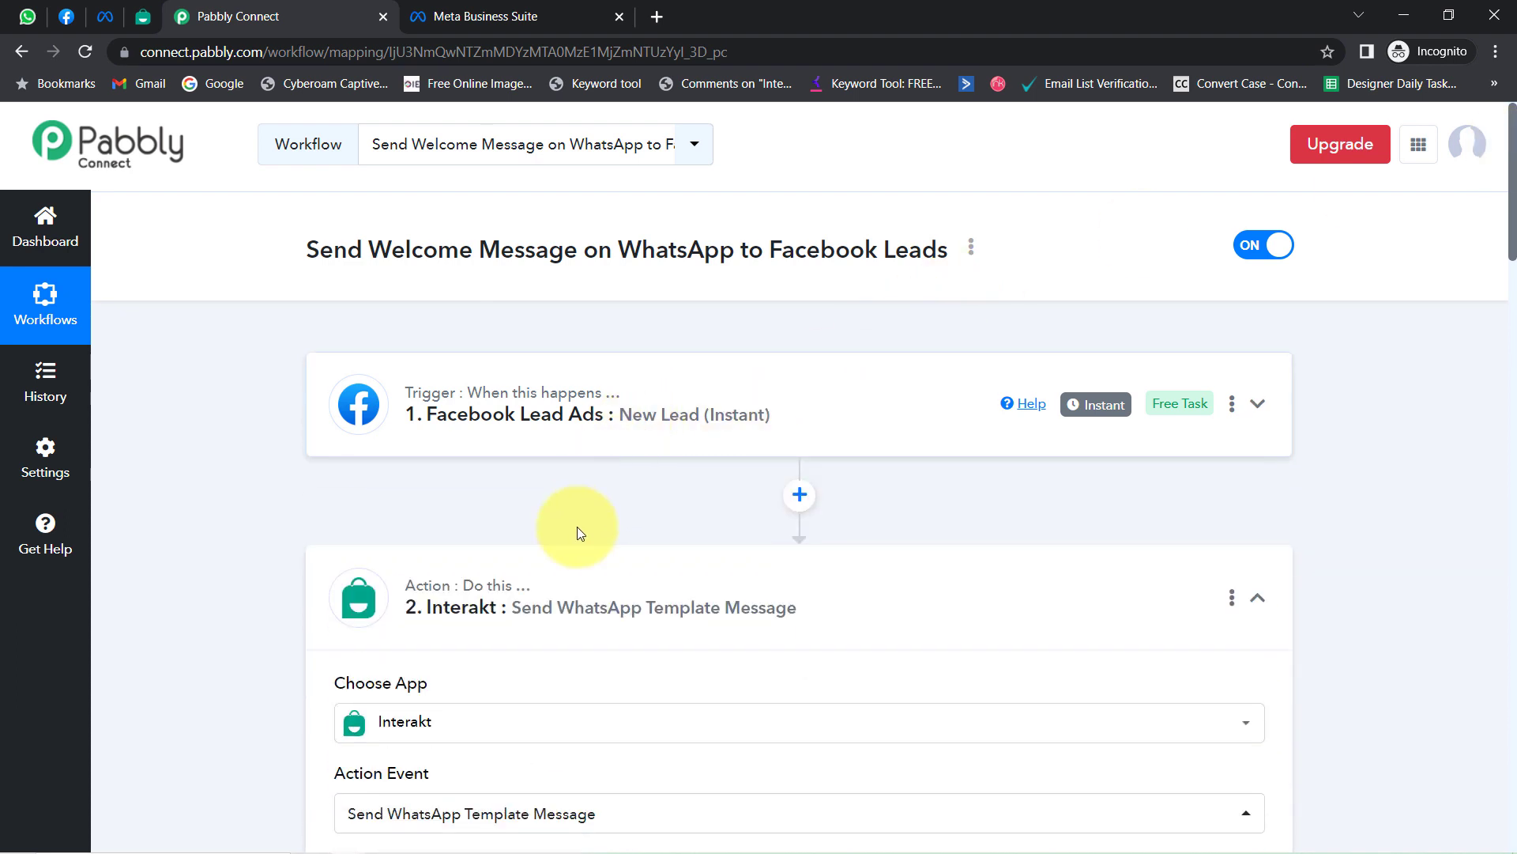
click(524, 603)
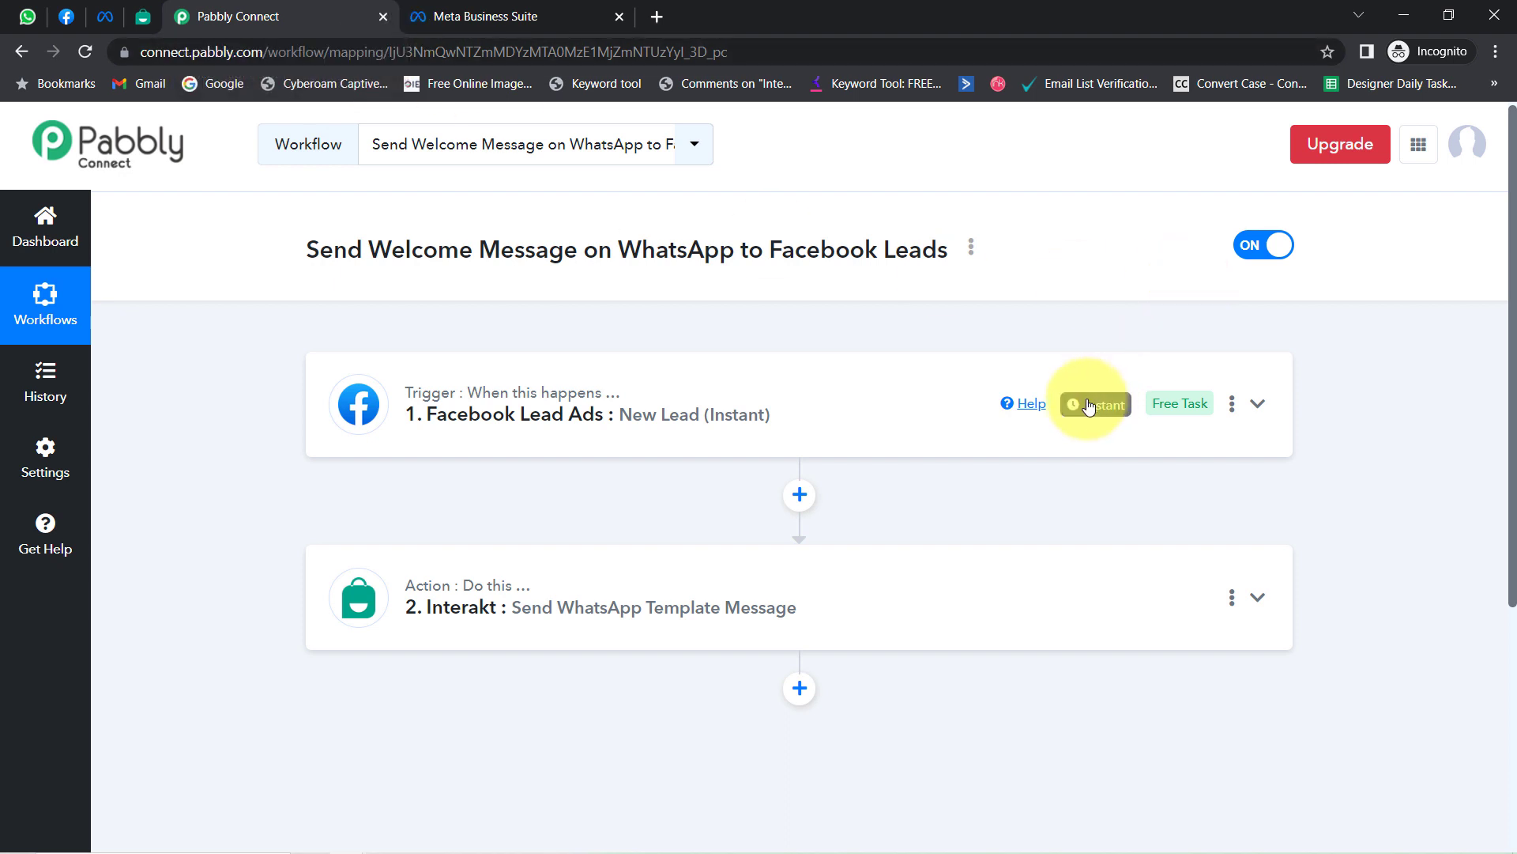
mouse_move(1092, 404)
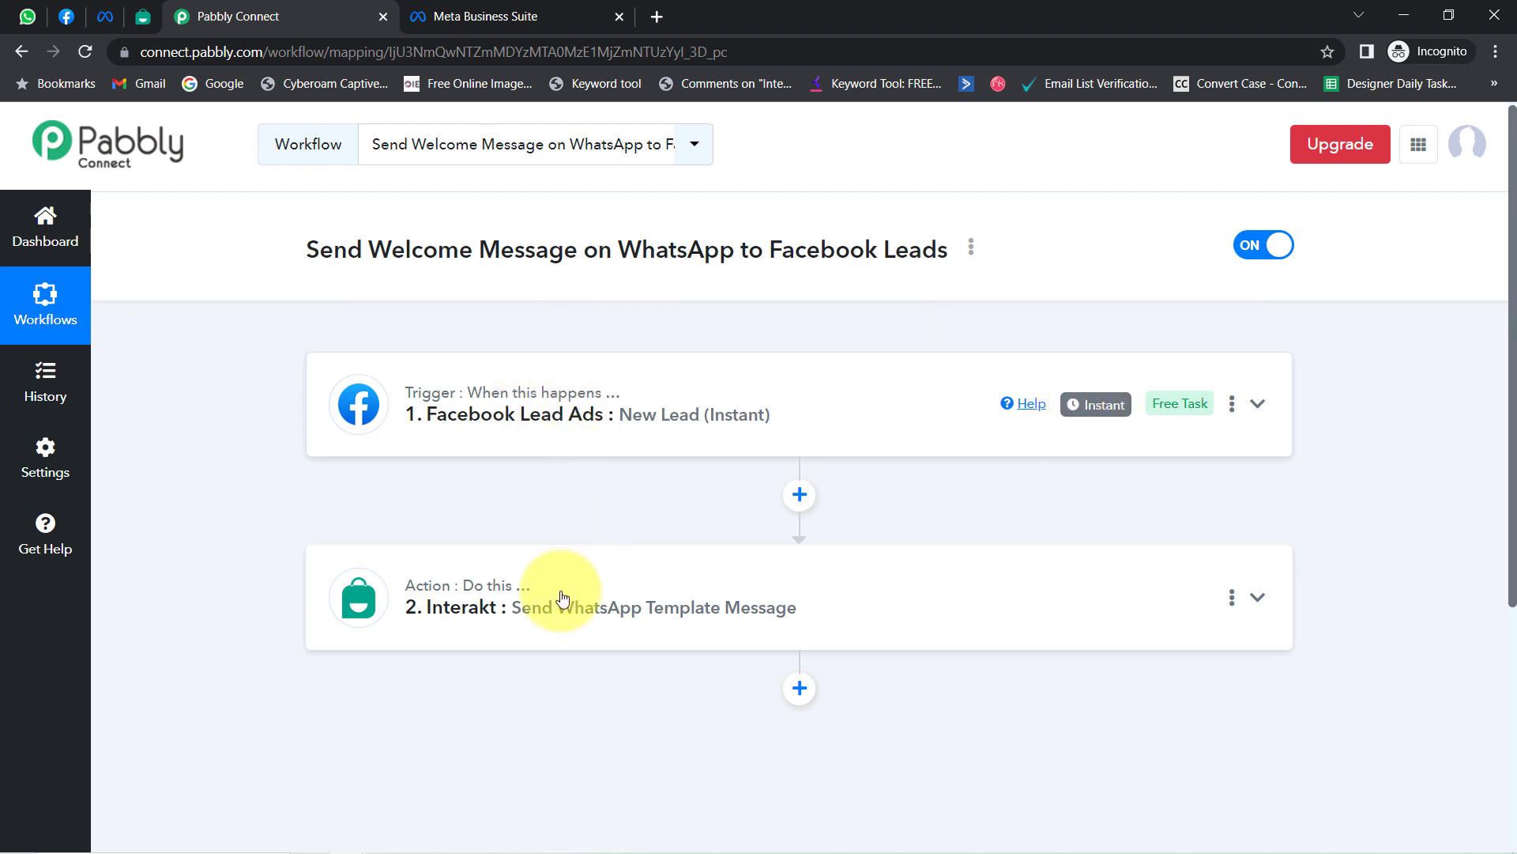
Copy the share link of the Send Welcome Message on WhatsApp to Facebook Leads workflow and close the sharing dialog.
click(973, 248)
click(820, 343)
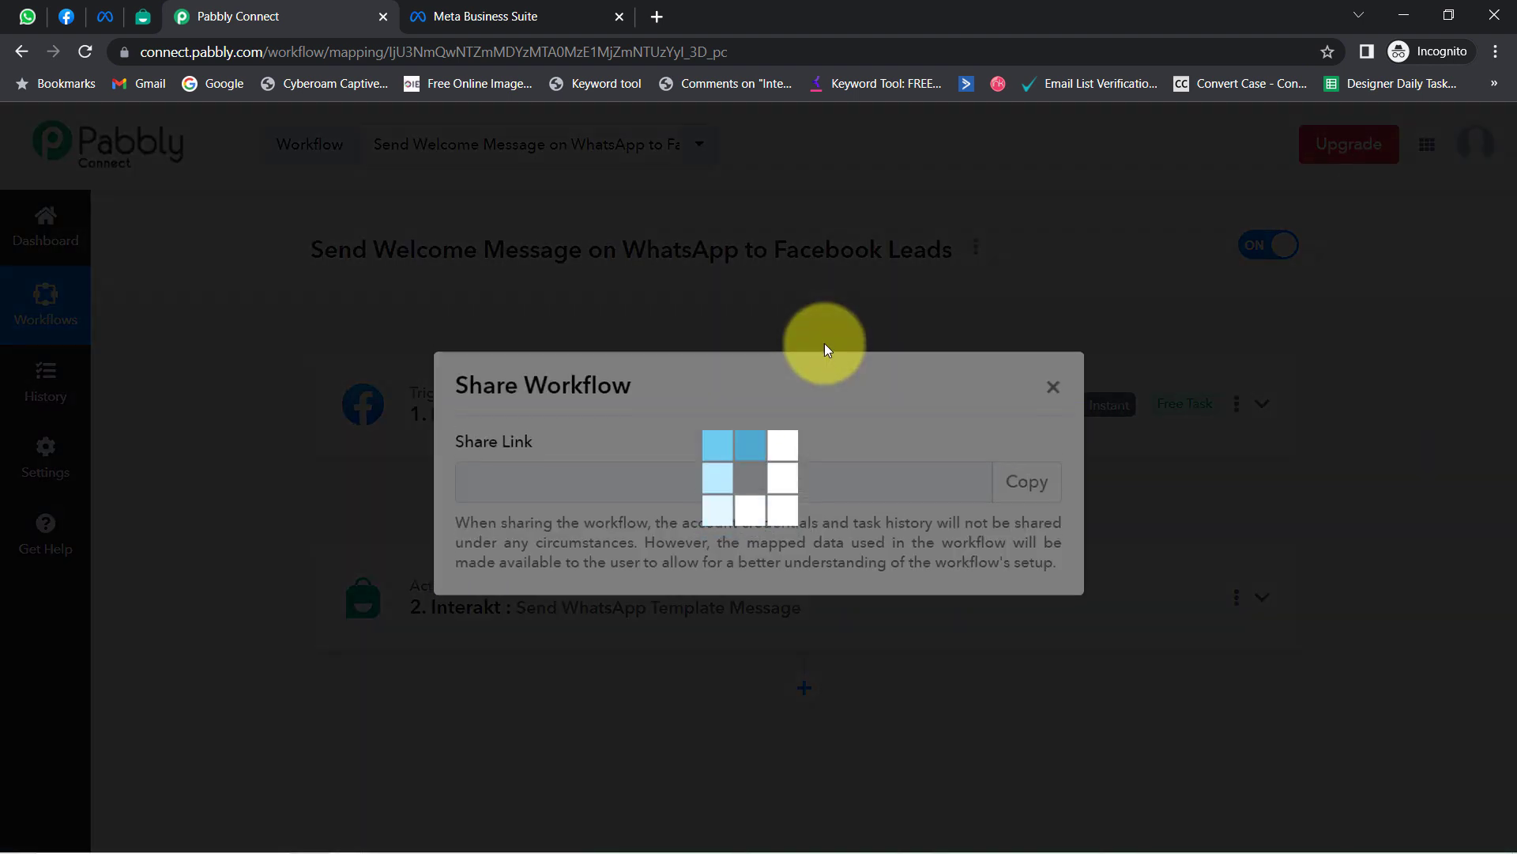
drag(906, 485, 630, 490)
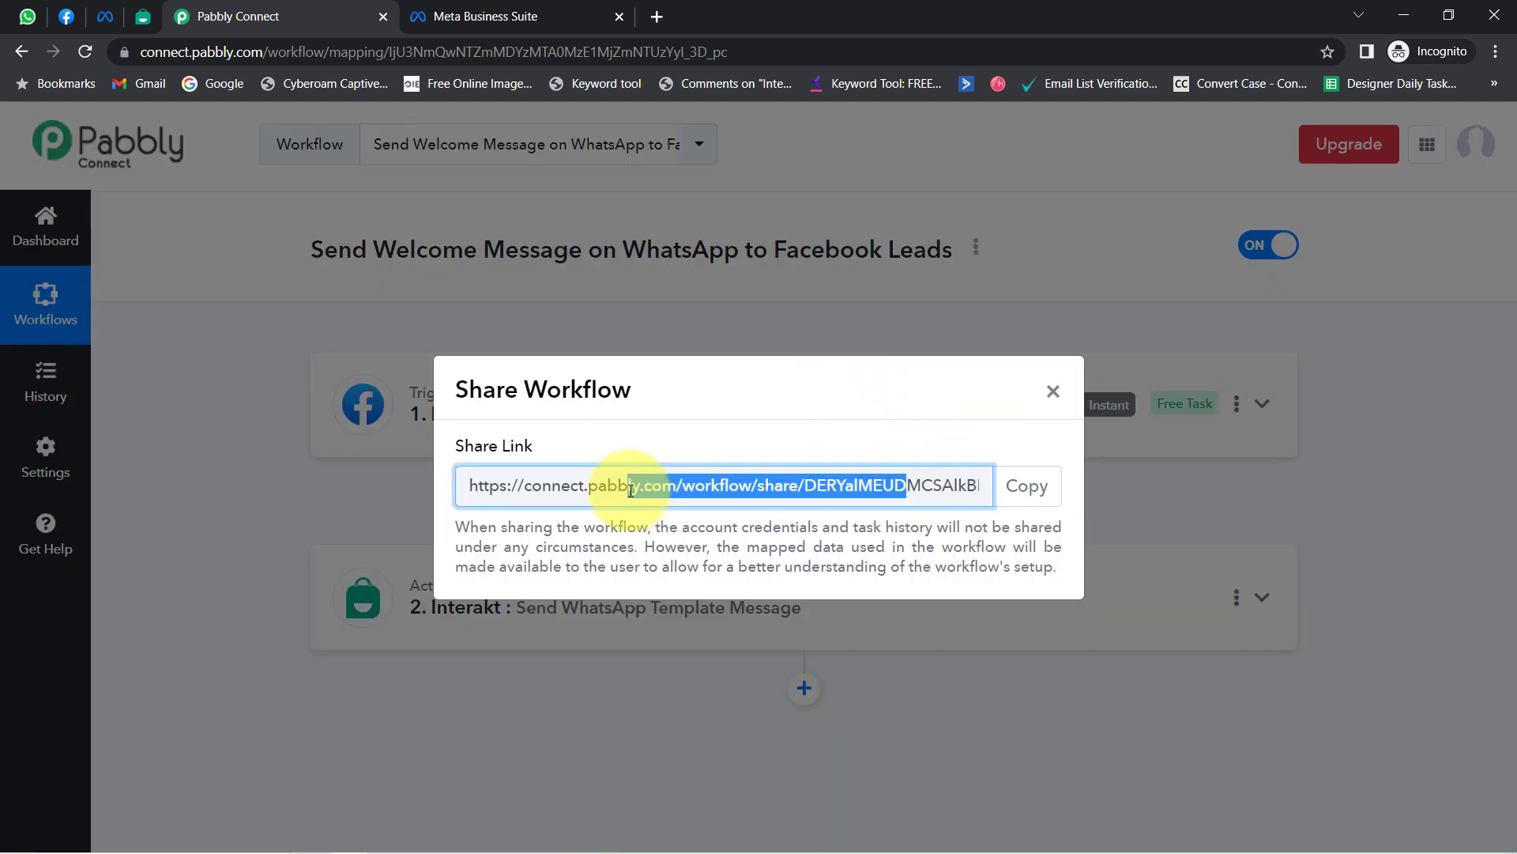
click(1031, 498)
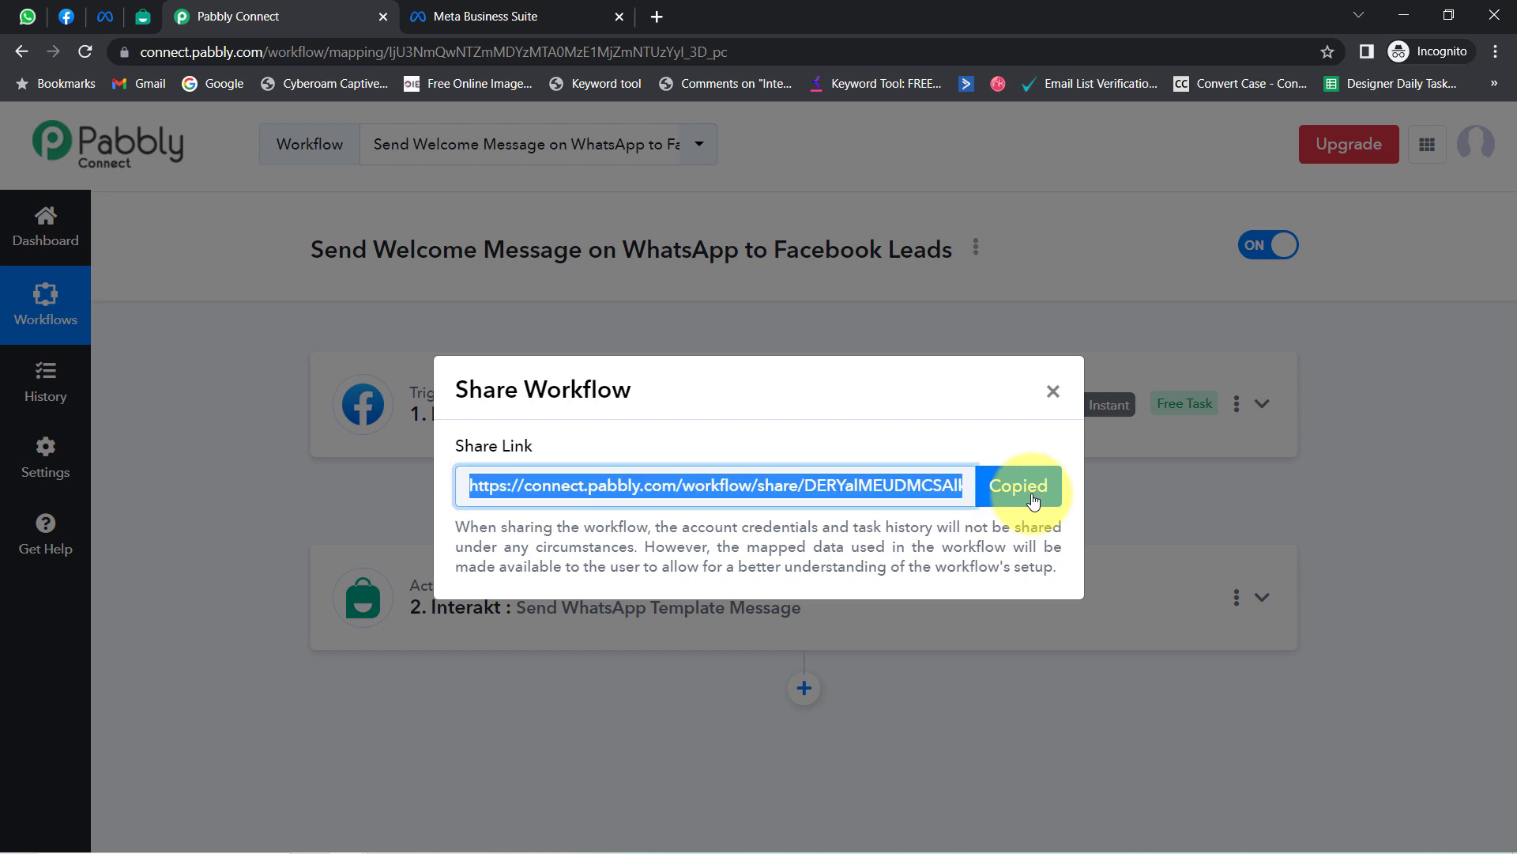
click(1049, 392)
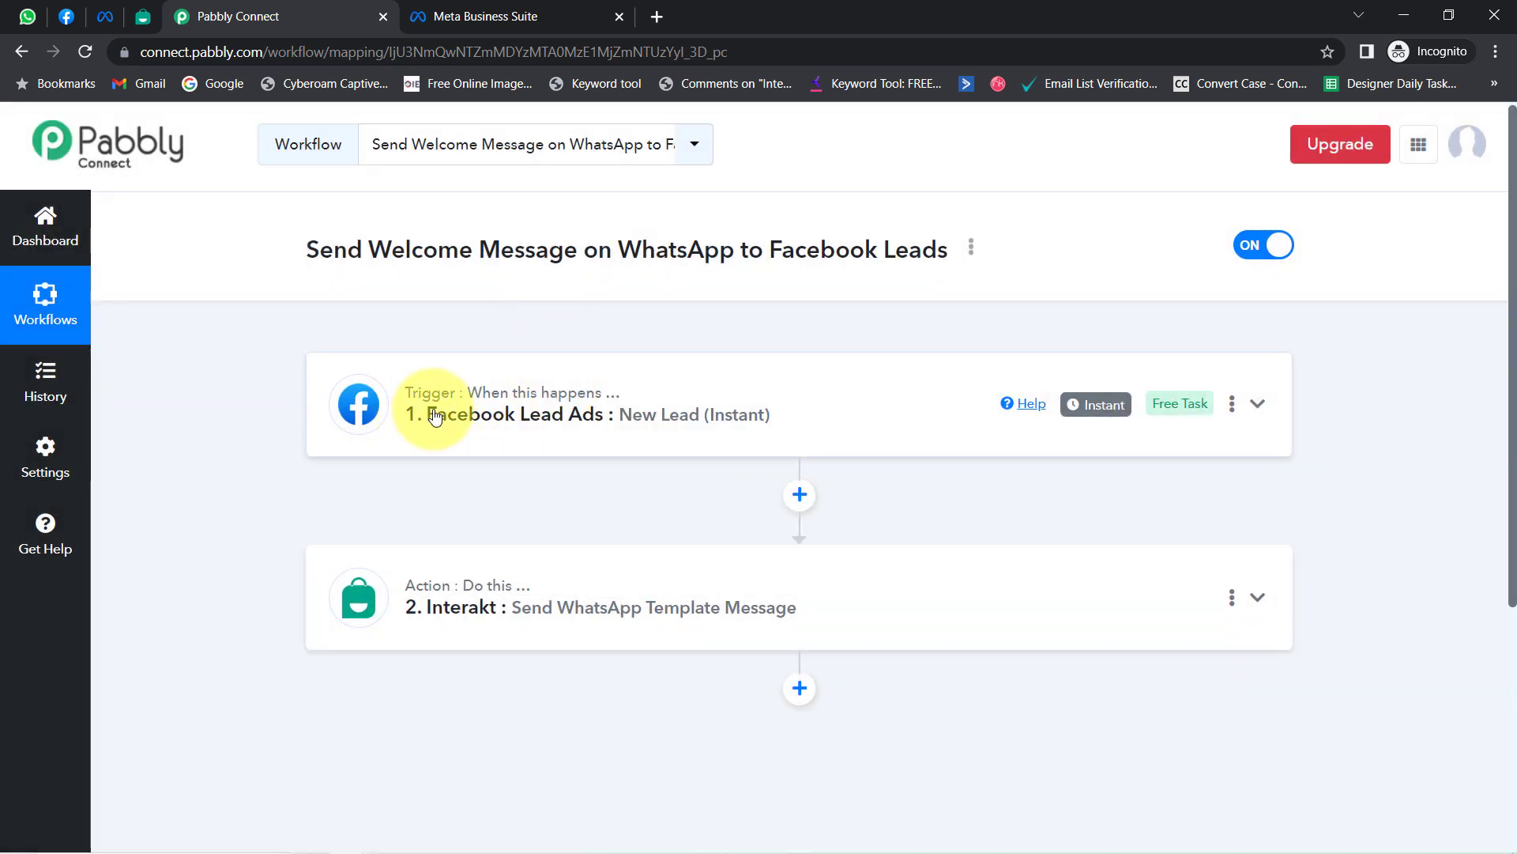